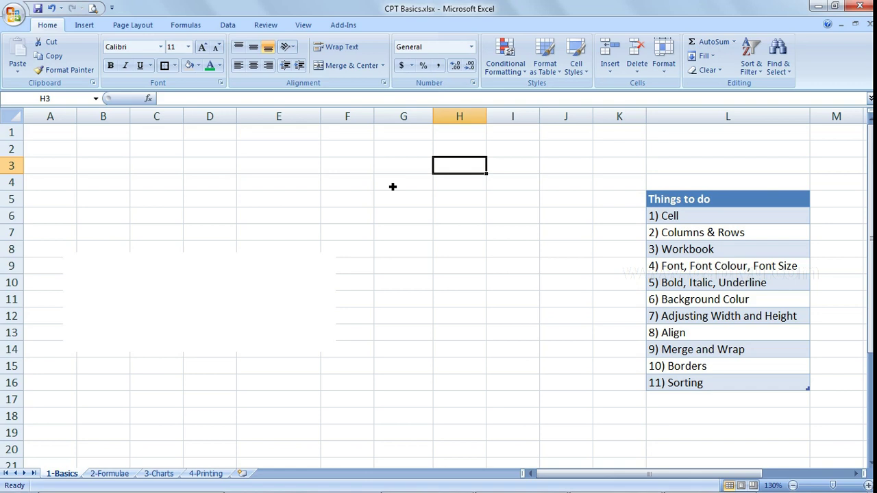
- Type 'Dablyu' into cell D3 as a trial entry, then delete it
left_click(181, 167)
left_click(231, 187)
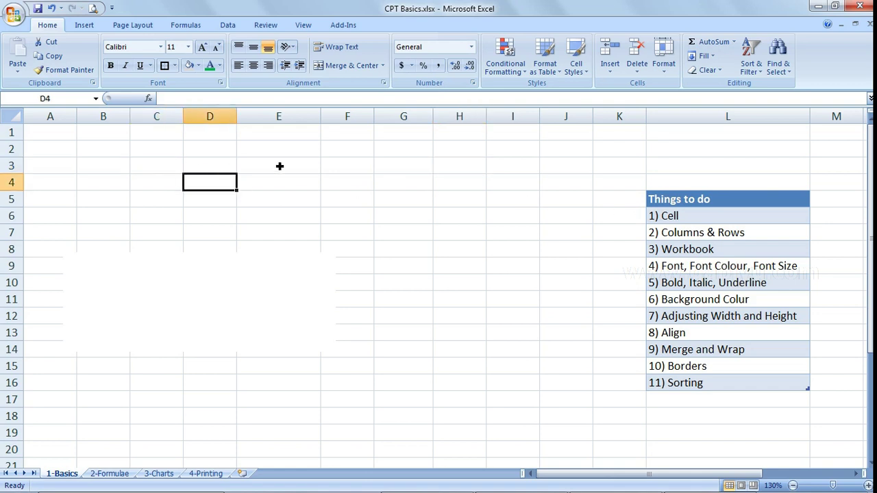
left_click(280, 165)
left_click(275, 199)
left_click(228, 190)
left_click(223, 168)
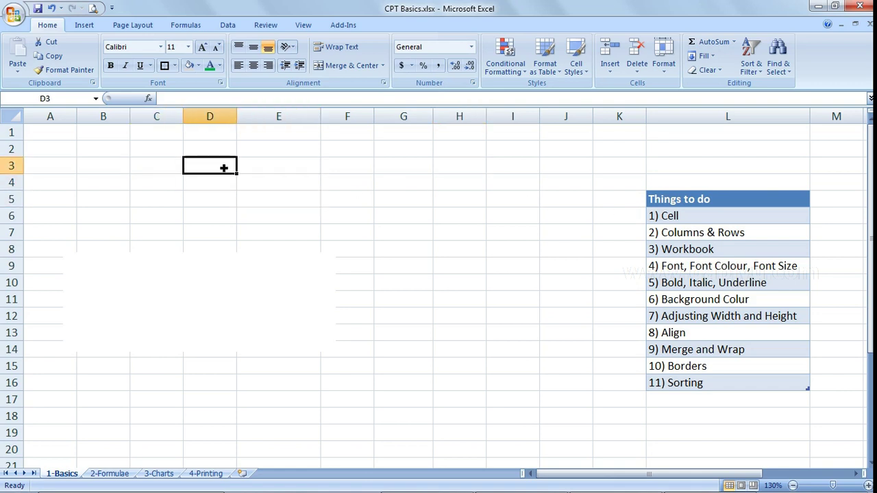
type("Dablyu")
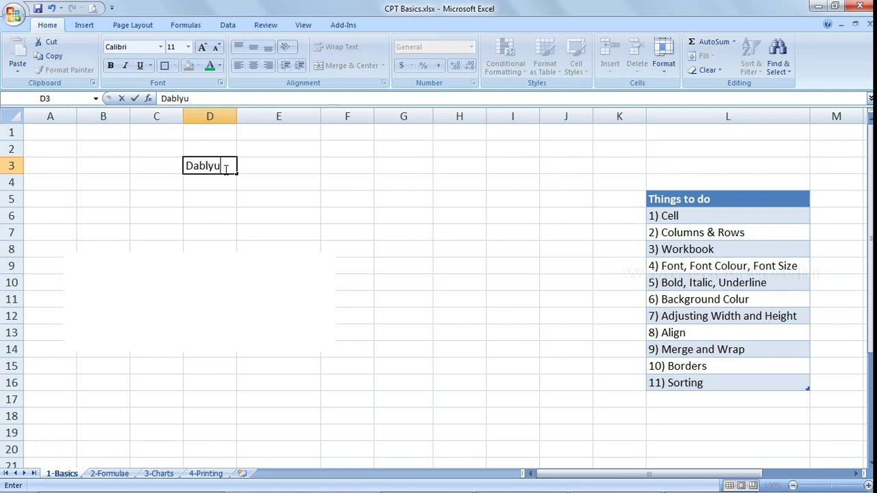
key("Return")
left_click(223, 168)
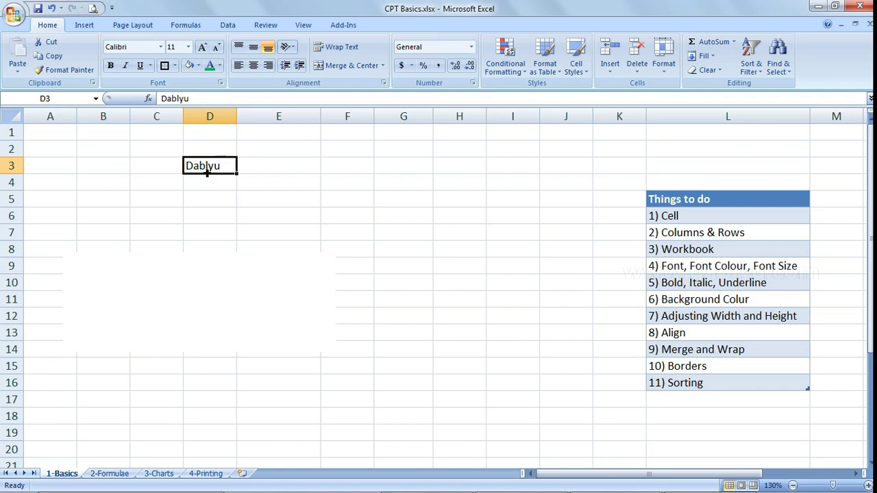
key("Delete")
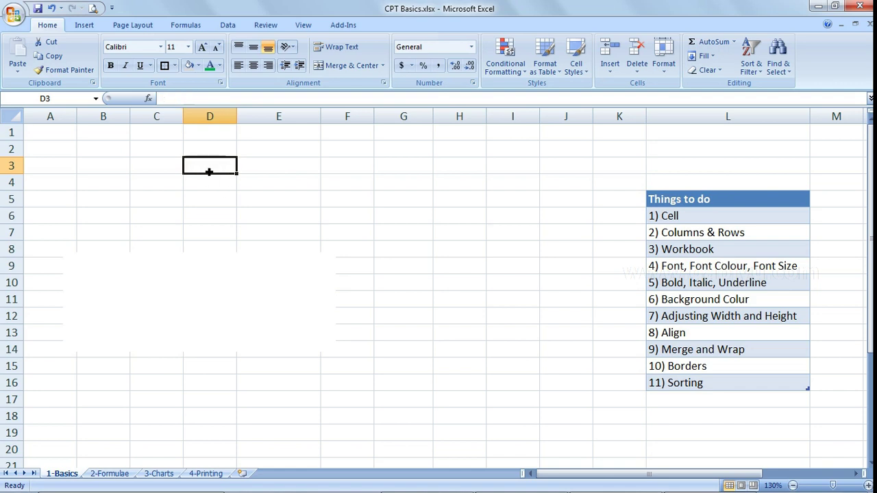
- Select cells around the sheet, then pick the '4) Font, Font Colour, Font Size' list item
left_click(170, 185)
left_click(228, 216)
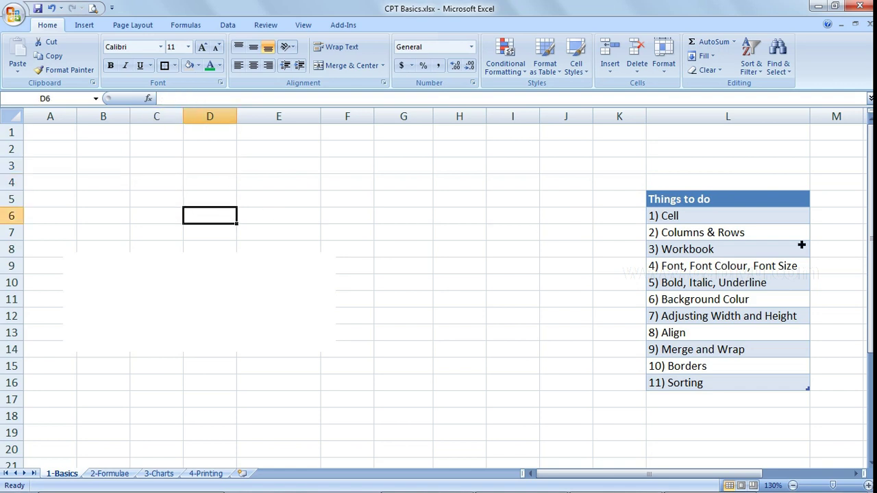
left_click(138, 149)
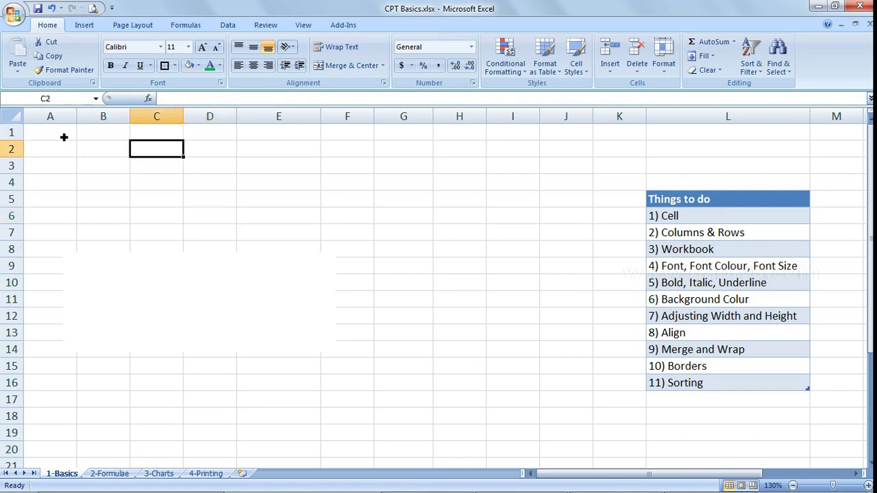
left_click_drag(63, 136, 598, 133)
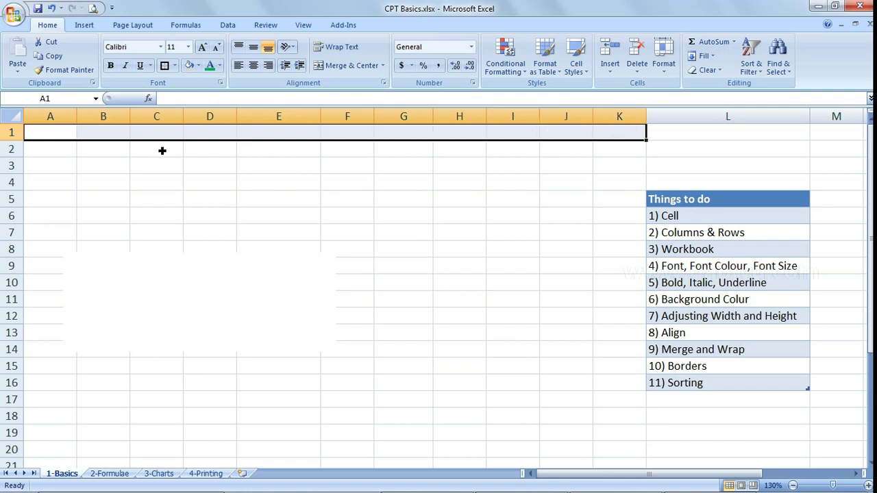
left_click(68, 155)
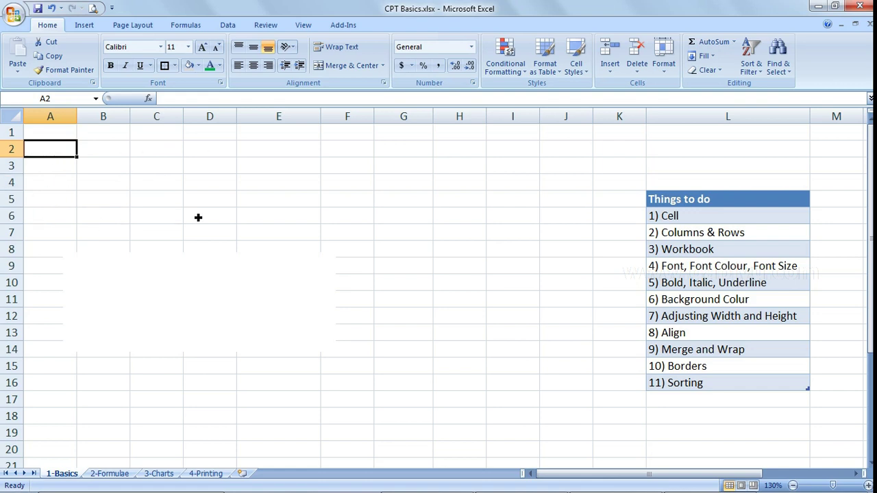
left_click(295, 152)
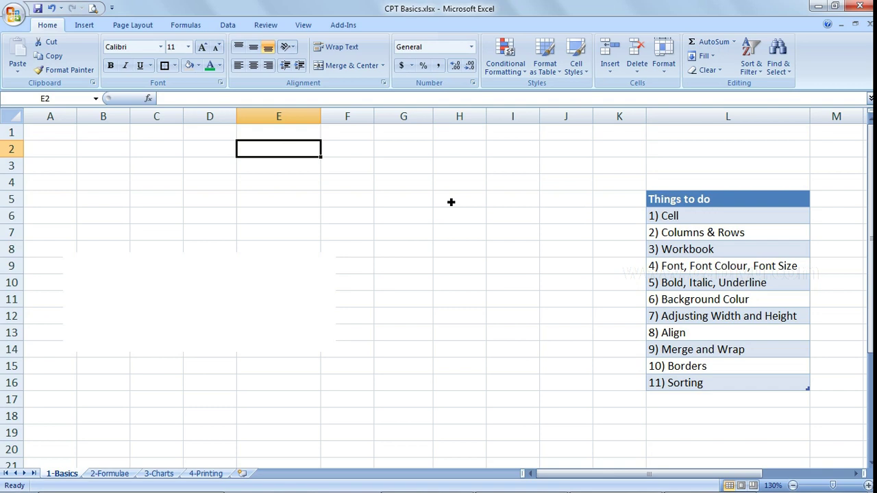
left_click(712, 249)
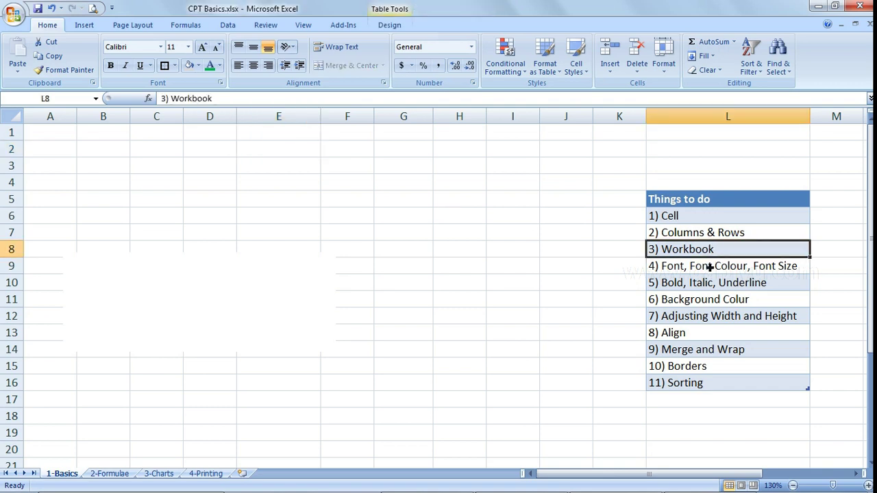
left_click(708, 271)
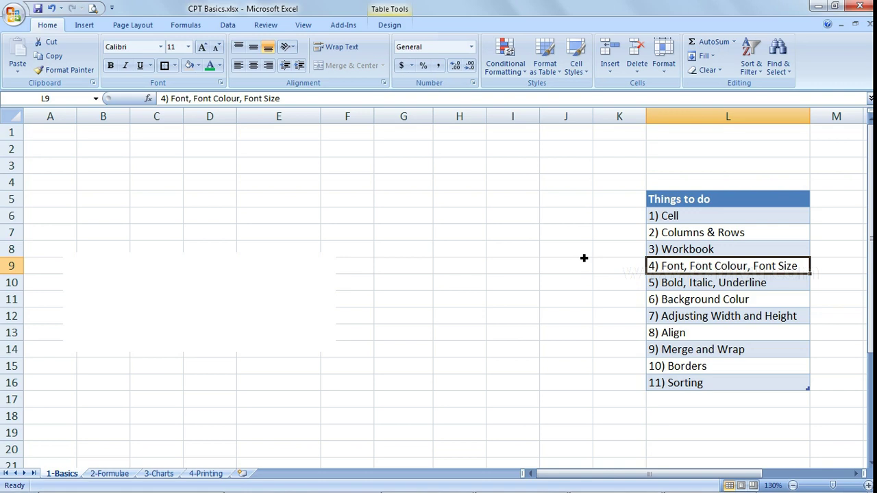
- Enter 'I am a good person' in cell I4 and reselect it for font formatting
left_click(506, 184)
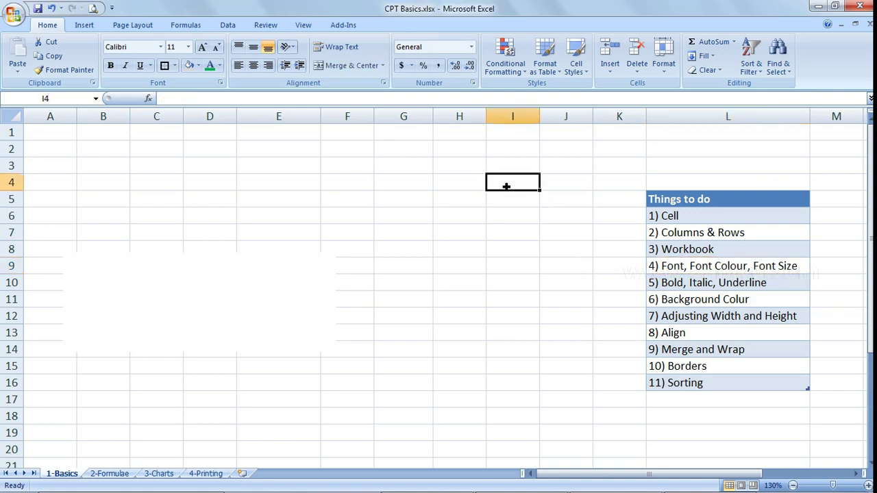
type("I am a good")
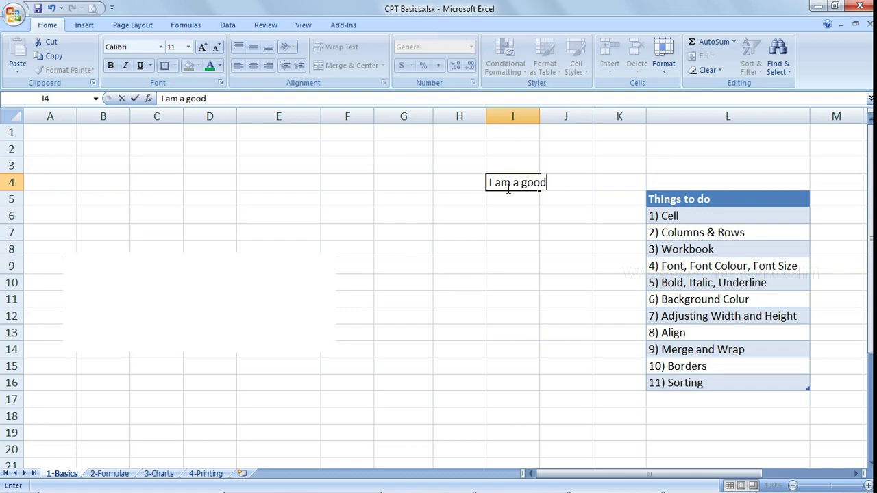
type(" person")
key("Return")
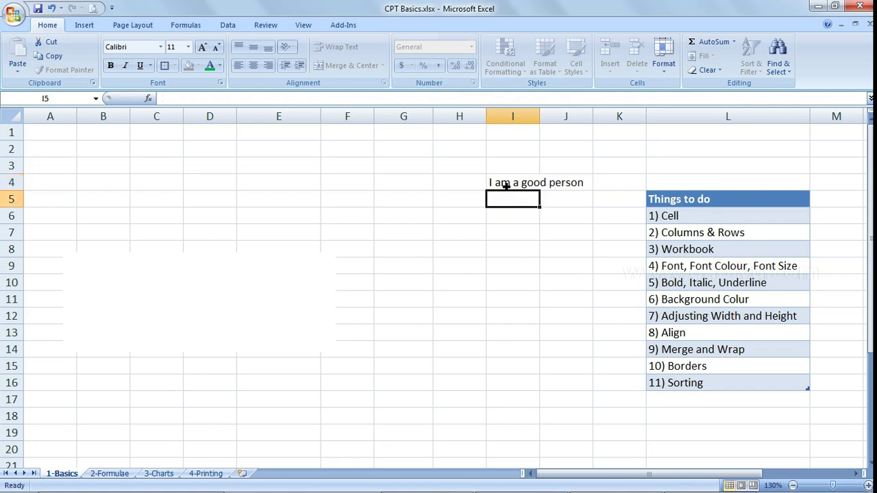
left_click(504, 186)
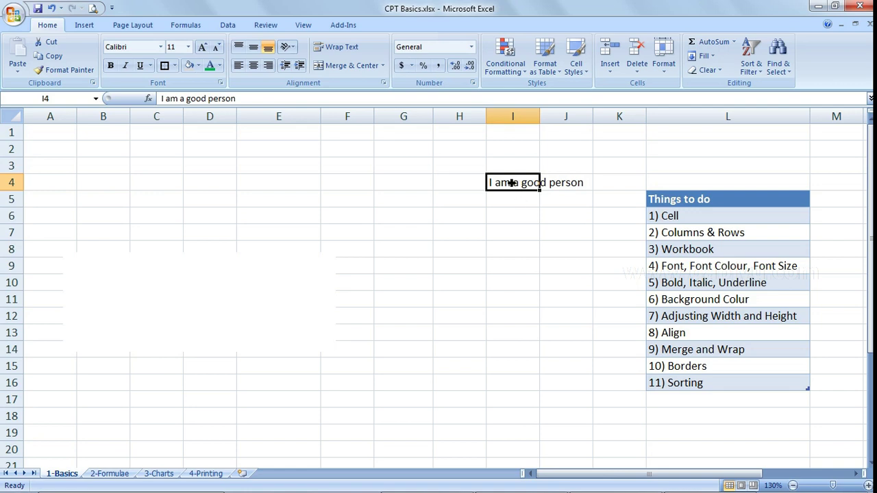
left_click(161, 48)
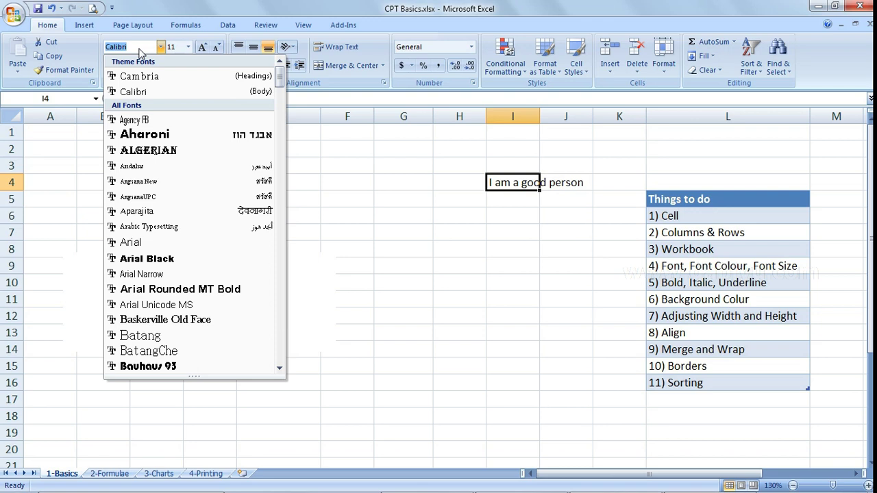
- Switch the I4 sentence's font from Calibri to Times New Roman
type("Times New Rom")
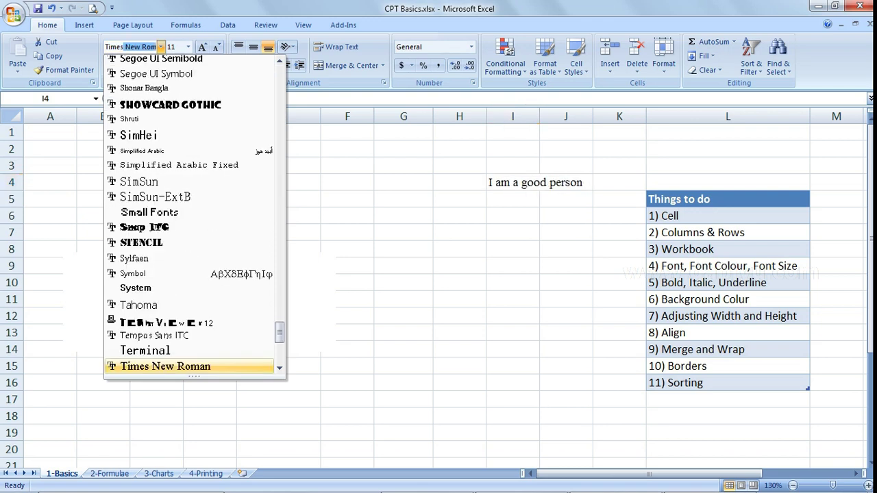
left_click(183, 368)
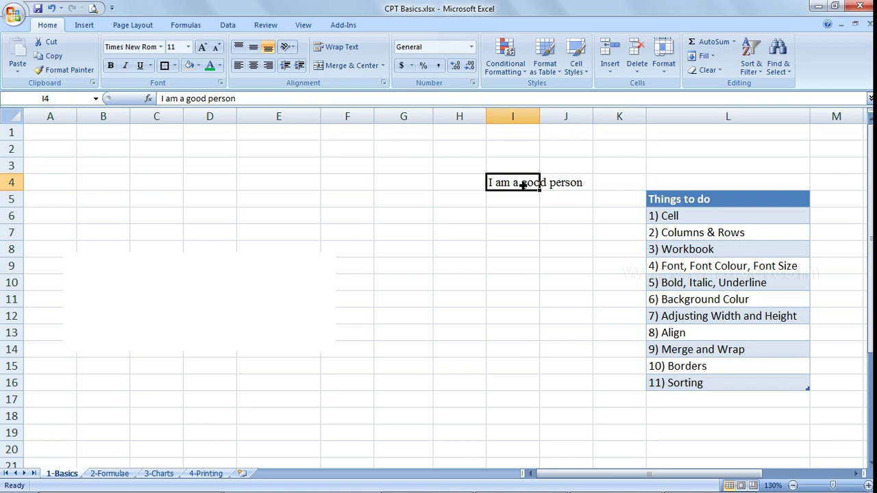
left_click(161, 51)
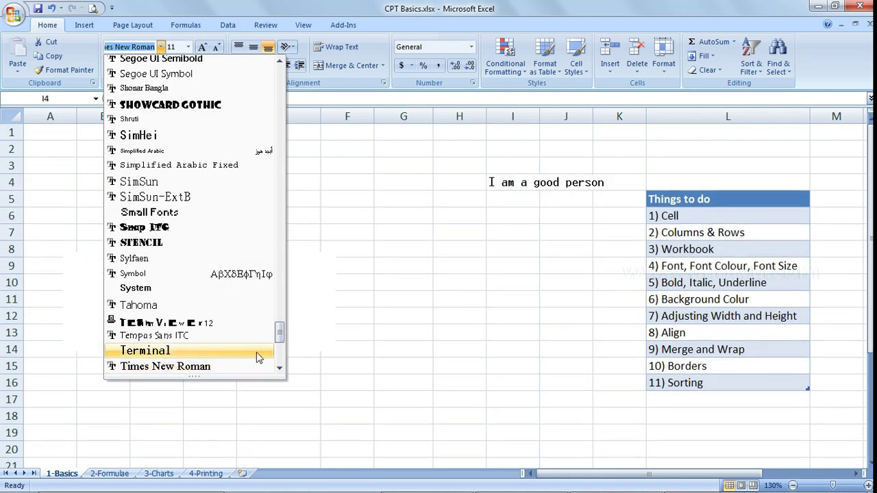
left_click_drag(280, 333, 279, 77)
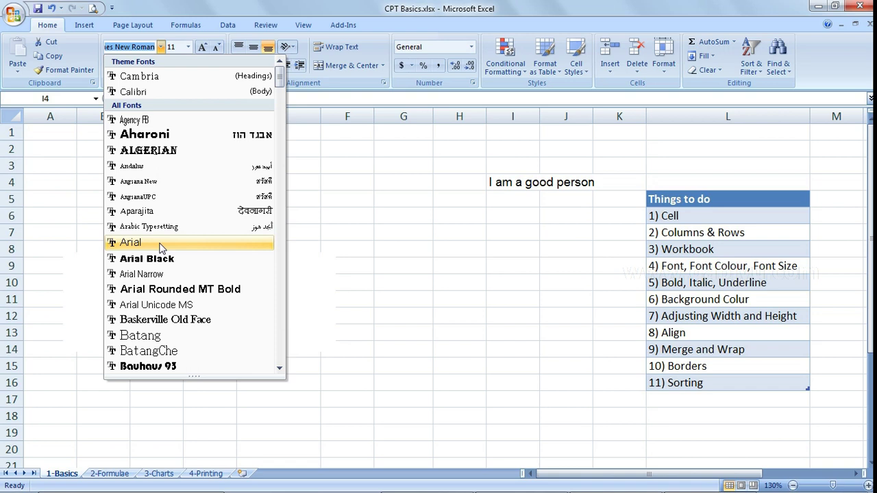
left_click(517, 191)
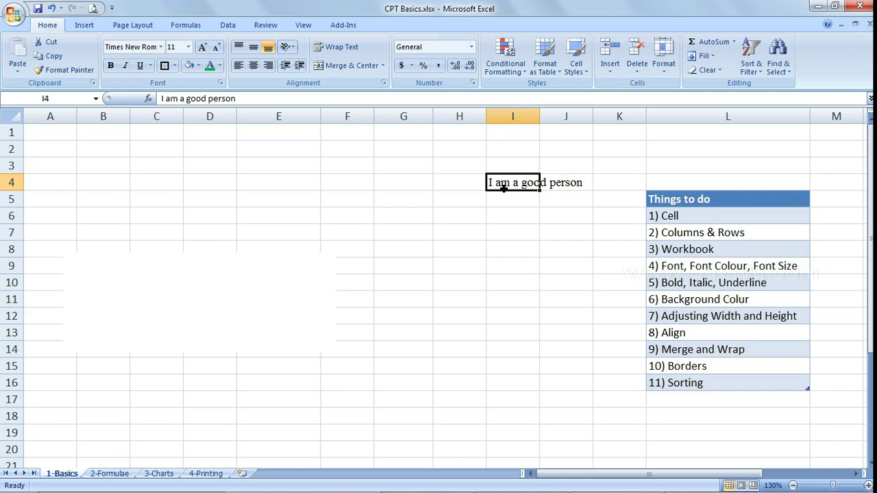
left_click(187, 47)
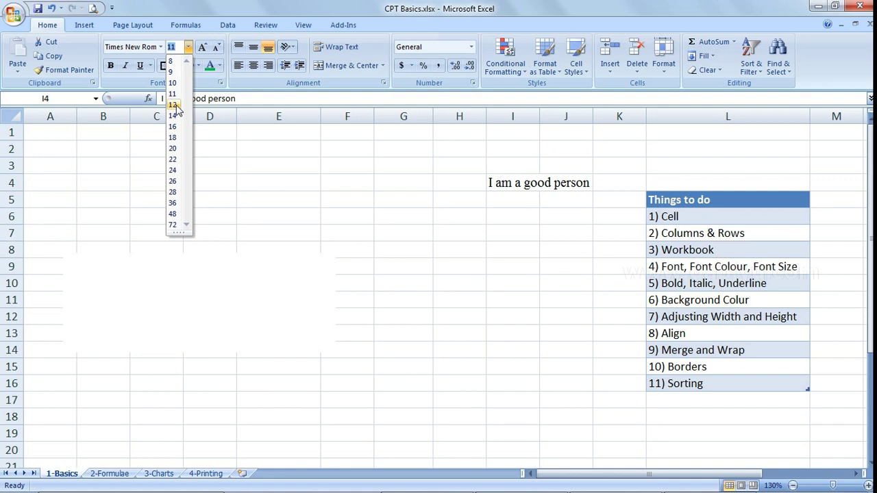
- Give the I4 text font size 12 and the green standard colour
left_click(173, 105)
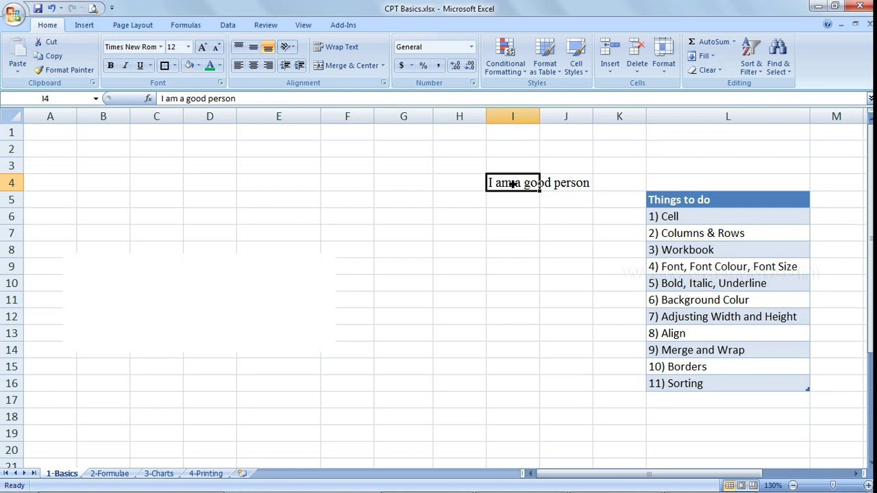
left_click(220, 68)
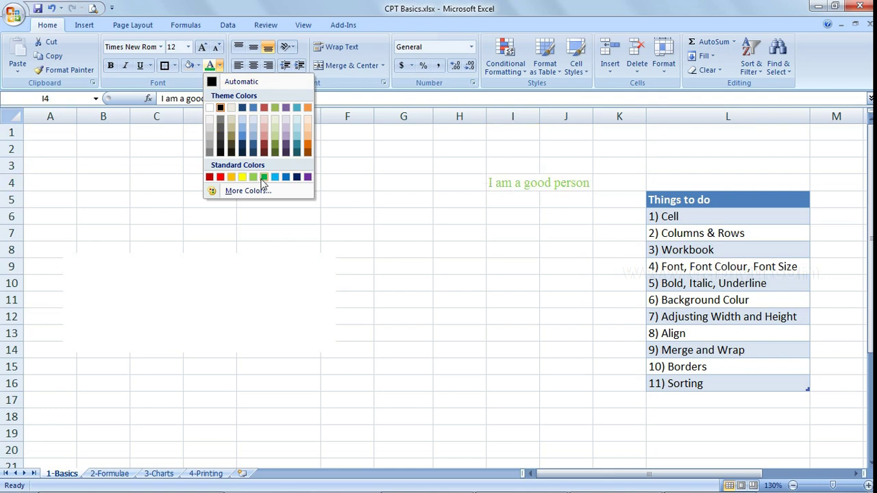
left_click(266, 178)
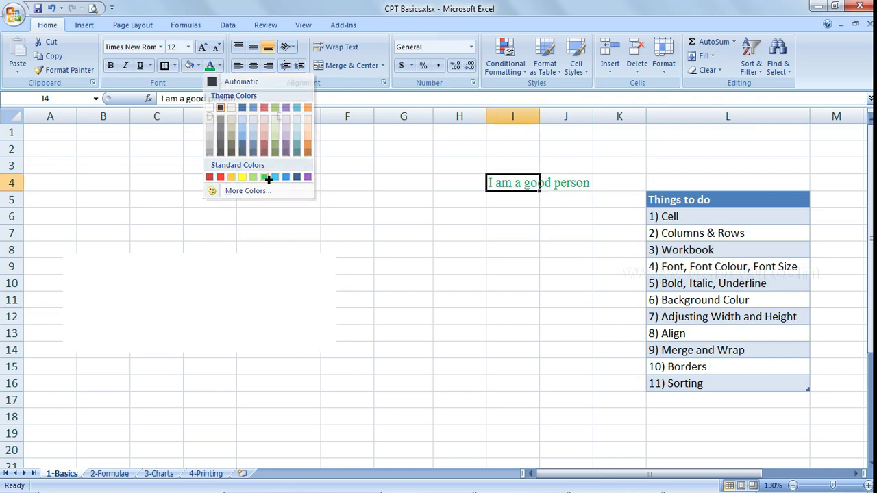
left_click(521, 203)
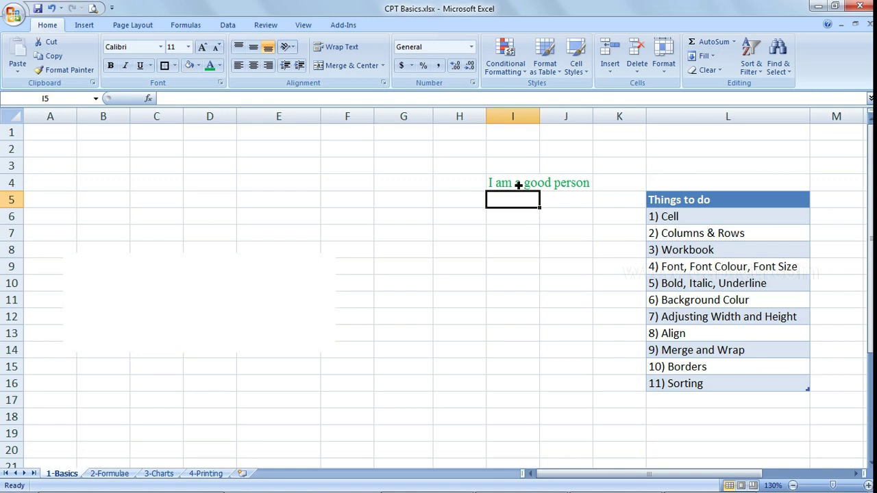
left_click(518, 185)
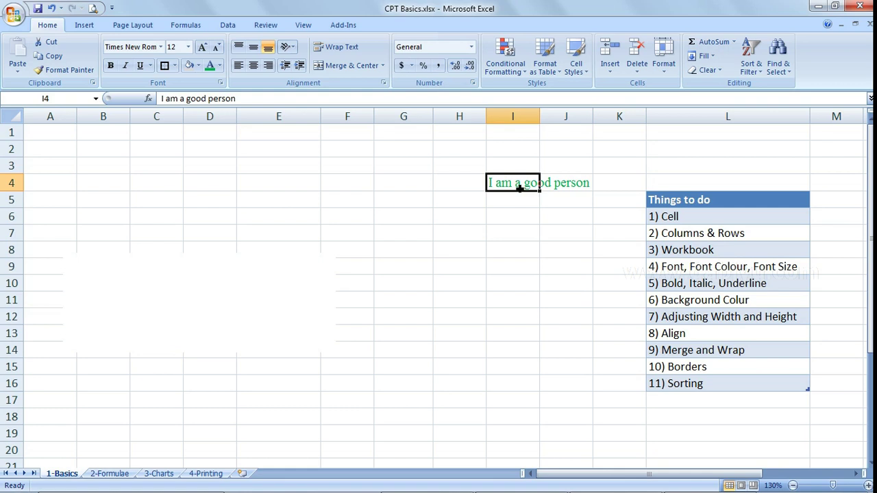
left_click(692, 289)
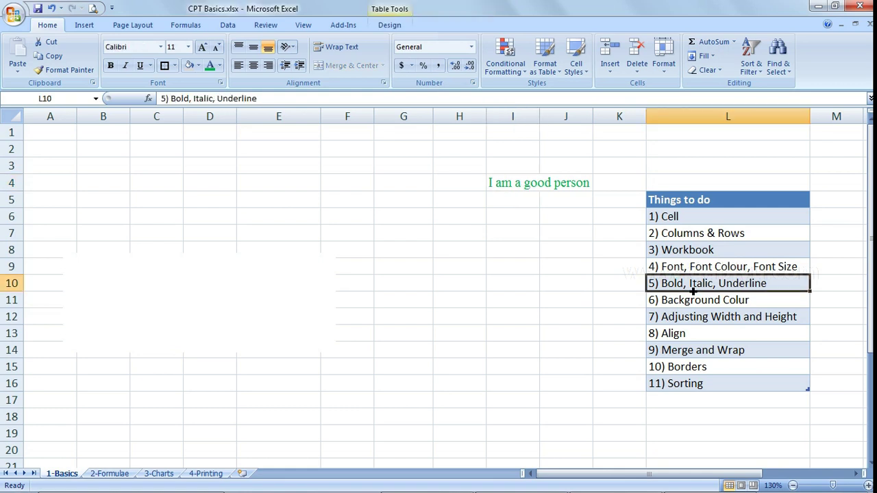
- Try bold, italic and underline on I4, leaving the sentence bold and underlined only
left_click(507, 183)
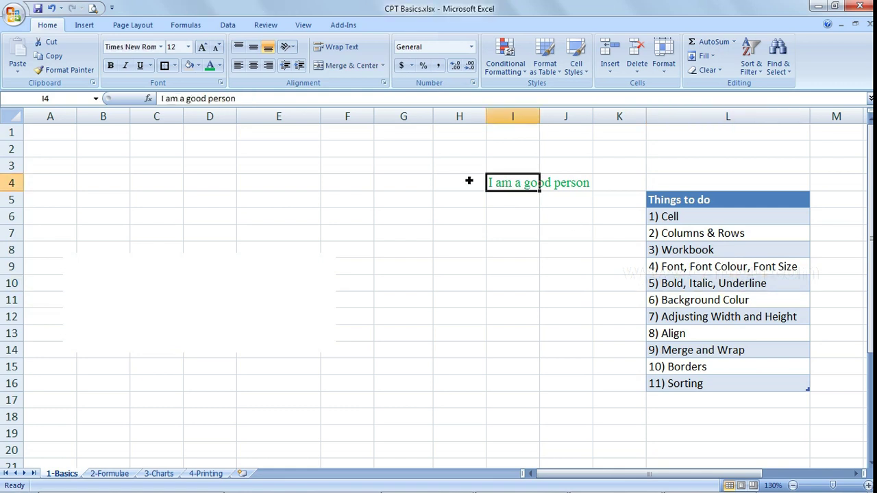
left_click(111, 68)
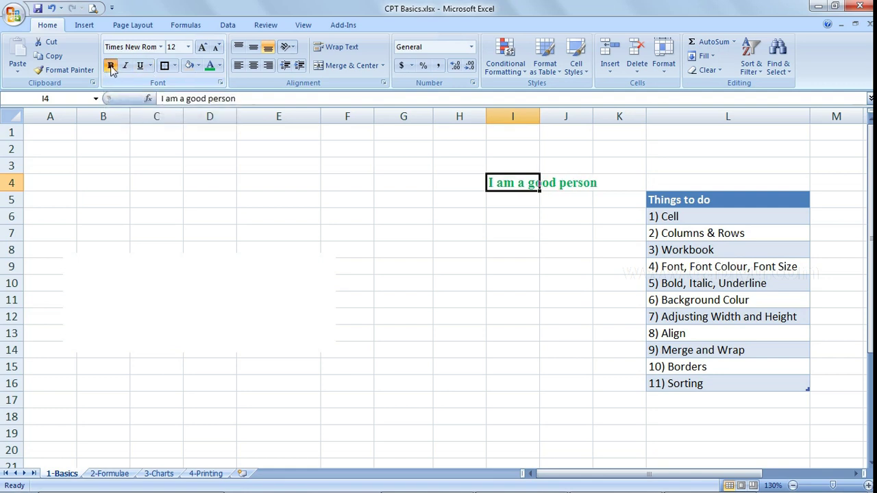
left_click(110, 66)
left_click(125, 67)
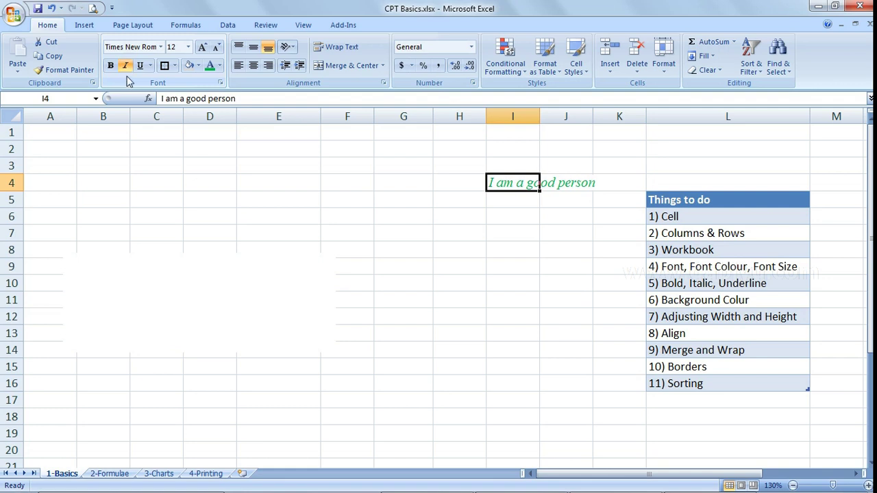
left_click(125, 67)
left_click(139, 67)
left_click(140, 66)
left_click(110, 66)
left_click(141, 69)
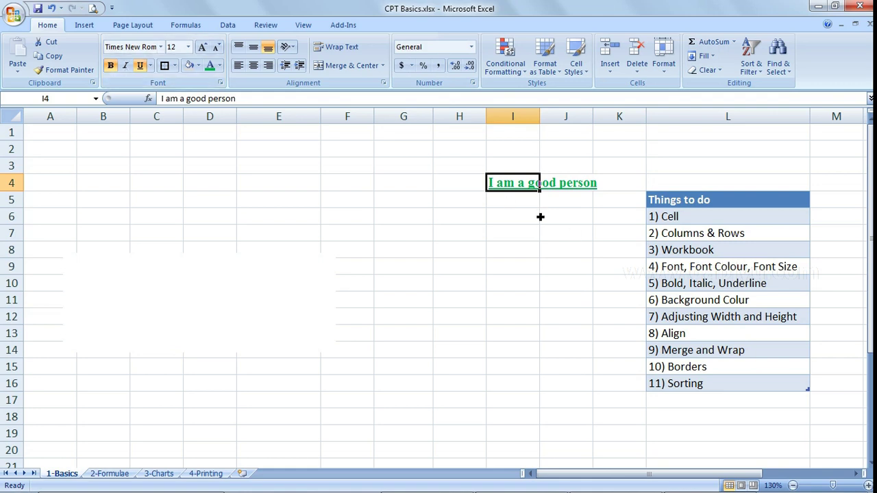
left_click(496, 198)
left_click(516, 183)
left_click(198, 65)
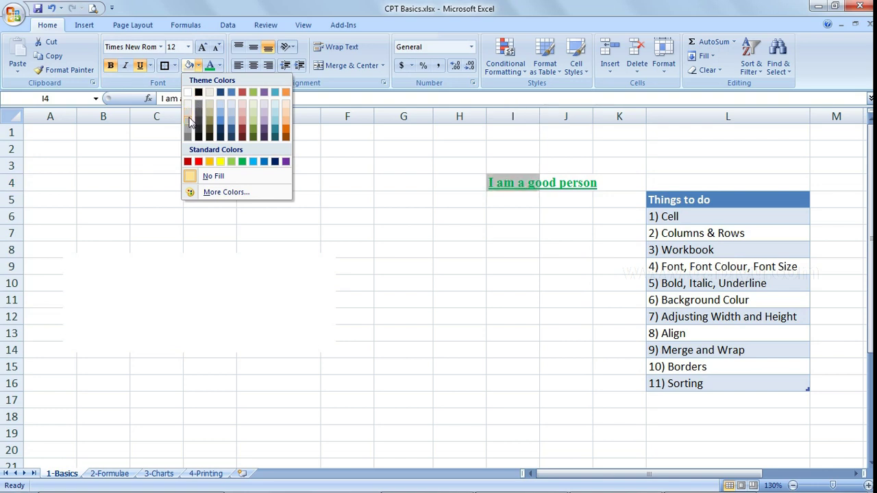
key("Escape")
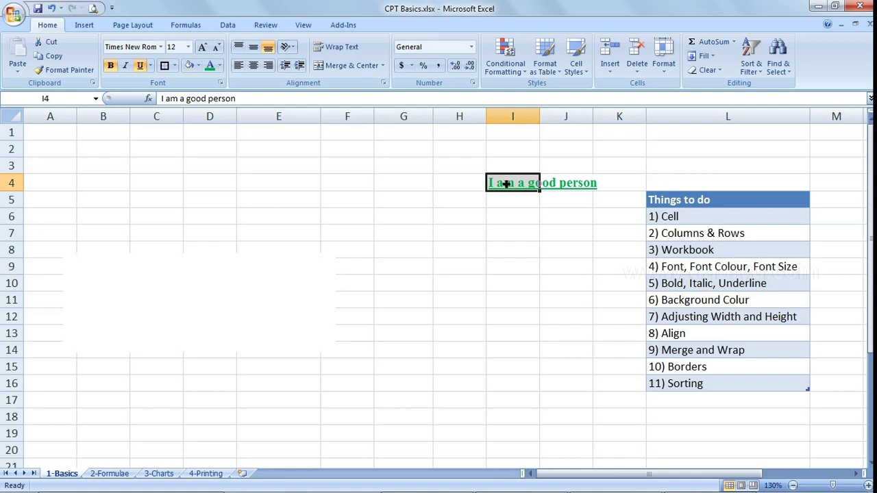
left_click(517, 200)
left_click(517, 182)
- Drag column I wider and row 4 taller, then note width 40 and height 30 in F2:G3
left_click_drag(540, 118, 630, 121)
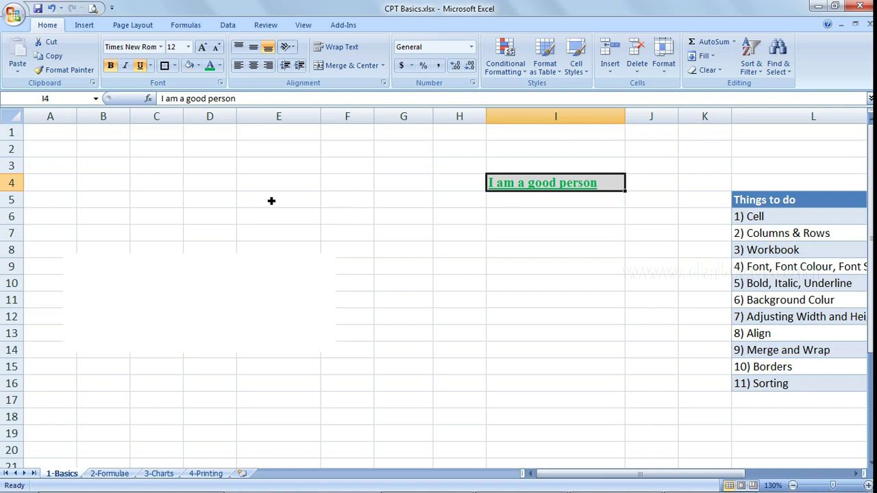
left_click_drag(12, 191, 14, 219)
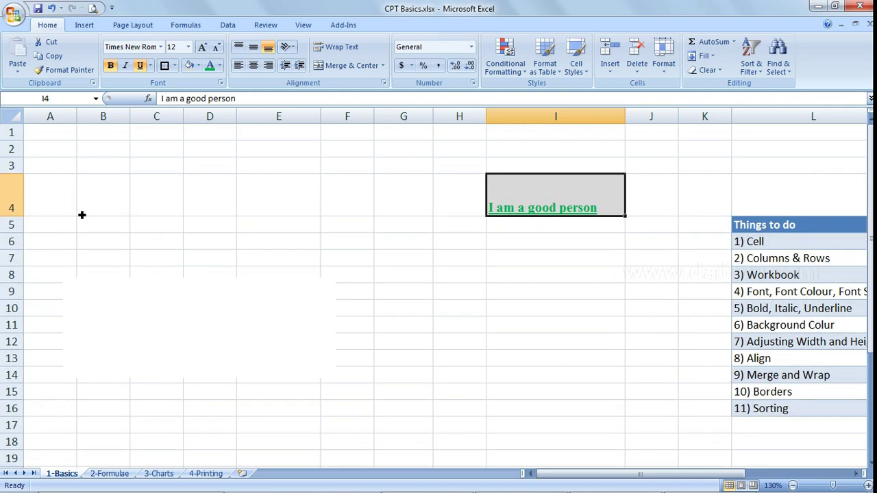
left_click(367, 150)
type("width")
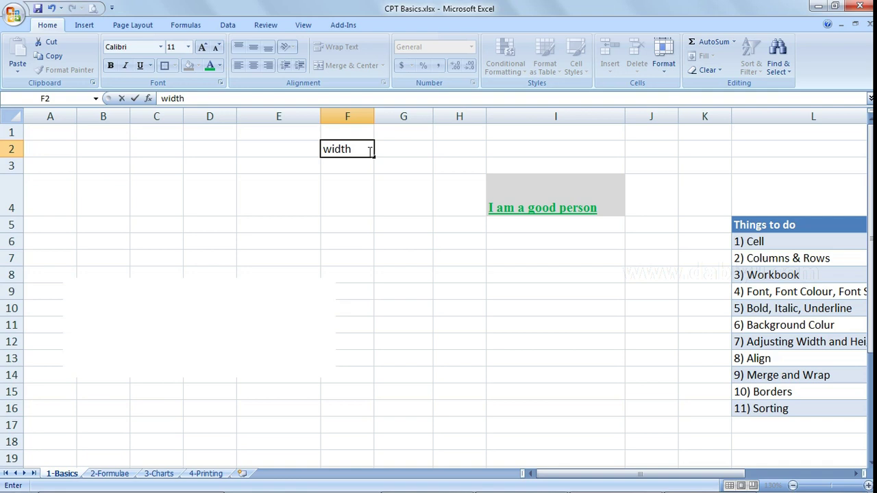
key("Tab")
type("40")
key("Return")
type("height")
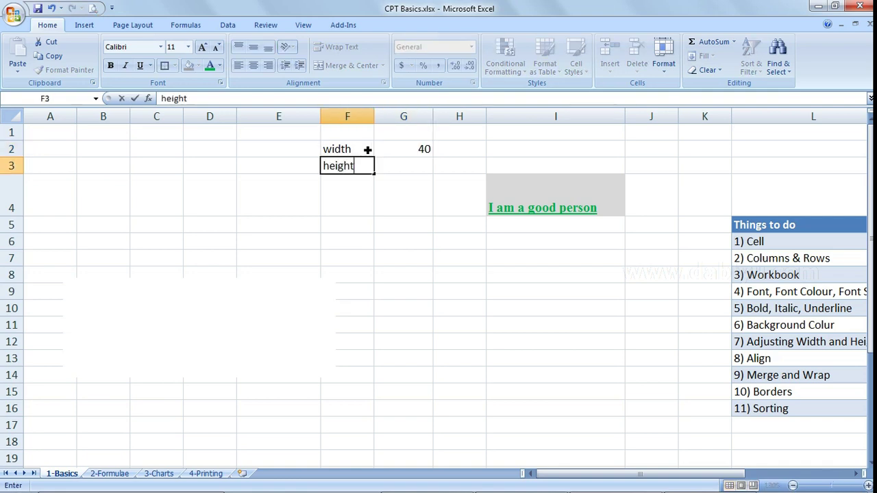
key("Tab")
type("30")
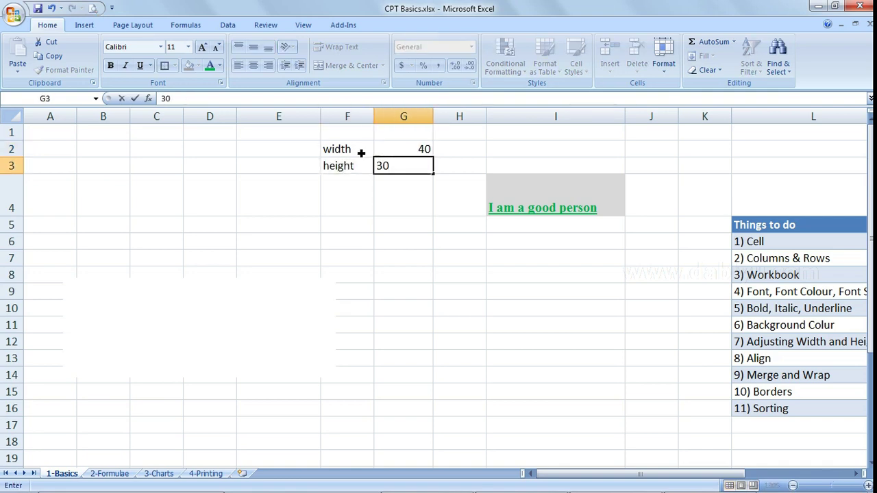
key("Return")
left_click_drag(353, 150, 390, 174)
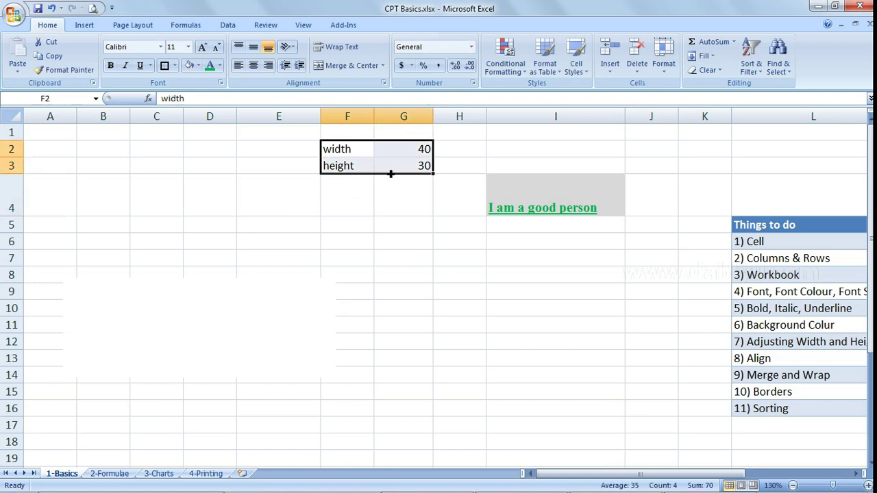
- Set column I's width to exactly 40
left_click(536, 225)
right_click(558, 116)
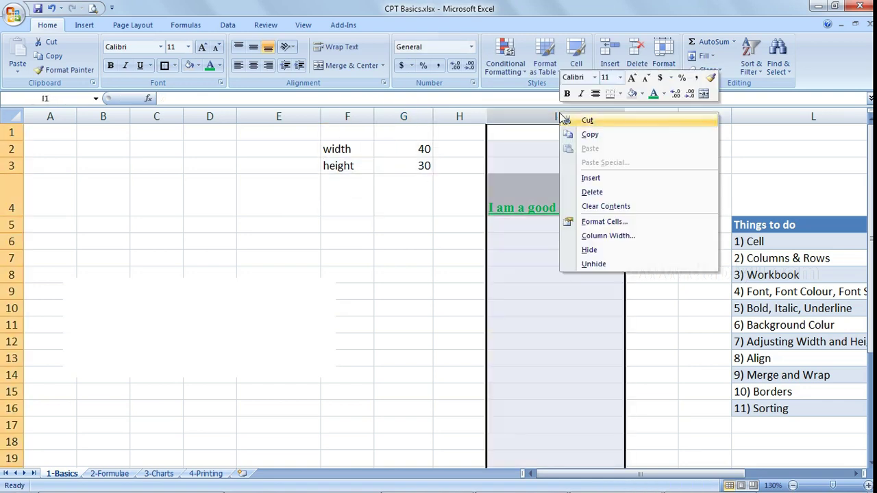
left_click(608, 235)
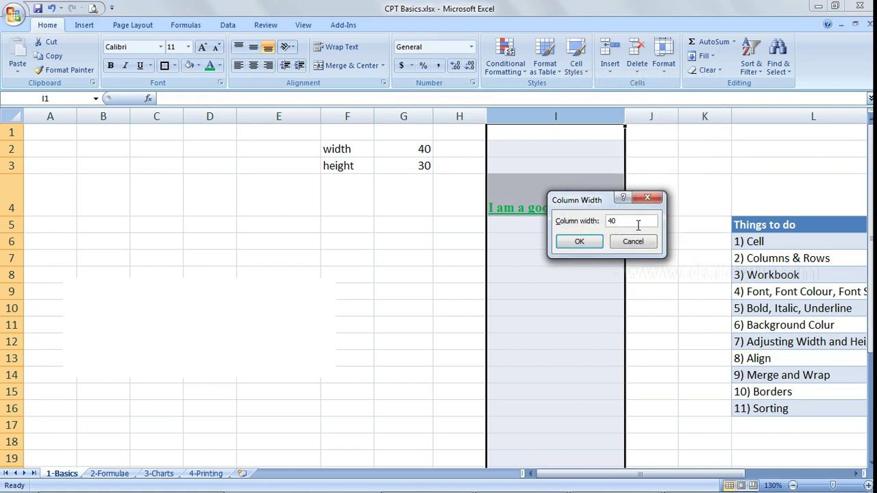
key("Return")
left_click(637, 205)
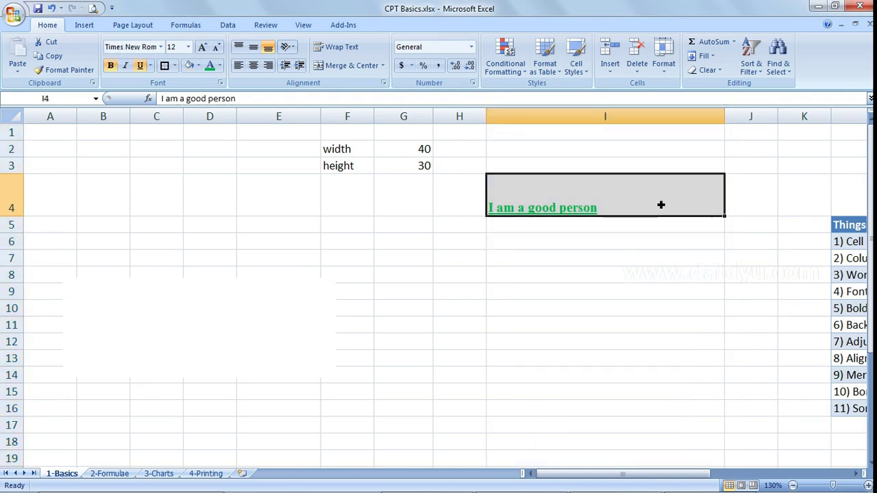
- Set row 4's height to exactly 30
right_click(14, 210)
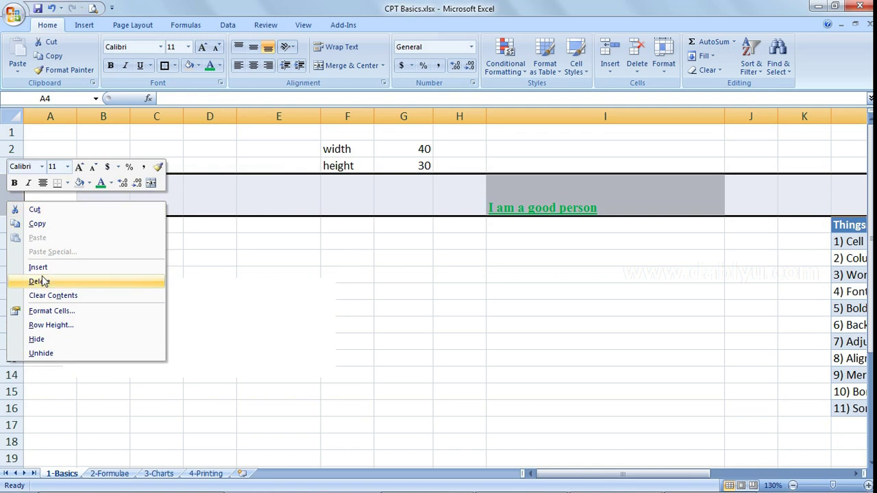
left_click(57, 329)
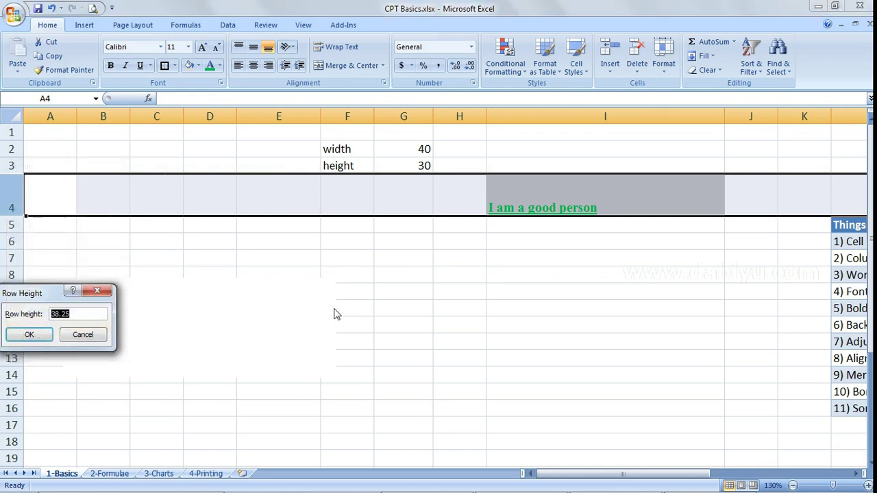
type("30")
key("Return")
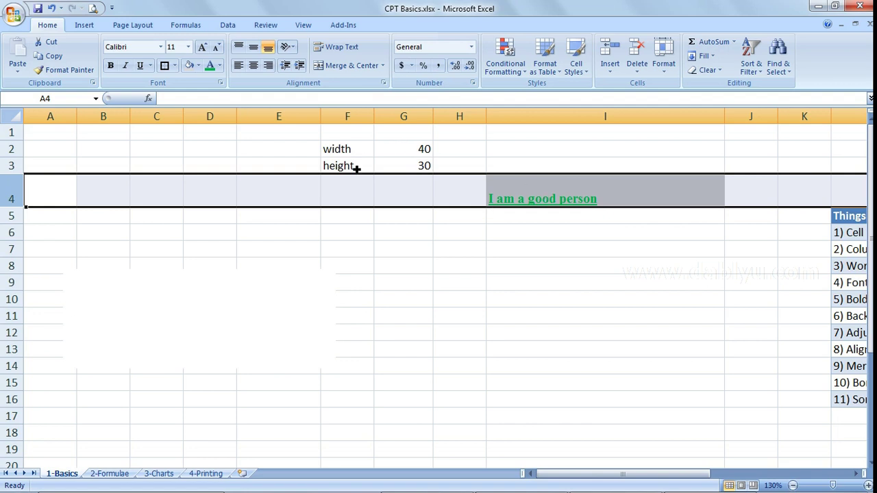
left_click(544, 190)
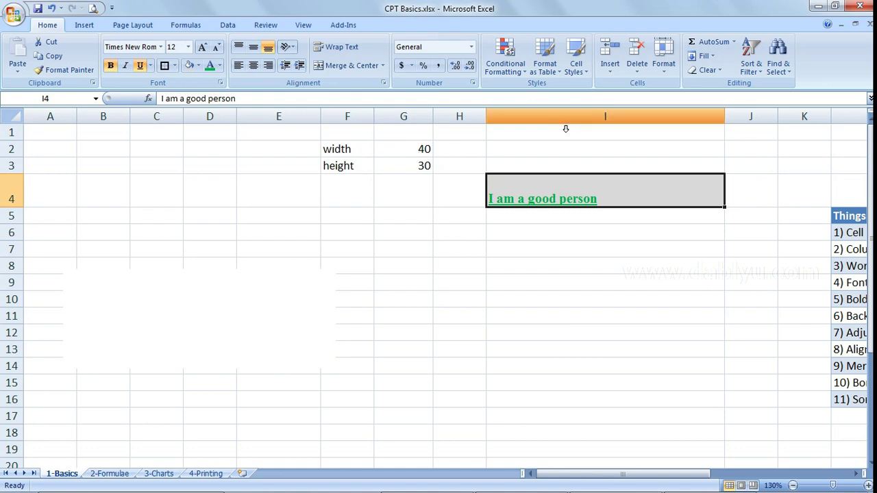
- Delete the width and height notes from F2:G3
left_click_drag(352, 153, 399, 173)
key("Delete")
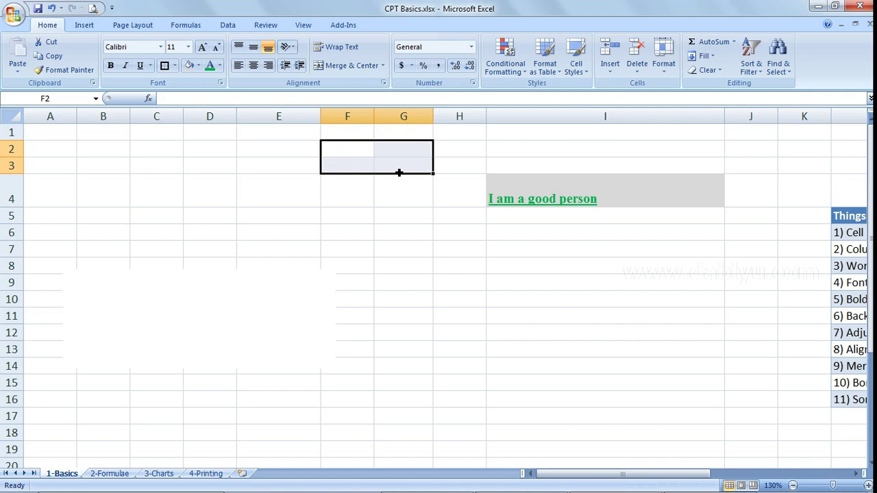
left_click(651, 290)
key("Right")
key("Right")
key("Right")
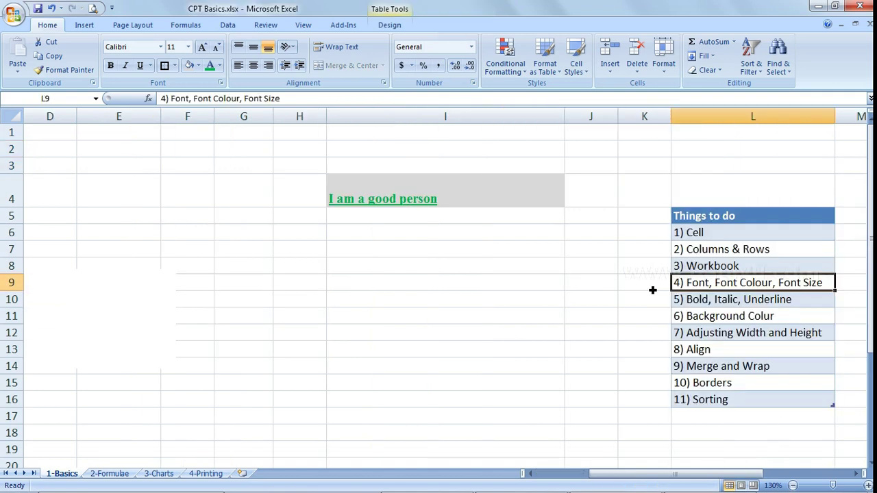
left_click(652, 290)
- Try the alignment options on I4, ending with Center and Middle Align
left_click(429, 197)
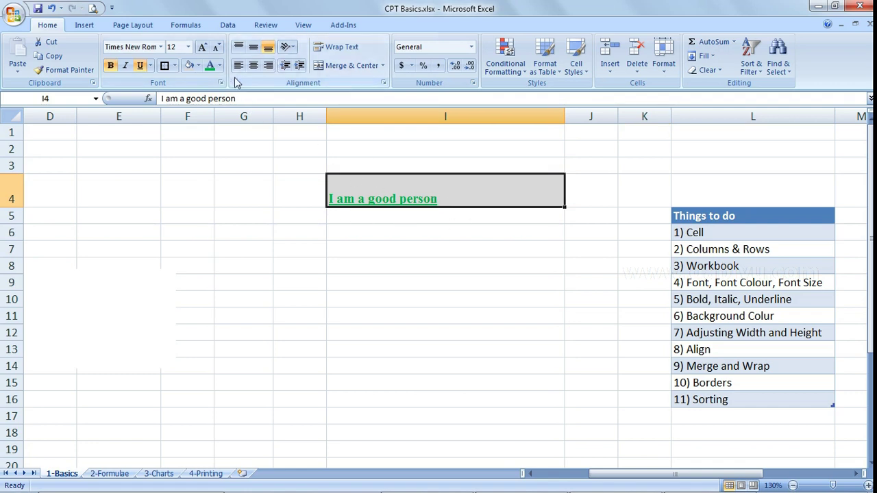
left_click(252, 65)
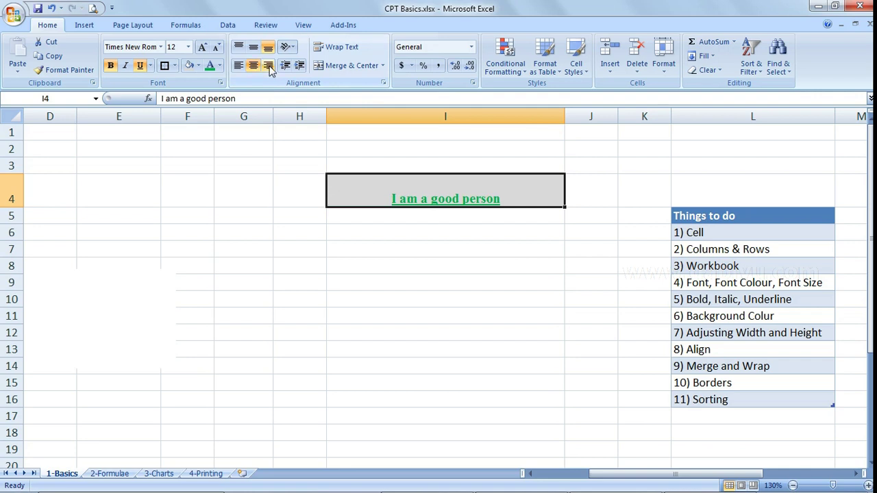
left_click(267, 65)
left_click(238, 65)
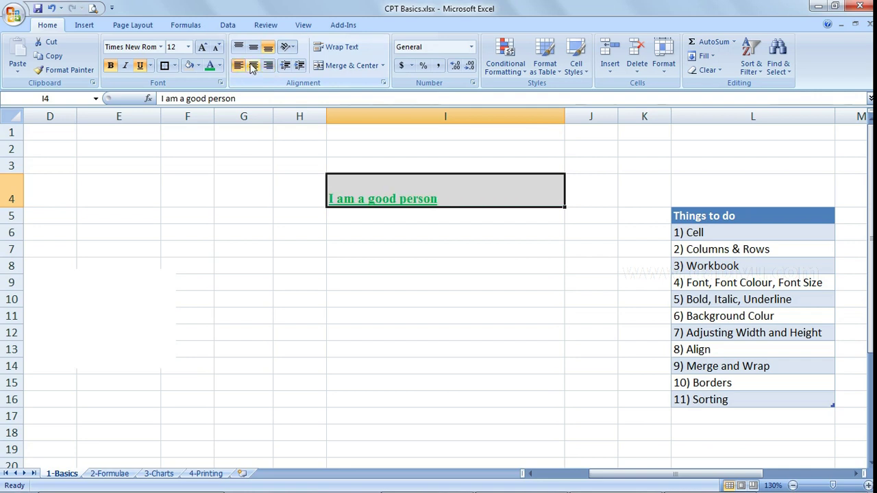
left_click(254, 65)
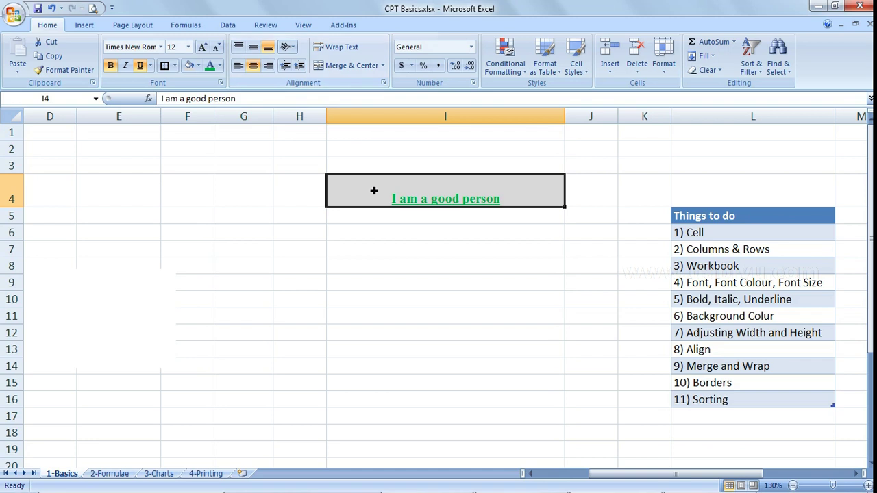
left_click(254, 47)
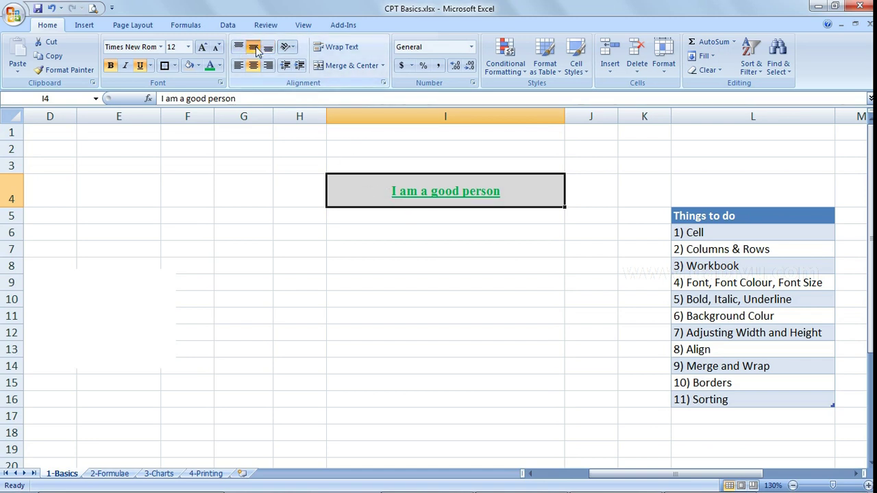
left_click(239, 46)
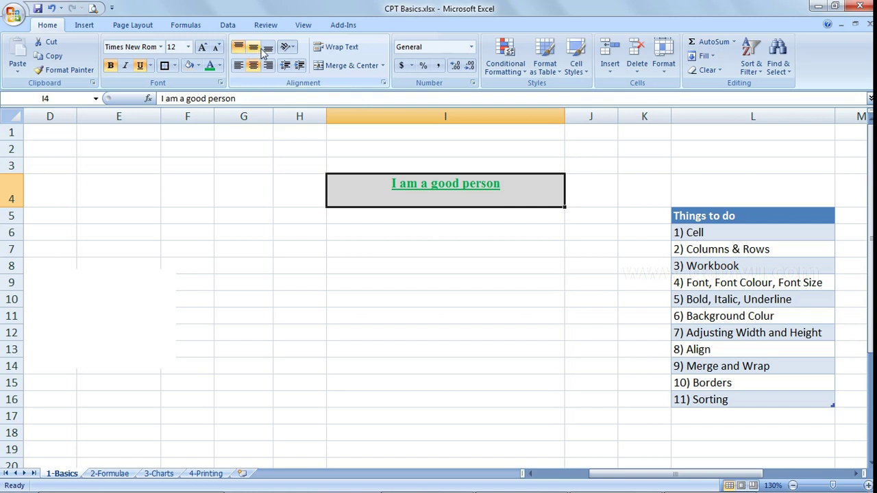
left_click(254, 48)
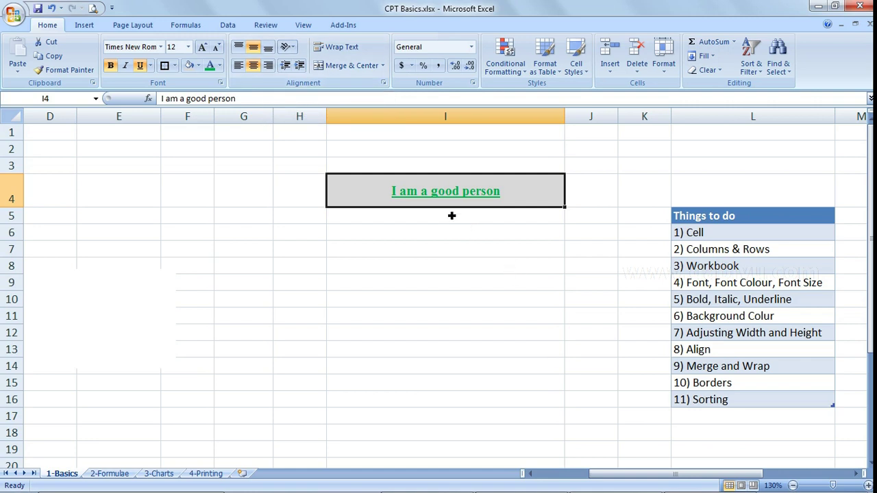
- Delete column I holding the sentence and the empty row 4
right_click(439, 118)
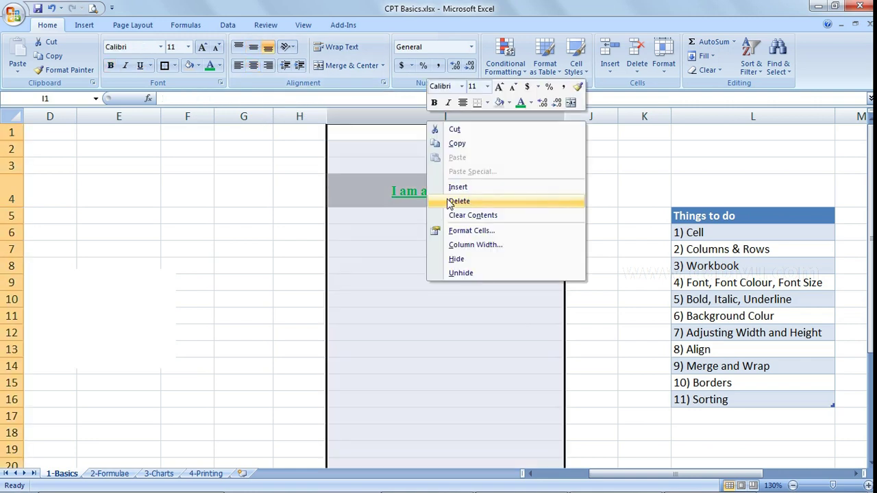
left_click(457, 201)
right_click(15, 194)
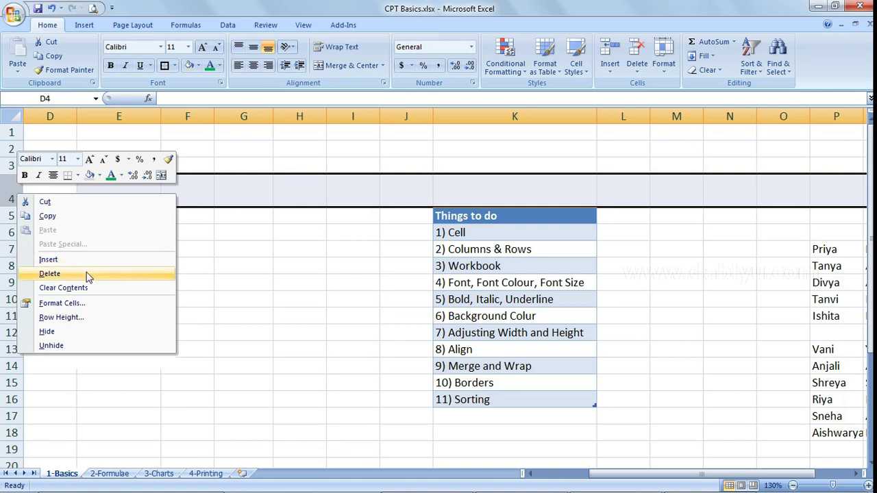
left_click(49, 273)
- Delete the white rectangle covering the sheet to reveal the marks table
left_click(285, 249)
key("Left")
key("Home")
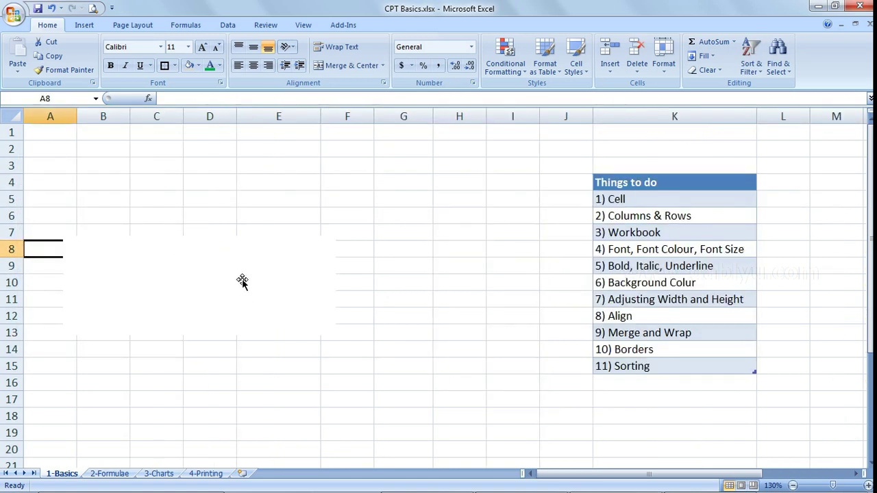
left_click(245, 292)
key("Delete")
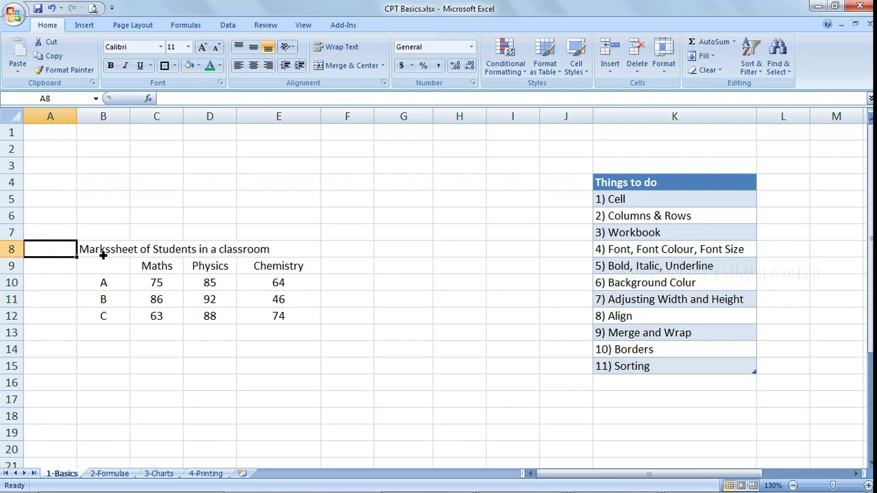
- Merge and centre the marksheet title across B8:E8
left_click_drag(103, 254, 275, 323)
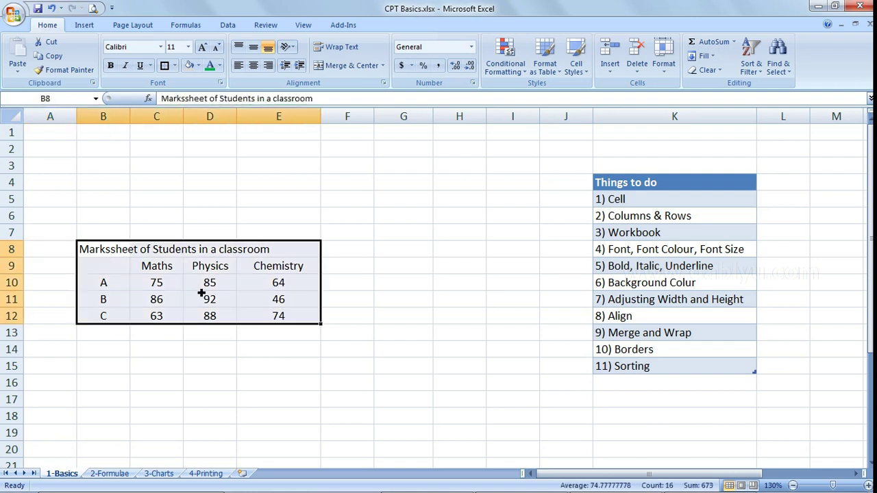
left_click(110, 288)
left_click(110, 306)
left_click(113, 321)
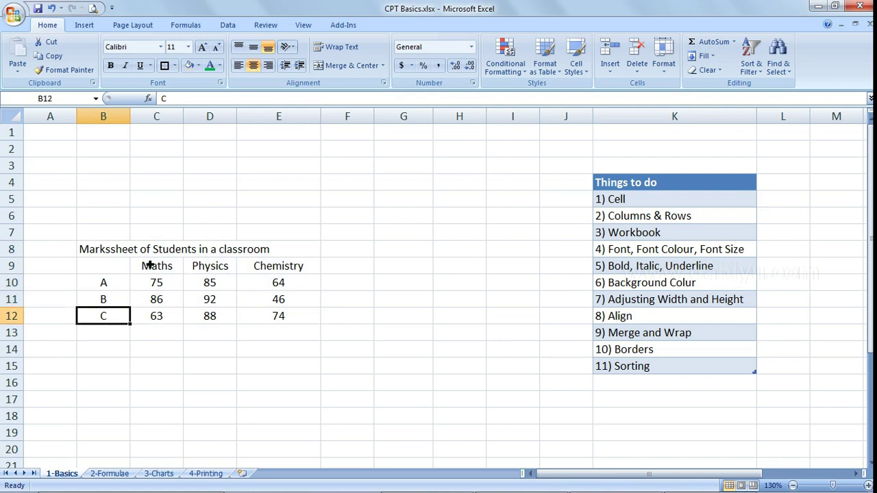
left_click(121, 252)
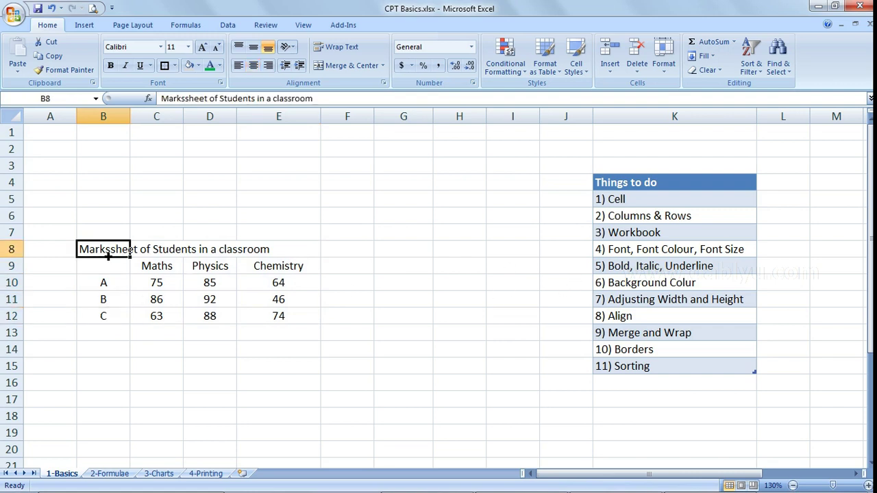
left_click_drag(109, 255, 272, 254)
left_click_drag(92, 250, 272, 253)
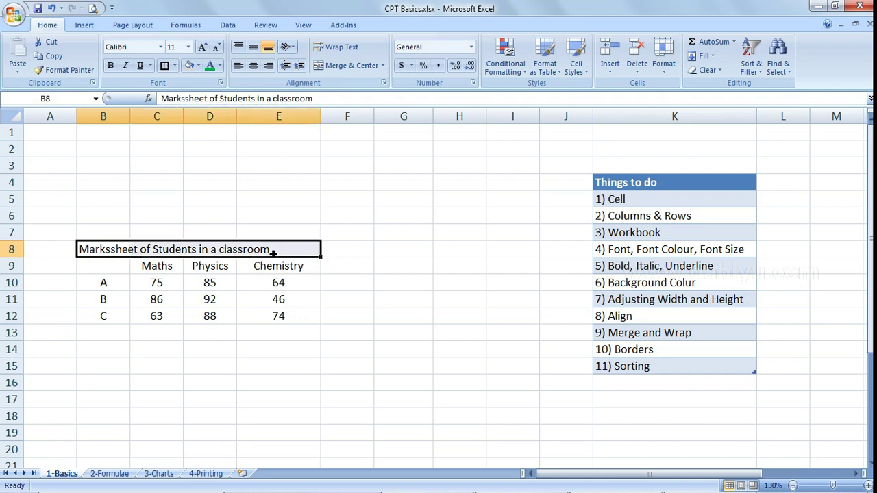
left_click(344, 66)
left_click(209, 316)
left_click(144, 253)
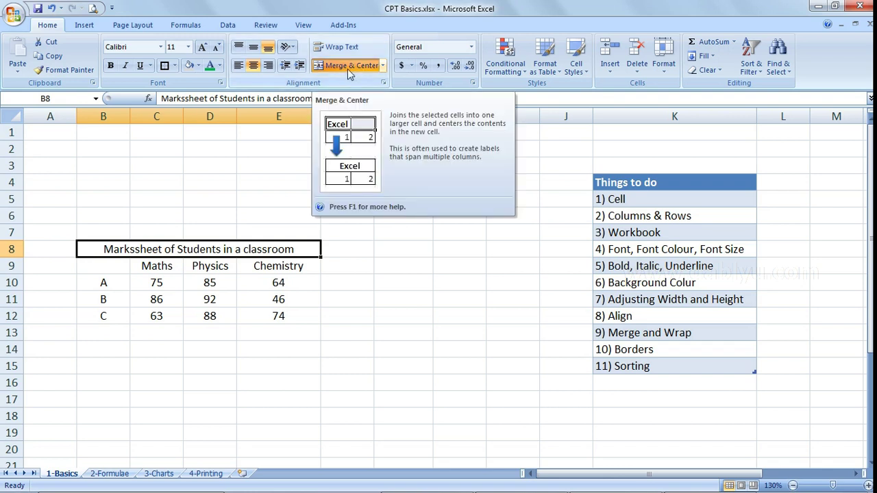
- Enter 'I am a good person' in G4, adding the missing 'a', and wrap its text
left_click(399, 189)
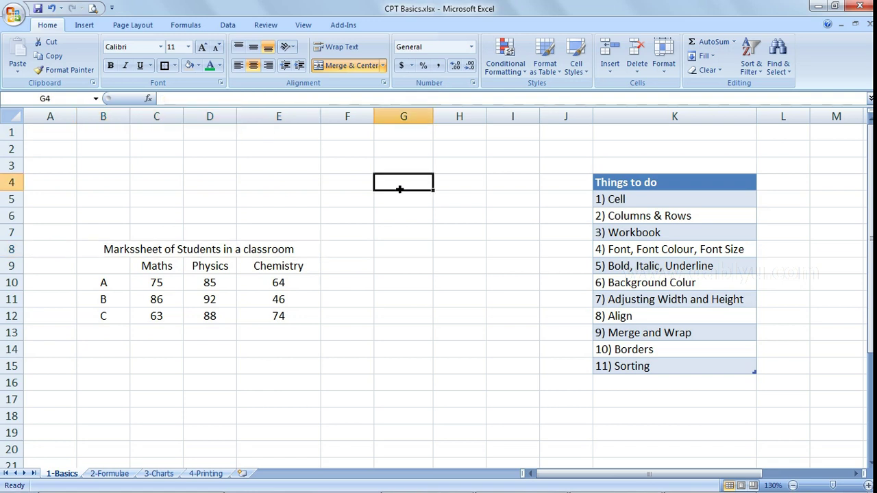
type("I am good person")
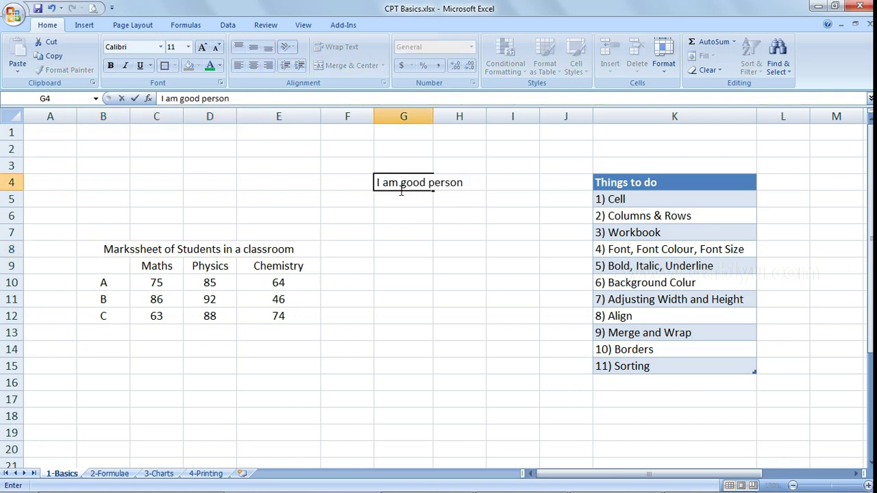
key("Home")
key("Right")
key("Right")
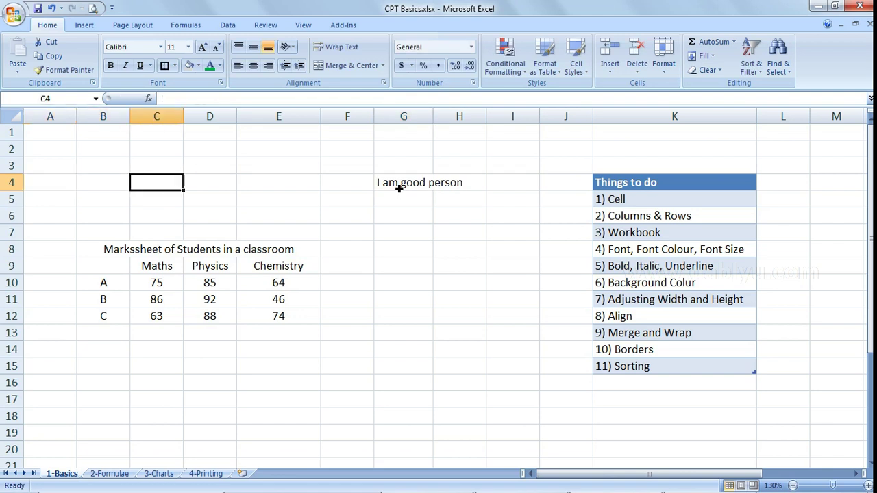
double_click(404, 187)
type("a")
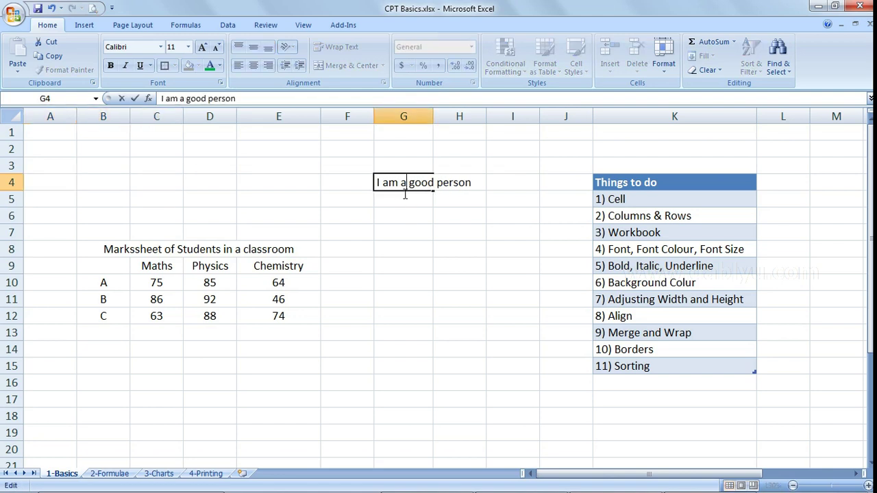
left_click(438, 217)
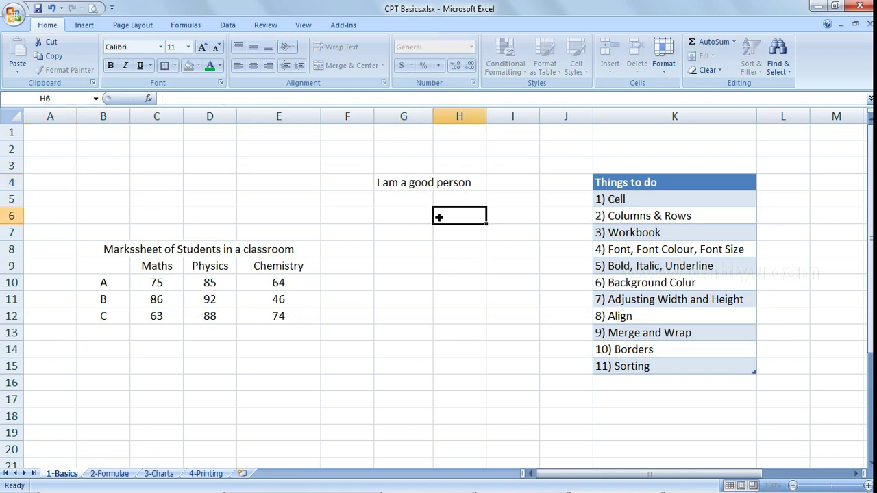
left_click(404, 189)
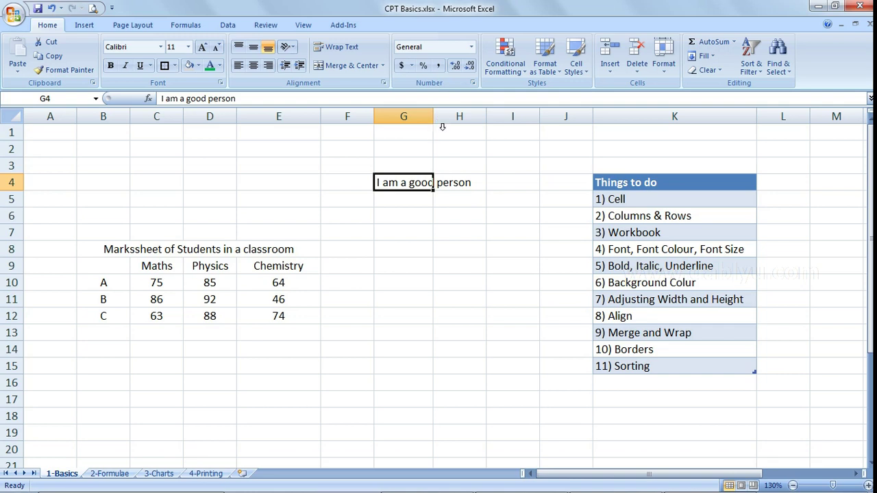
left_click(336, 55)
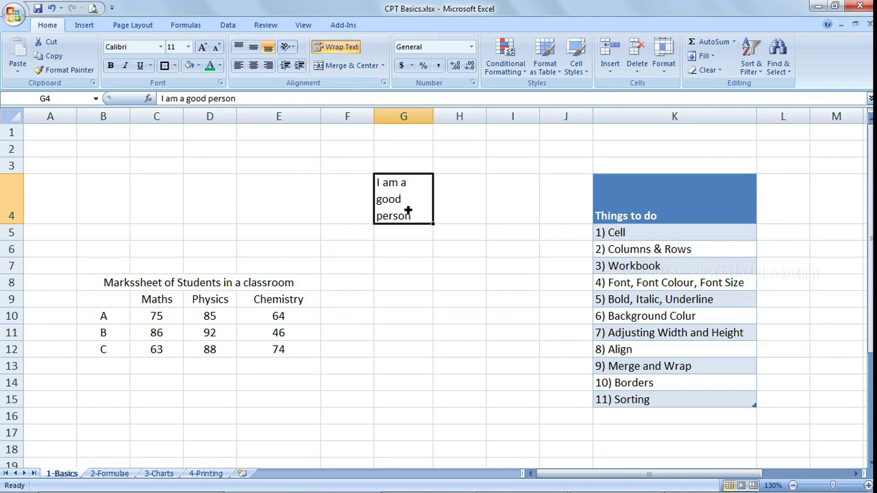
- Pick the '10) Borders' item and apply All Borders to table B8:E12
left_click(649, 373)
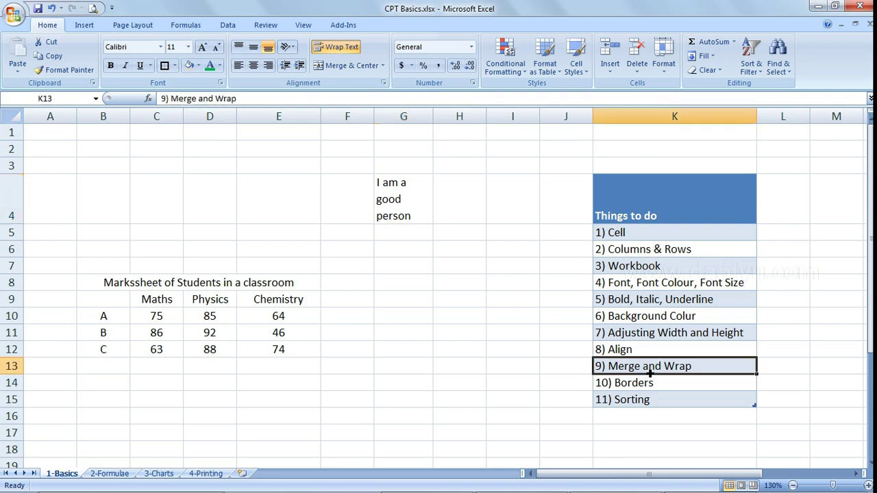
key("Down")
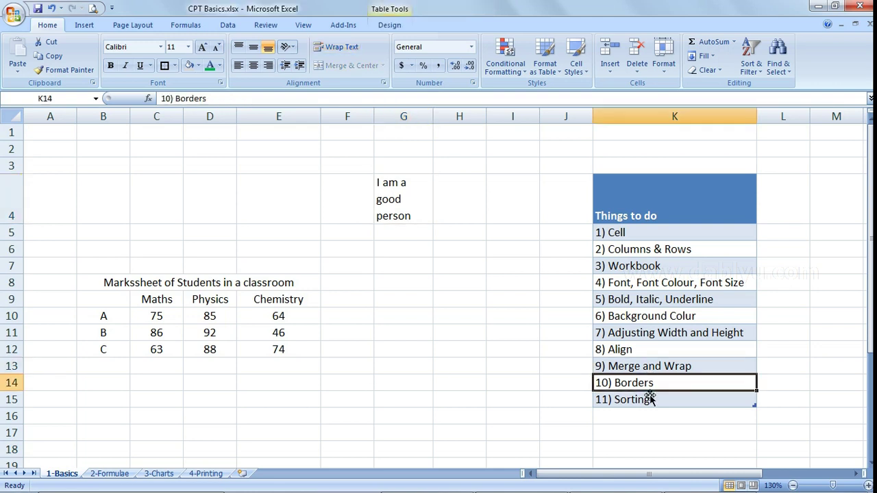
left_click_drag(106, 283, 120, 350)
left_click_drag(111, 289, 126, 350)
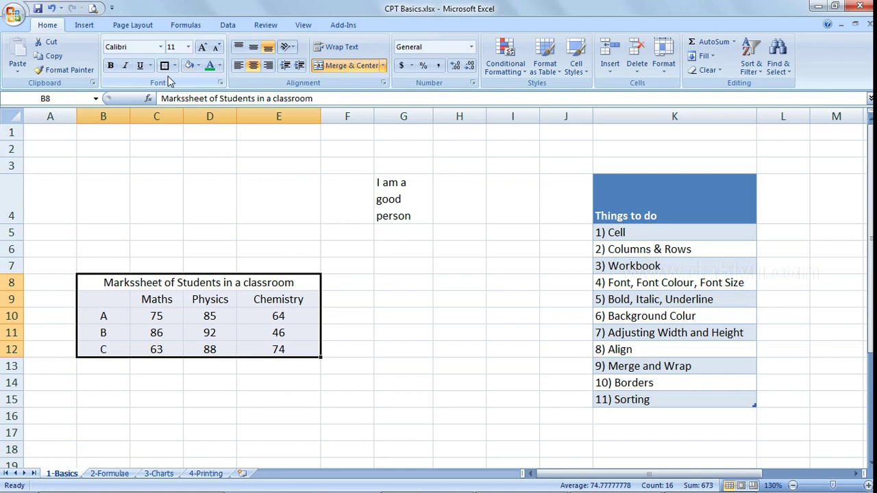
left_click(176, 66)
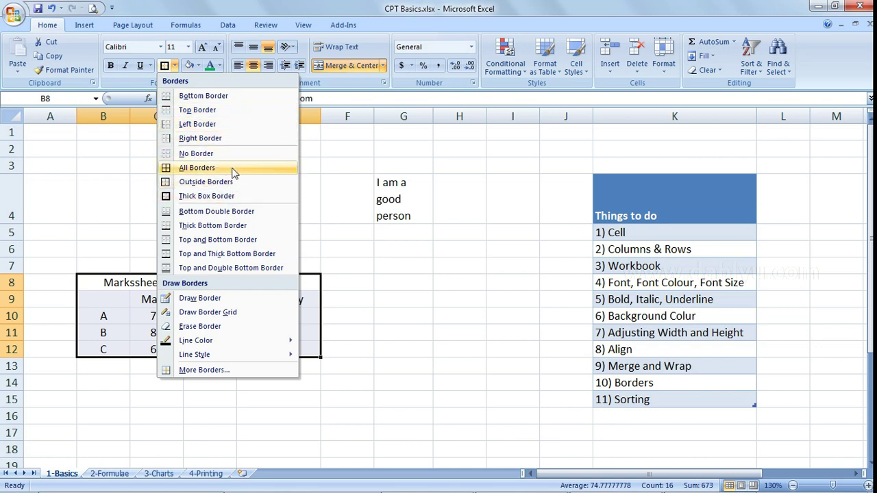
left_click(232, 172)
- Reselect B8:E12 and add a Thick Box Border around the table
left_click(162, 390)
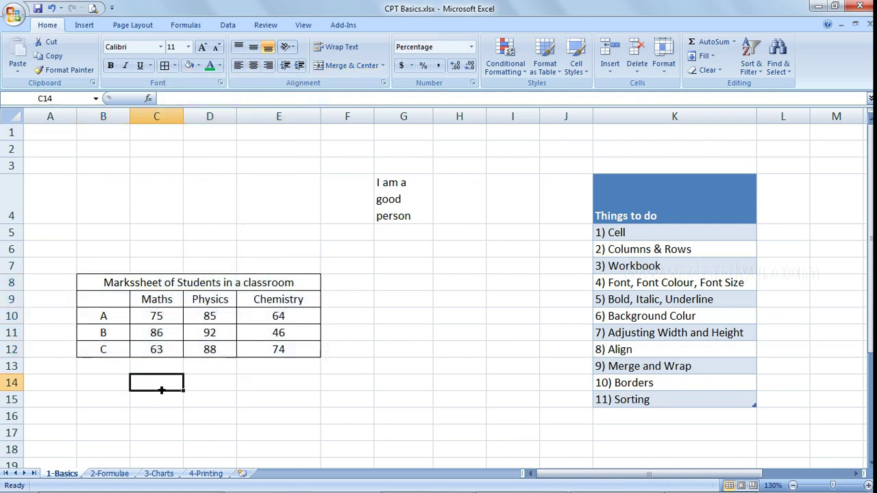
left_click_drag(118, 284, 134, 351)
left_click(182, 388)
left_click_drag(113, 280, 117, 355)
left_click(156, 399)
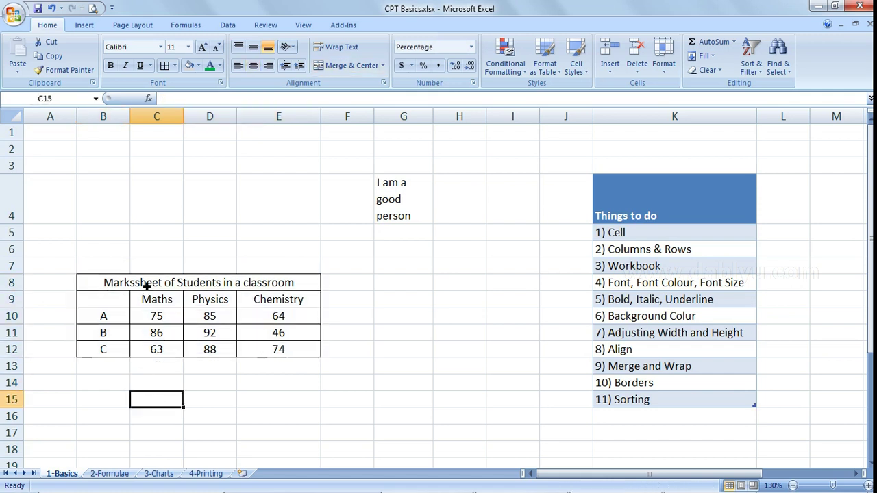
left_click_drag(147, 286, 143, 354)
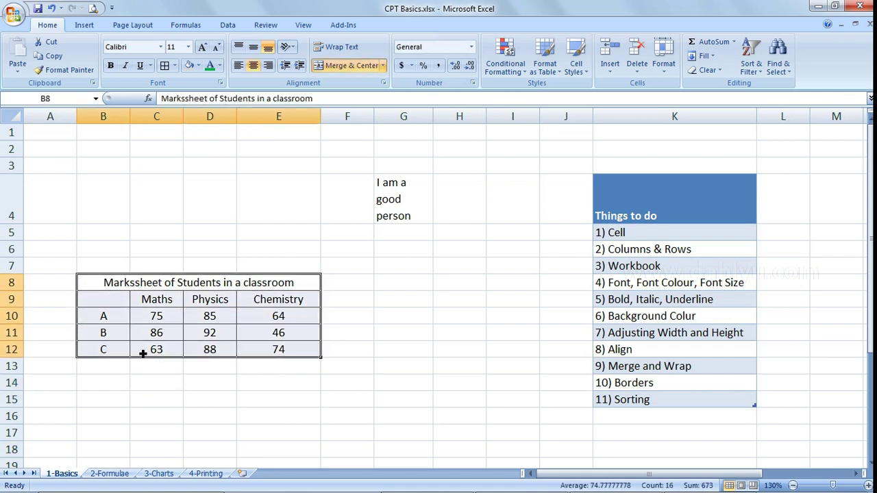
left_click(175, 66)
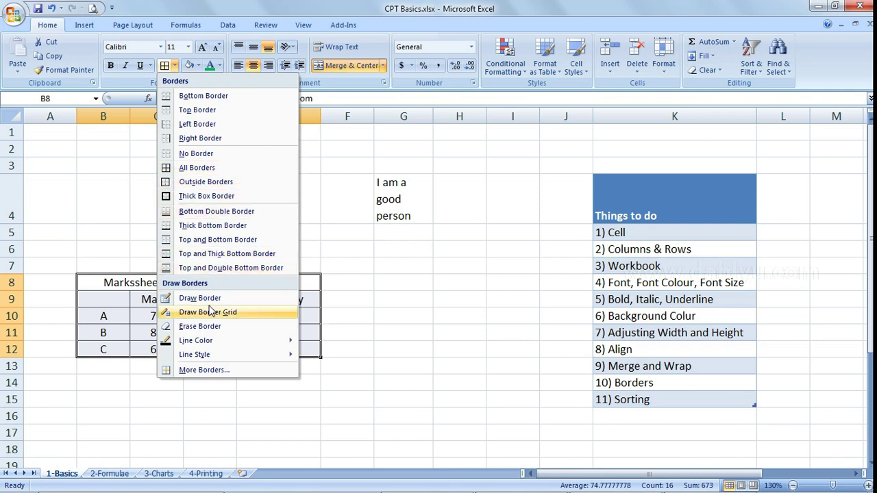
mouse_move(224, 343)
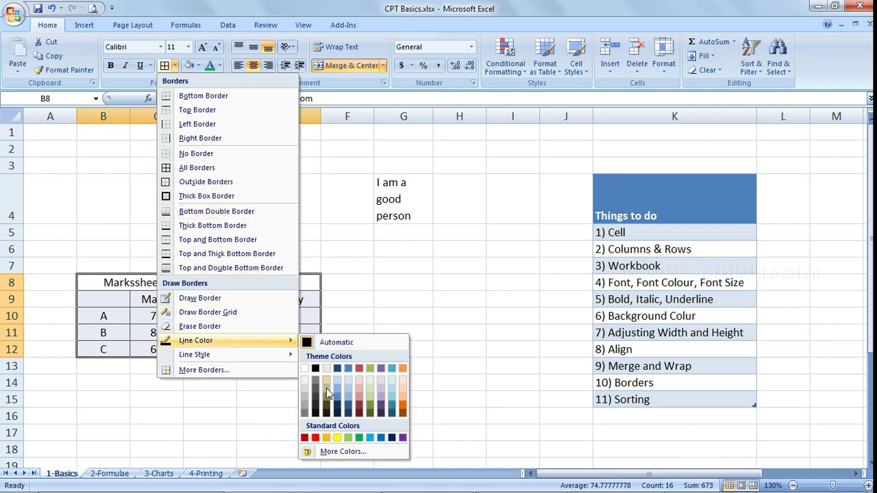
mouse_move(250, 355)
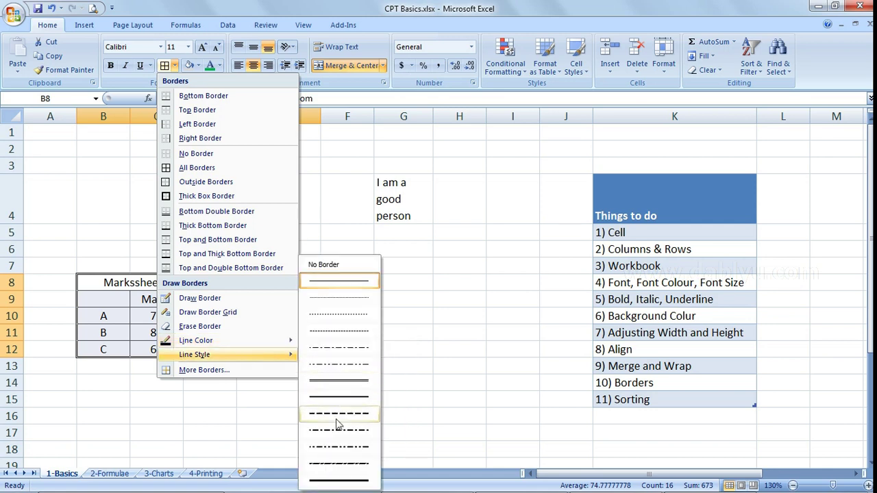
mouse_move(264, 341)
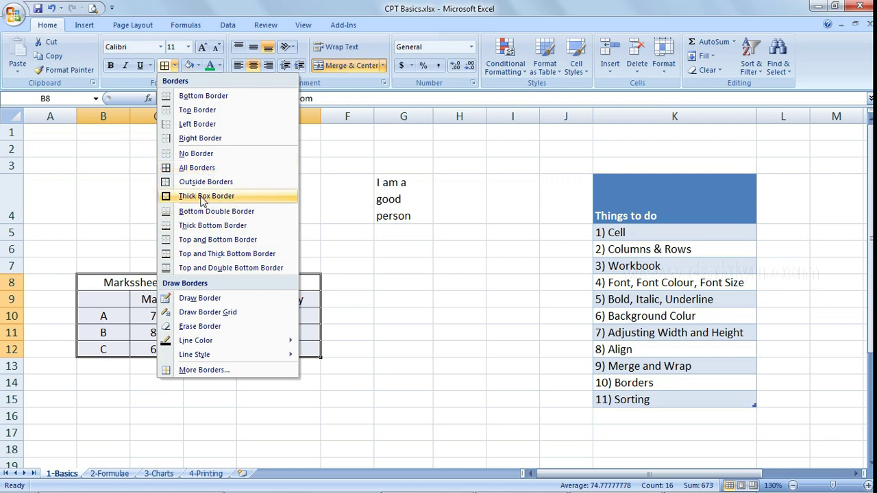
left_click(201, 197)
left_click(192, 249)
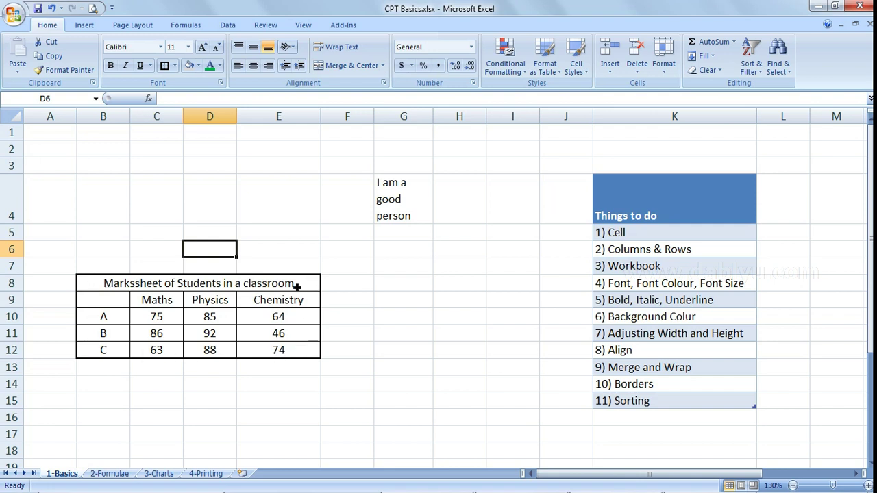
- Sort the student rows B10:E12 by Maths marks, highest first
left_click(263, 270)
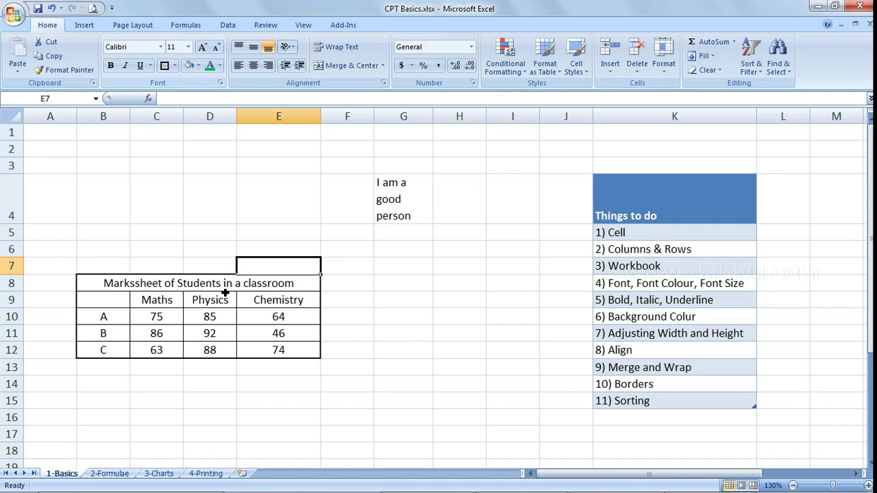
left_click_drag(146, 284, 168, 361)
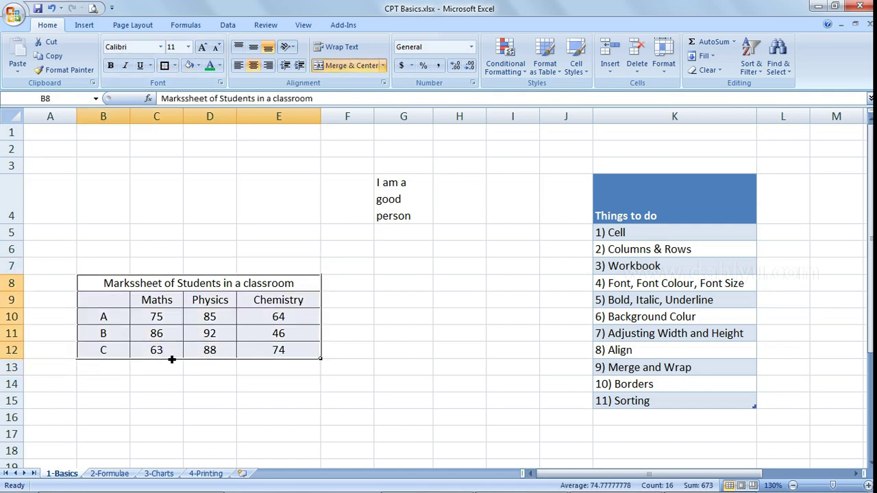
left_click(354, 352)
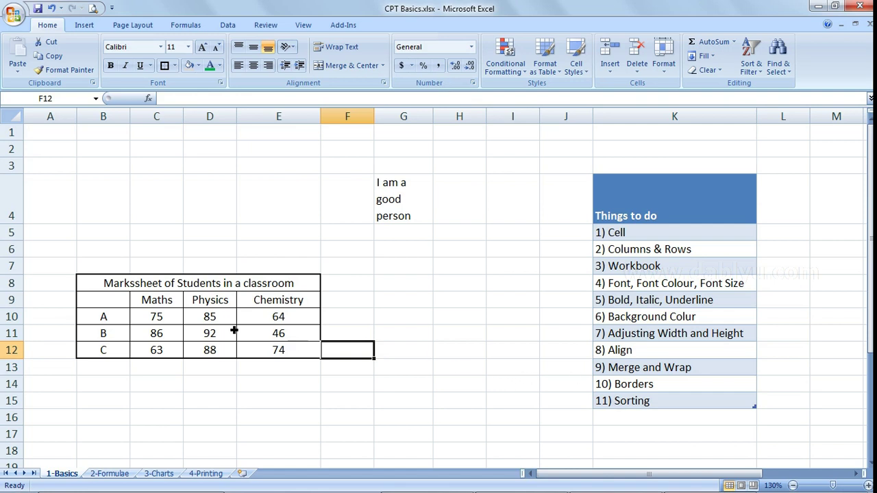
left_click_drag(110, 317, 281, 351)
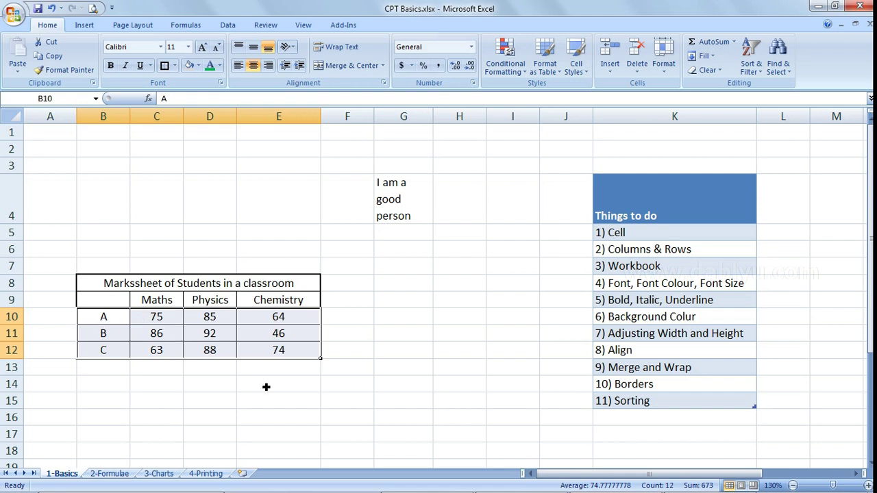
key("Tab")
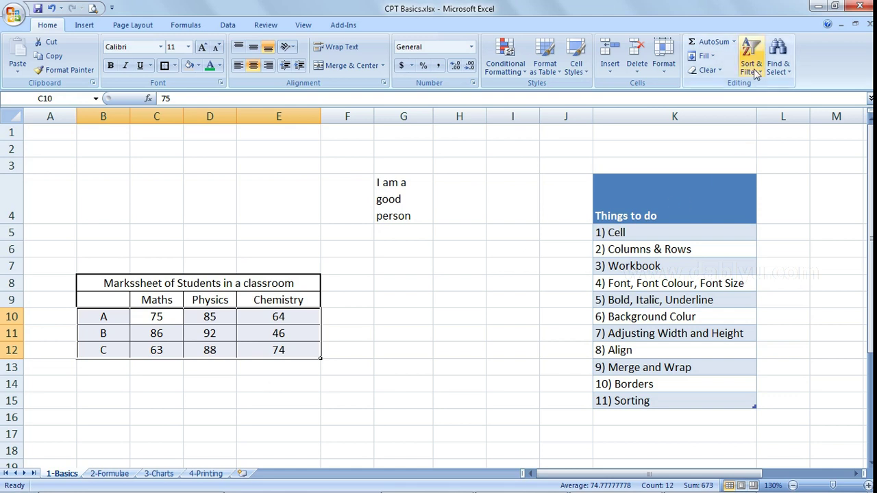
left_click(750, 58)
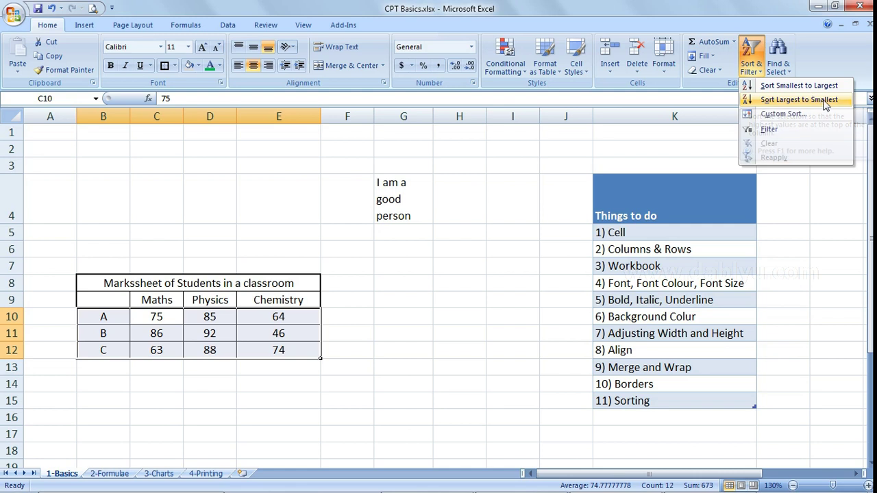
left_click(799, 100)
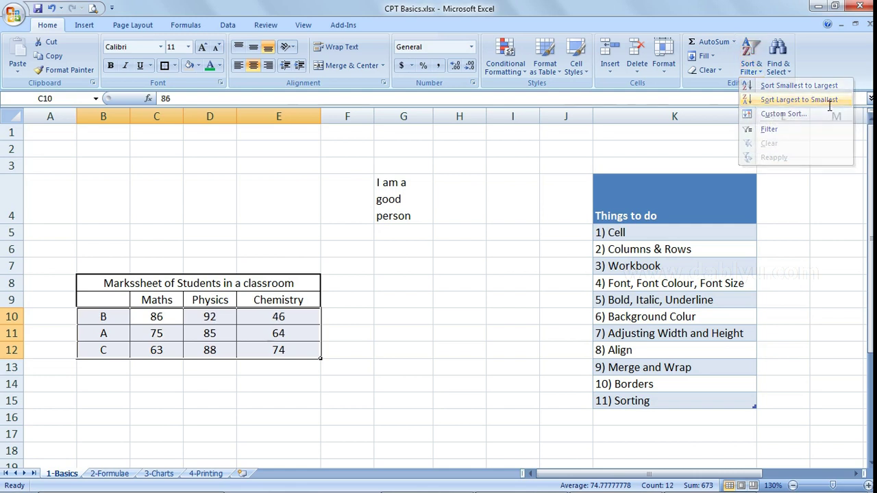
- Re-sort the student rows B10:E12 alphabetically A to Z by student name
left_click(179, 372)
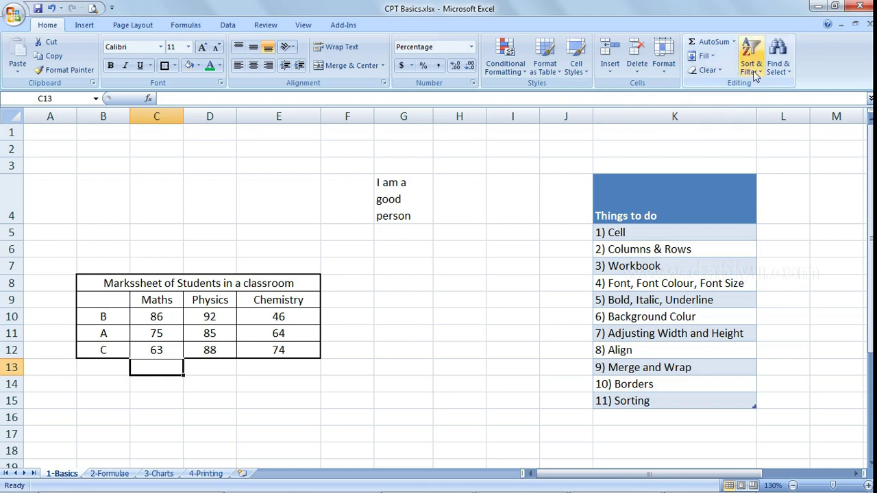
left_click_drag(120, 324, 279, 349)
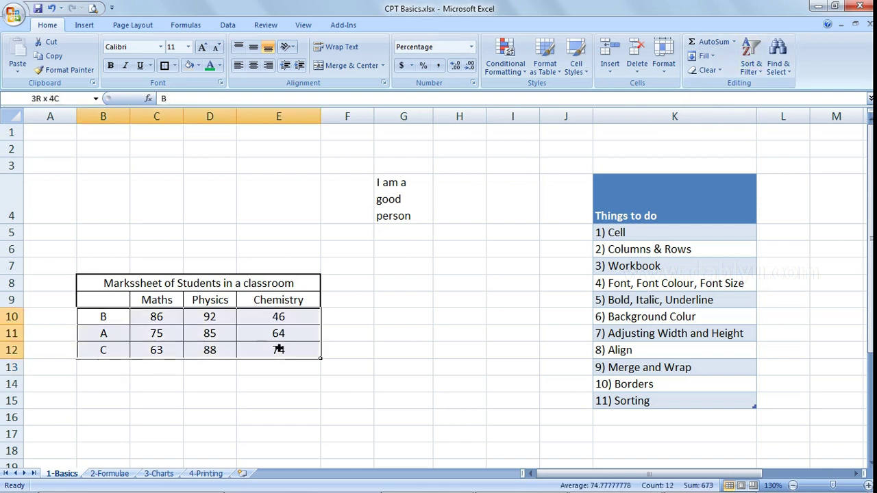
left_click_drag(163, 321, 167, 352)
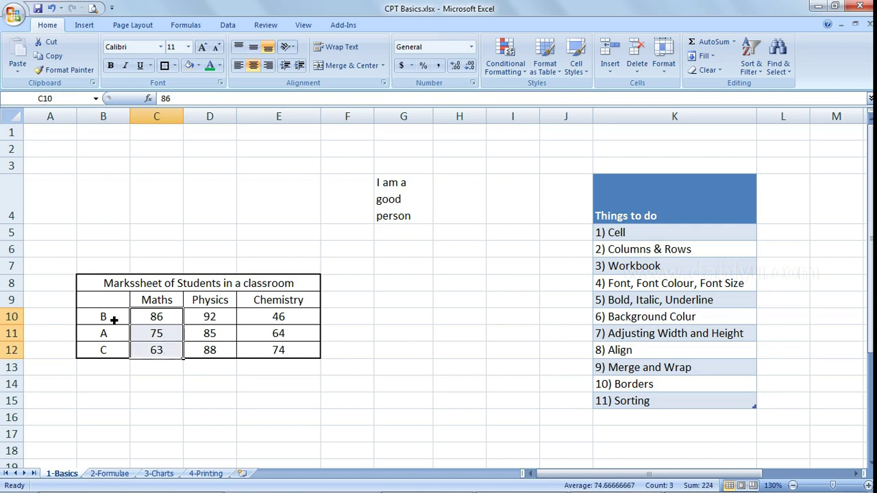
left_click_drag(114, 319, 271, 356)
key("Tab")
key("Tab")
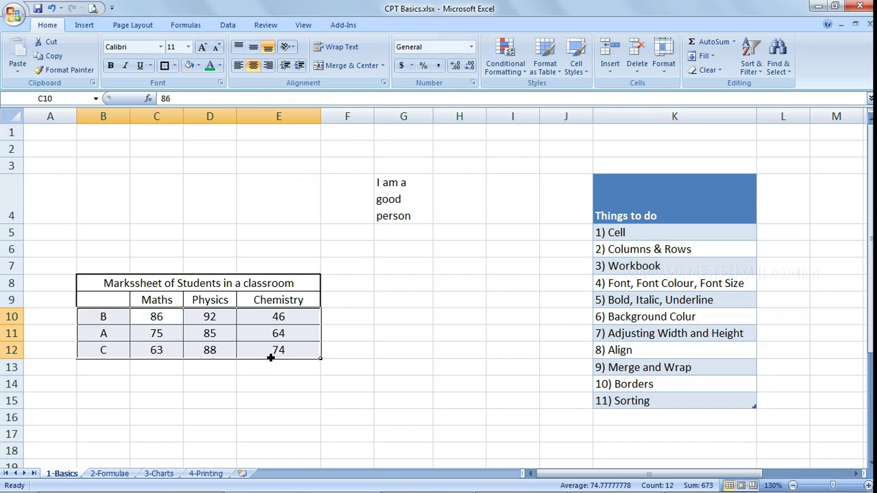
key("shift+Tab")
key("shift+Tab")
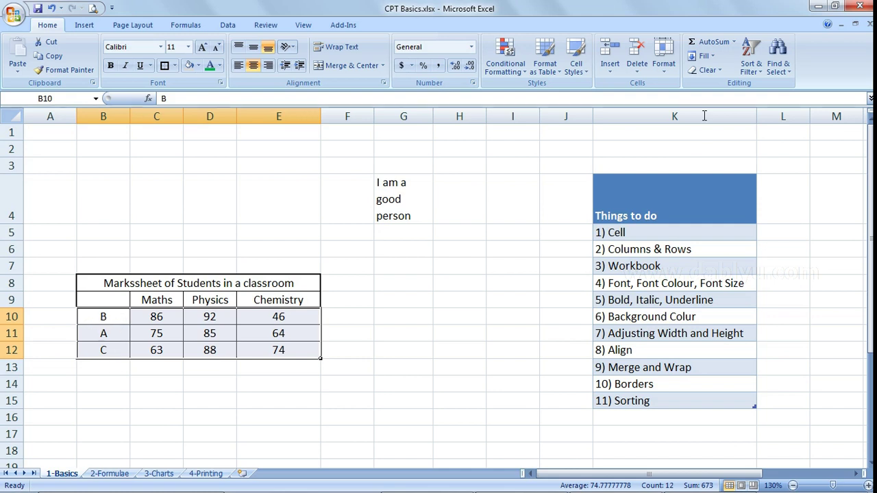
left_click(748, 75)
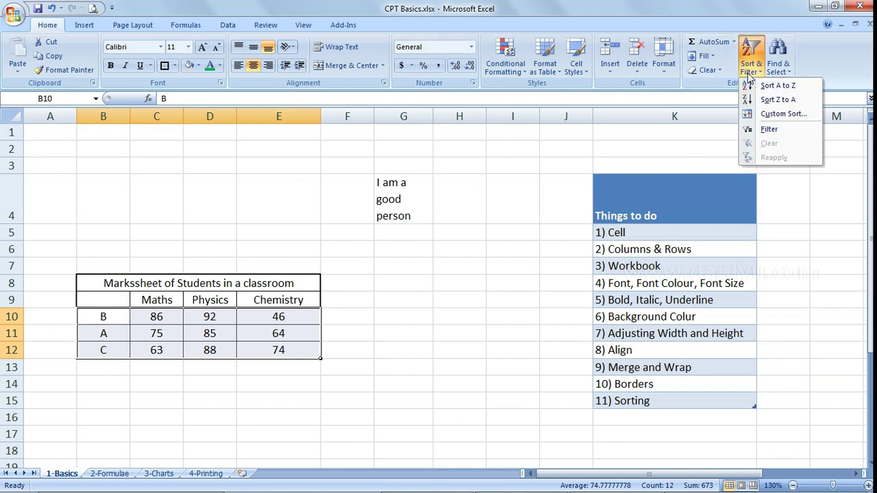
left_click(810, 87)
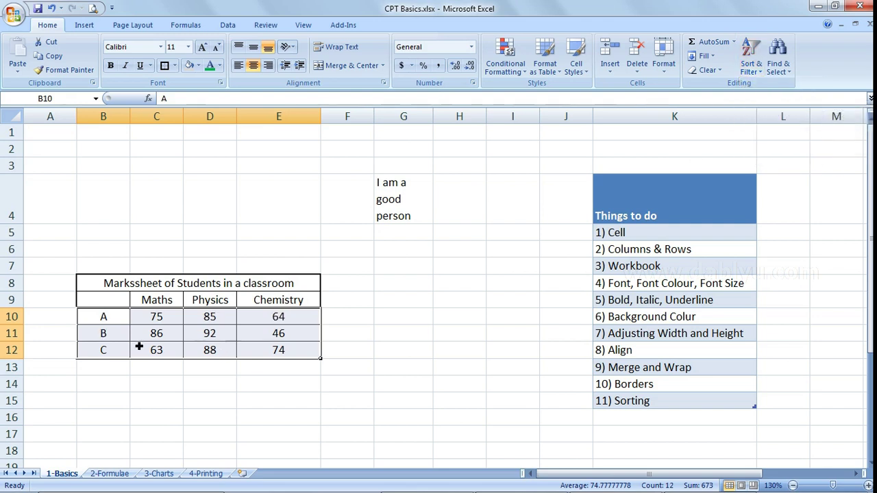
- Deselect the marksheet and switch to the 2-Formulae sheet
left_click(156, 367)
left_click(459, 350)
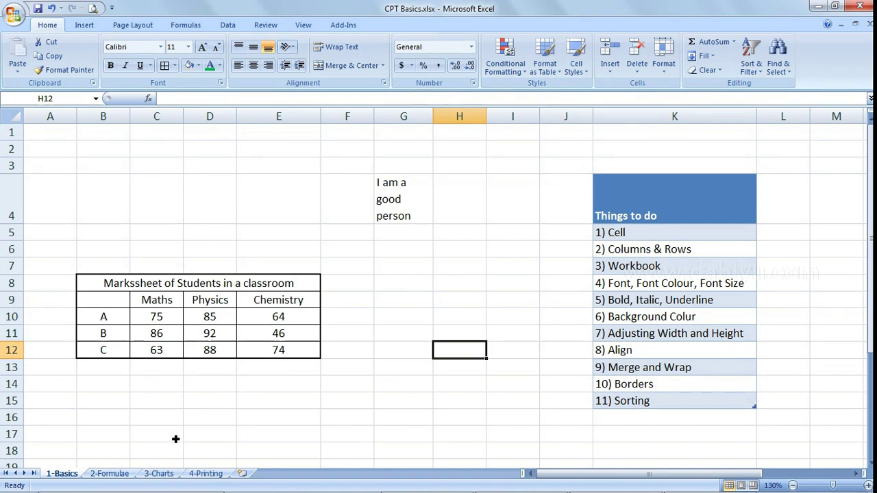
left_click(111, 473)
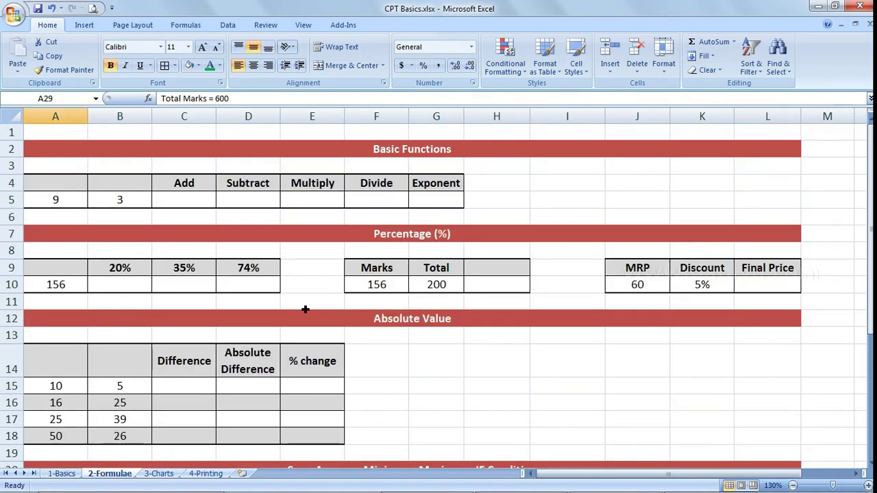
- Enter =A5+B5 in C5 under Add, giving 12
left_click(181, 206)
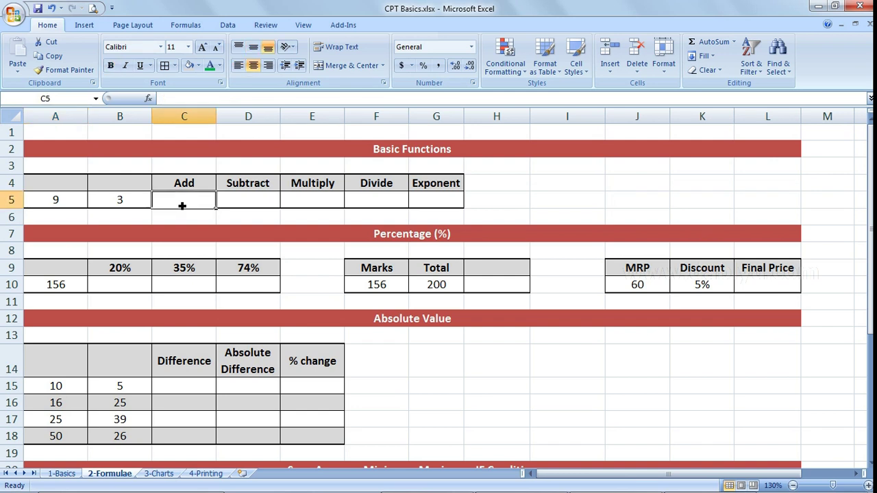
type("=")
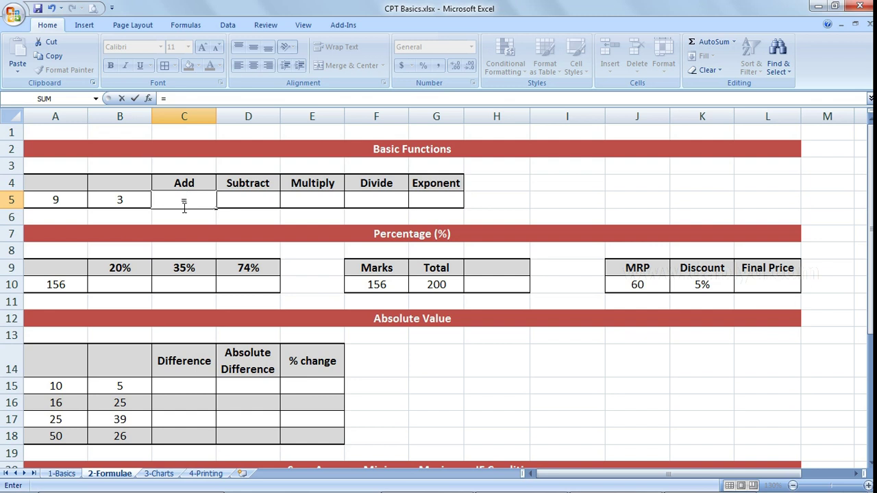
left_click(66, 200)
type("+")
left_click(127, 200)
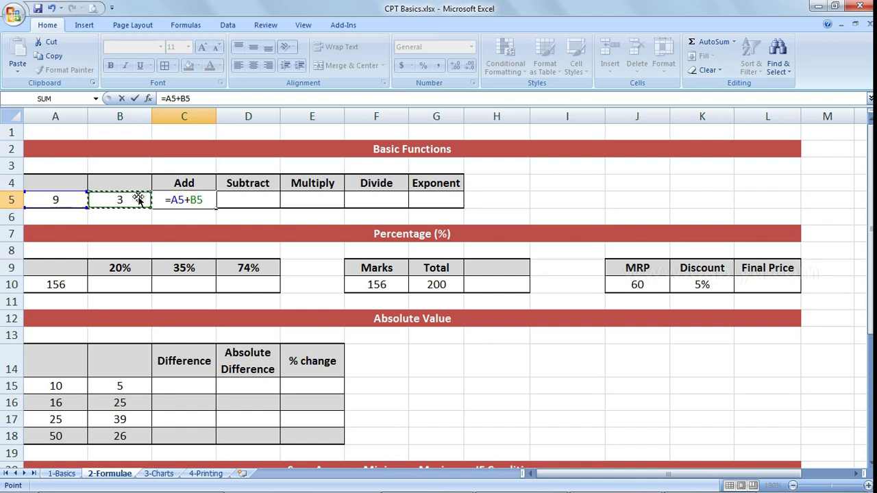
key("Return")
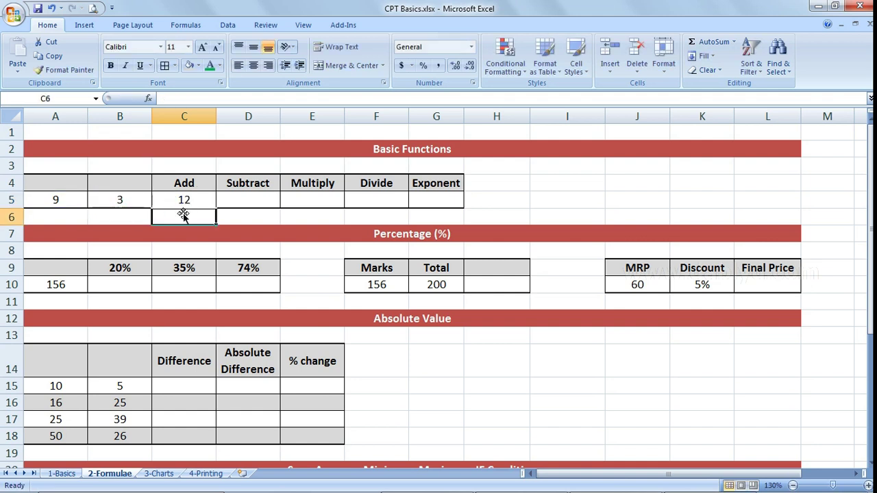
left_click(198, 199)
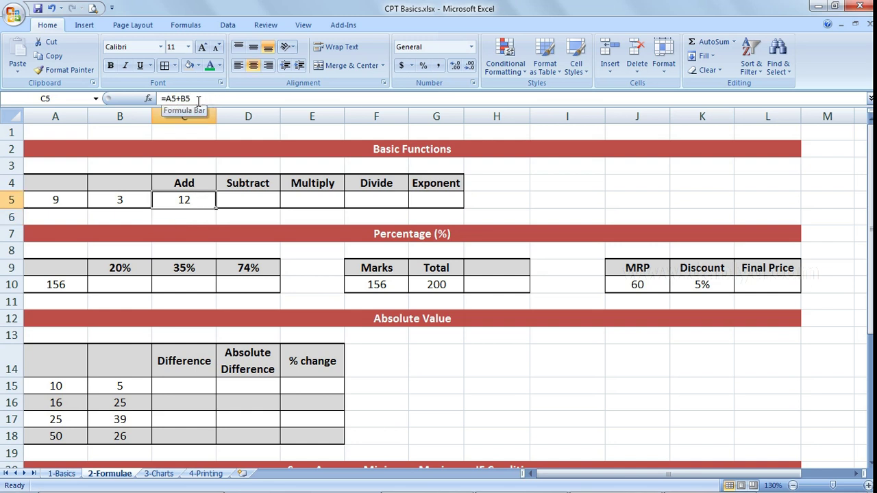
- Enter =A5-B5 in D5 under Subtract, giving 6
left_click(253, 205)
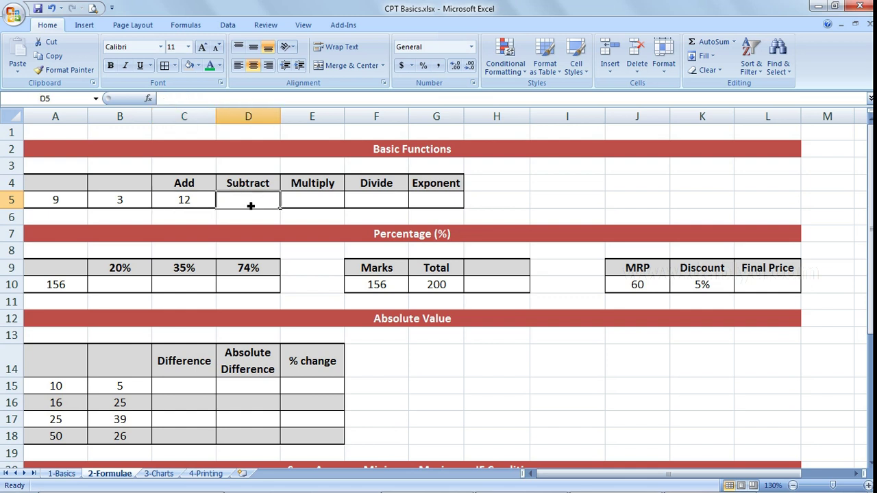
type("=")
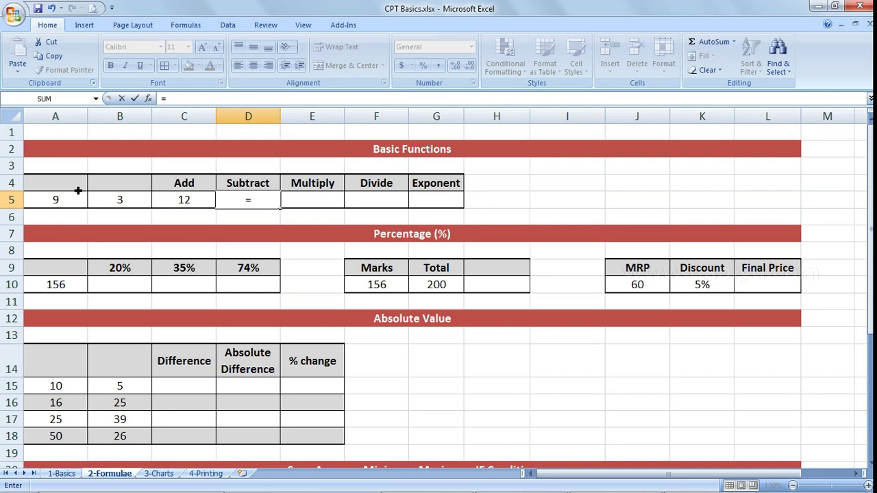
left_click(65, 205)
type("-")
left_click(116, 202)
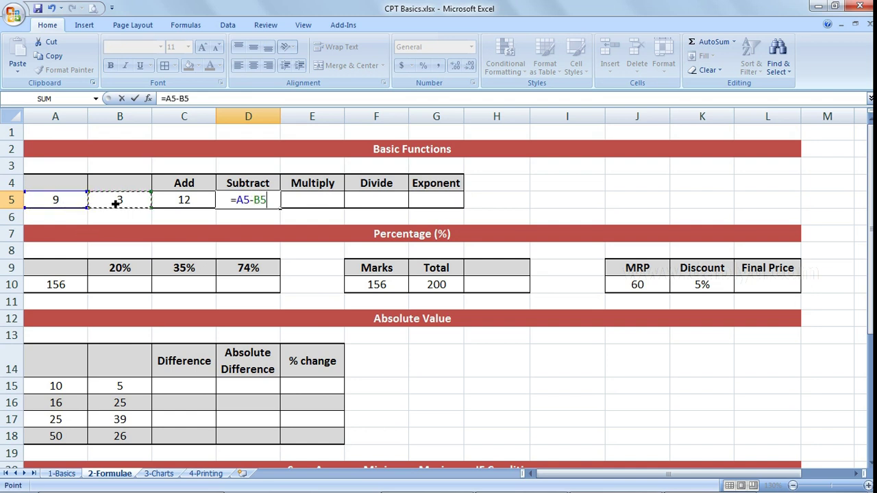
key("Return")
left_click(254, 205)
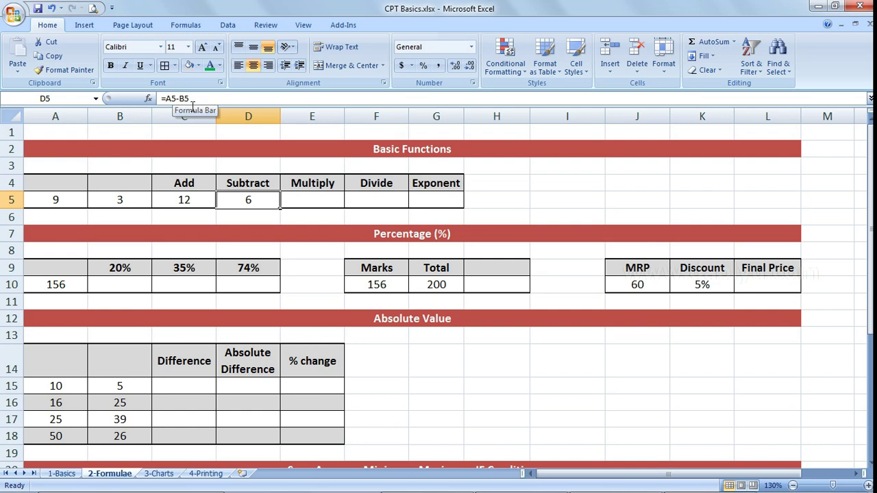
left_click(53, 199)
- Enter =A5*B5 in E5 under Multiply, giving 27
left_click(117, 204)
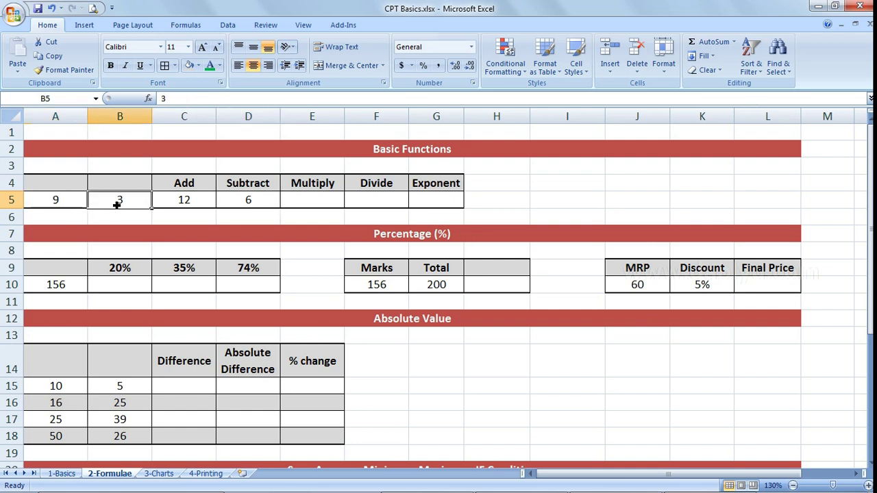
left_click(327, 203)
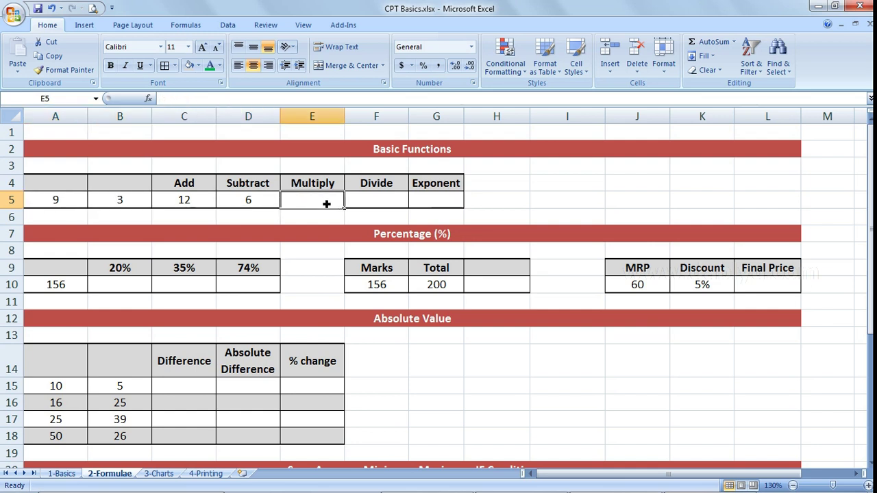
type("=")
left_click(44, 200)
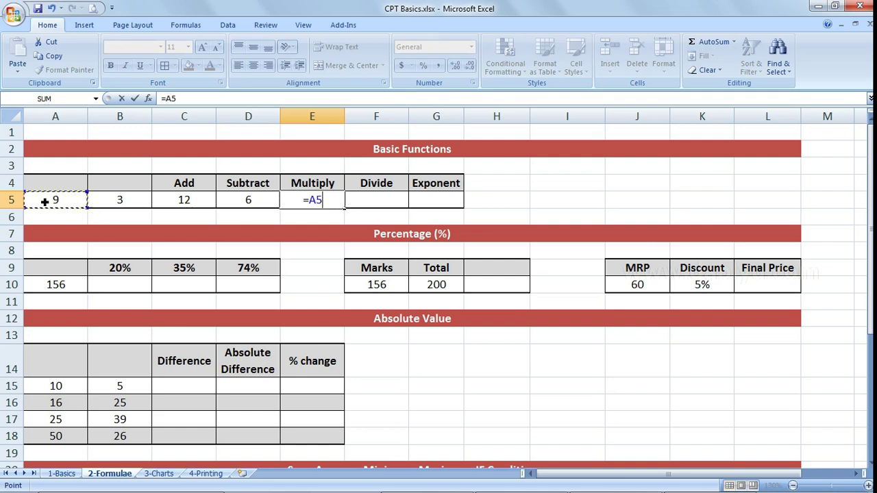
type("*")
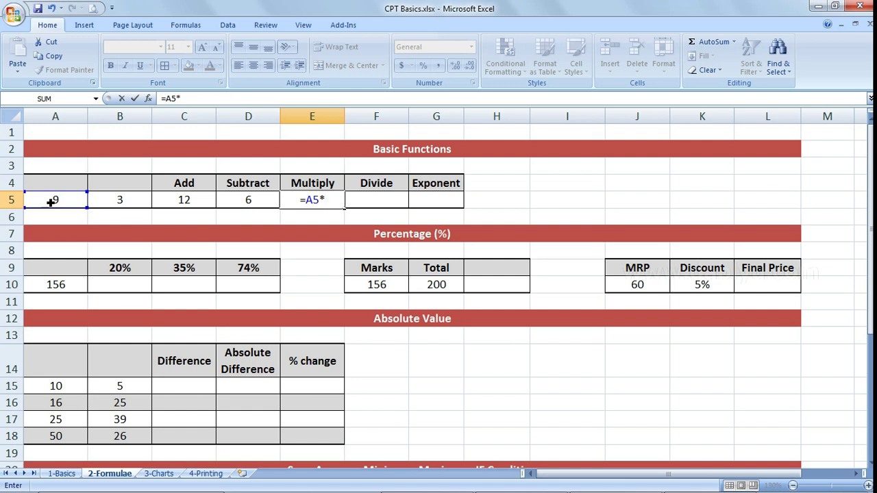
left_click(129, 202)
key("Return")
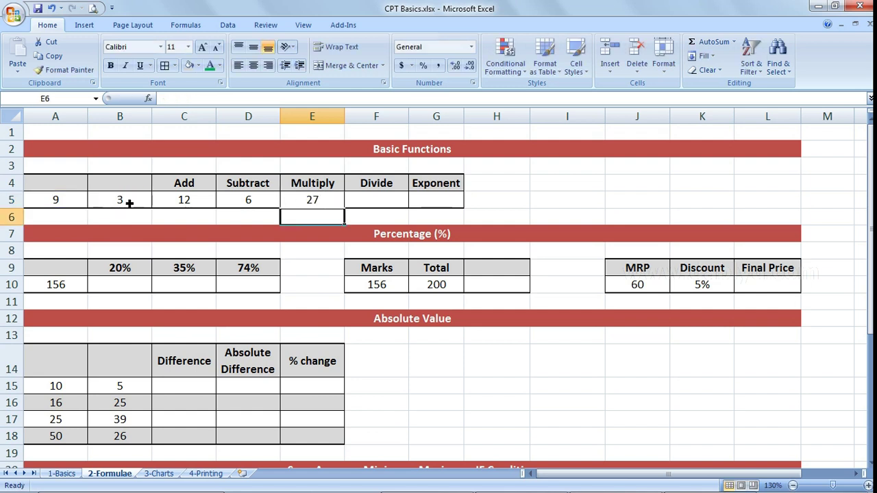
- Enter =A5/B5 in F5 under Divide, giving 3
left_click(359, 201)
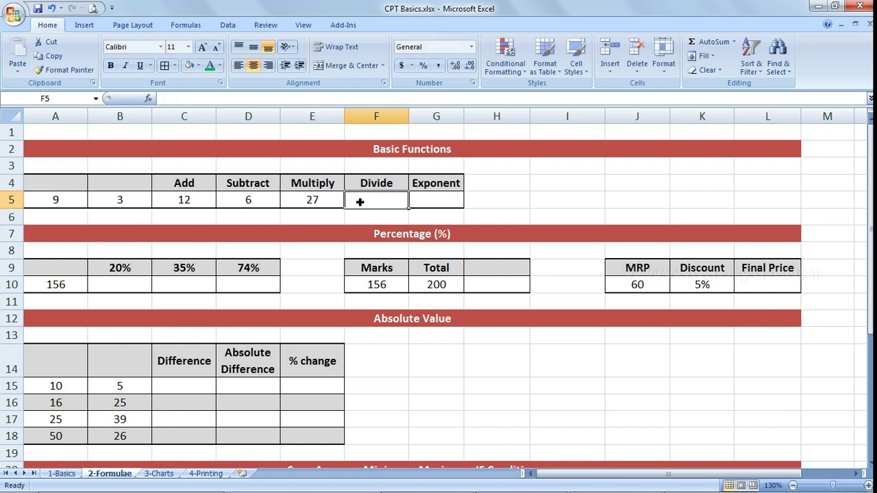
type("=")
left_click(57, 204)
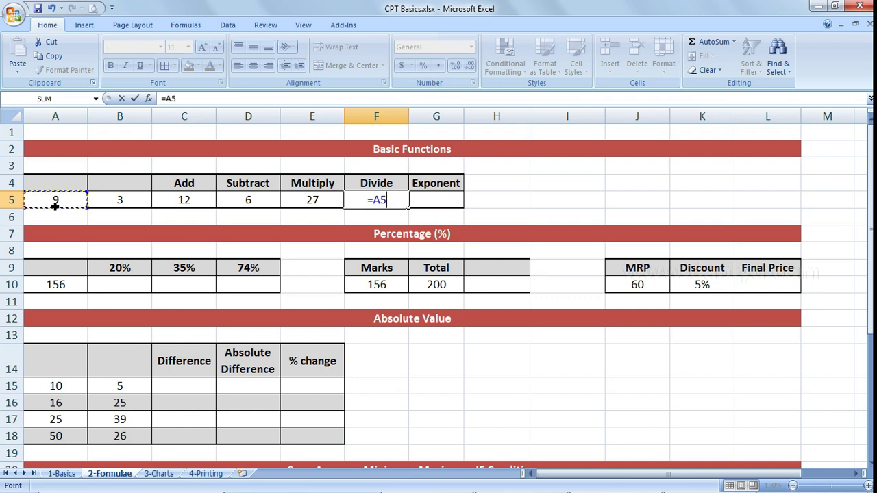
type("/")
left_click(127, 204)
key("Return")
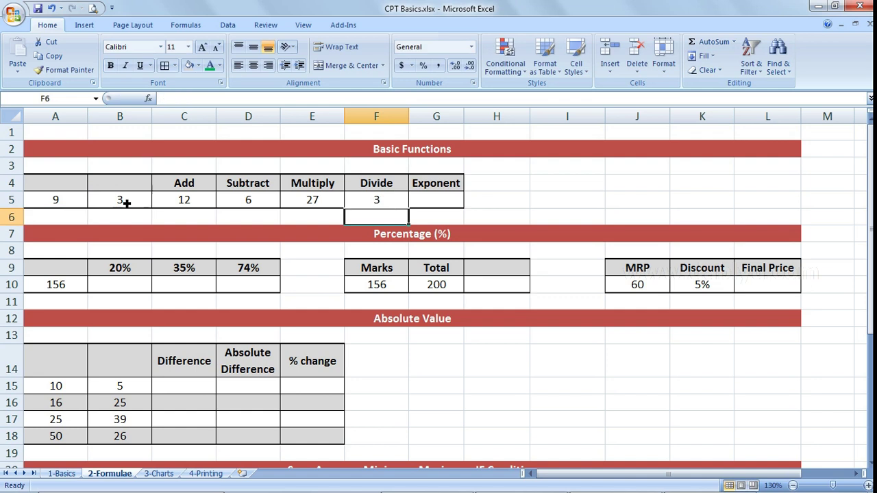
left_click(357, 200)
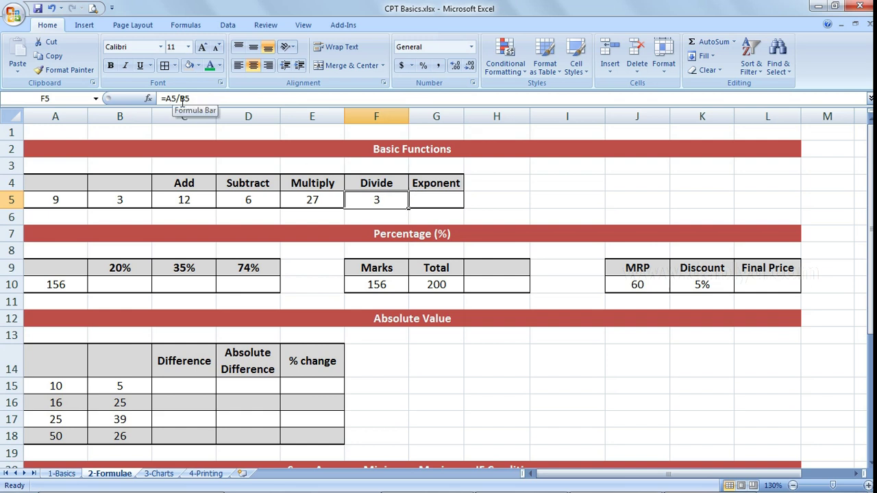
- Enter =A5^B5 in G5 under Exponent, giving 729, and review the formulas
left_click(453, 199)
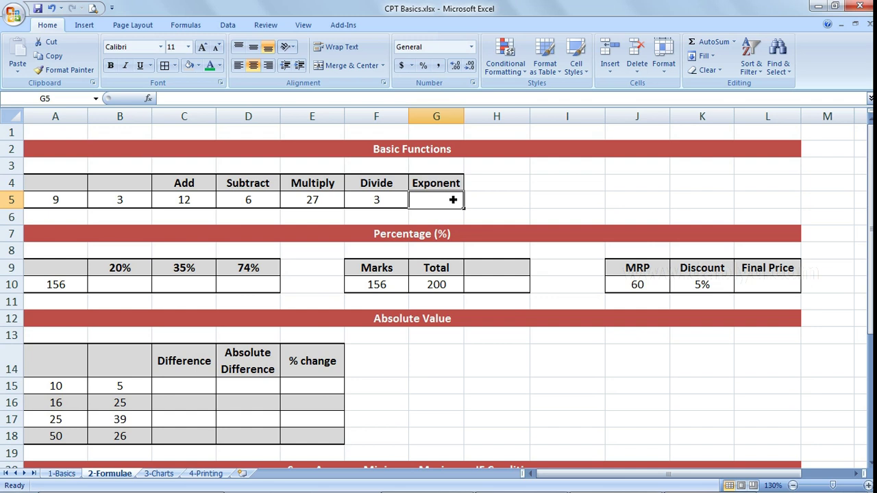
type("=")
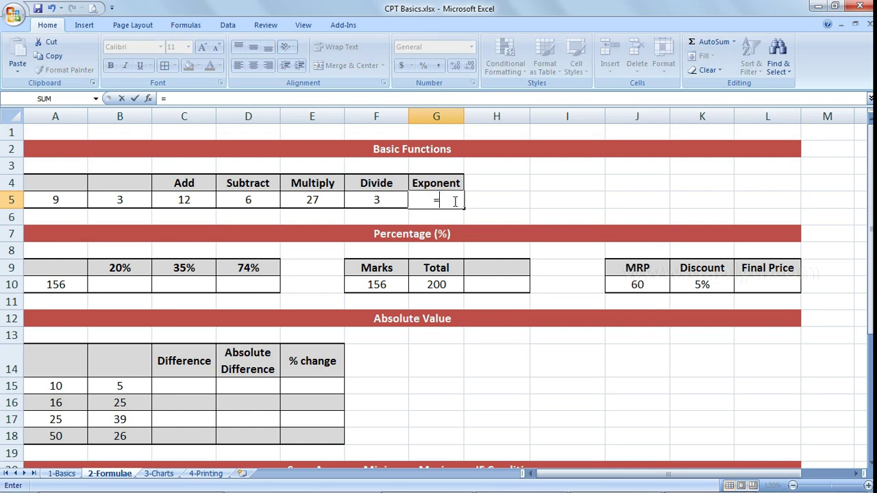
left_click(57, 200)
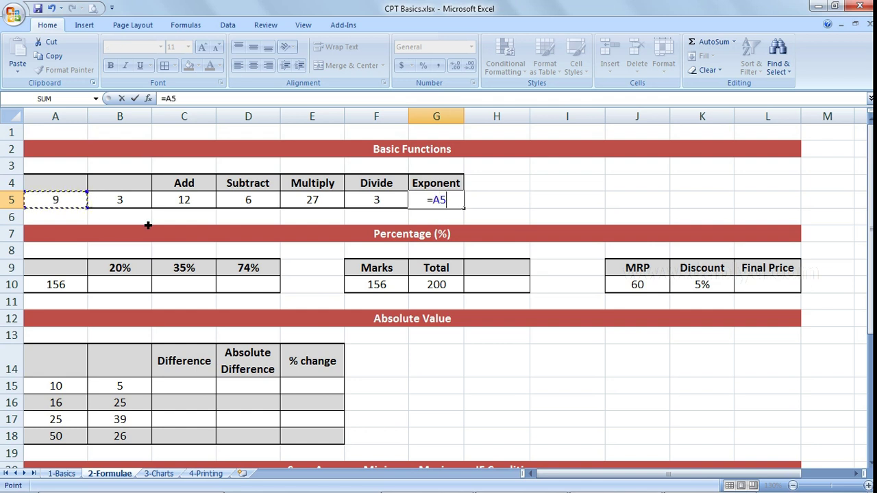
type("^")
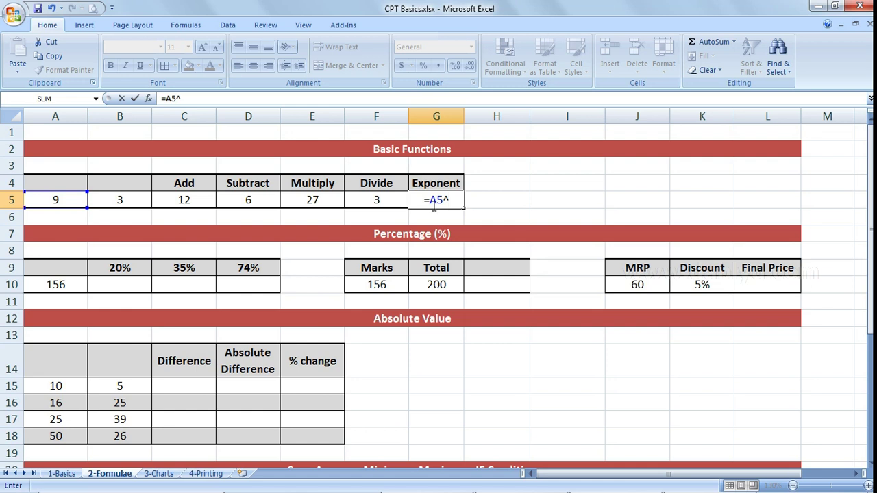
left_click(147, 200)
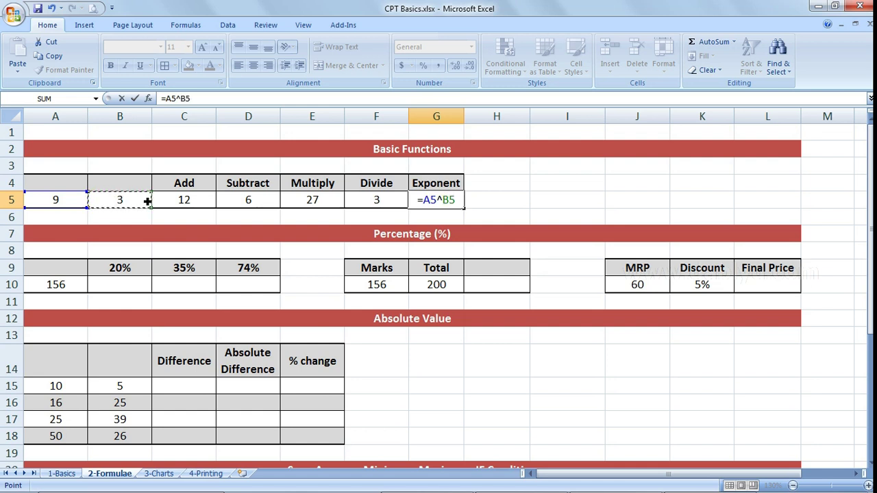
key("Return")
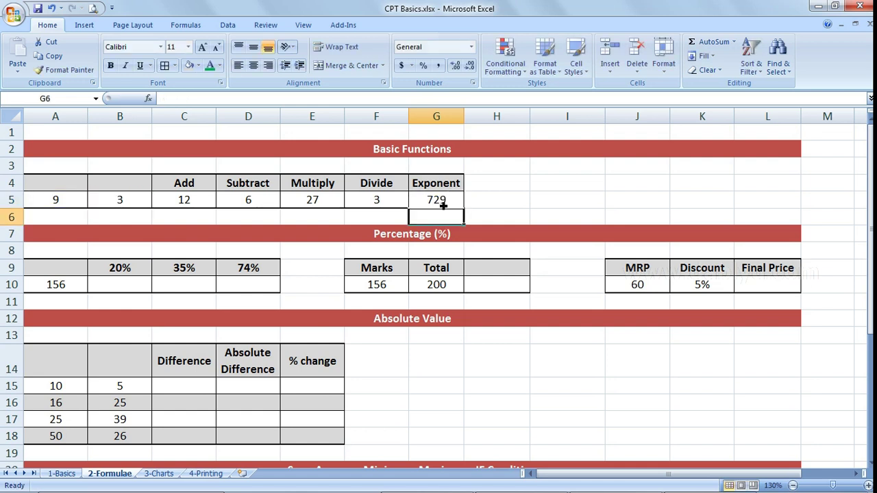
left_click(443, 206)
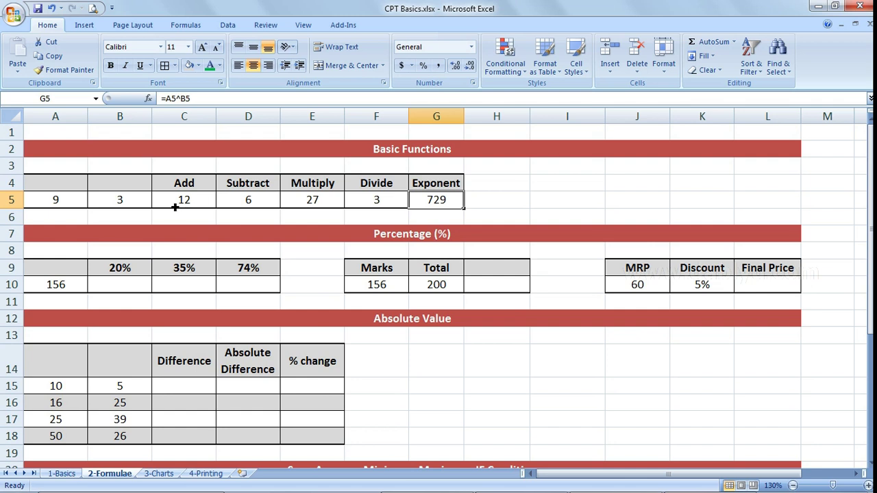
left_click(202, 206)
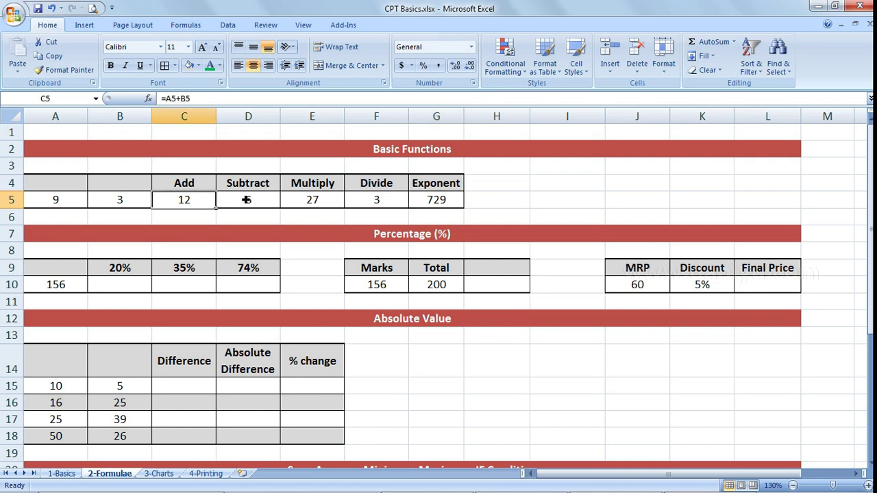
- Enter =F5+C5/D5 in I5, combining the Divide, Add and Subtract results to give 5
left_click(572, 205)
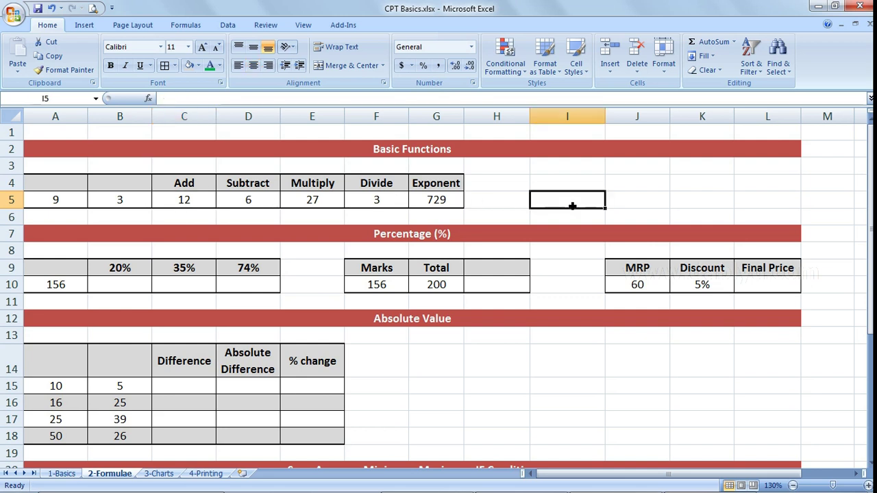
type("=")
key("Left")
key("Left")
key("Left")
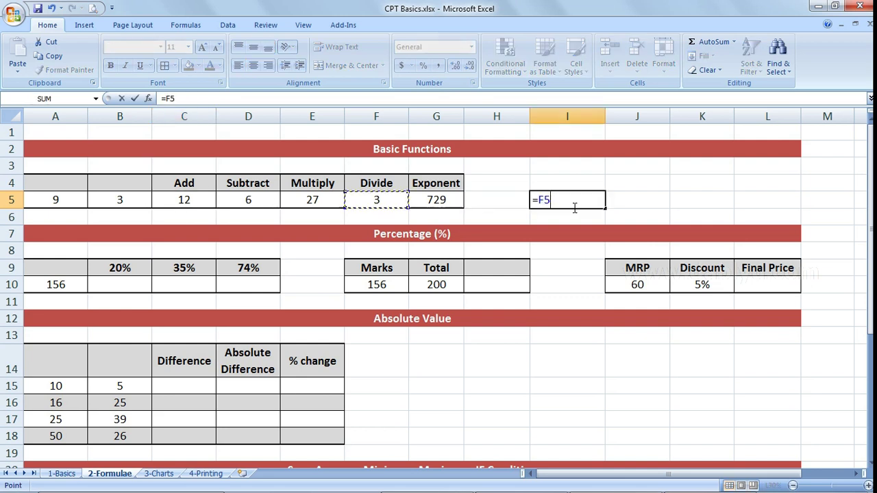
type("+")
key("Left")
key("Left")
key("Left")
key("Left")
key("Left")
key("Left")
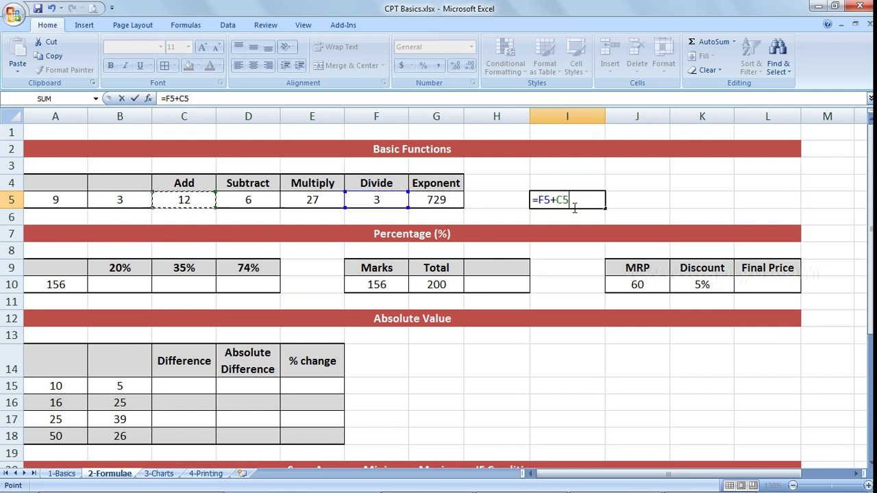
type("/")
key("Left")
key("Left")
key("Left")
key("Left")
key("Left")
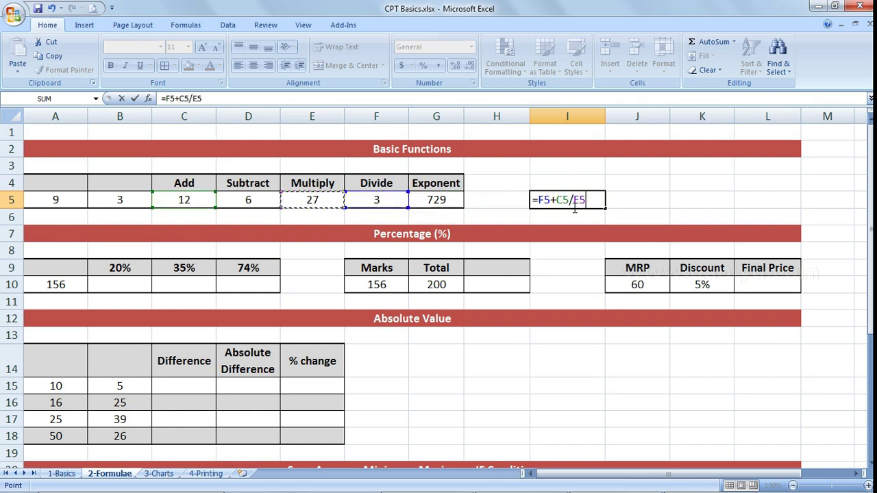
key("Return")
left_click(572, 206)
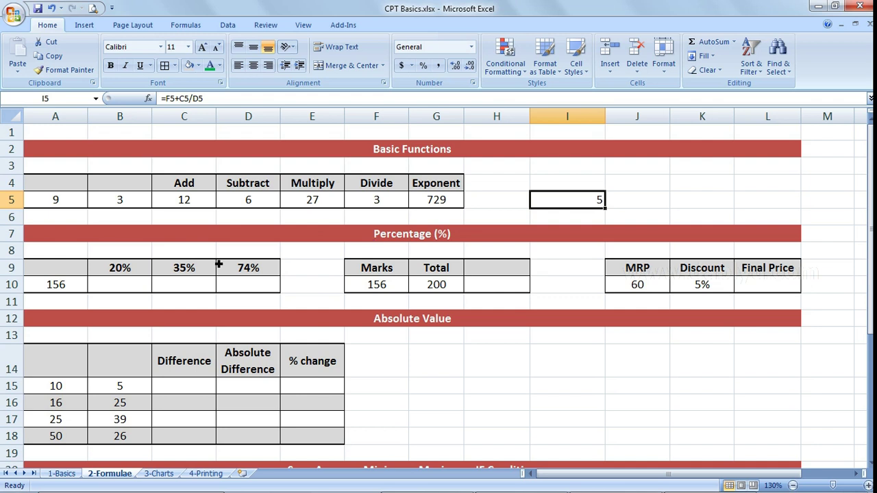
left_click(68, 290)
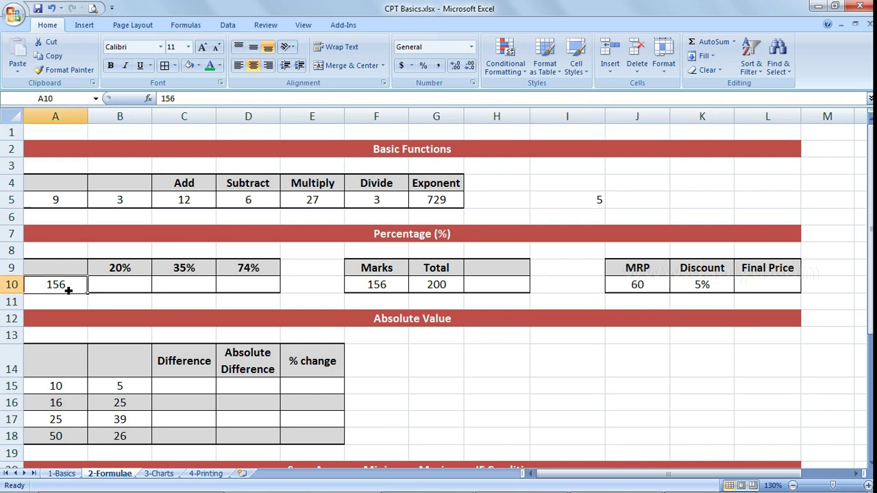
- Enter =20%*A10 in B10 and =35%*A10 in C10, giving 31.2 and 54.6
left_click(129, 287)
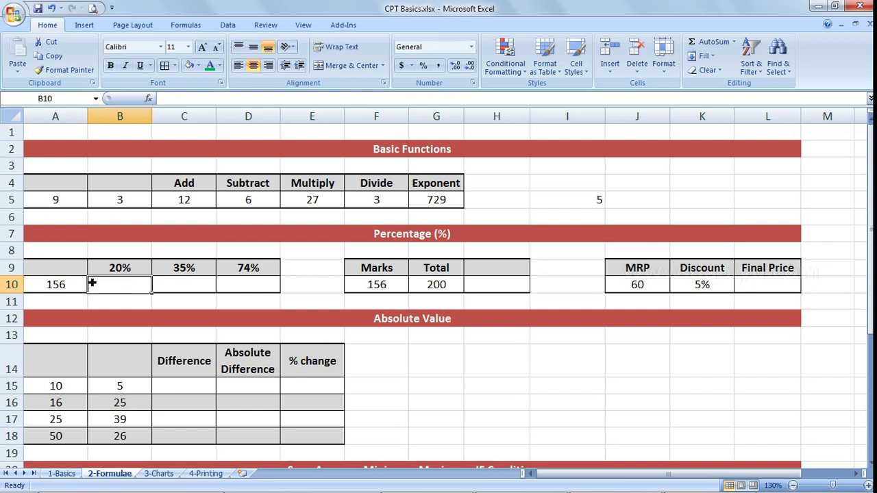
left_click(128, 269)
left_click(66, 289)
left_click(130, 291)
type("=")
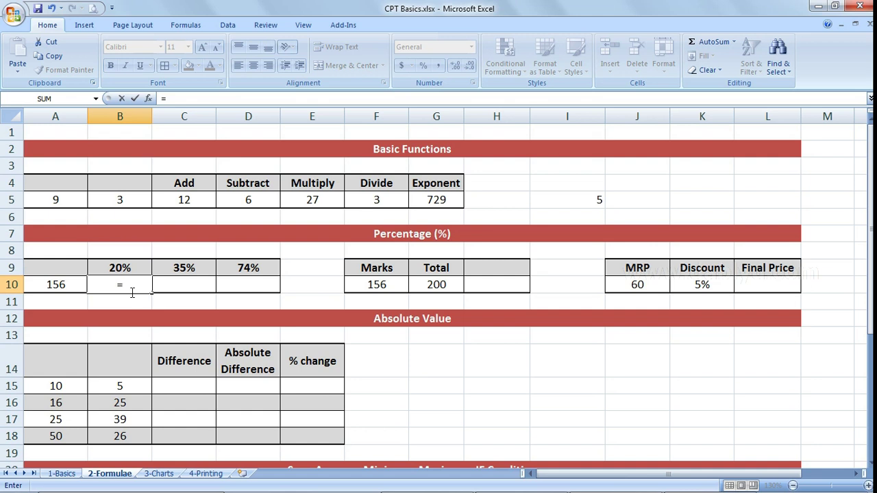
type("20%*")
key("Left")
key("Return")
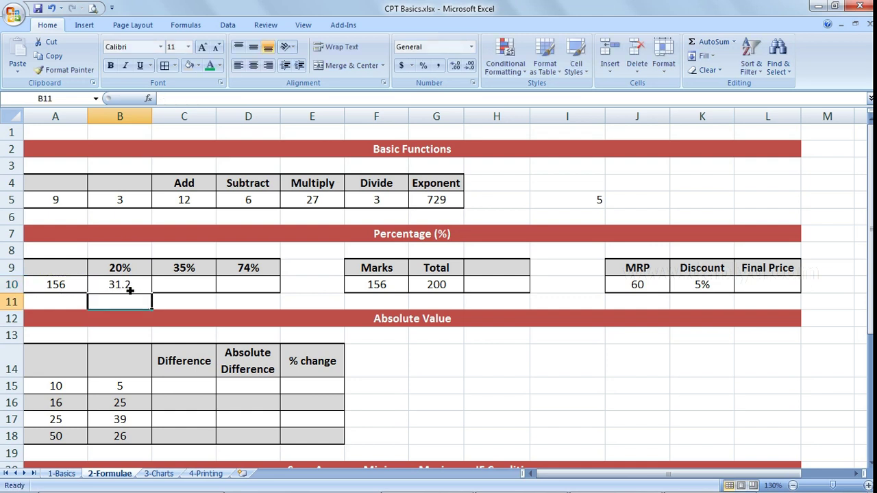
left_click(184, 285)
type("=35%")
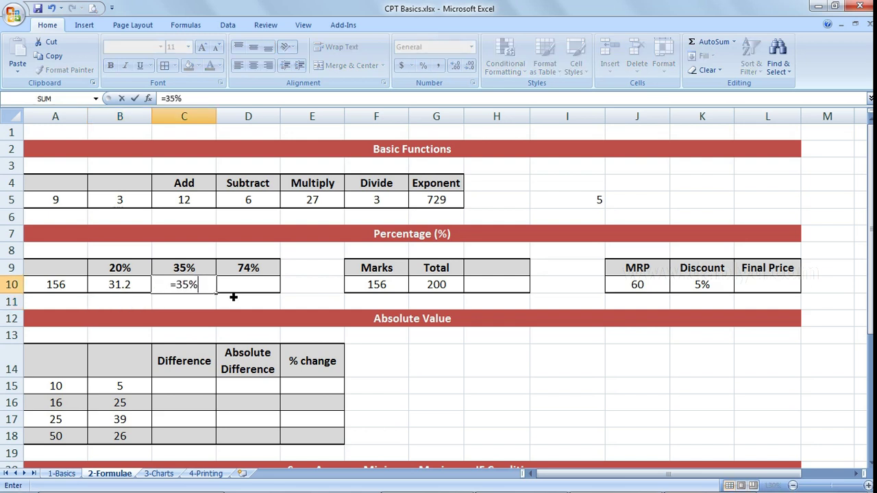
type("*A10")
key("Return")
key("Up")
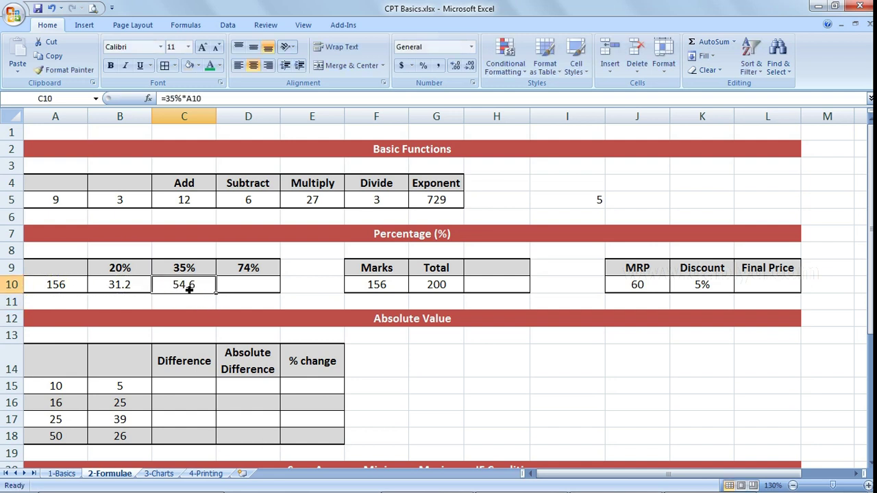
- Enter =D9*A10 in D10 for 74% of 156, giving 115.44
left_click(265, 287)
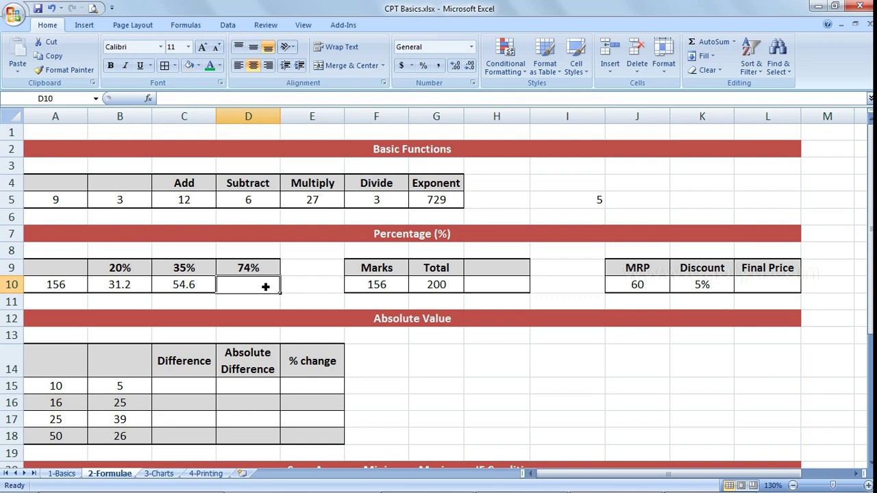
type("=")
left_click(271, 269)
type("*")
left_click(59, 287)
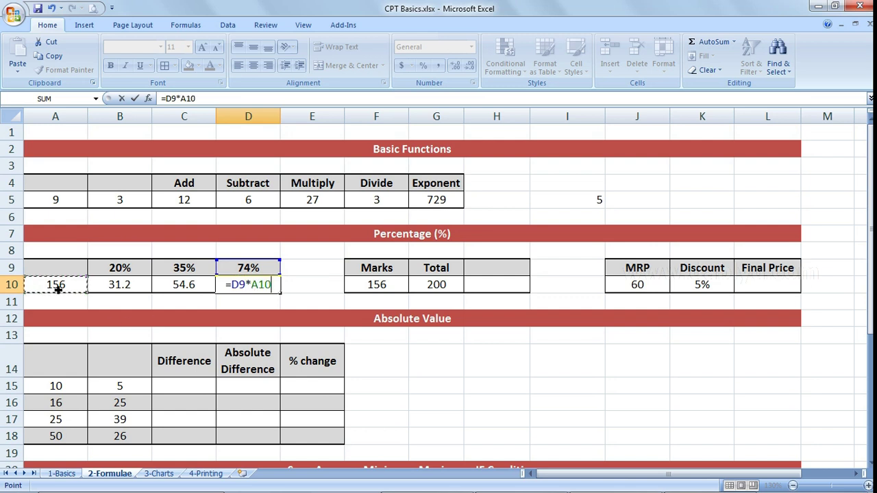
key("Return")
key("Up")
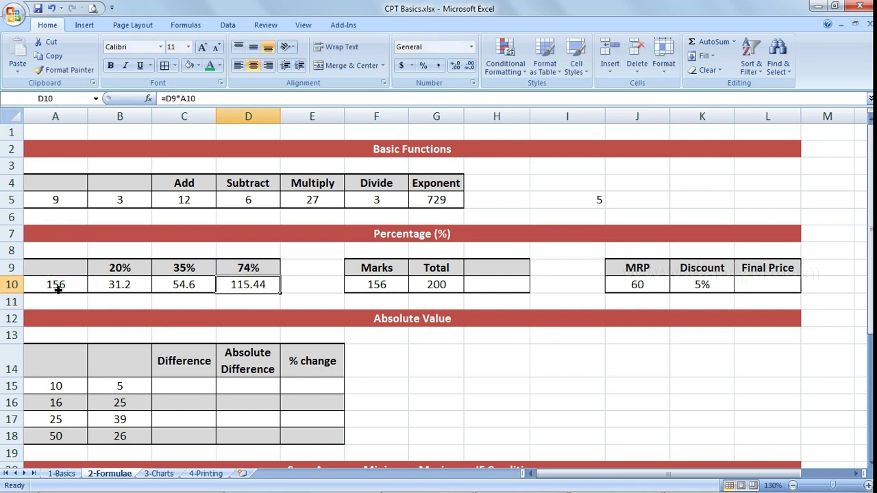
left_click(257, 271)
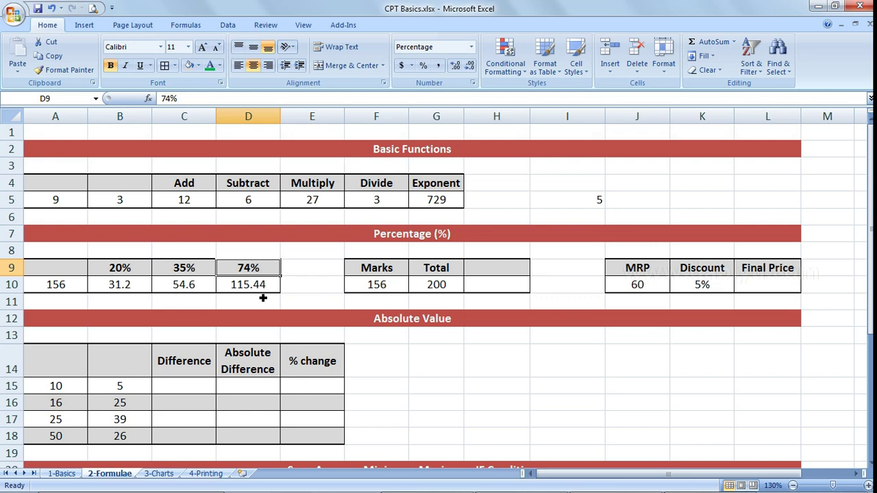
key("Down")
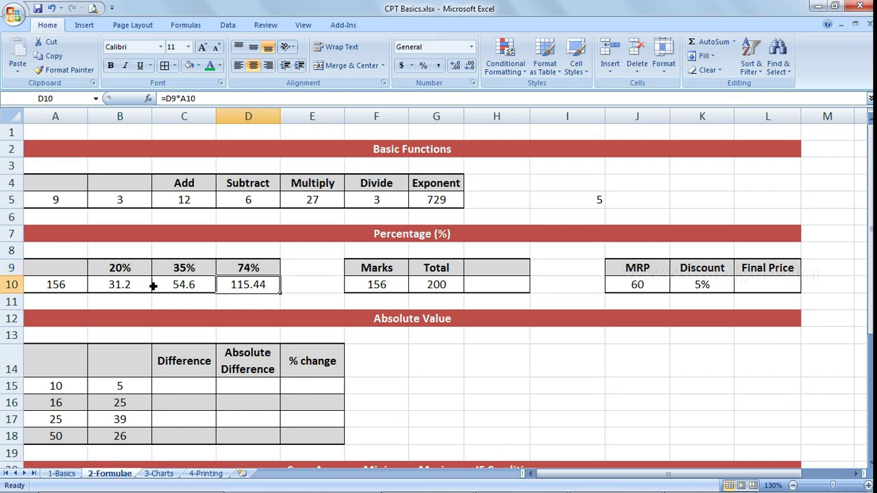
left_click(497, 286)
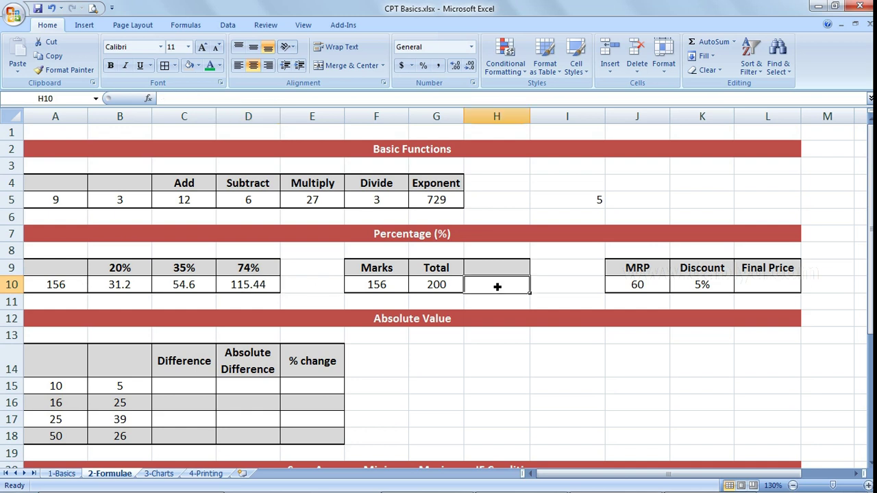
- Enter =(F10/G10)*100 in H10, showing 156 out of 200 as 78
left_click(442, 284)
left_click(386, 288)
left_click(485, 287)
type("=(")
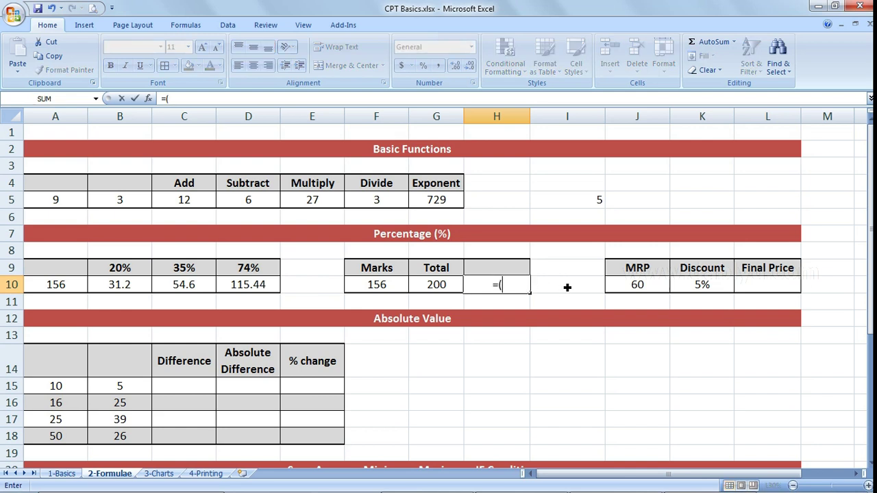
key("Left")
key("Left")
type("/")
key("Left")
type(")*")
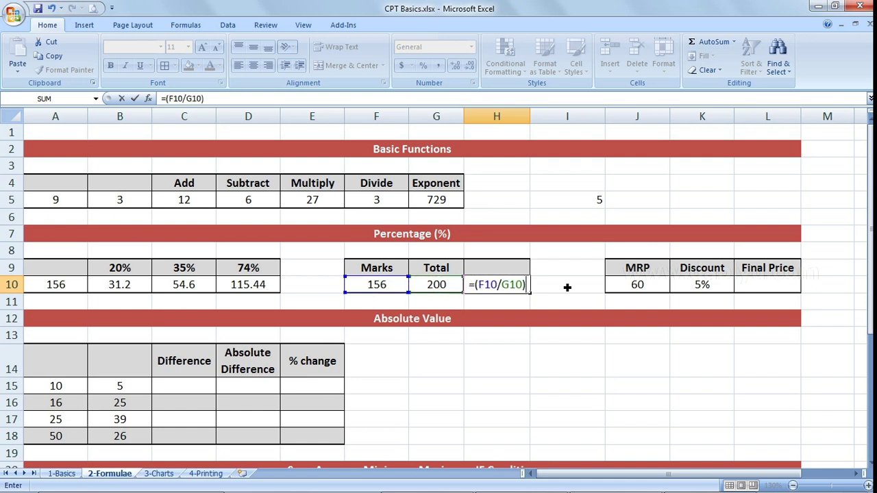
type("100")
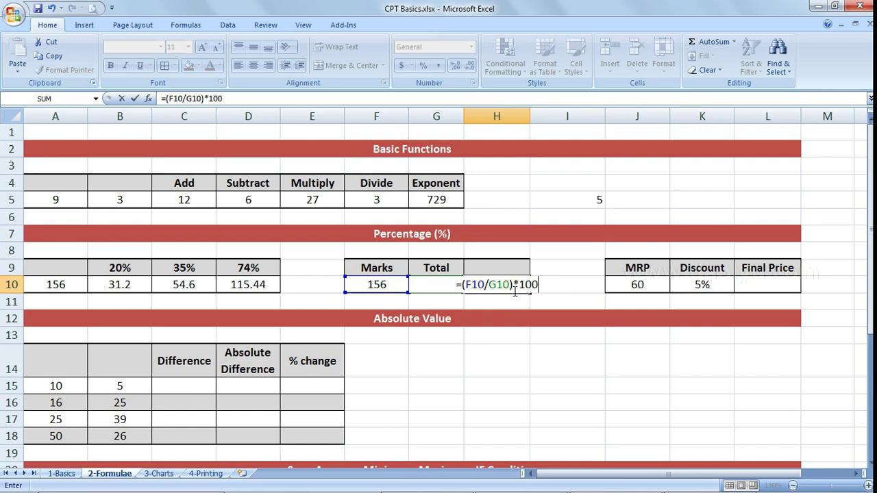
key("Return")
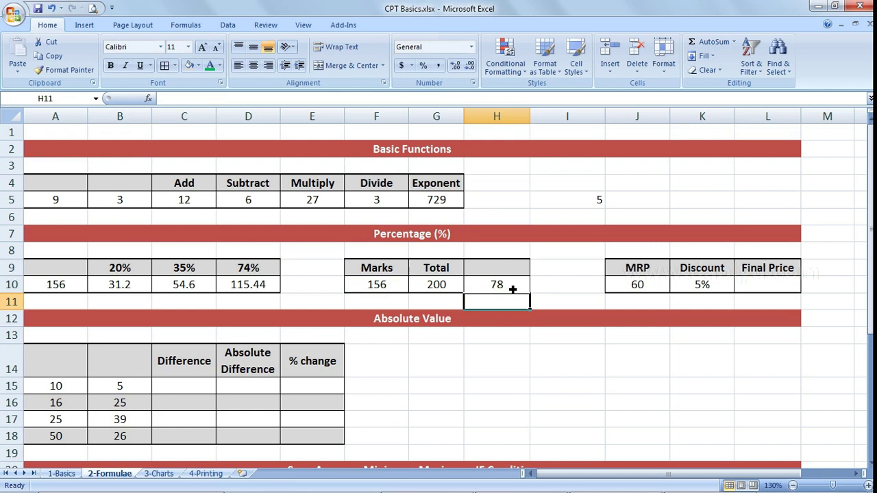
left_click(522, 293)
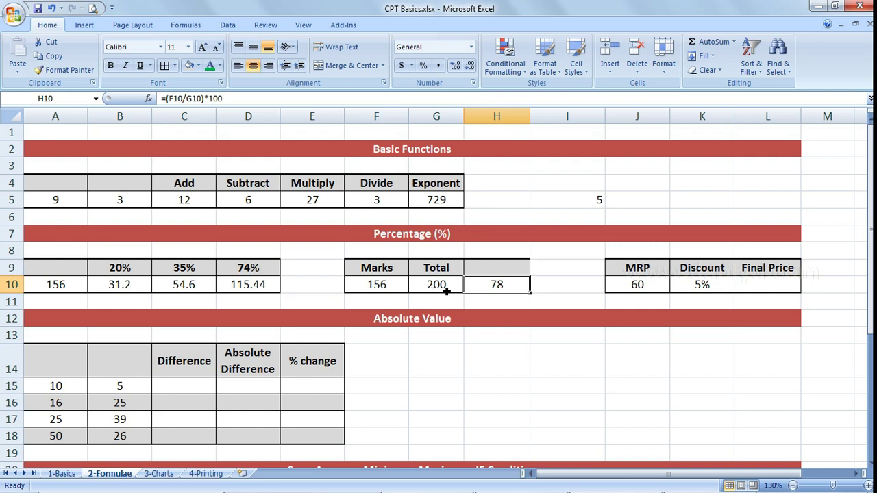
- Enter =(100%-K10)*J10 in L10, giving a Final Price of 57 from MRP 60
left_click(765, 289)
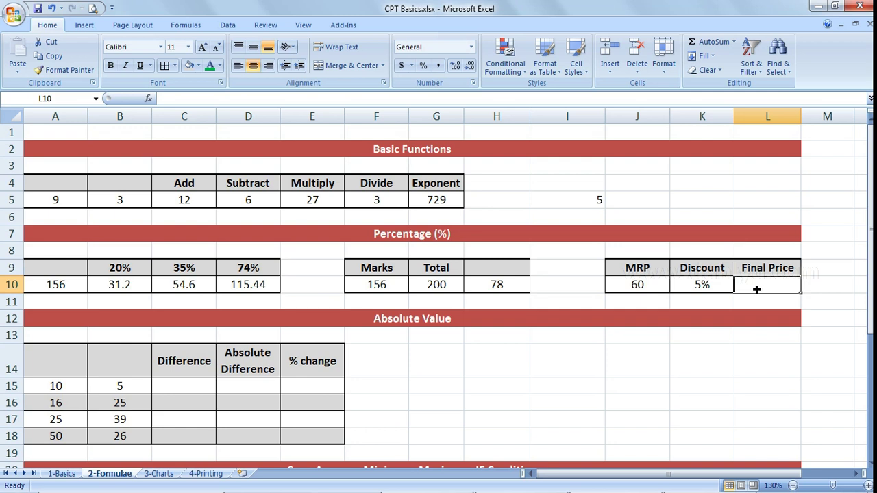
type("=(100")
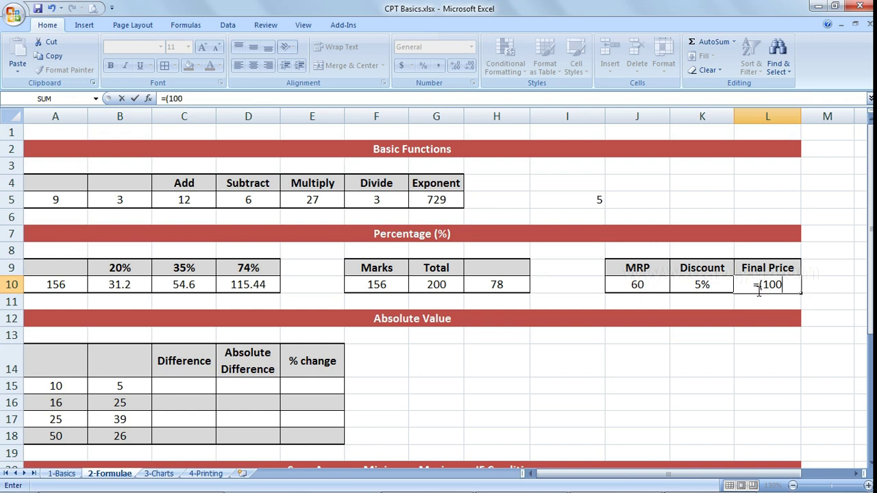
type("%-K10)*")
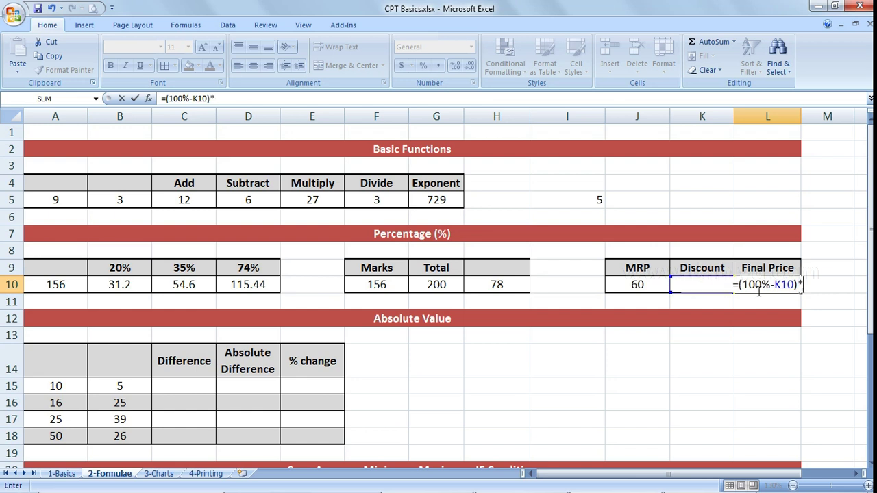
key("Left")
key("Left")
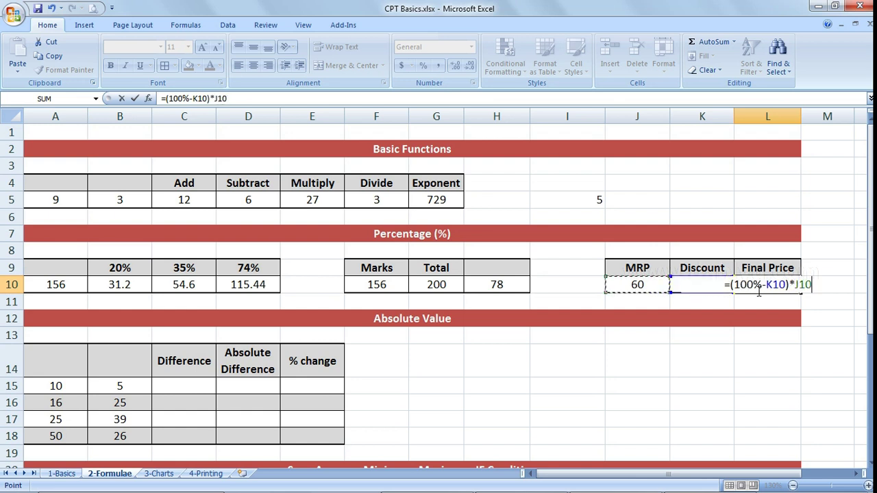
key("Return")
left_click(756, 289)
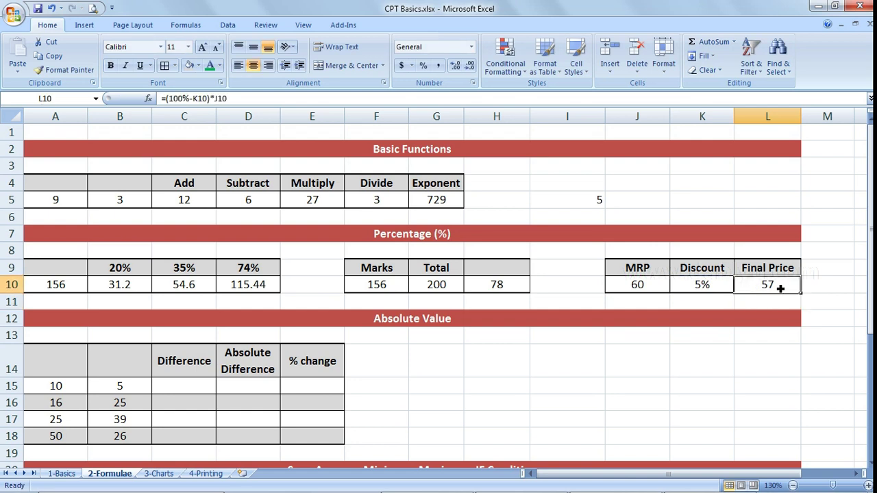
double_click(776, 286)
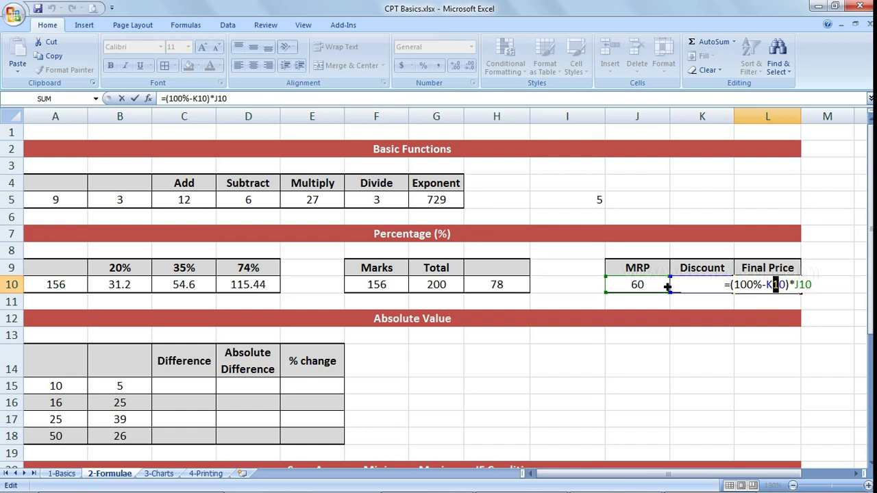
key("Return")
key("Up")
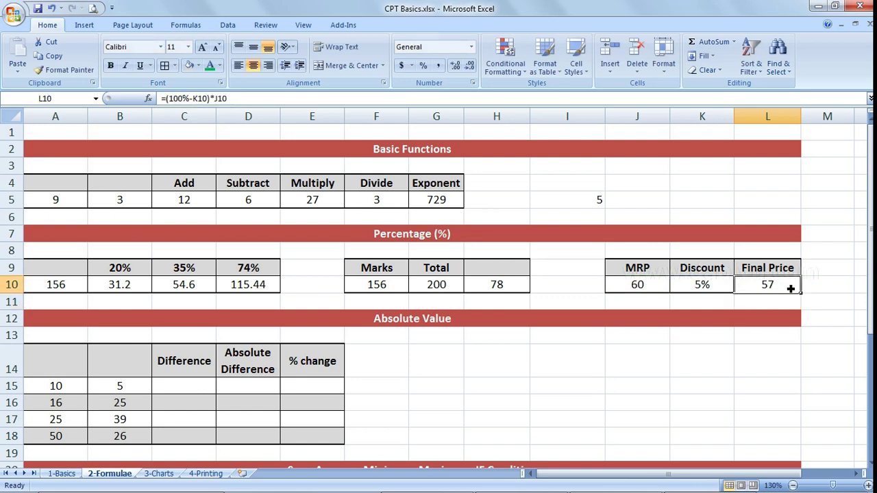
double_click(758, 291)
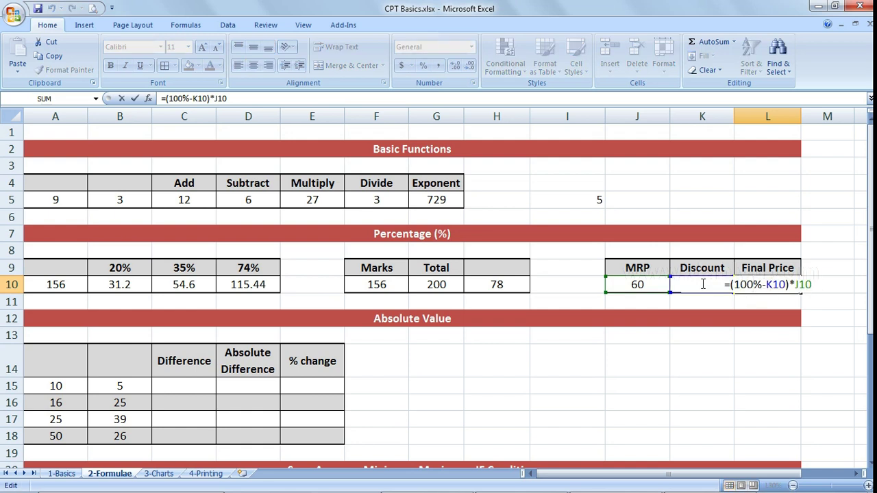
key("Return")
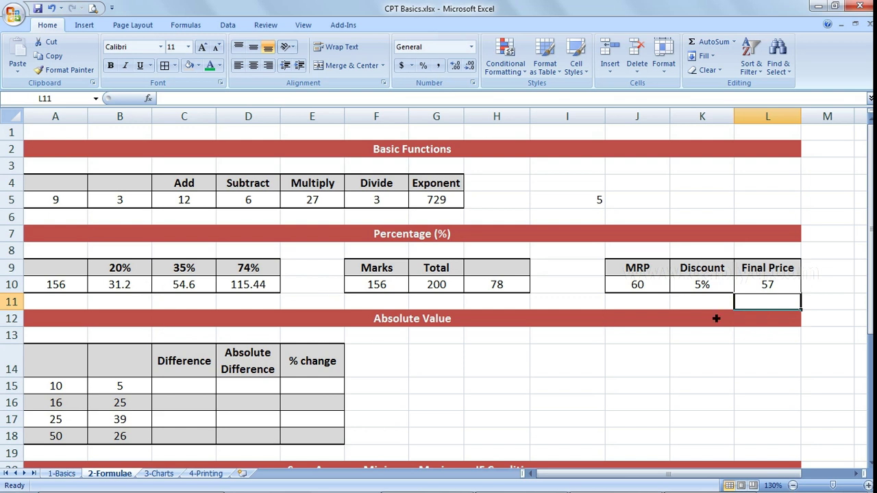
- Enter =A15-B15 and =A16-B16 in the Difference column, giving 5 and -9
left_click(405, 353)
scroll(407, 353, "down", 1)
scroll(407, 353, "down", 1)
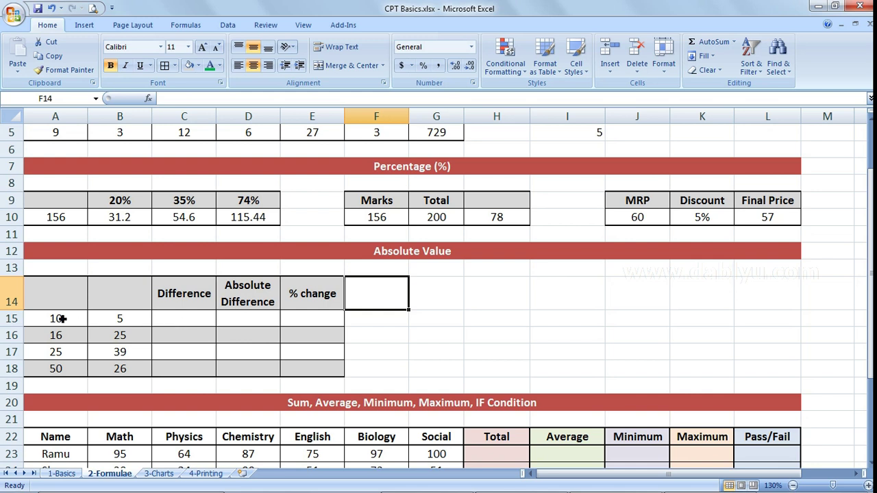
left_click(202, 322)
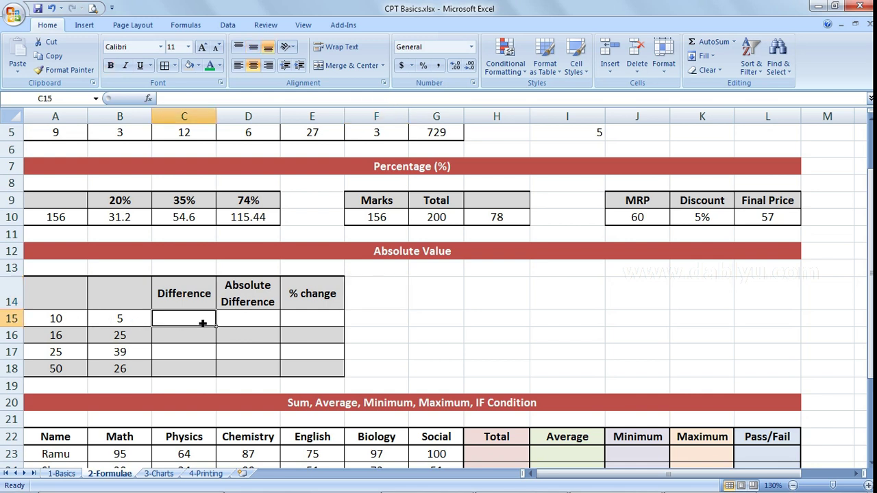
type("=")
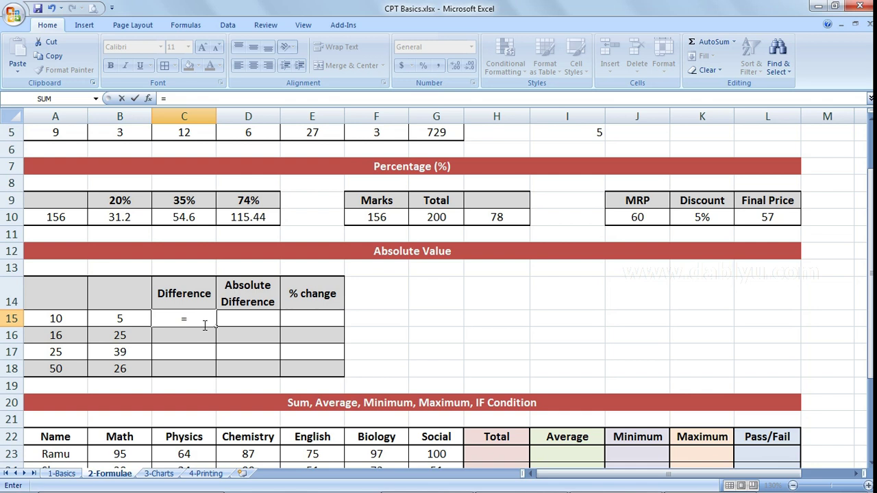
key("Left")
key("Left")
type("-")
key("Left")
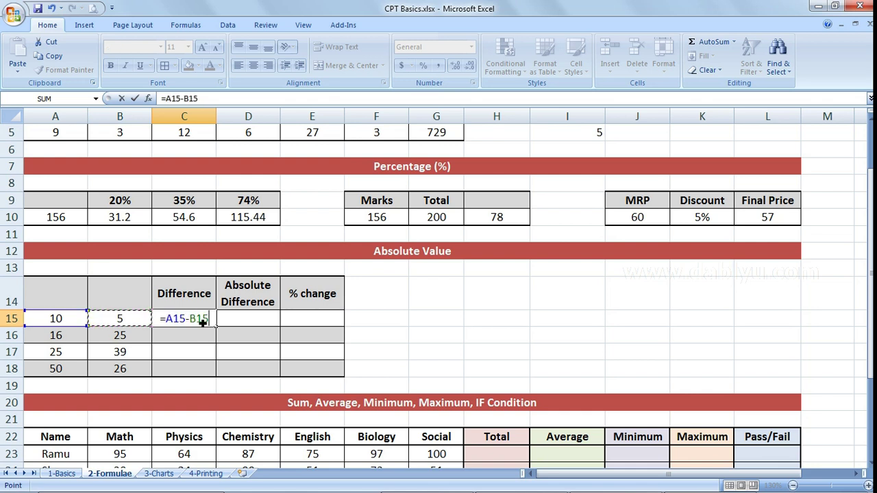
key("Return")
type("=")
key("Left")
key("Left")
type("-")
key("Left")
key("Return")
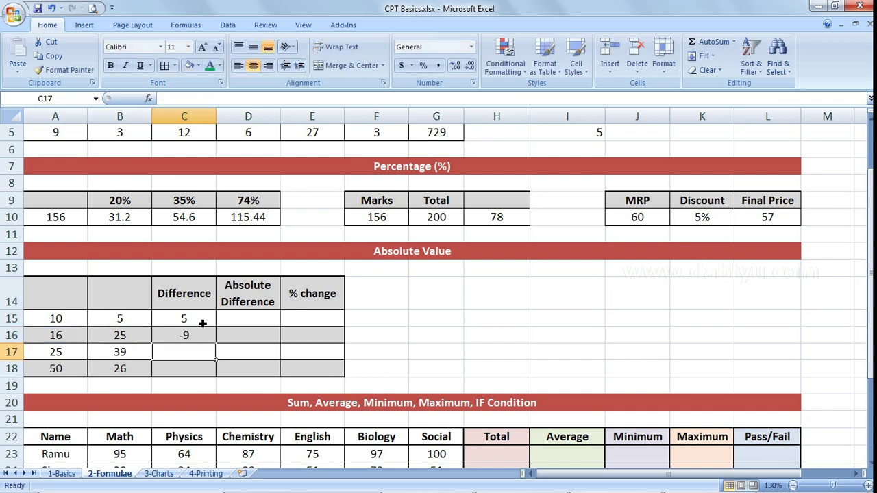
- Enter =A17-B17 and =A18-B18 in C17:C18, giving -14 and 24, and review the results
type("=")
key("Left")
key("Left")
type("-")
key("Left")
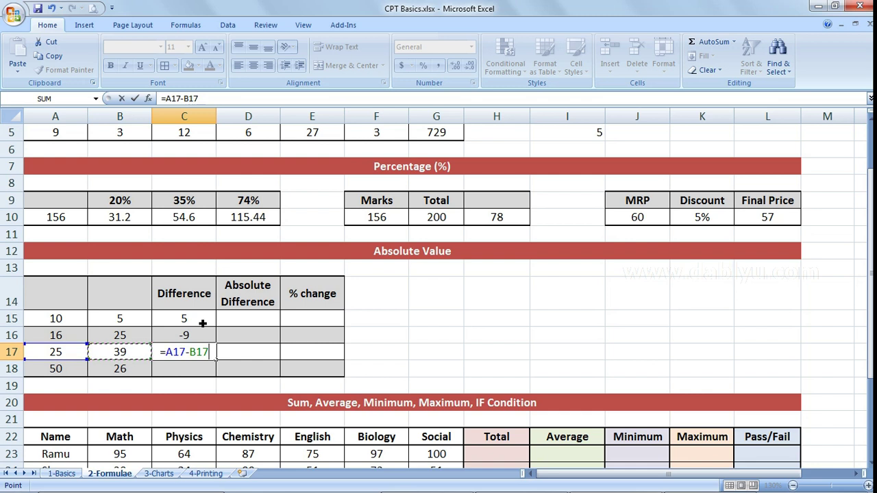
key("Return")
type("=")
key("Left")
key("Left")
type("=")
key("BackSpace")
type("-")
key("Left")
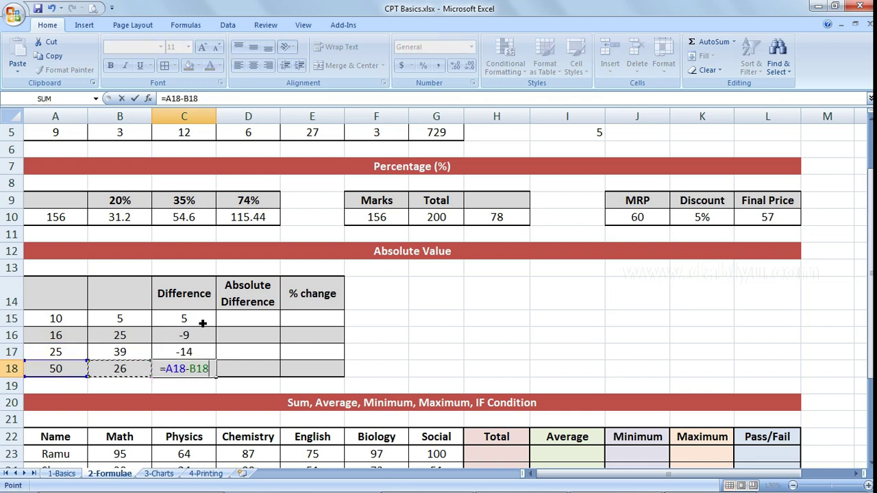
key("Return")
key("Up")
left_click_drag(202, 322, 201, 372)
left_click(213, 320)
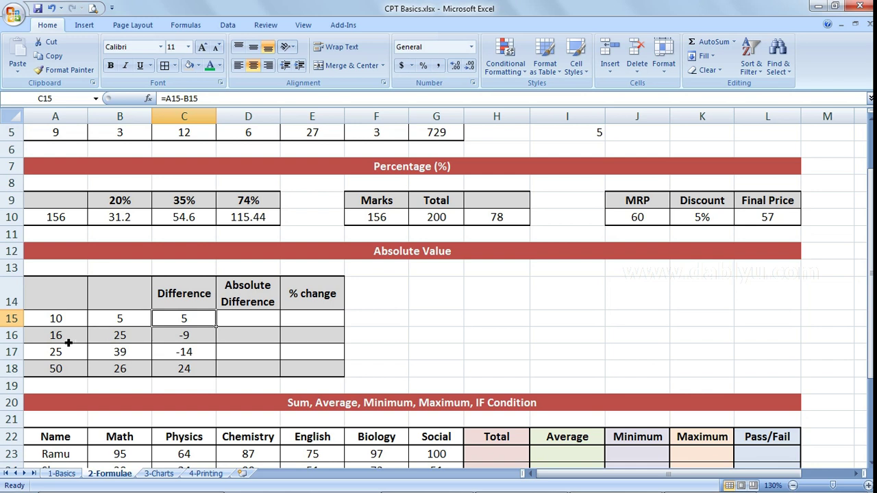
- Enter =ABS(A15-B15) in D15, giving an absolute difference of 5
left_click(264, 324)
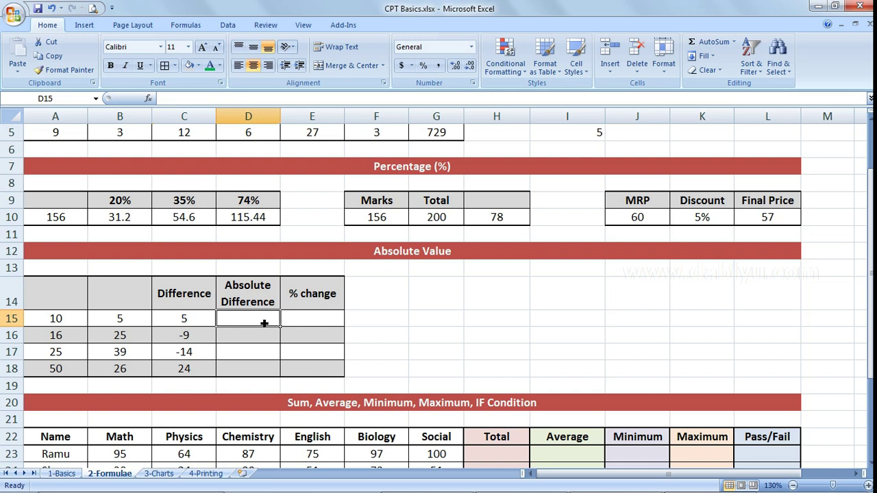
type("=")
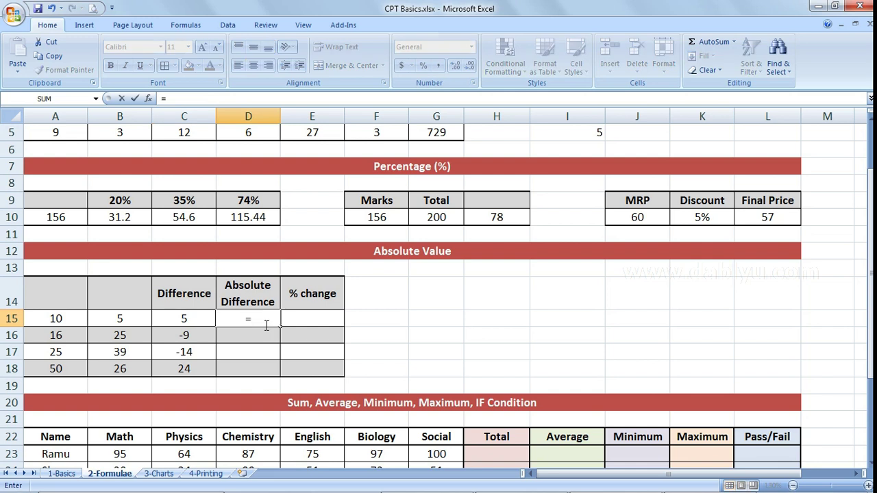
type("abs")
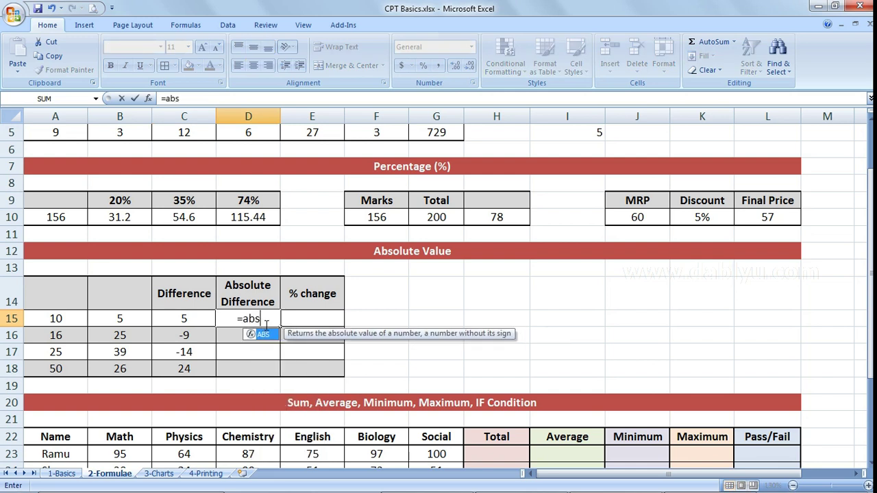
type("(")
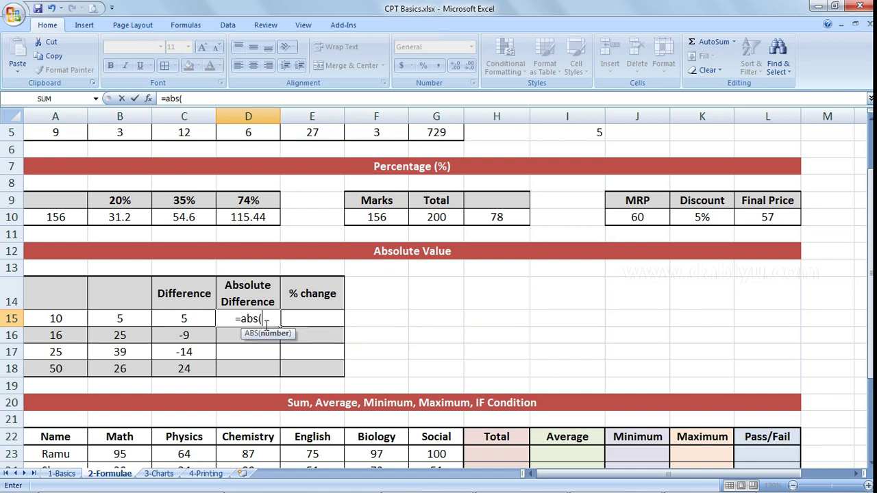
key("Left")
key("Left")
key("Left")
type("-")
key("Left")
key("Left")
type(")")
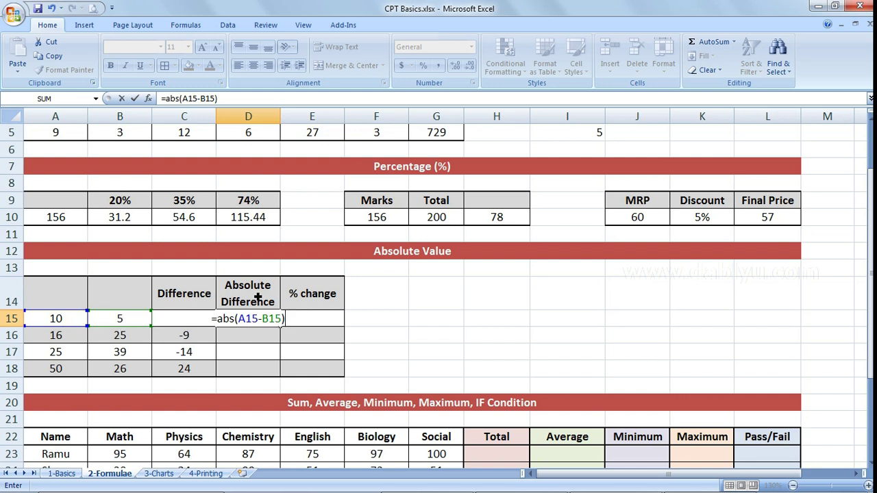
key("Return")
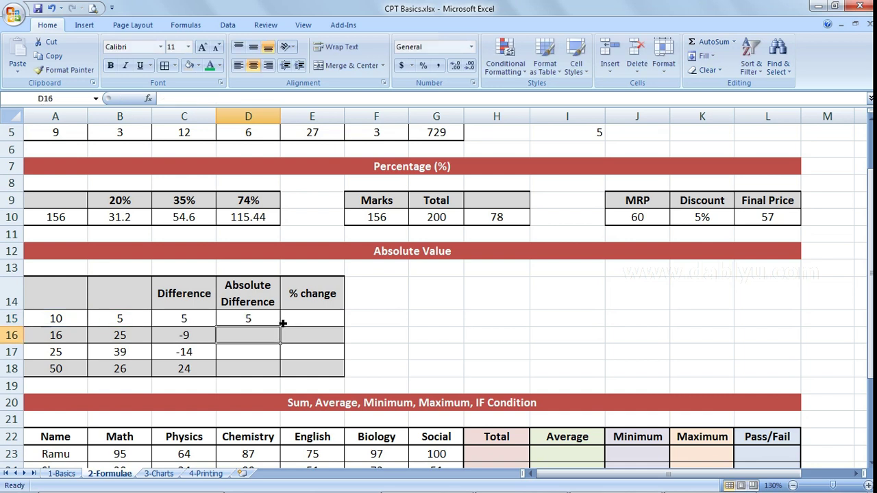
- Enter =ABS(A16-B16) in D16 and =ABS(A17-B17) in D17, giving 9 and 14
type("=")
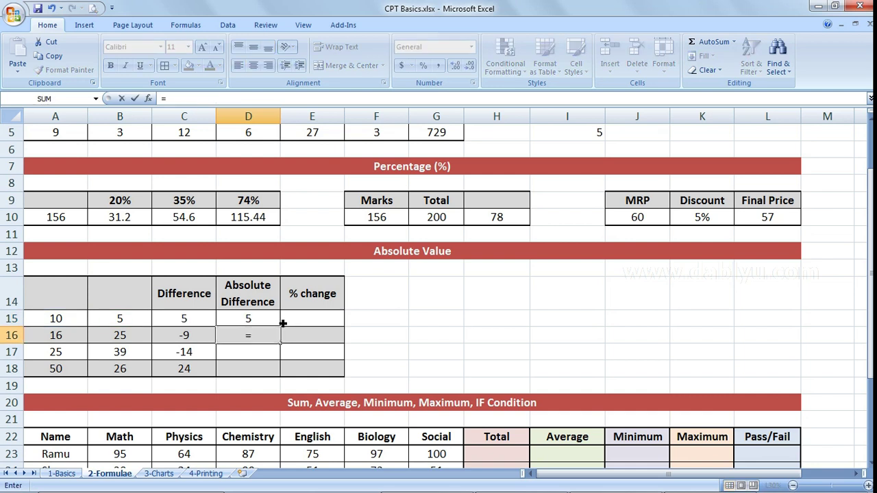
type("abs")
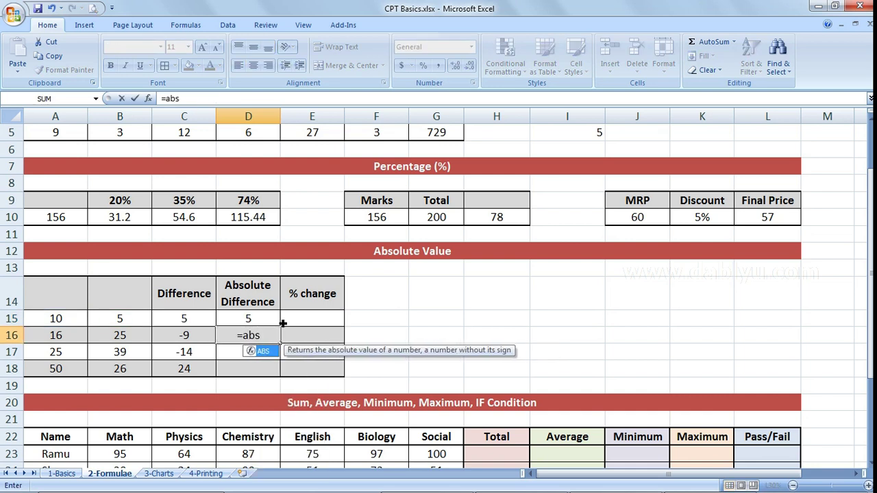
type("(")
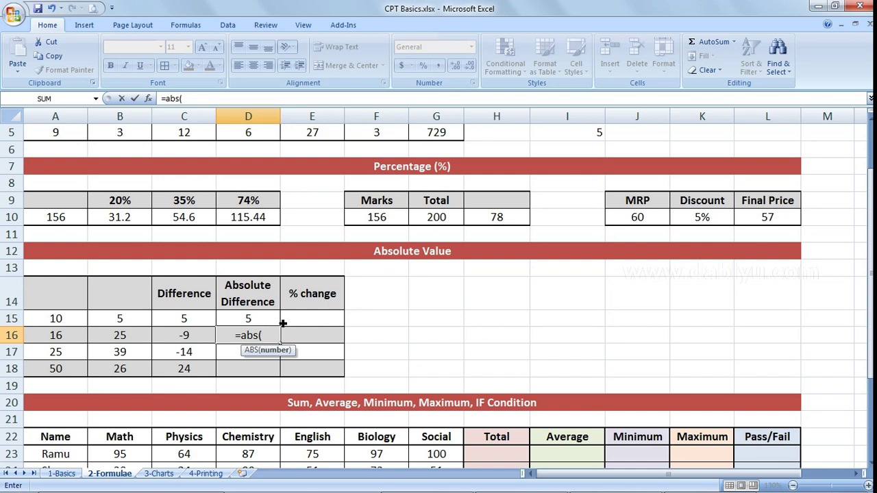
key("Left")
key("Left")
key("Left")
type("-")
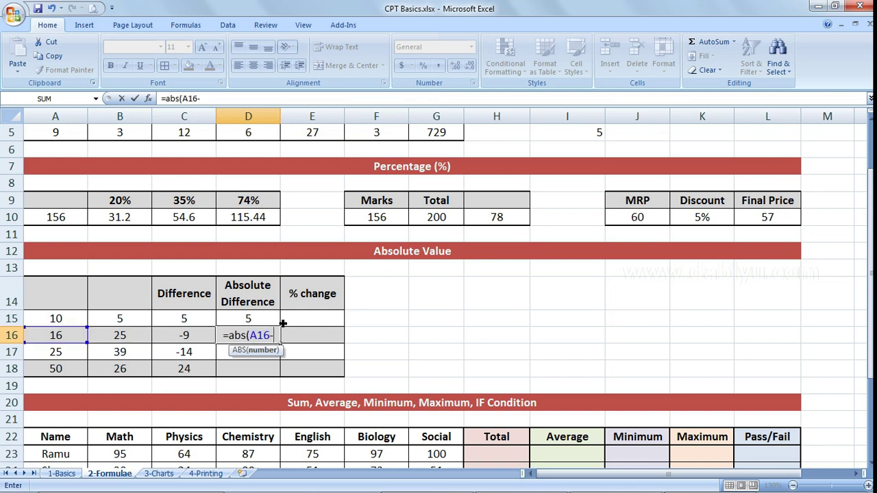
left_click(125, 332)
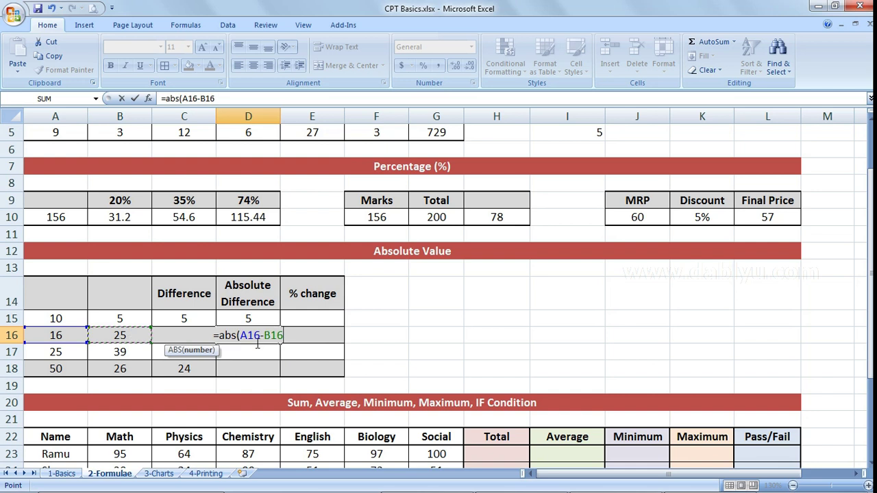
type(")")
key("Return")
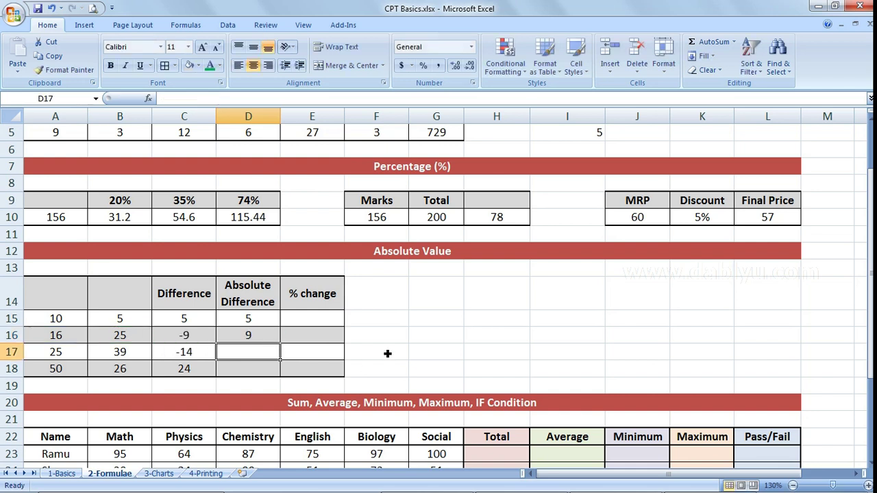
type("=abs(")
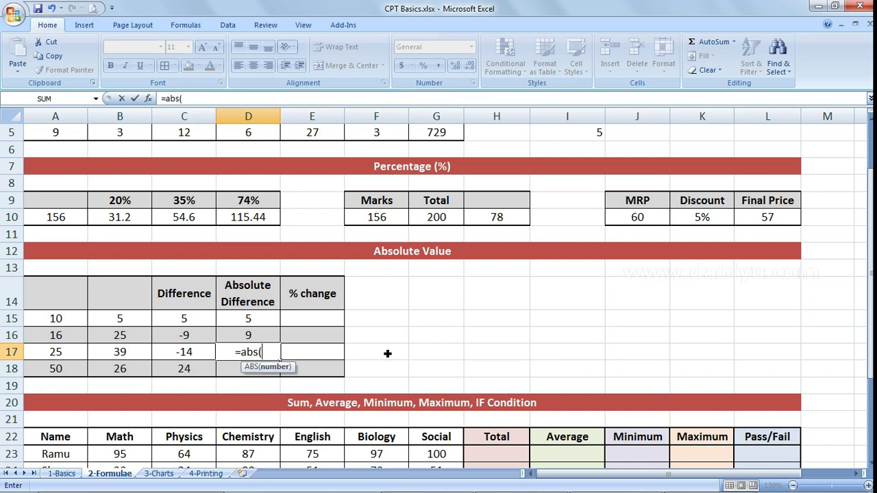
left_click(61, 351)
type("-")
left_click(102, 351)
type(")")
key("Return")
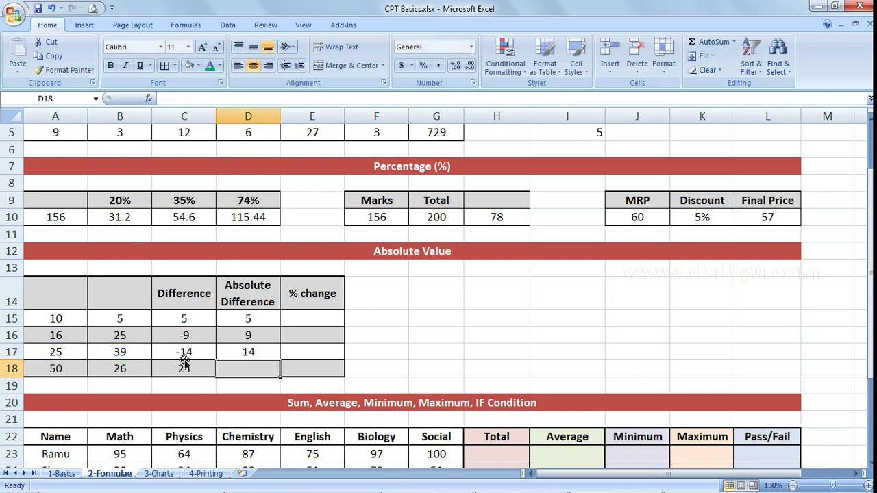
- Enter =ABS(A18-B18) in D18, giving 24, and review the D15 formula
type("=abs(")
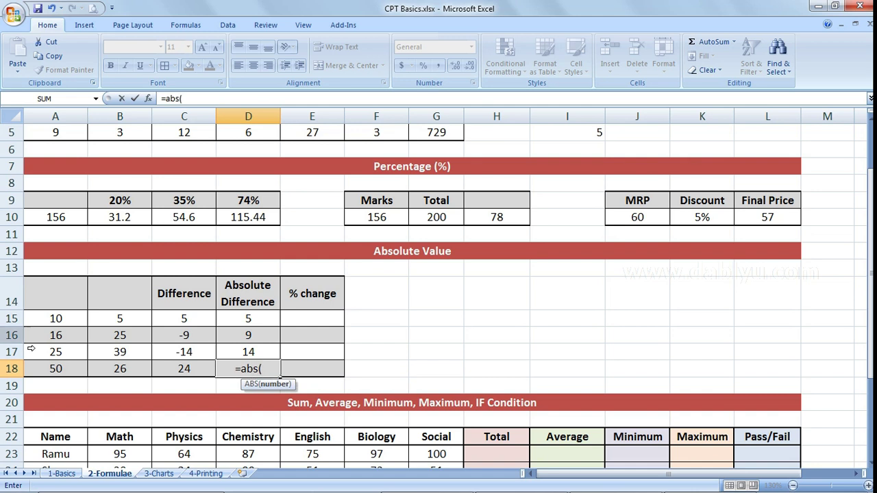
left_click(60, 368)
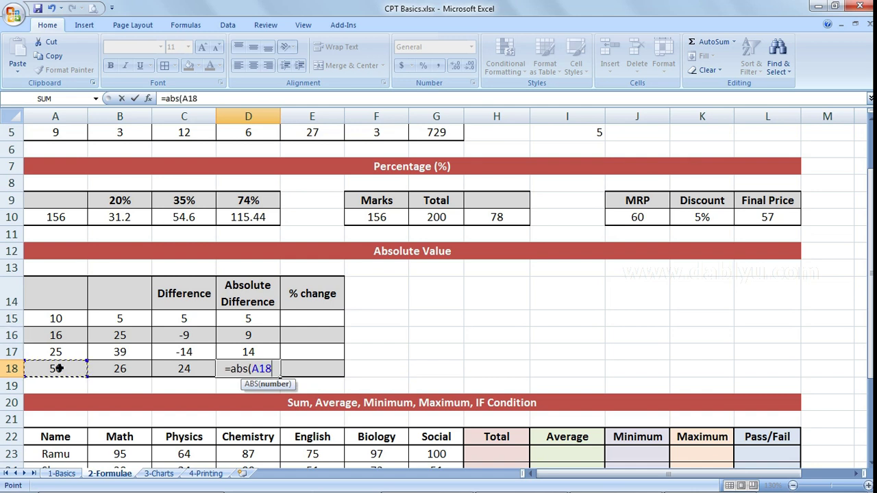
type("-")
left_click(118, 371)
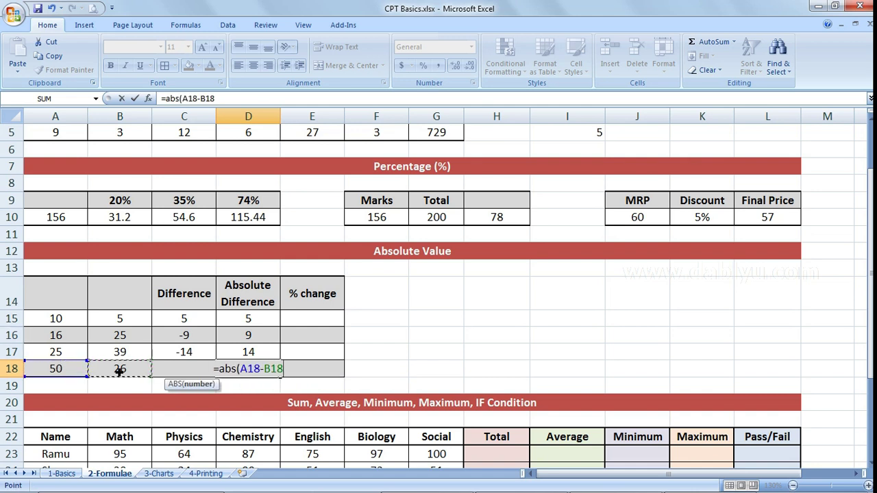
type(")")
key("Return")
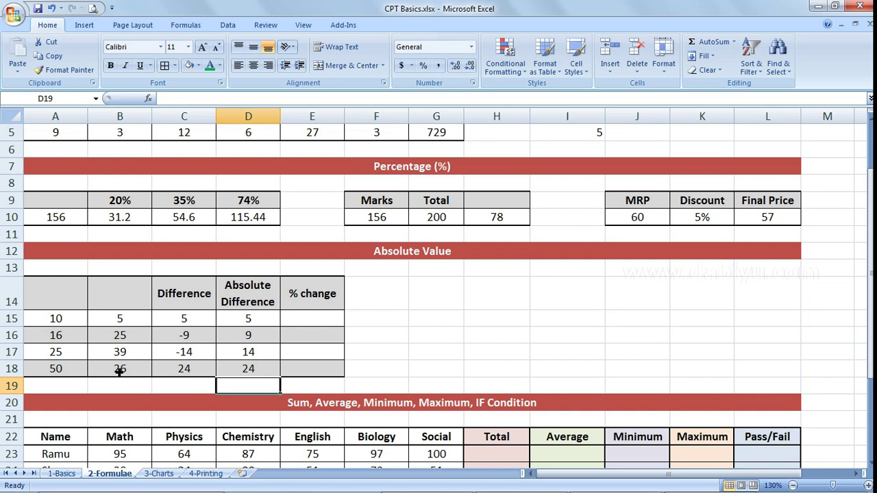
left_click_drag(248, 322, 257, 369)
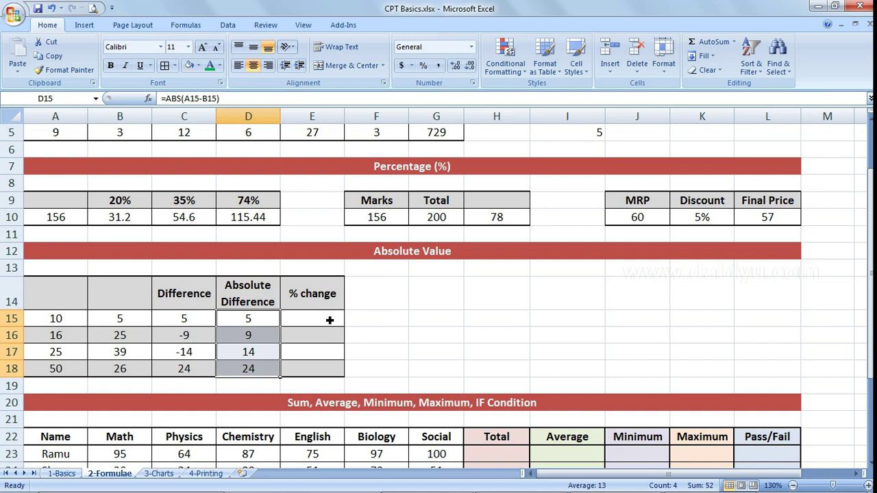
left_click(329, 319)
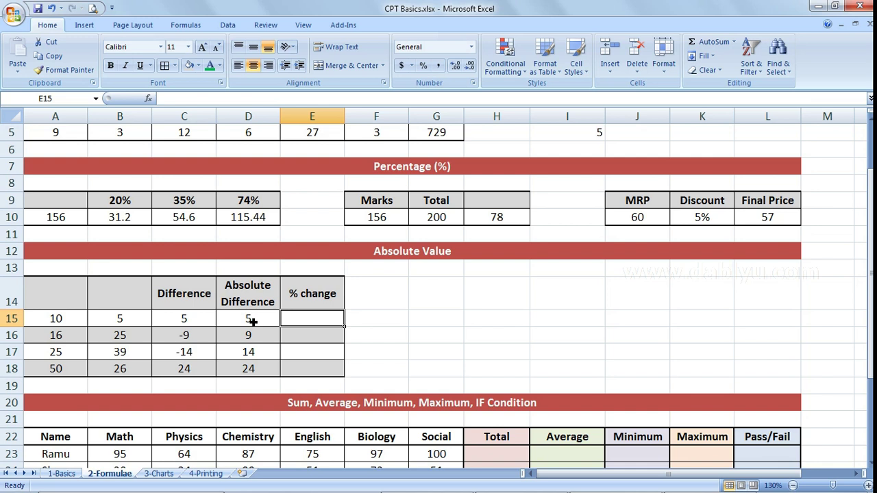
left_click(265, 322)
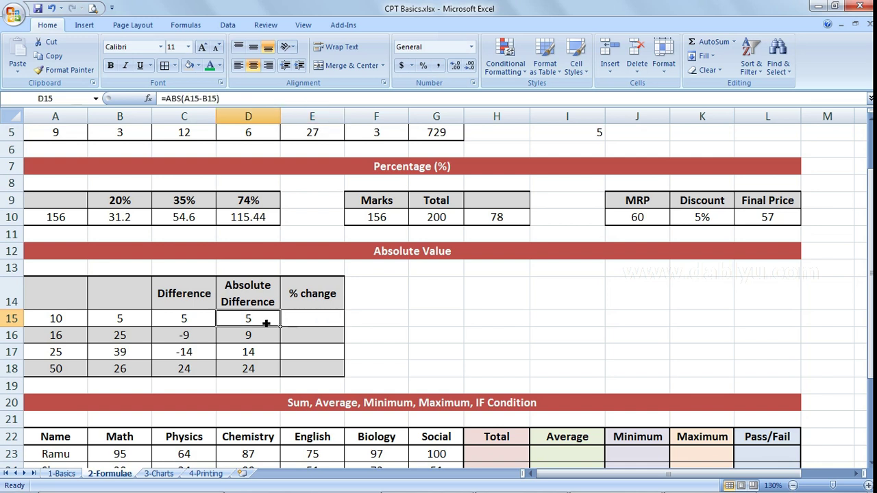
- Enter =(D15/A15)*100 in E15 and fill it down to E18
left_click(69, 321)
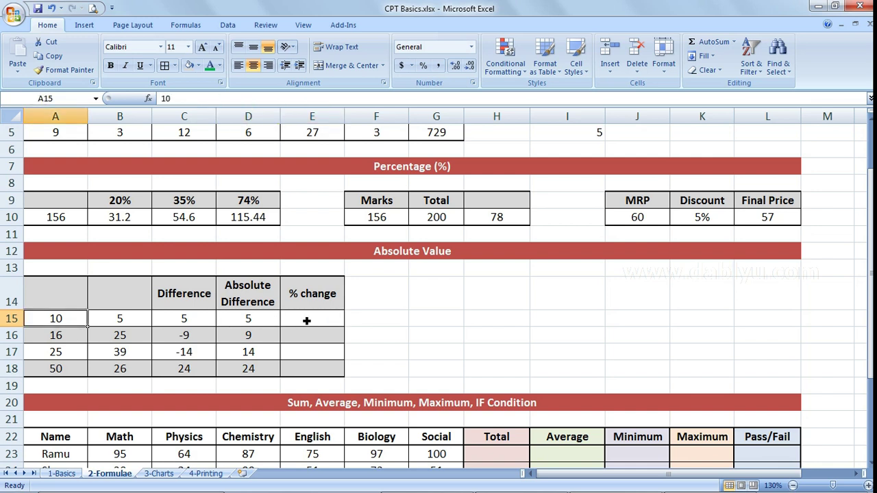
left_click(336, 317)
type("=")
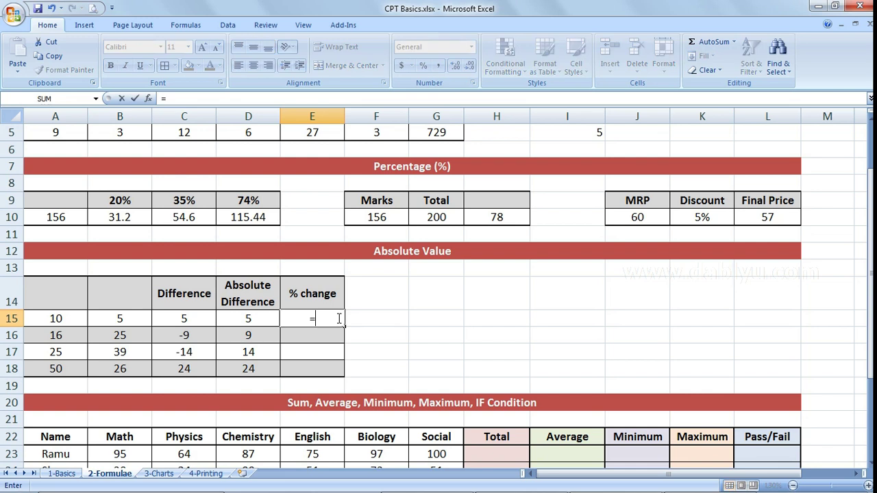
type("(")
key("Left")
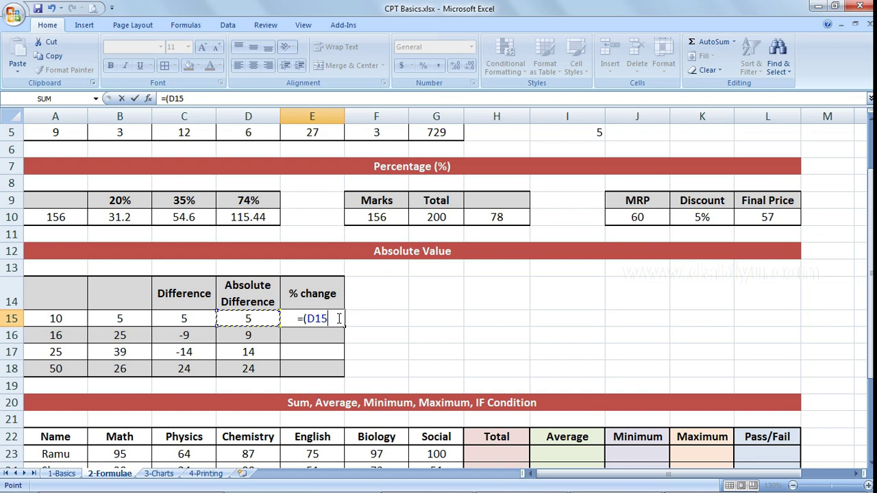
type("/")
key("Left")
key("Left")
key("Left")
key("Left")
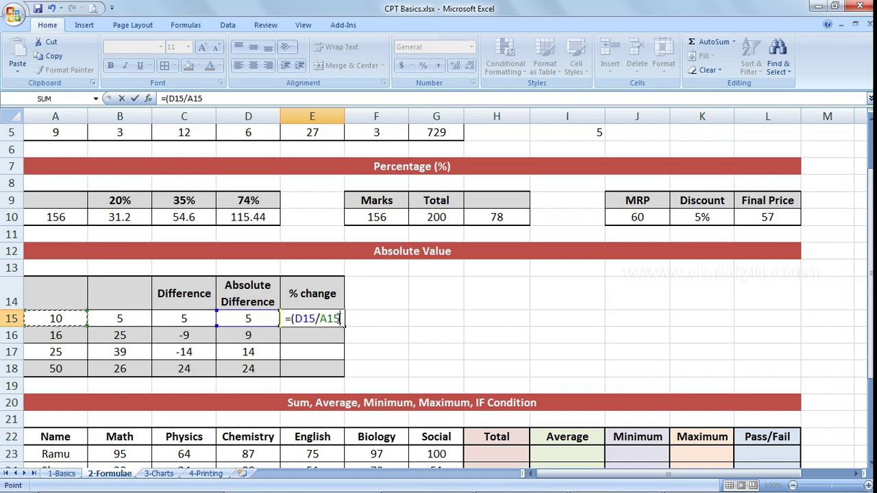
type(")")
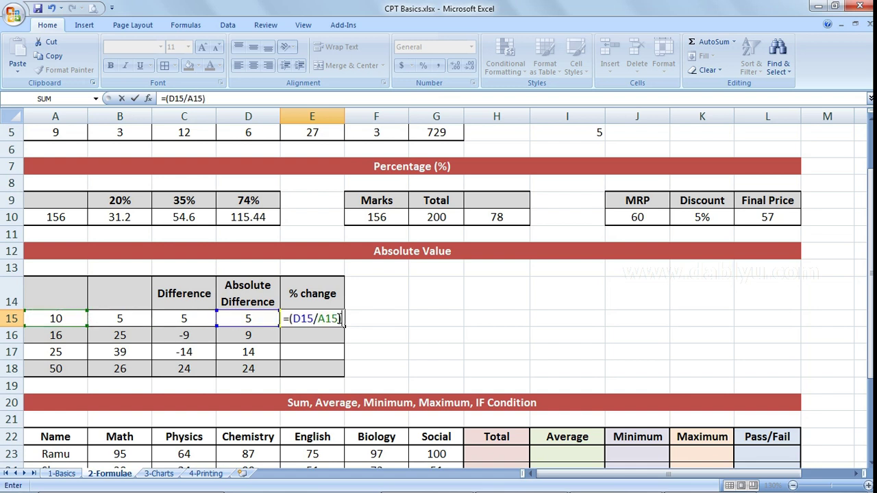
type("*100")
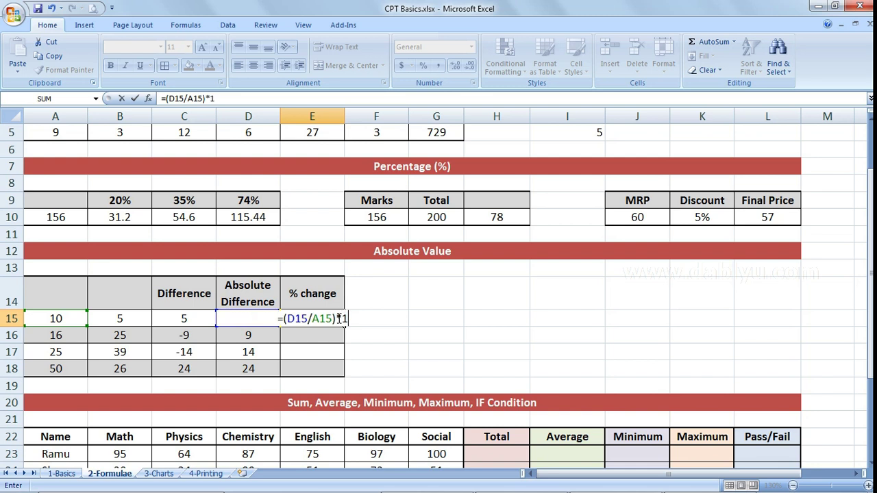
key("Return")
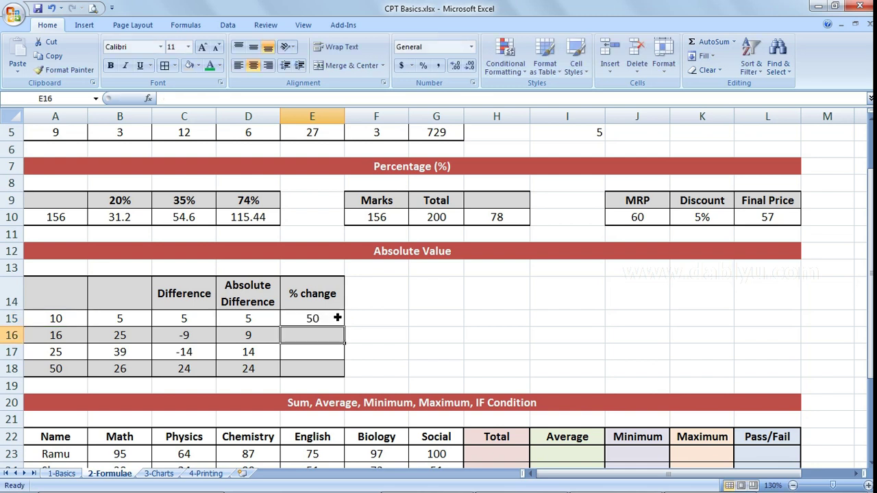
left_click(337, 318)
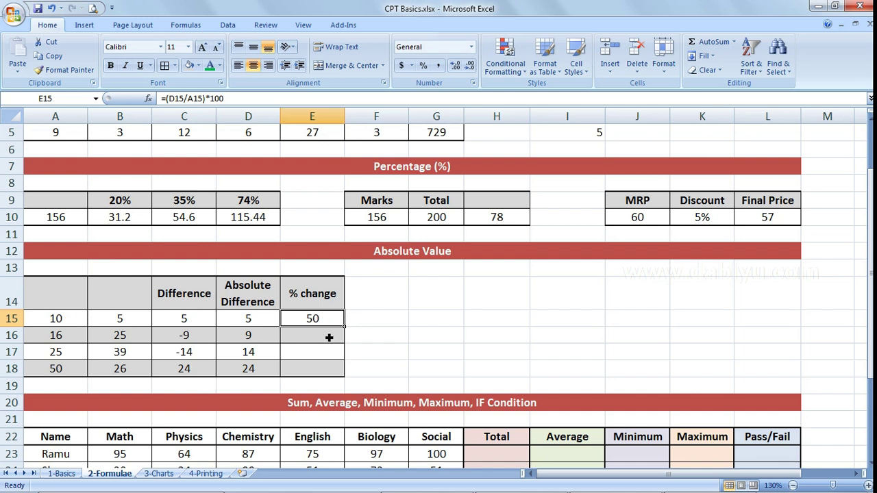
left_click_drag(322, 341, 336, 329)
left_click_drag(350, 332, 349, 373)
left_click(362, 338)
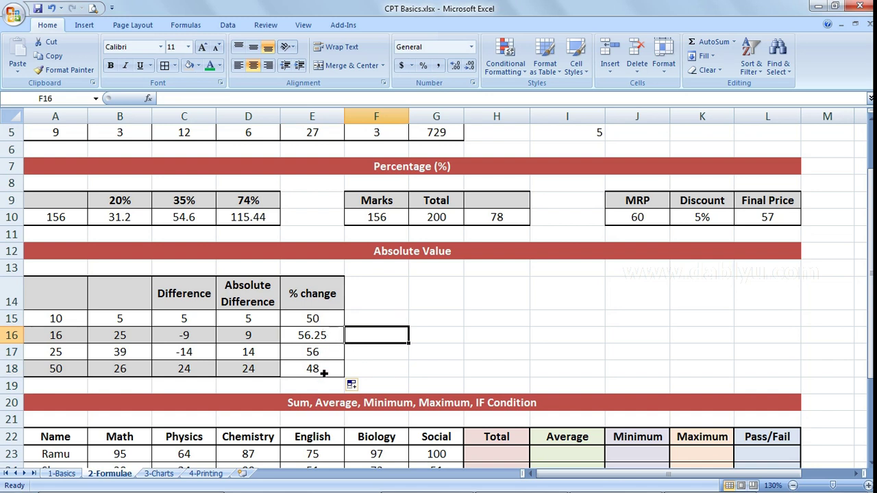
- Check the copied % change formulas in E16 to E18 against their column A values
left_click(315, 338)
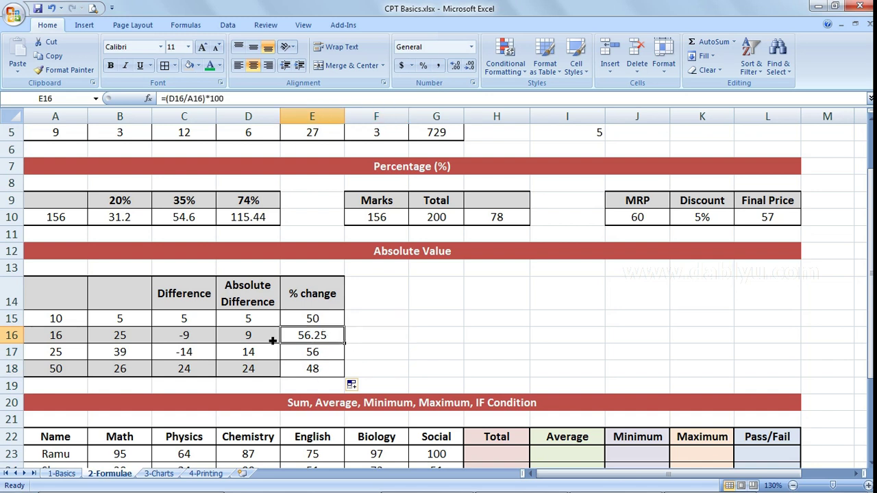
left_click(70, 344)
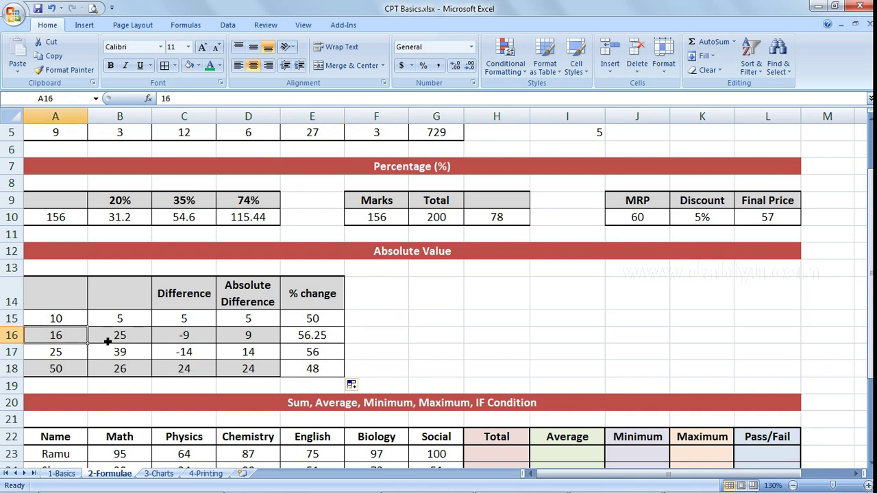
left_click(320, 341)
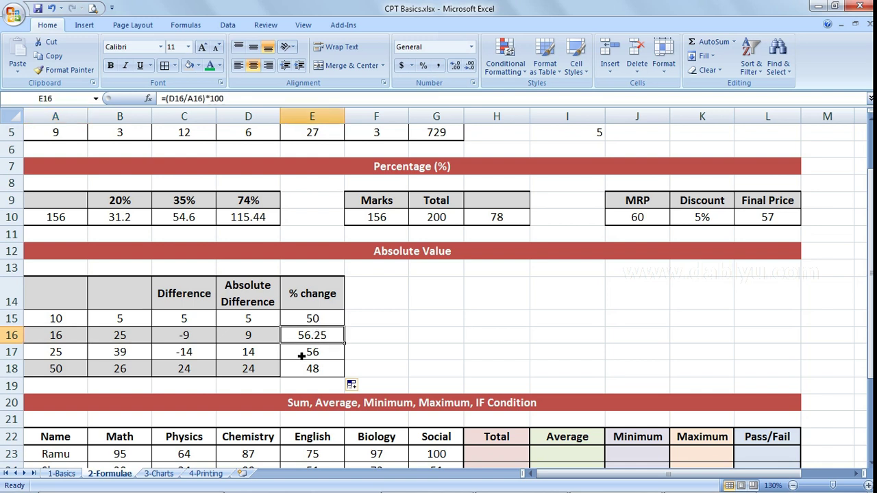
left_click(62, 354)
left_click(134, 354)
left_click(316, 352)
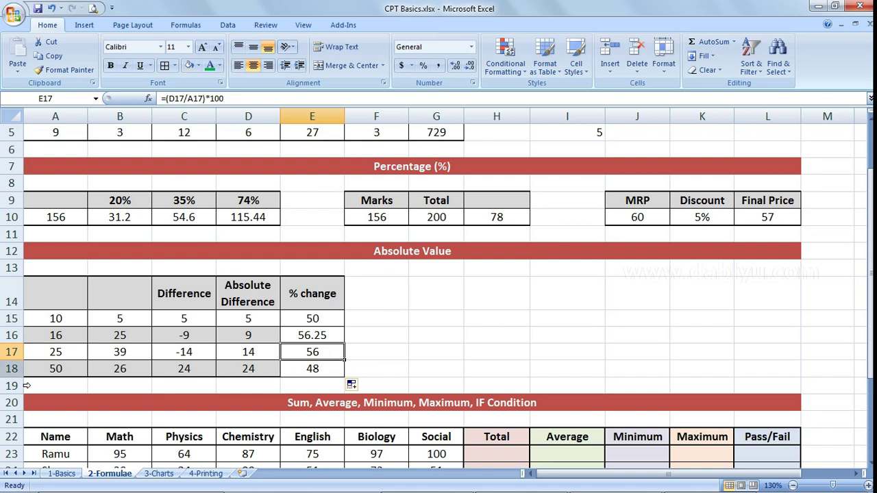
left_click(315, 369)
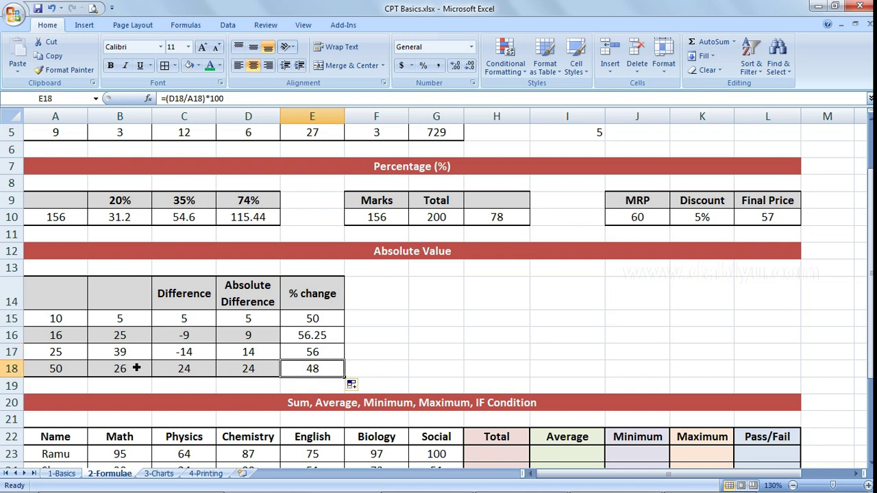
left_click(407, 307)
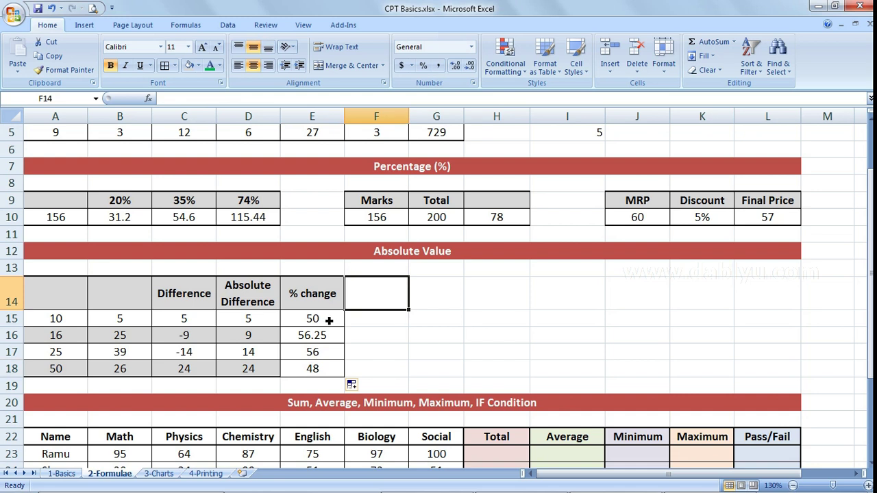
- Scroll down to the student marks table, review the subject marks, and select Total cell H23
left_click(320, 323)
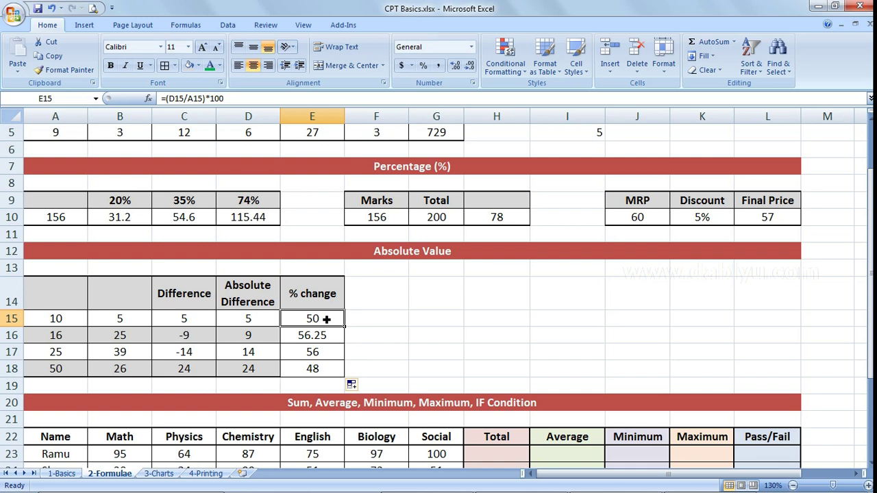
left_click(376, 310)
scroll(469, 246, "down", 1)
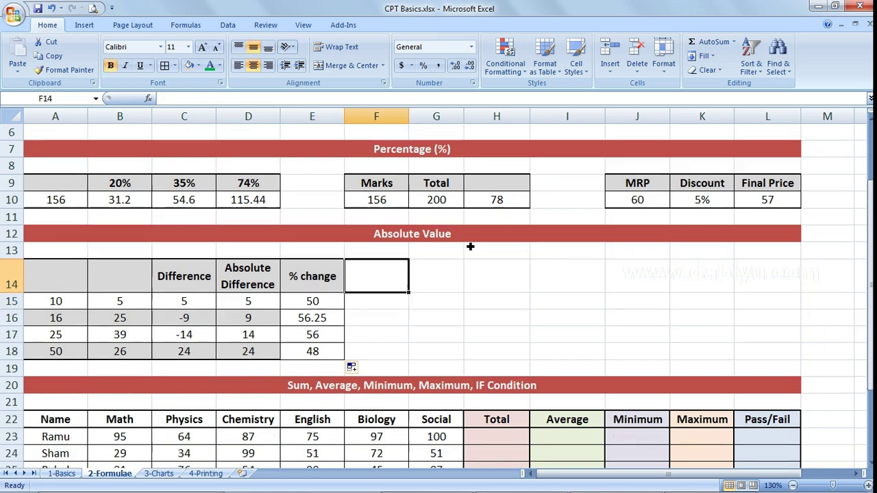
scroll(470, 246, "down", 3)
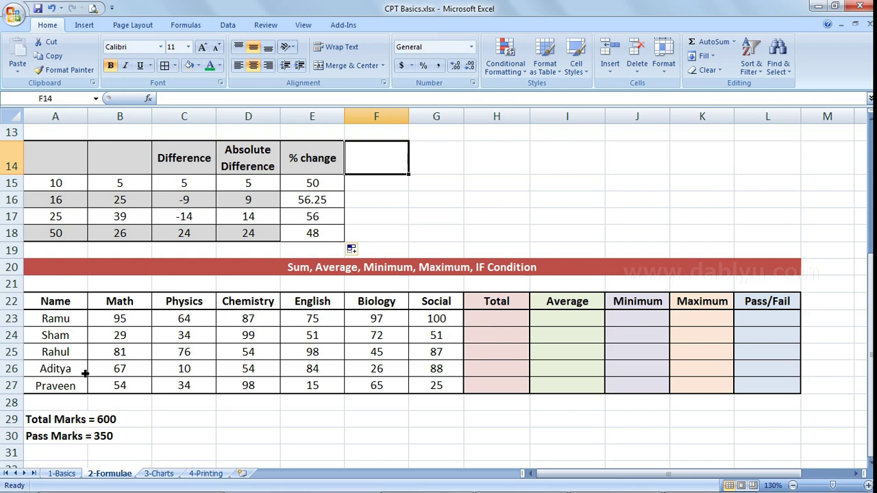
left_click(127, 318)
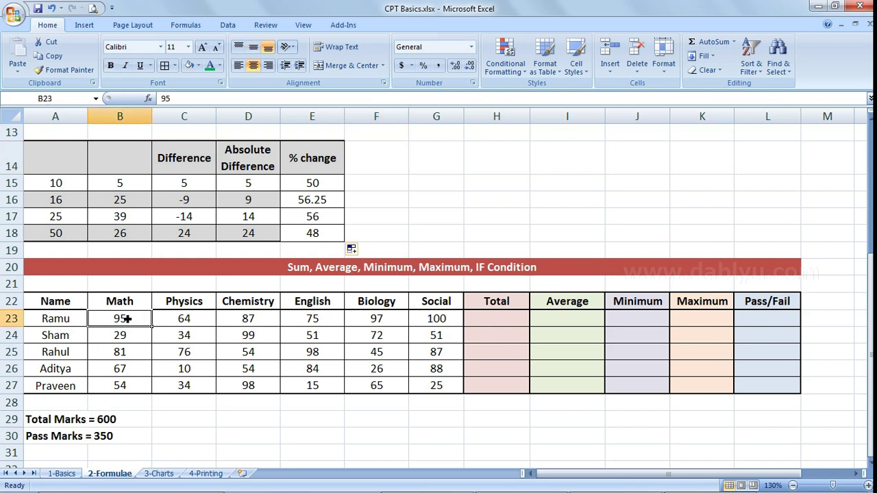
left_click(185, 319)
left_click(259, 320)
left_click(332, 319)
left_click(396, 320)
left_click_drag(441, 320, 137, 385)
left_click(508, 322)
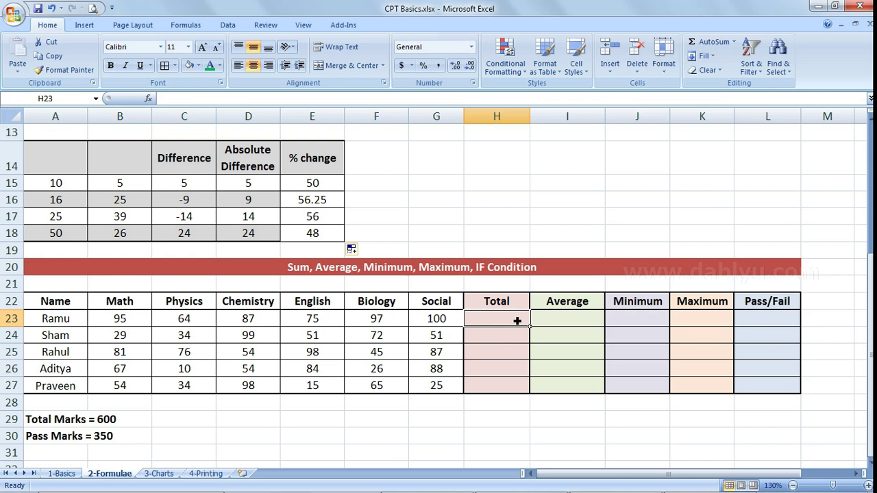
- Enter =G23+F23+E23+D23+C23+B23 in H23, giving a total of 518
type("=")
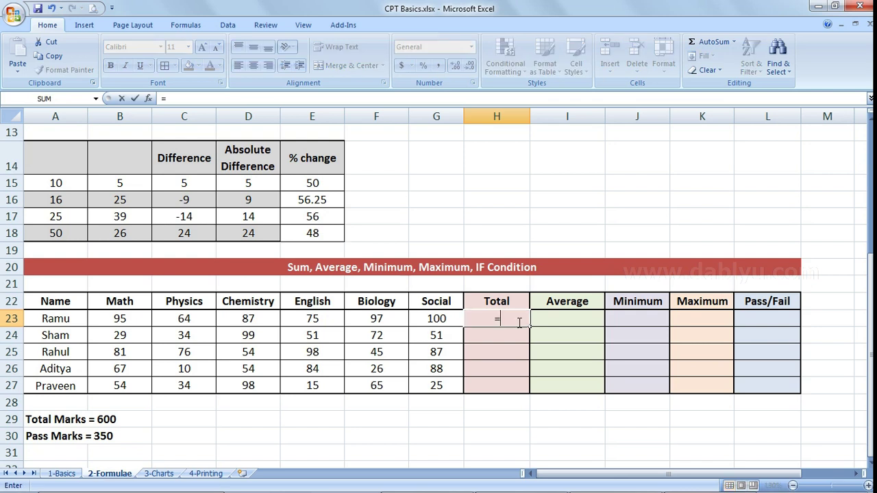
left_click(436, 320)
type("+")
left_click(384, 324)
type("+")
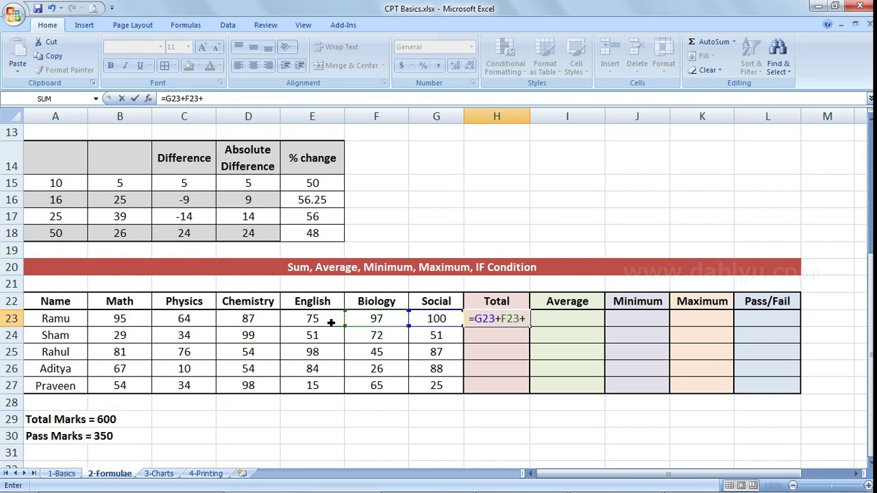
left_click(335, 323)
type("+")
left_click(264, 321)
type("+")
left_click(185, 326)
type("+")
left_click(119, 325)
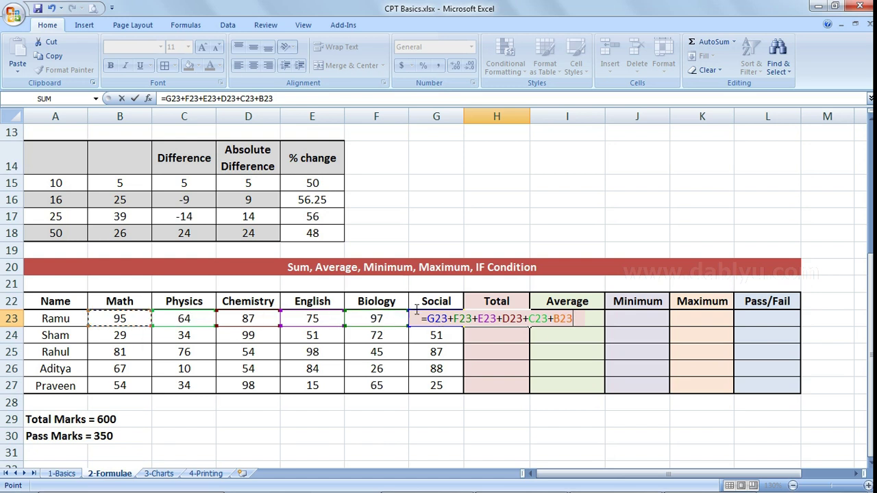
key("Return")
- Inspect the H23 Total formula, then begin replacing it with =SUM(
key("Up")
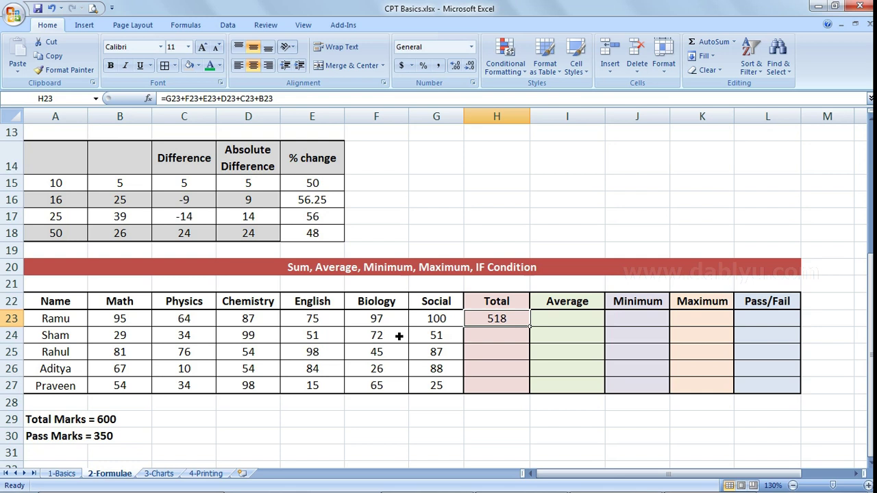
left_click_drag(277, 98, 160, 99)
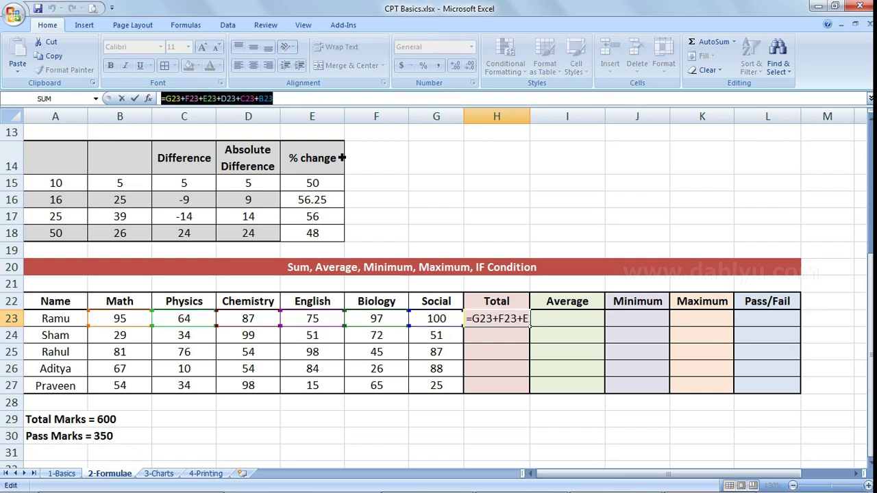
key("Escape")
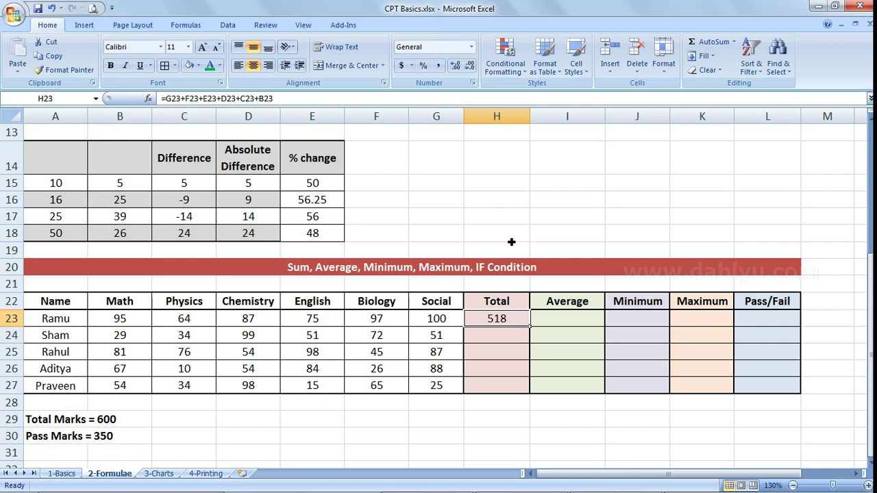
type("=")
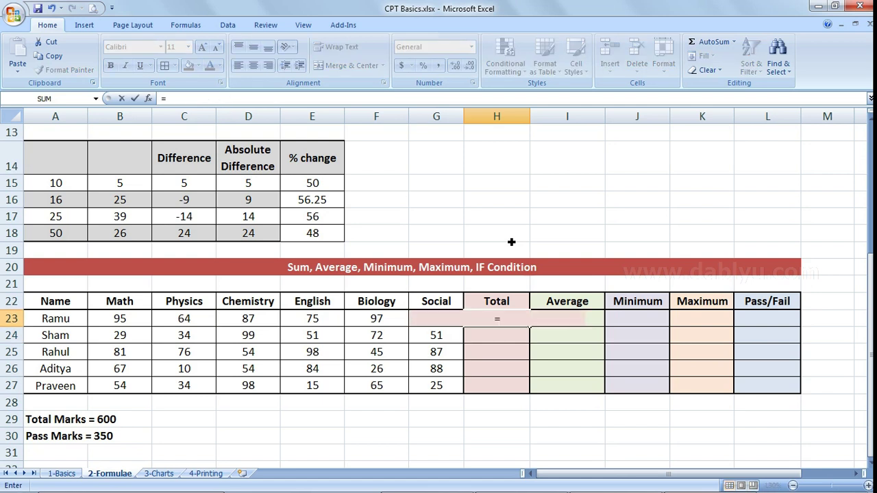
type("sum")
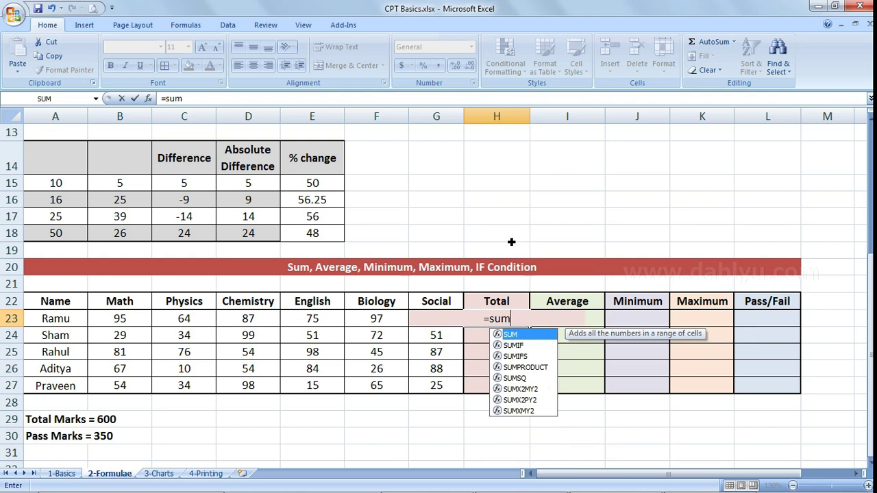
type("(")
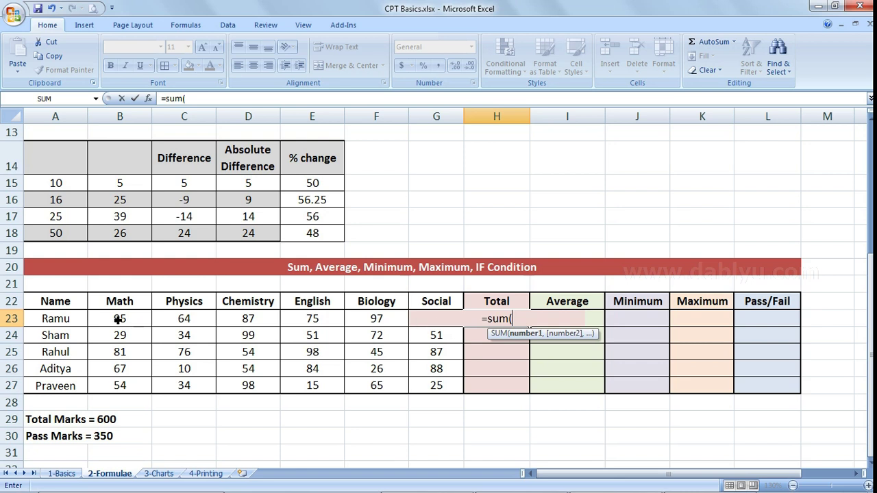
- Complete =SUM(B23:G23) in H23 and fill it to H27: 518, 336, 441, 329, 291
left_click_drag(118, 318, 401, 319)
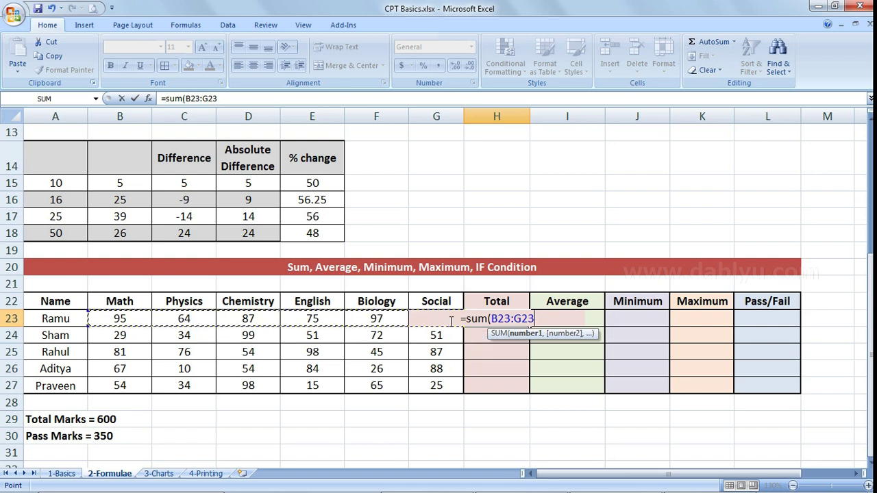
type(")")
key("Return")
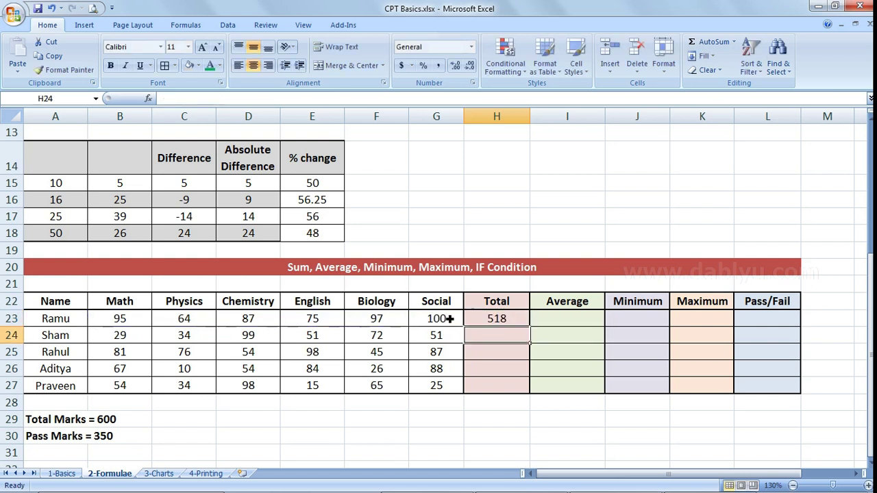
left_click(120, 321)
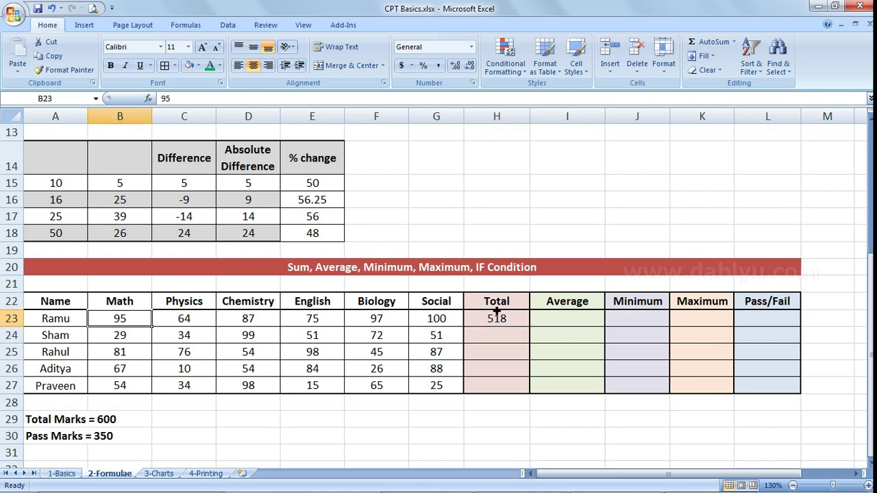
left_click(519, 322)
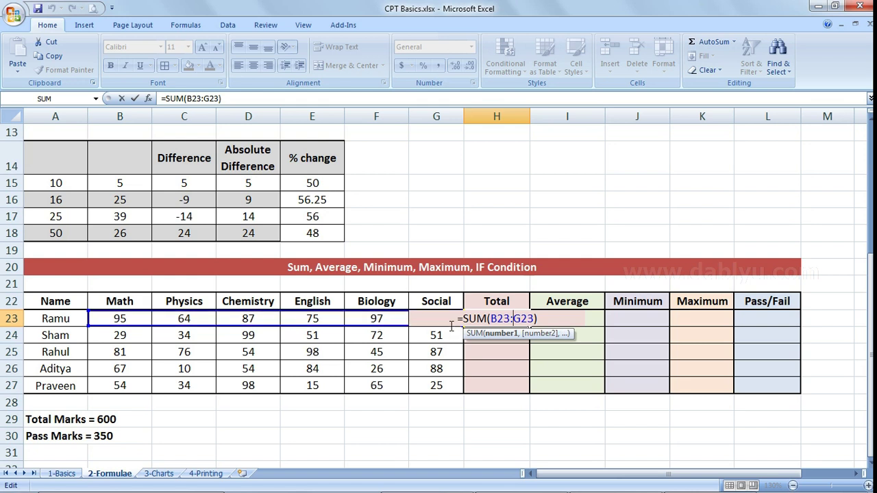
key("Return")
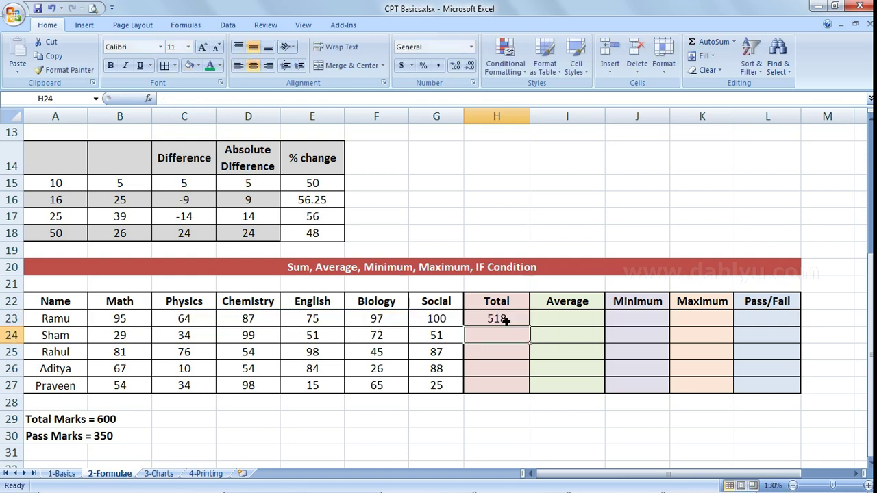
left_click(506, 320)
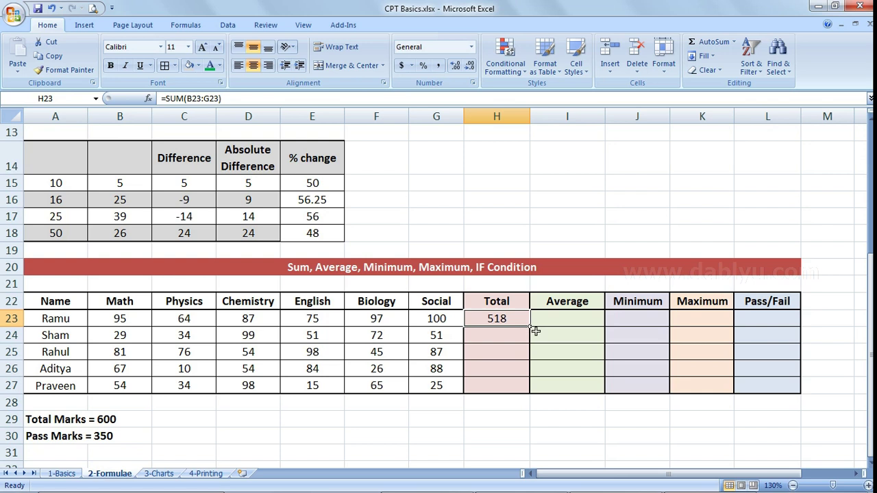
left_click_drag(535, 330, 526, 394)
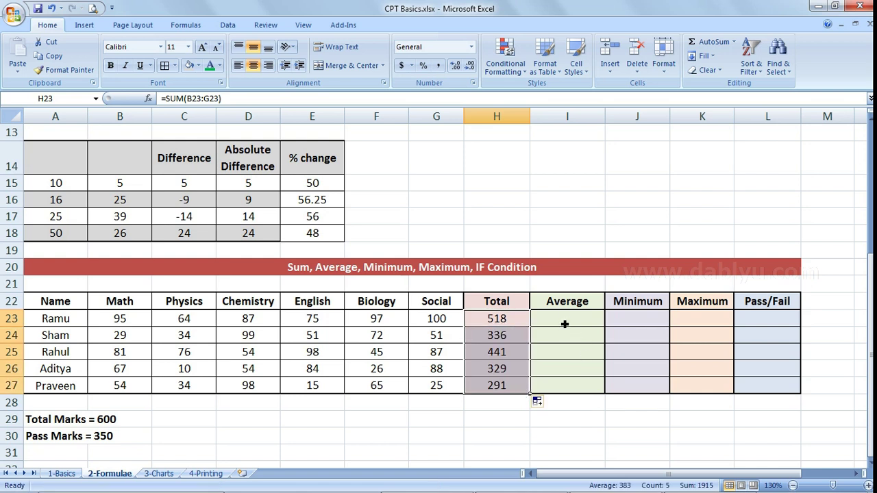
- Enter =AVERAGE(B23:G23) in I23, giving 86.33333333
left_click(564, 324)
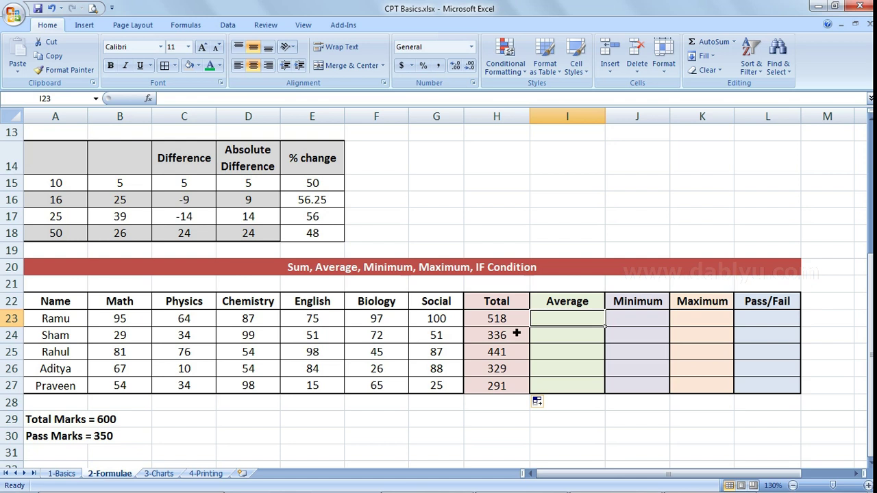
left_click(516, 319)
double_click(515, 320)
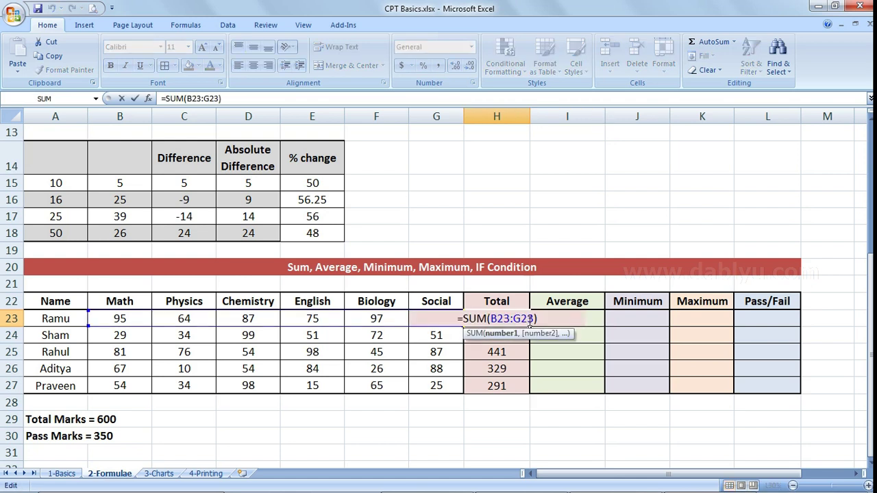
key("Tab")
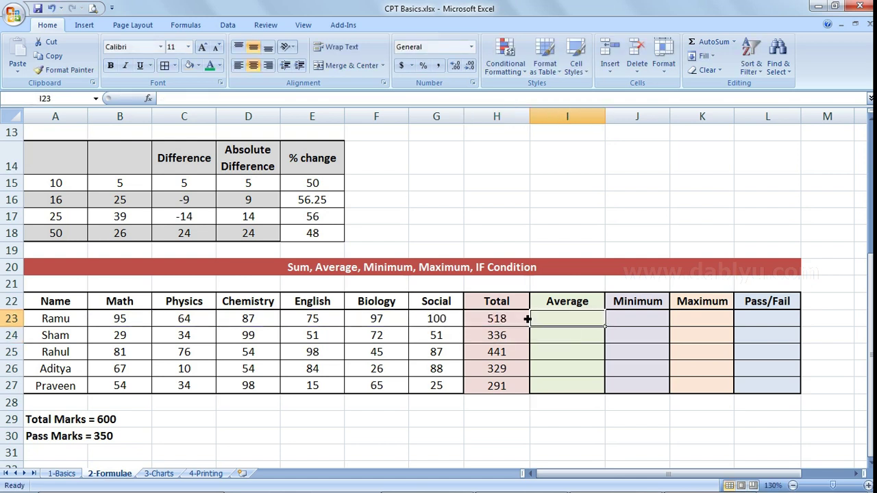
type("=")
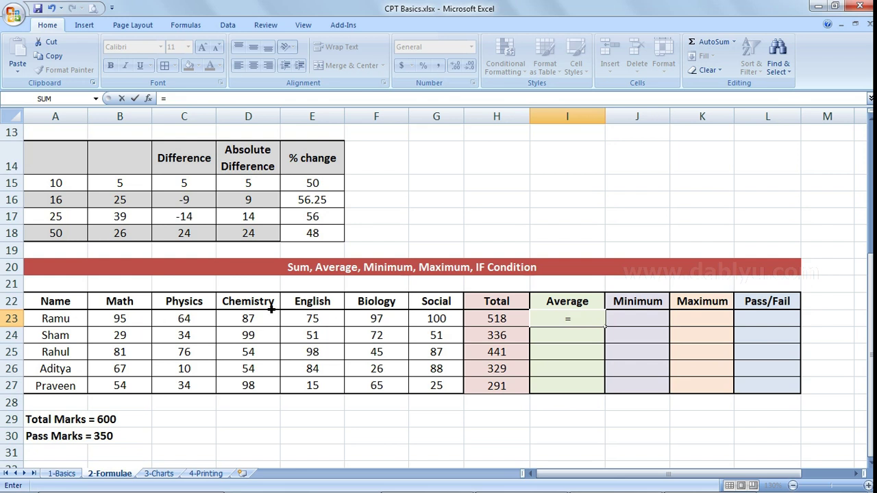
type("average")
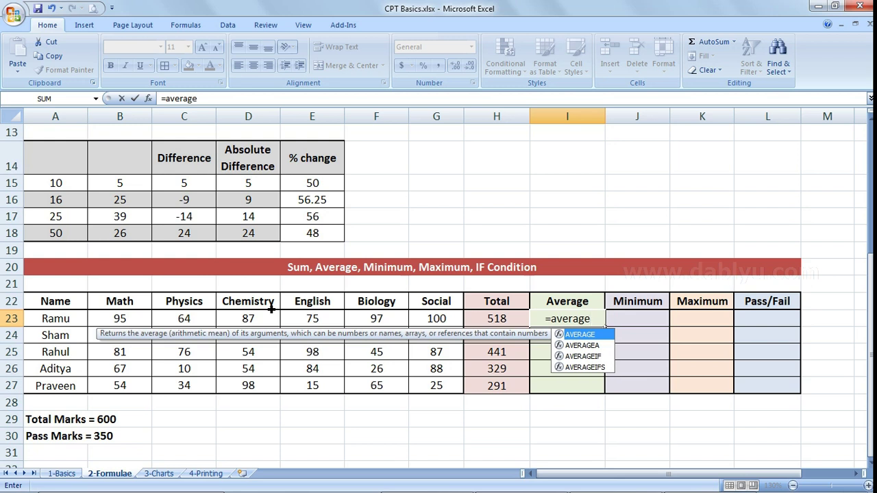
type("(")
left_click_drag(128, 324, 434, 316)
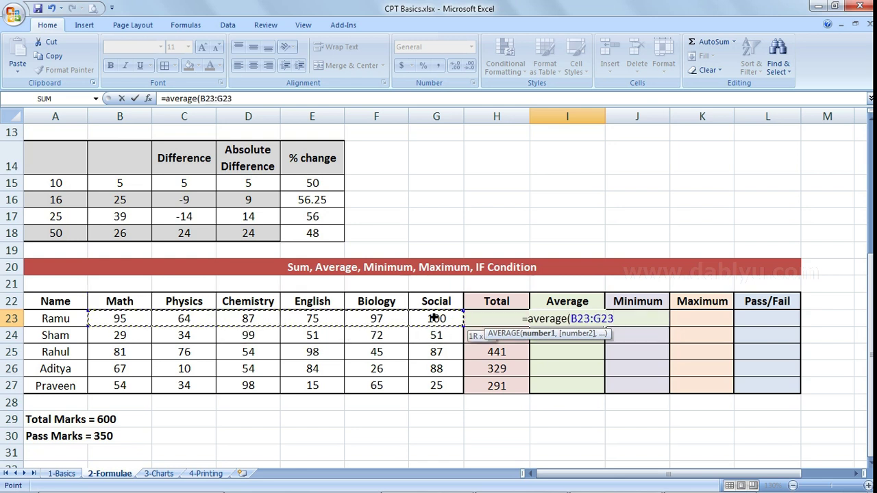
type(")")
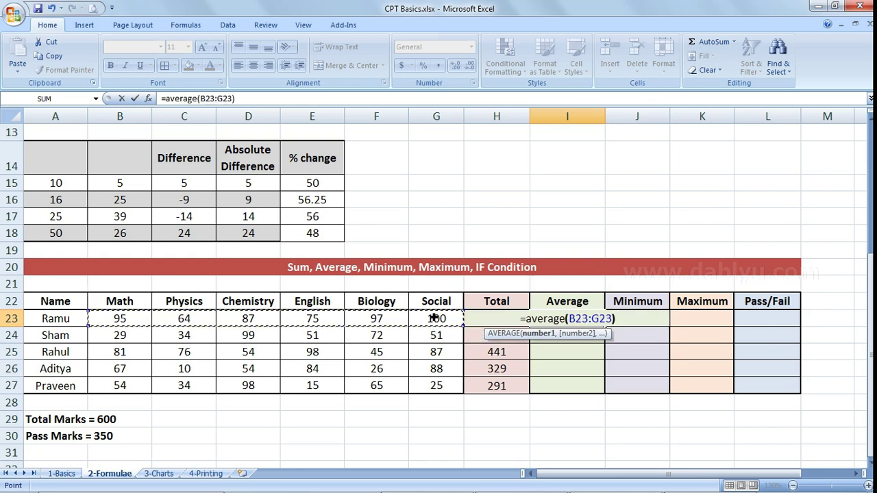
key("Return")
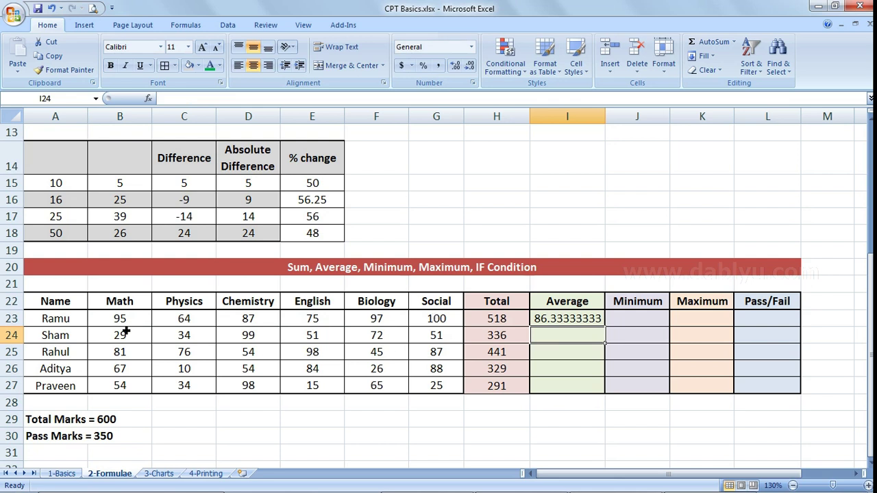
left_click(587, 322)
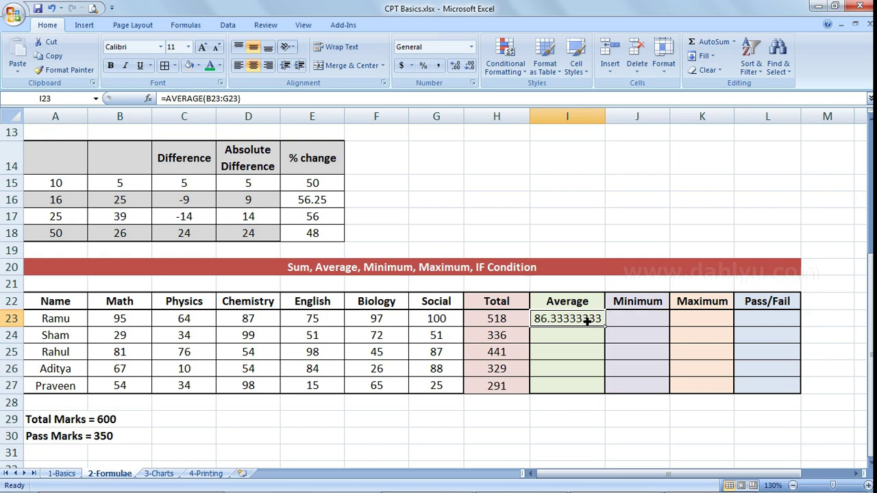
- Enter =AVERAGE(B24:G24) in I24 and fill it down to I27
left_click(580, 338)
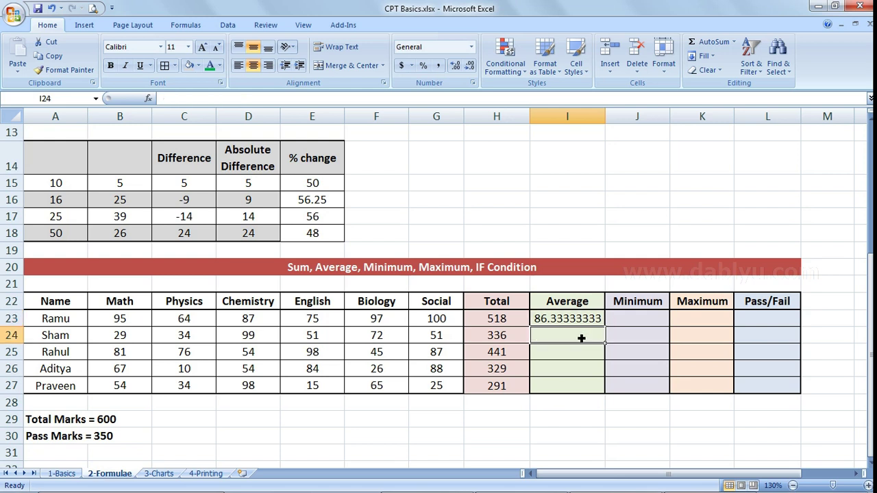
type("=a")
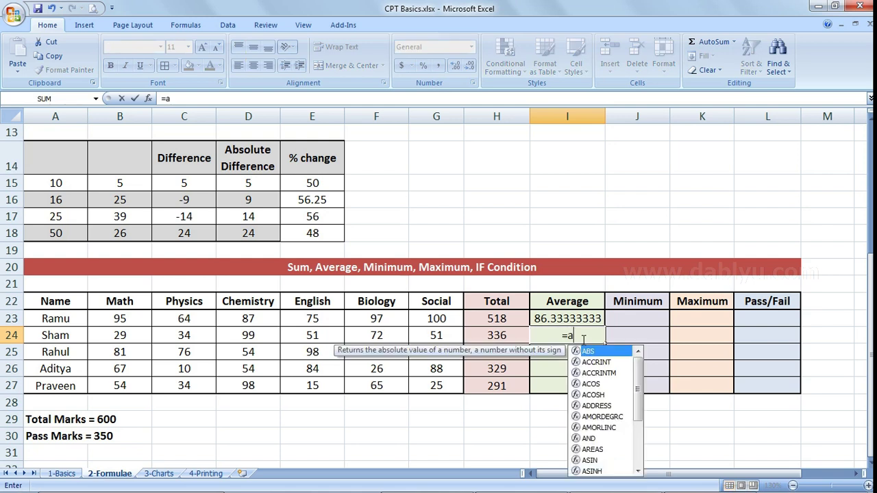
type("verage(")
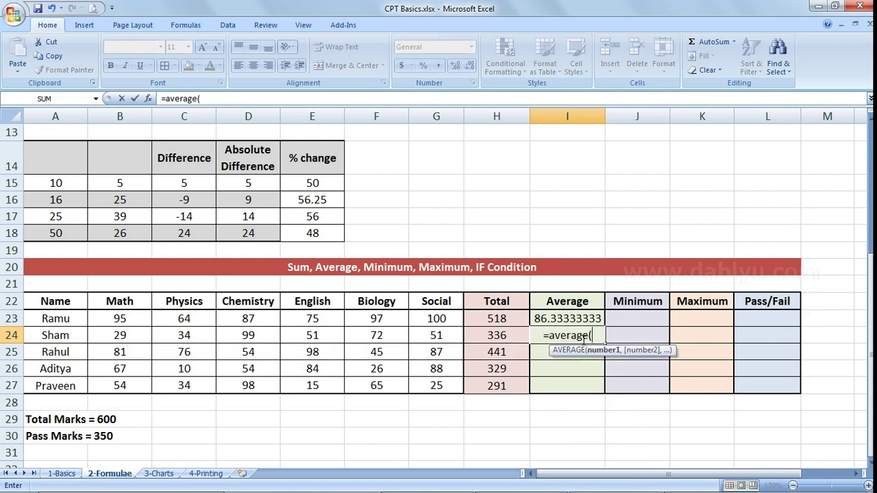
left_click_drag(118, 341, 425, 335)
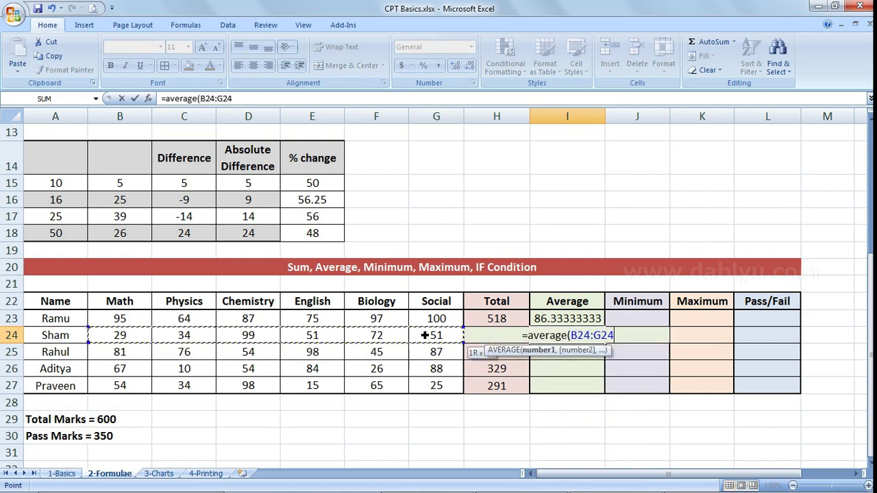
type(")")
key("Return")
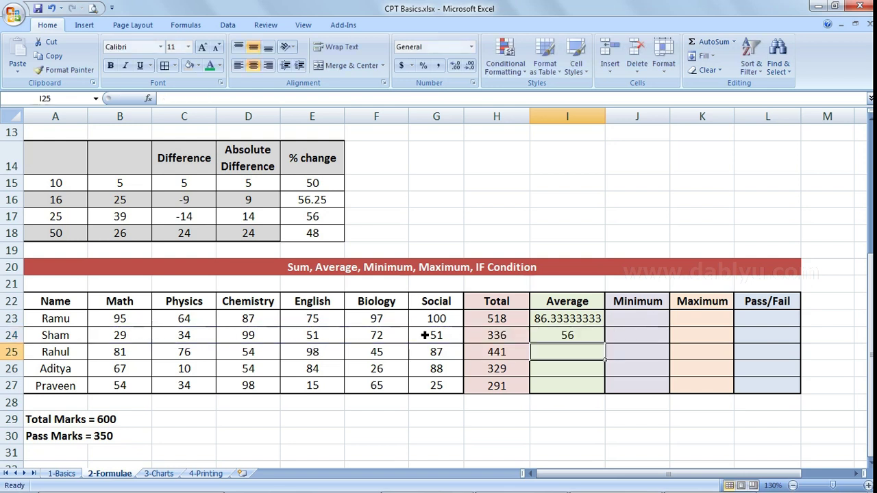
left_click(580, 337)
left_click_drag(610, 348, 609, 397)
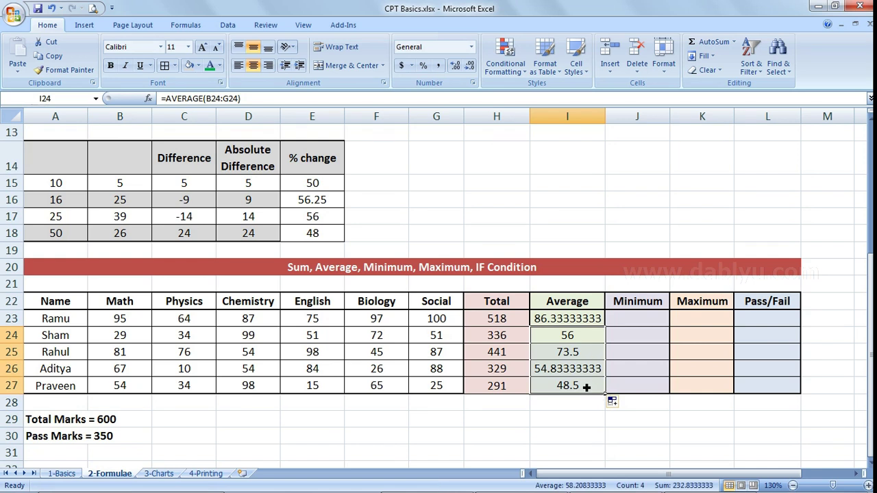
left_click(652, 322)
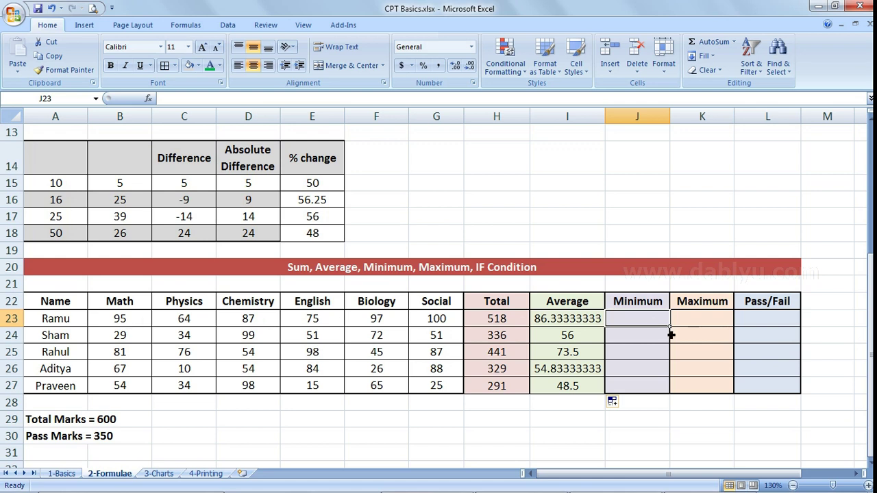
- Enter =MIN(B23:G23) in J23, giving 64
type("=")
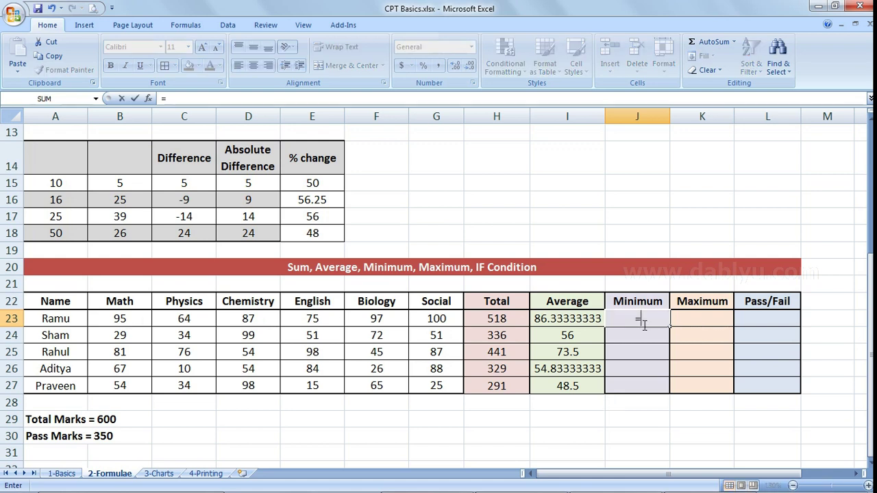
type("min")
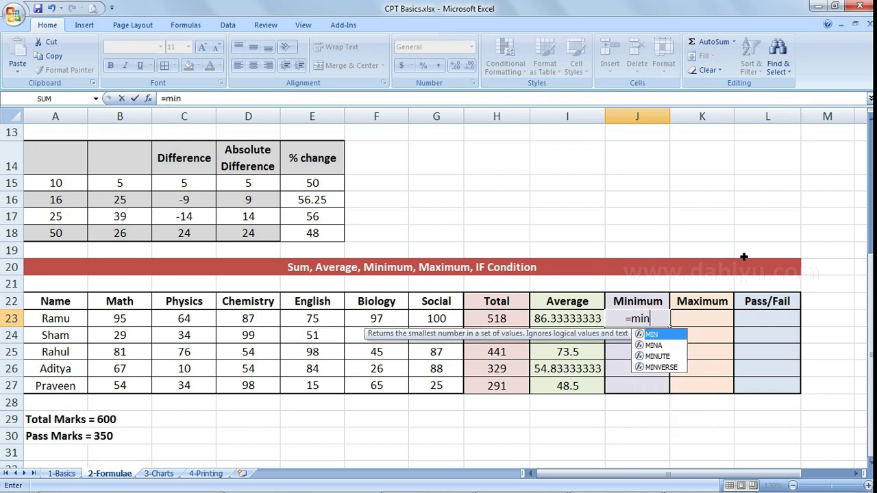
type("(")
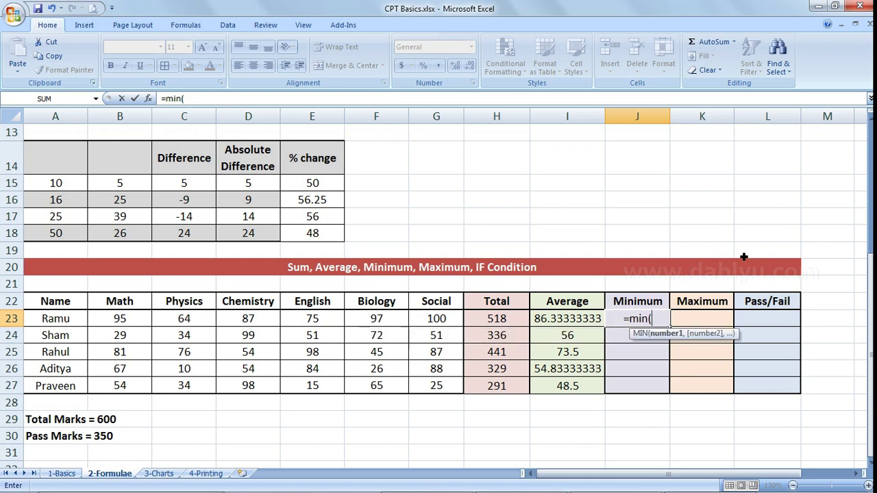
left_click_drag(121, 322, 436, 321)
type(")")
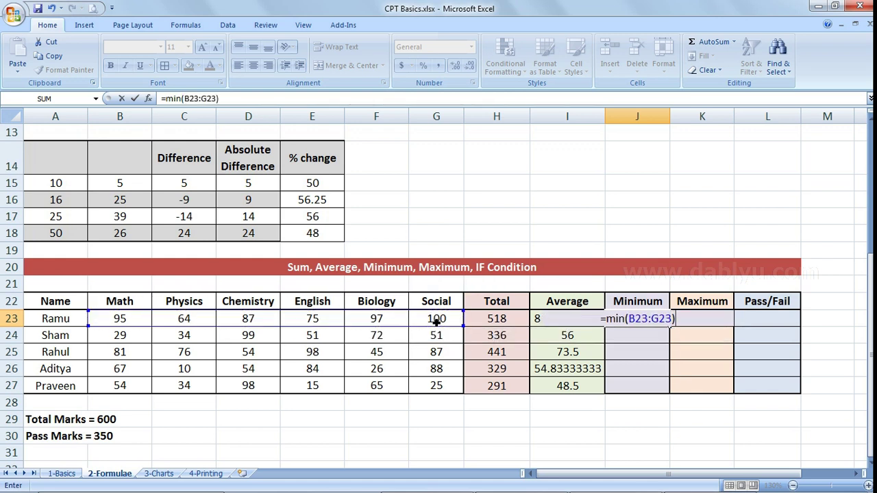
key("Return")
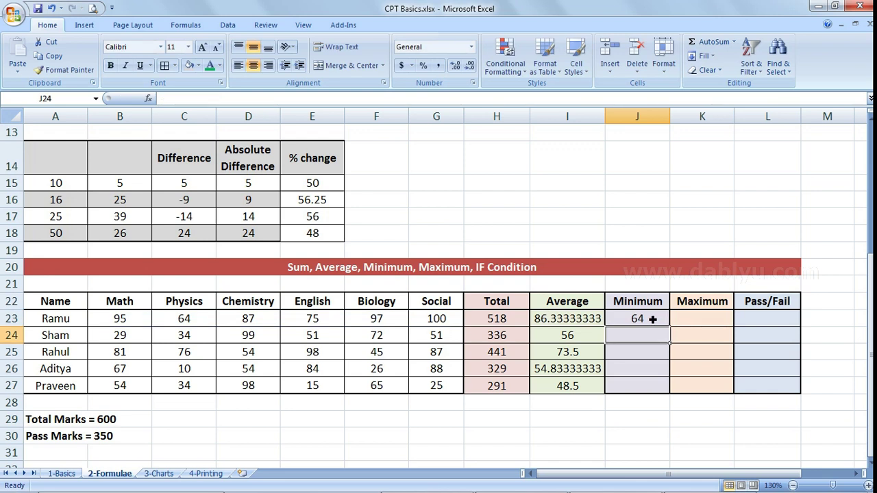
- Enter =MIN(B24:G24) in J24 and fill it down to J27: 29, 45, 10, 15
type("=")
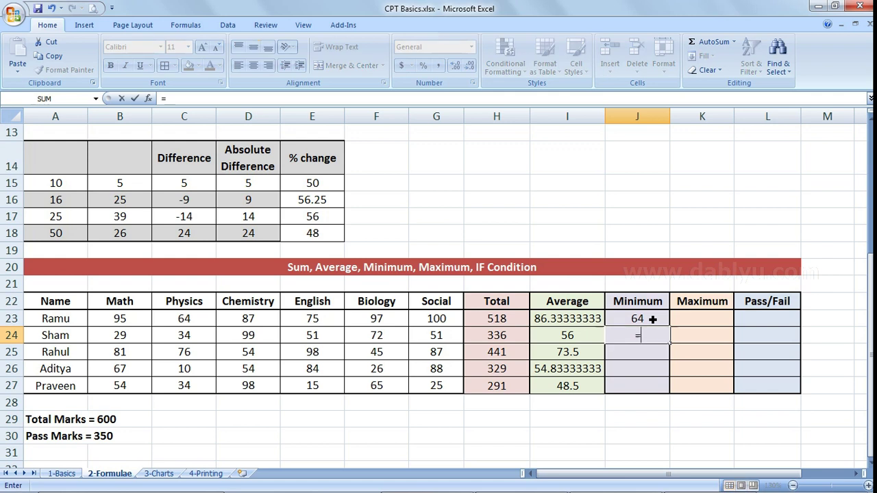
type("min")
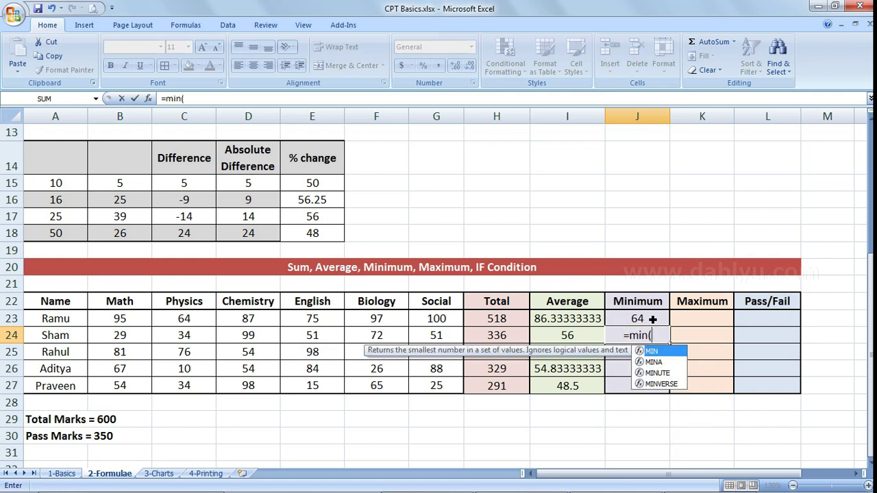
type("(")
left_click(118, 335)
left_click_drag(118, 334, 435, 341)
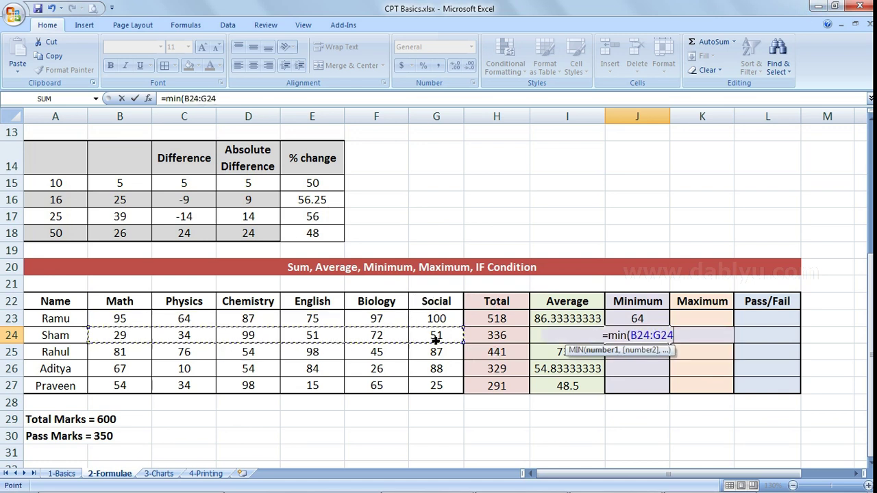
type(")")
key("Return")
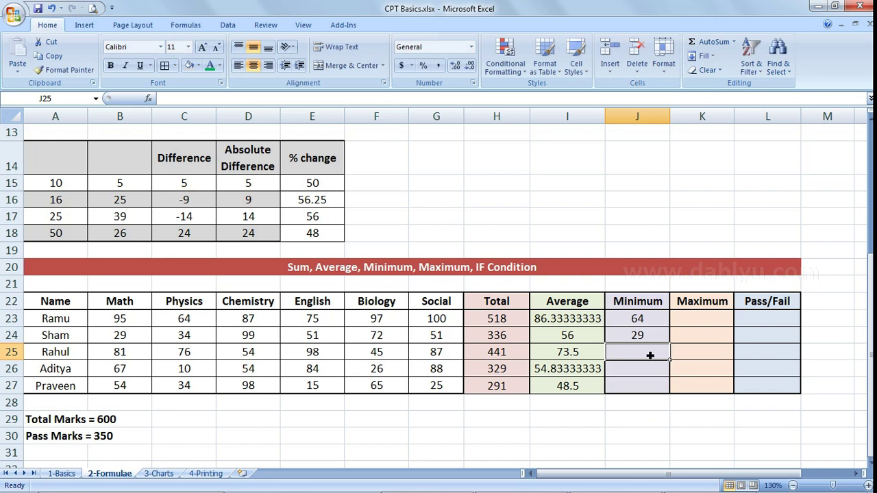
left_click_drag(455, 340, 137, 339)
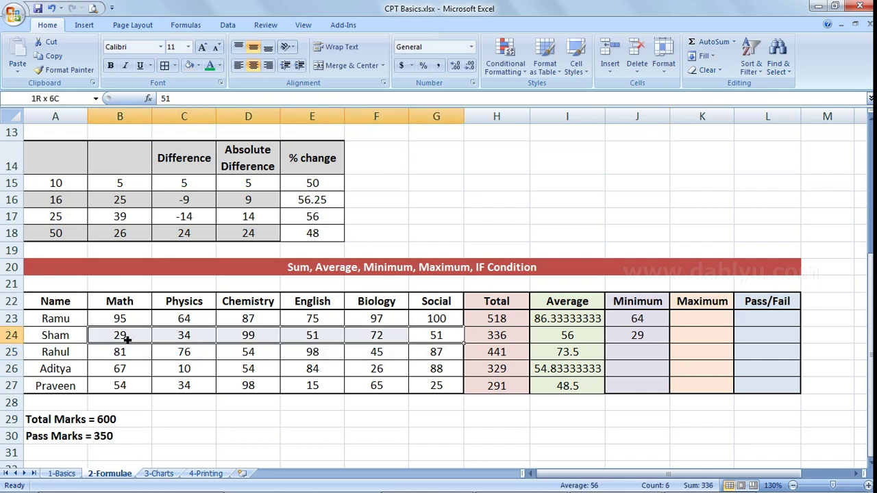
left_click(644, 337)
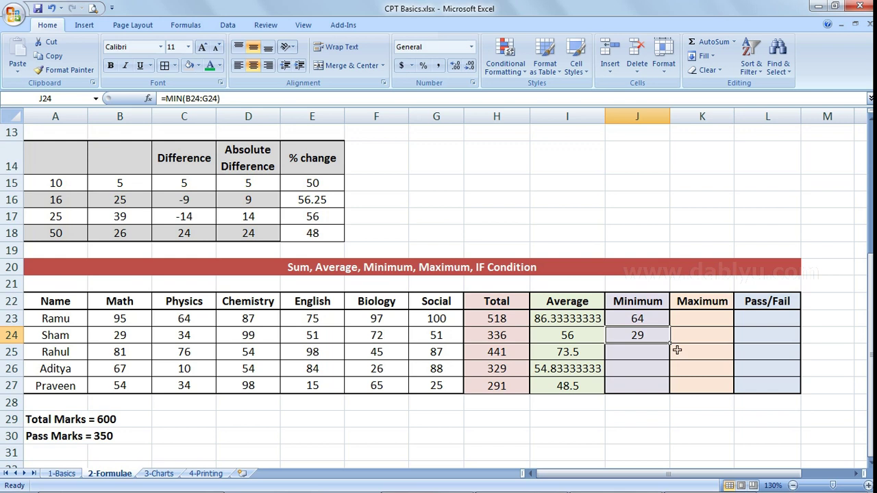
left_click_drag(670, 344, 664, 391)
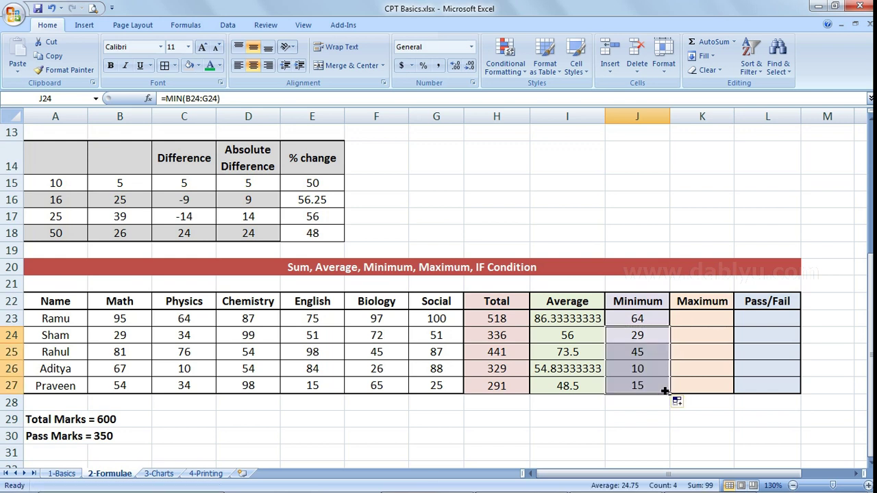
left_click_drag(647, 320, 651, 384)
left_click(41, 337)
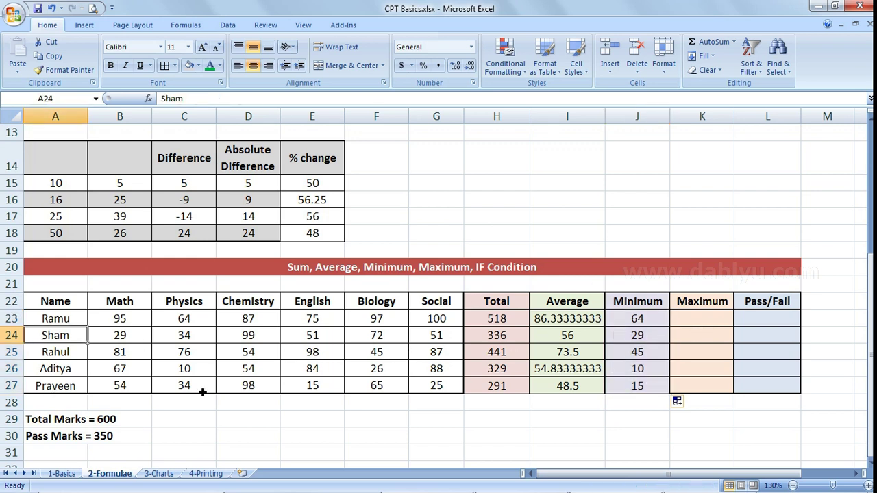
- Enter =MAX(B23:G23) in K23 and =MAX(B24:G24) in K24
left_click(635, 322)
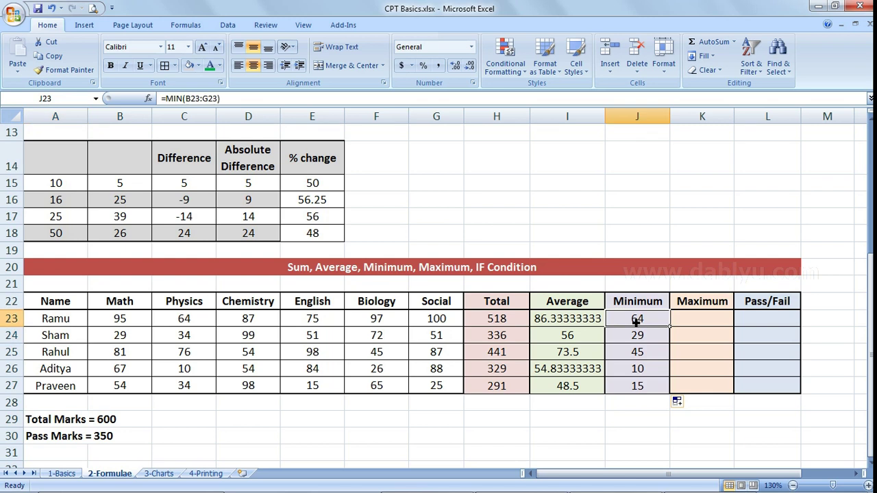
left_click(716, 327)
type("=max")
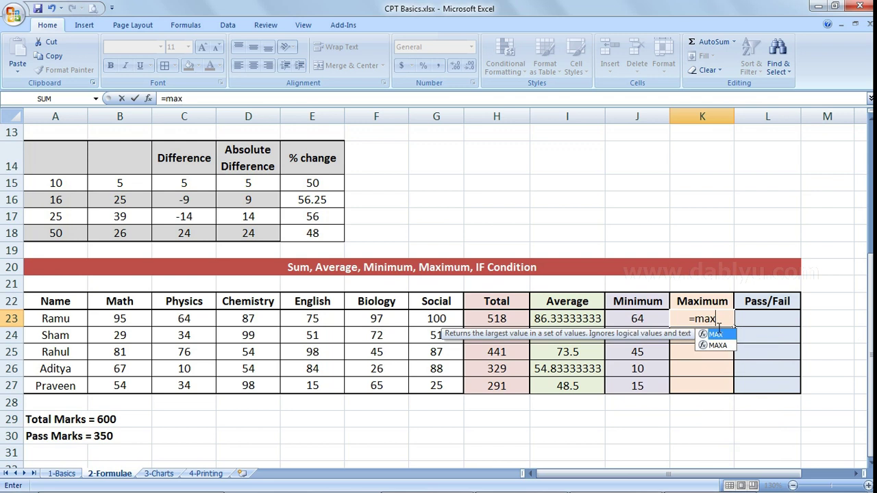
type("(")
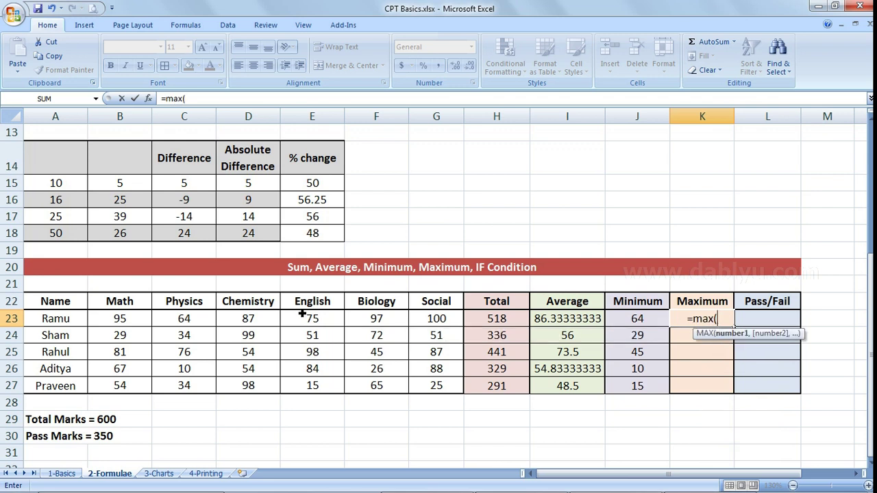
left_click_drag(123, 321, 430, 326)
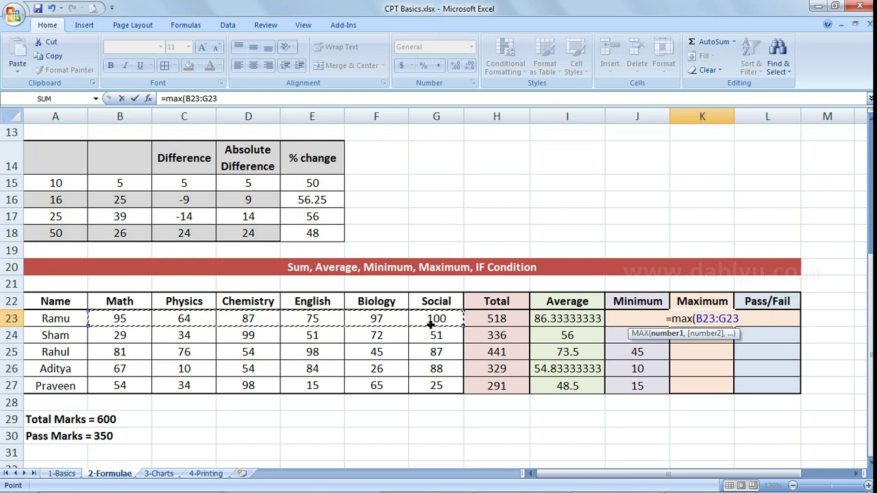
type(")")
key("Return")
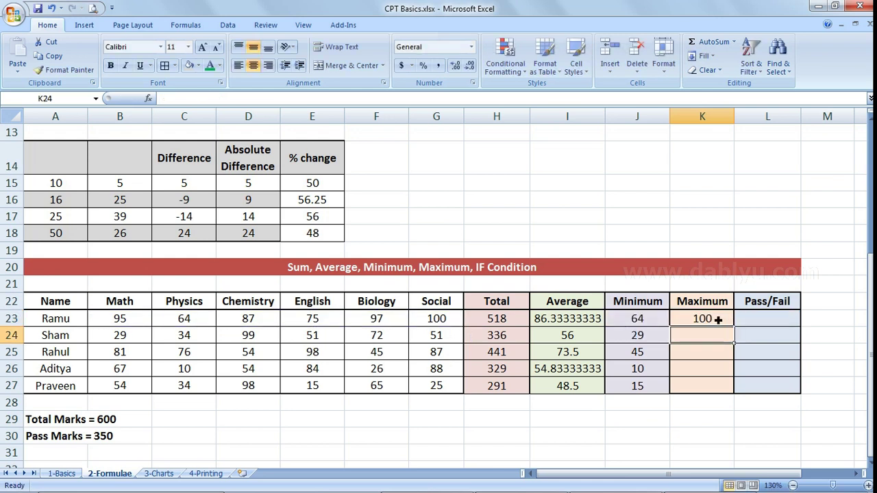
type("=max(")
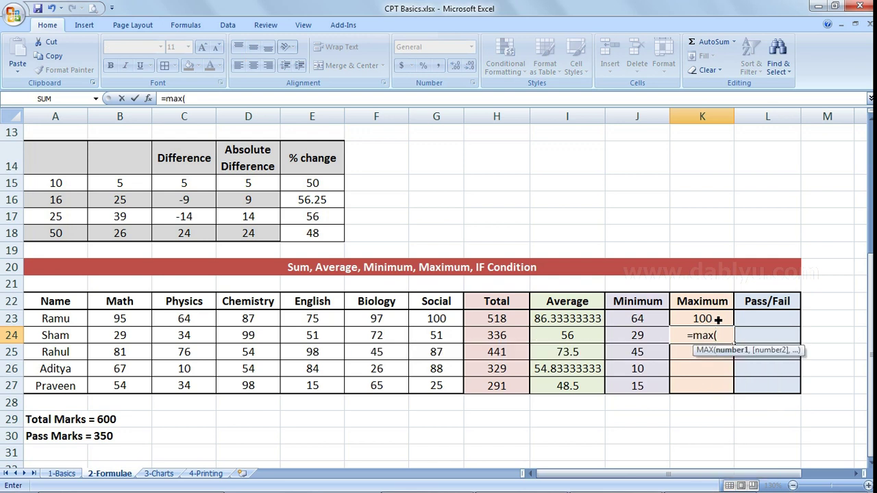
left_click_drag(134, 335, 433, 335)
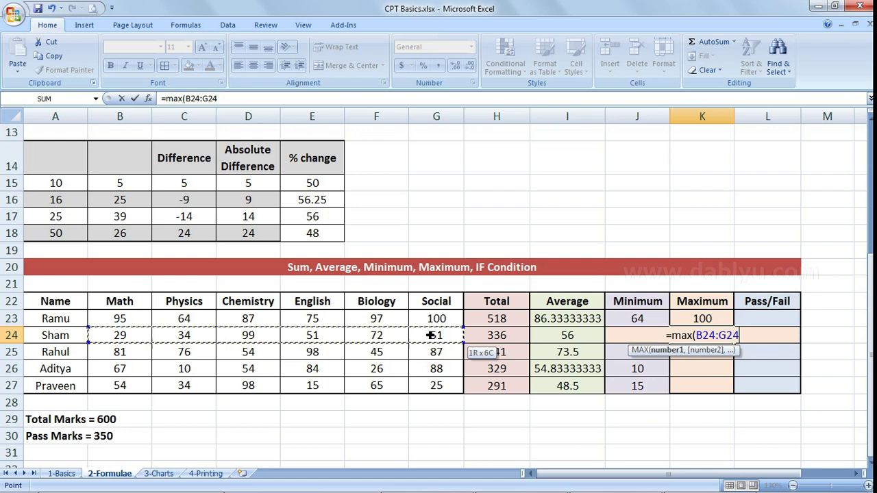
type(")")
key("Return")
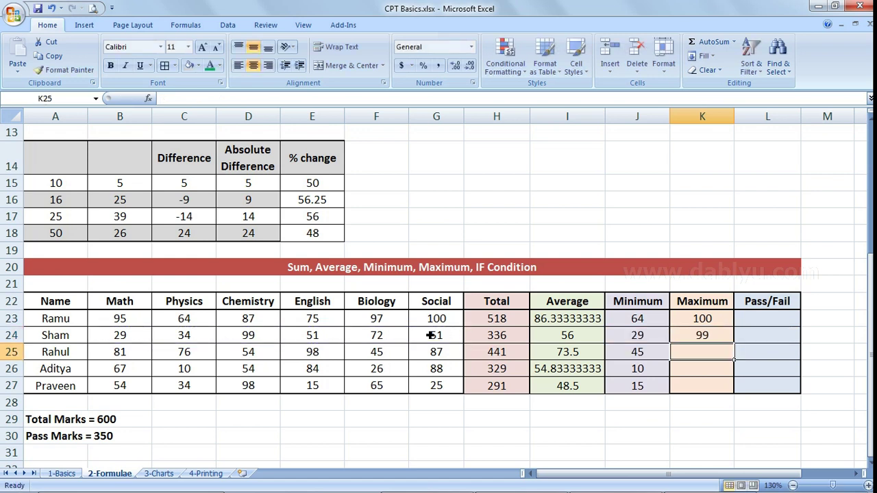
- Copy the K24 maximum formula down to K27, giving 100, 99, 98, 88 and 98
left_click(702, 321)
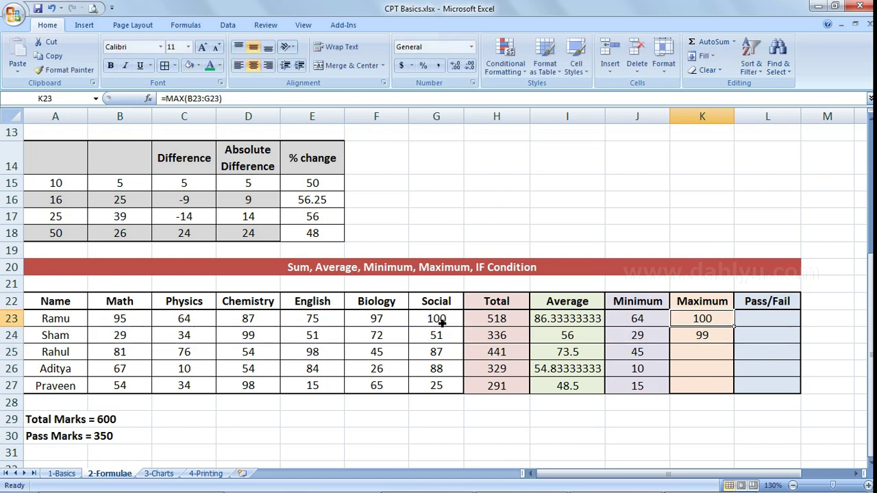
left_click(712, 340)
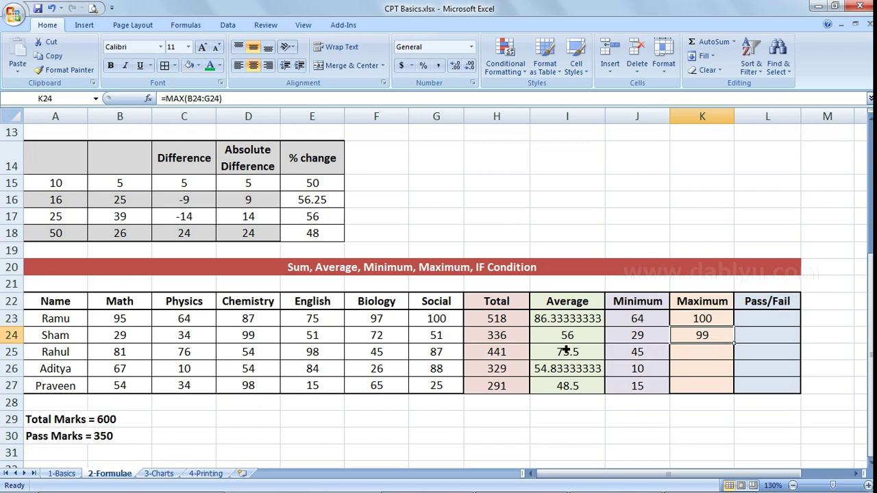
left_click(247, 336)
left_click(712, 339)
left_click_drag(734, 343, 737, 397)
left_click(723, 368)
left_click_drag(703, 322, 709, 387)
left_click_drag(637, 320, 643, 394)
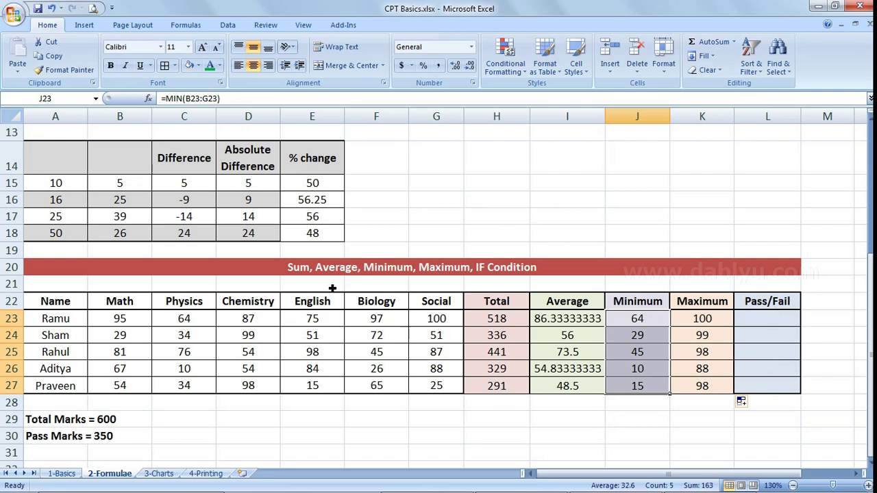
left_click(303, 272)
left_click(502, 327)
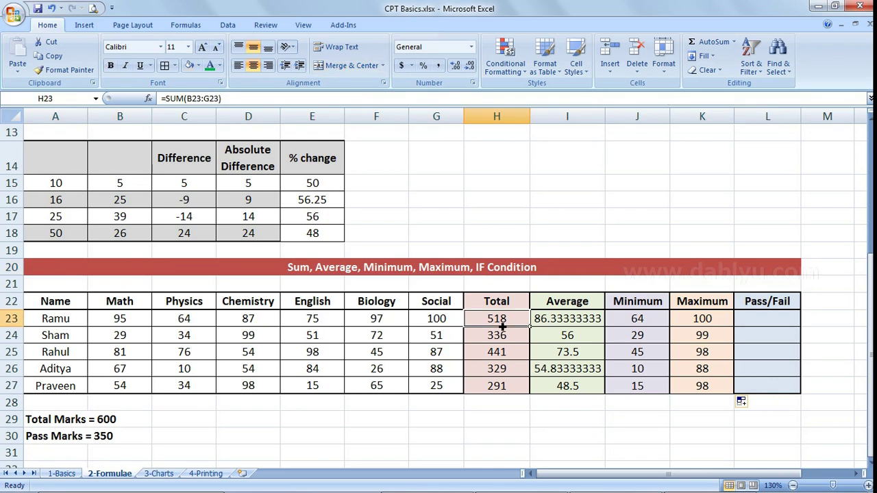
left_click(577, 322)
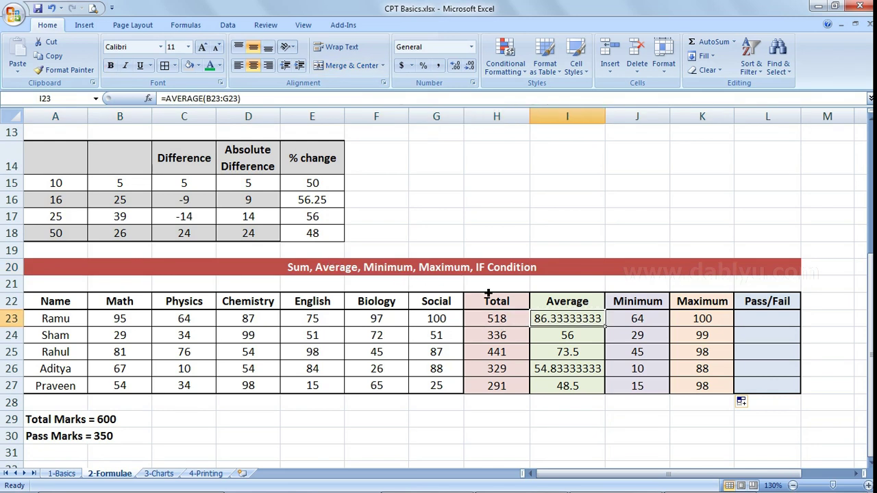
left_click(702, 325)
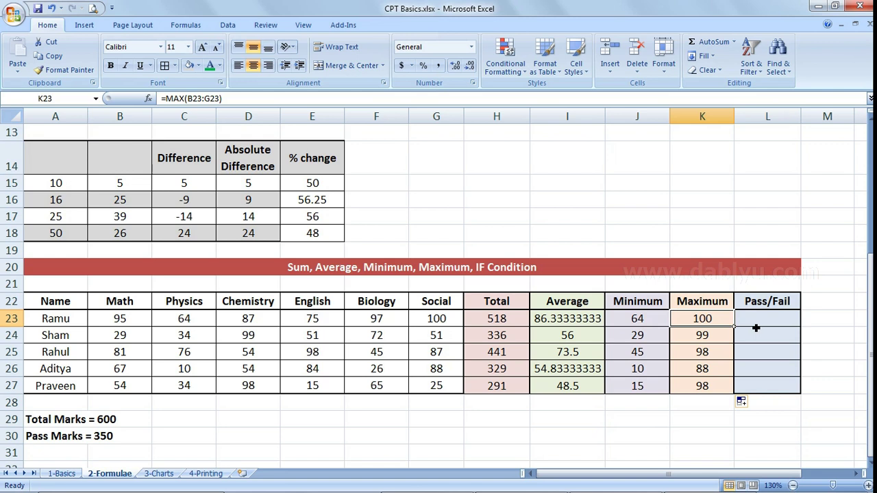
left_click(759, 324)
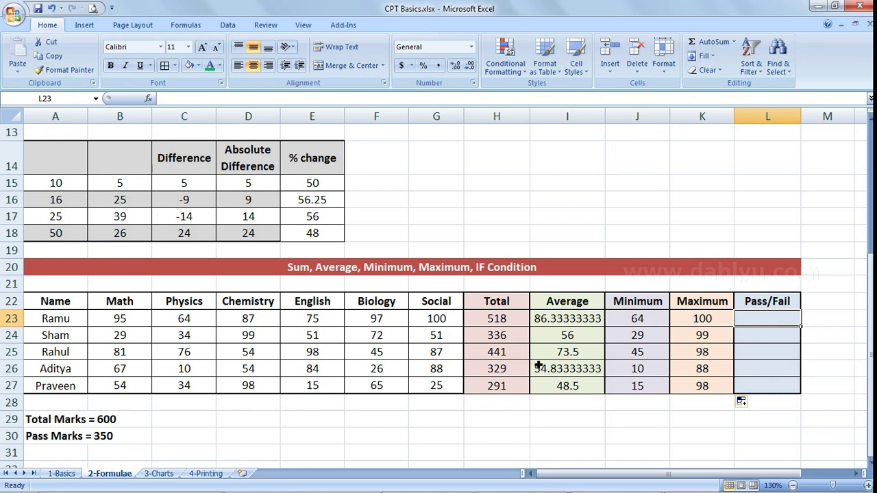
- Check the Pass Marks = 350 note in row 30
left_click(108, 446)
left_click(50, 440)
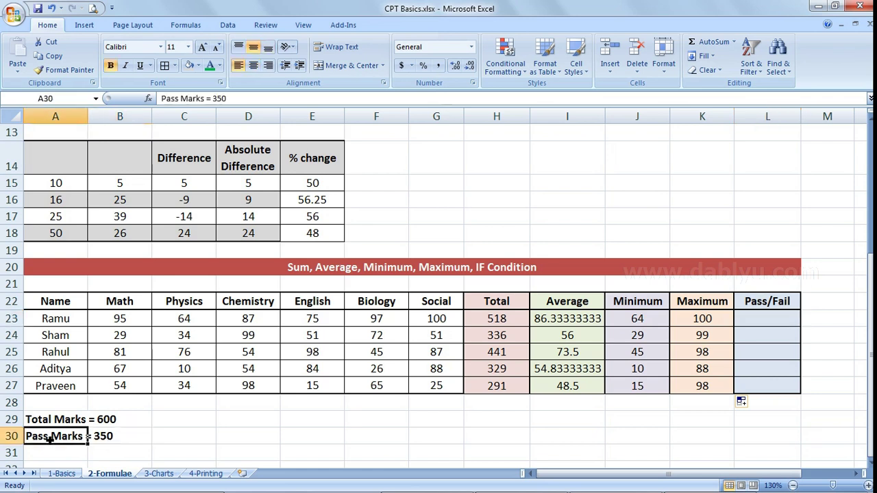
left_click(213, 442)
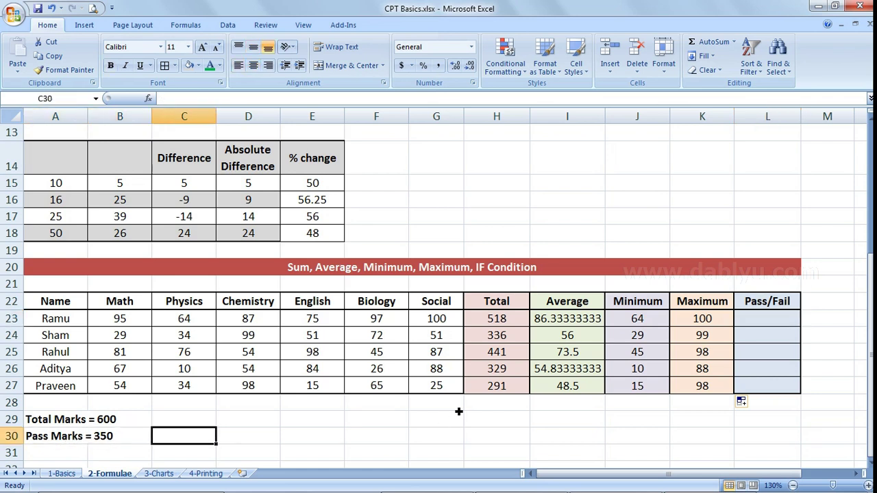
- Enter Pass in L23 and Falied in L24, then select both sample cells
left_click(772, 324)
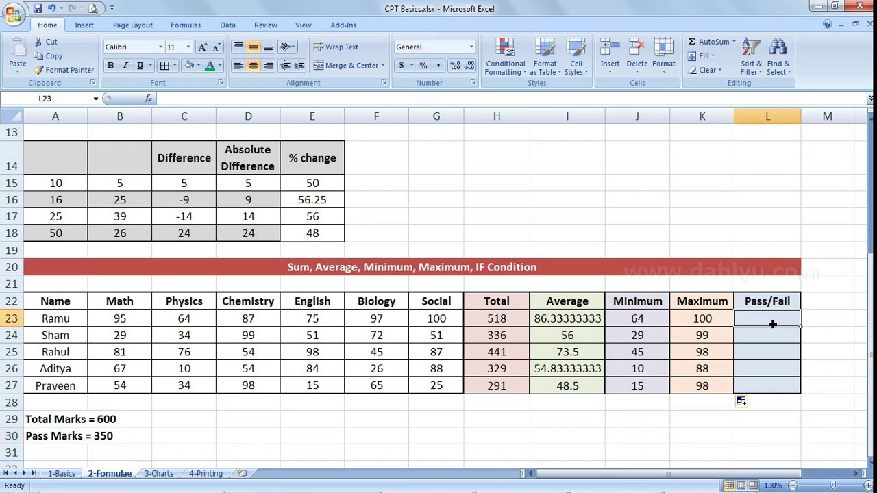
key("Left")
key("Left")
key("Left")
key("Left")
key("Right")
key("Right")
key("Right")
key("Right")
type("Pass")
key("Return")
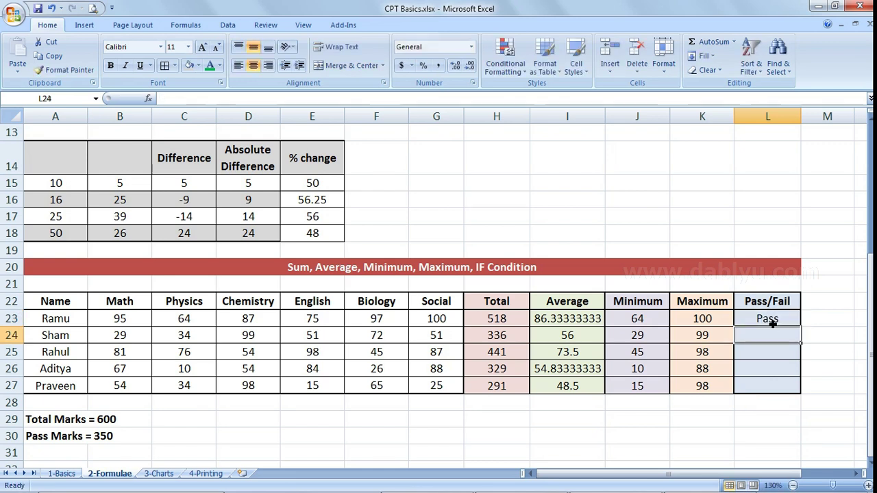
type("Falied")
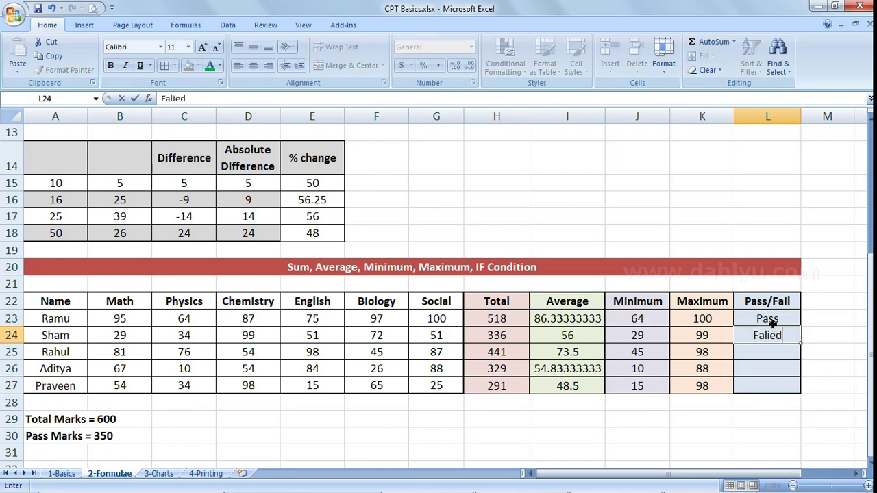
key("Return")
left_click(771, 325)
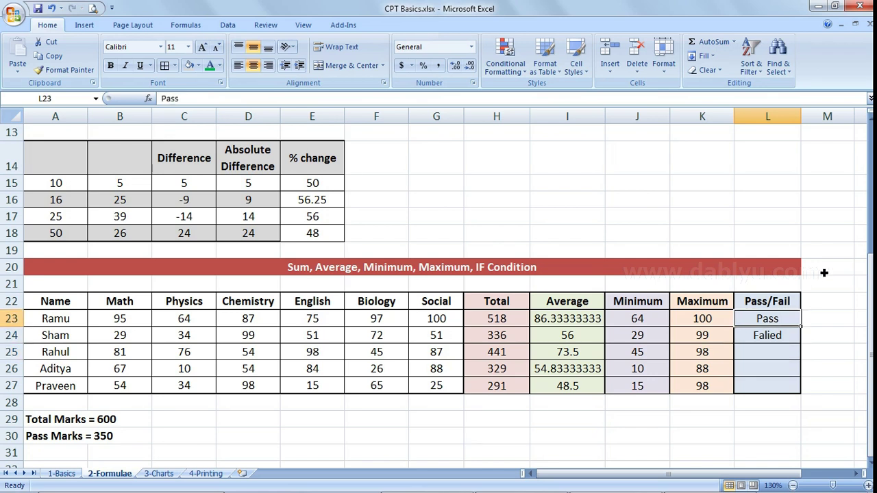
key("shift+Down")
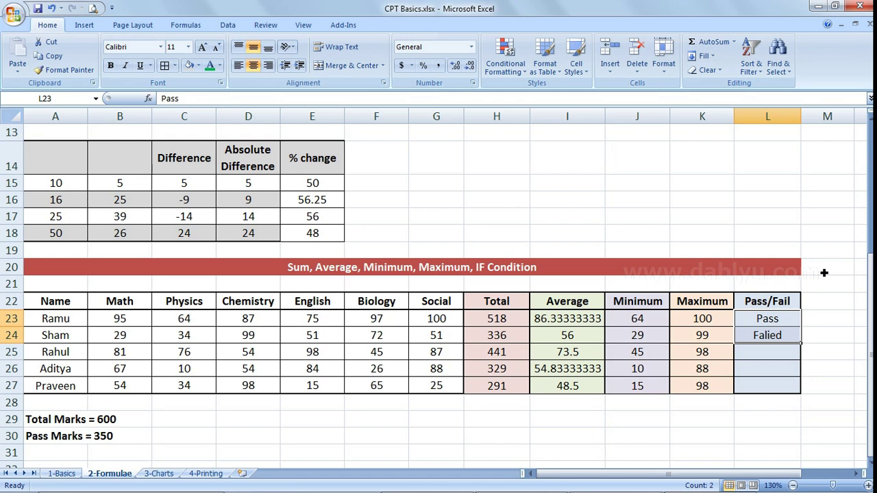
- Clear the sample entries in L23:L24 and begin the formula =if( in L23
key("Delete")
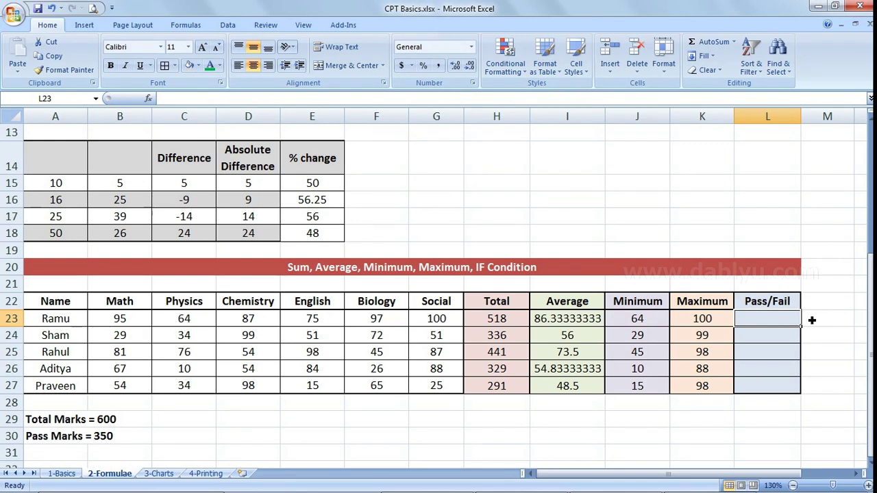
type("=if")
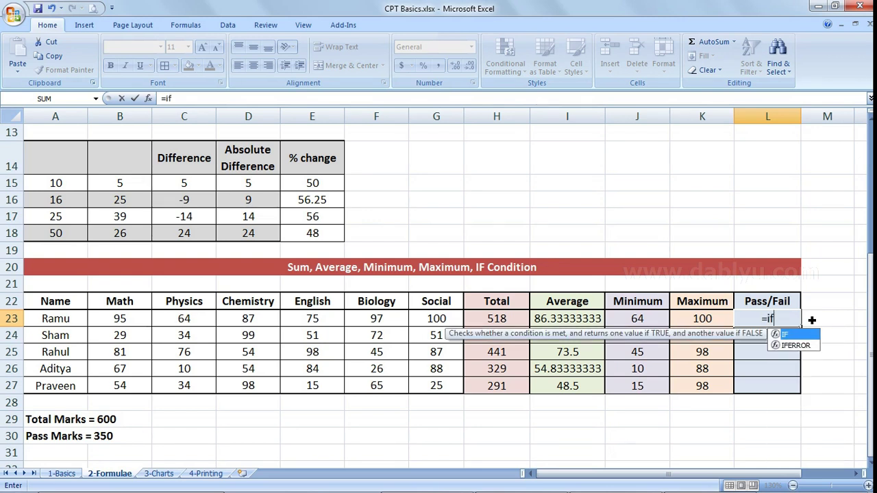
type("(")
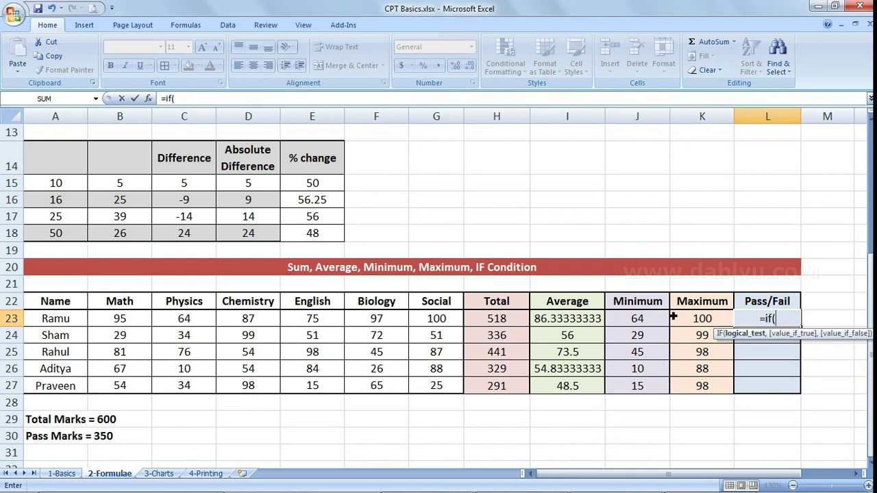
- Complete =IF(H23>350,"Pass","Fail") in L23 so the first student shows Pass
left_click(502, 318)
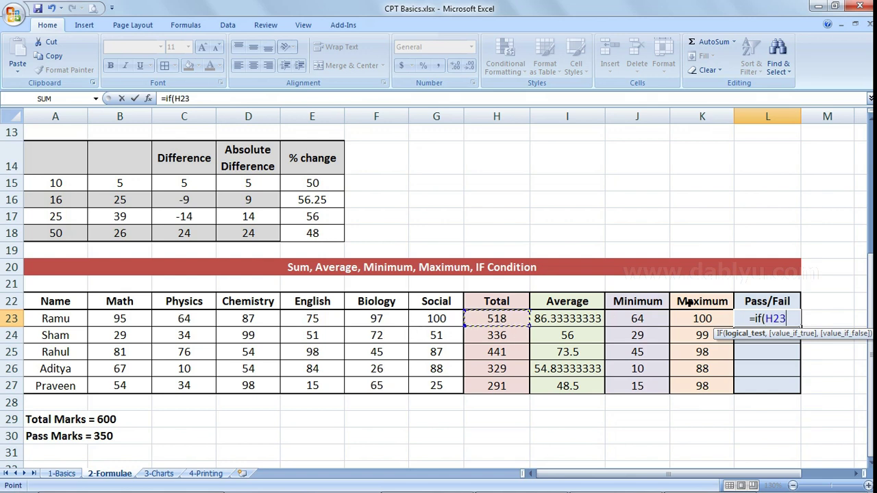
type(">3")
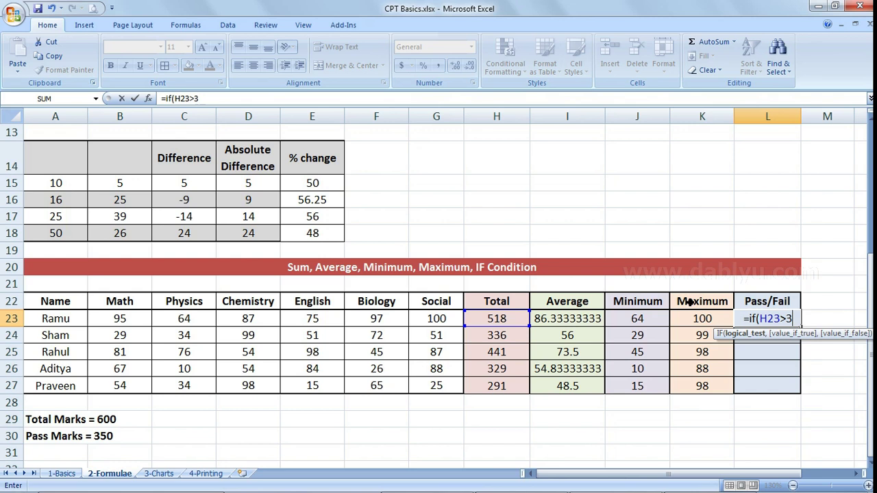
type("50")
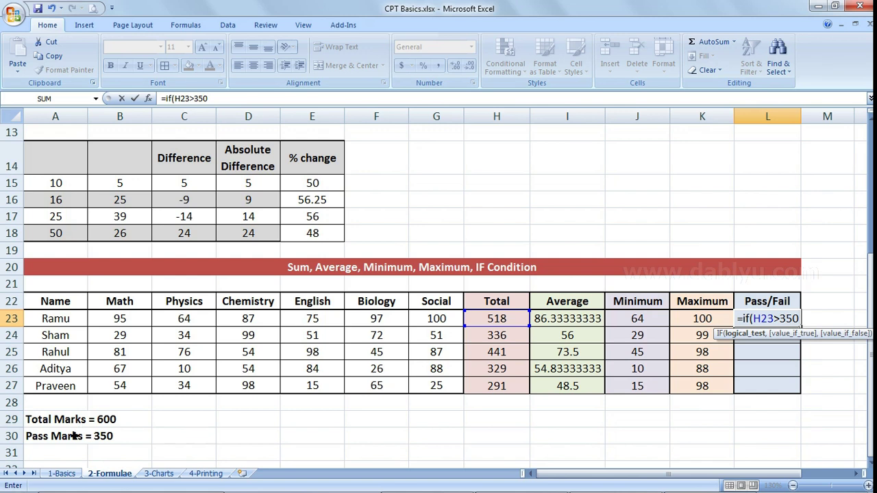
type(",")
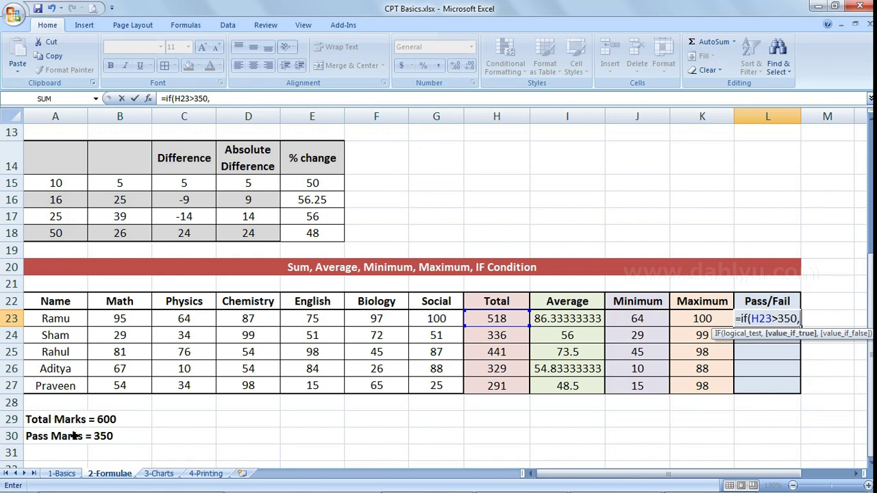
type("\"Pass")
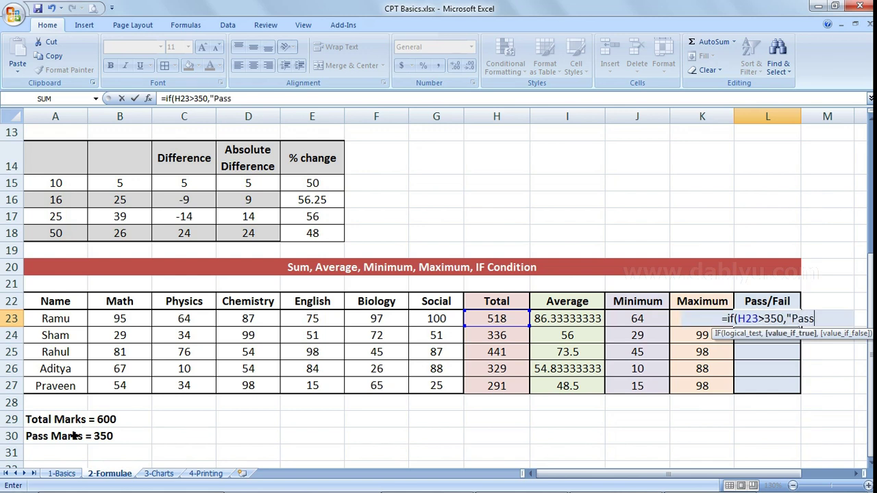
type("\"")
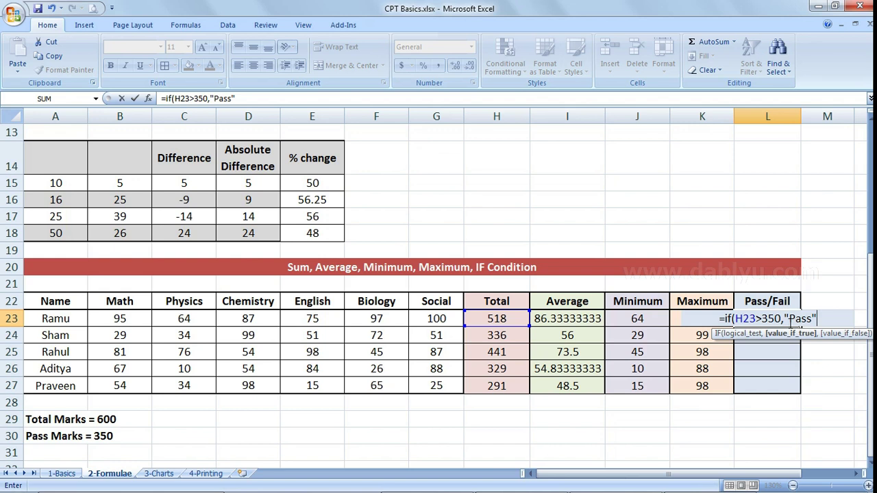
left_click(789, 319)
left_click_drag(812, 319, 821, 322)
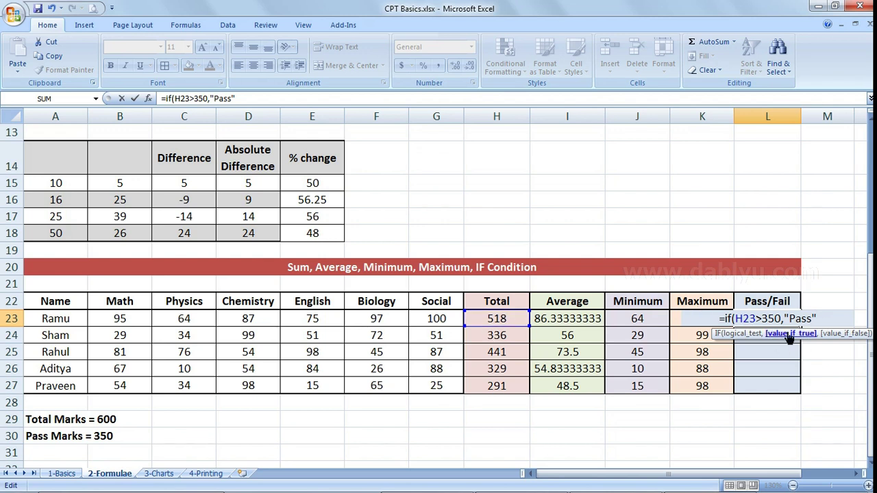
type(",")
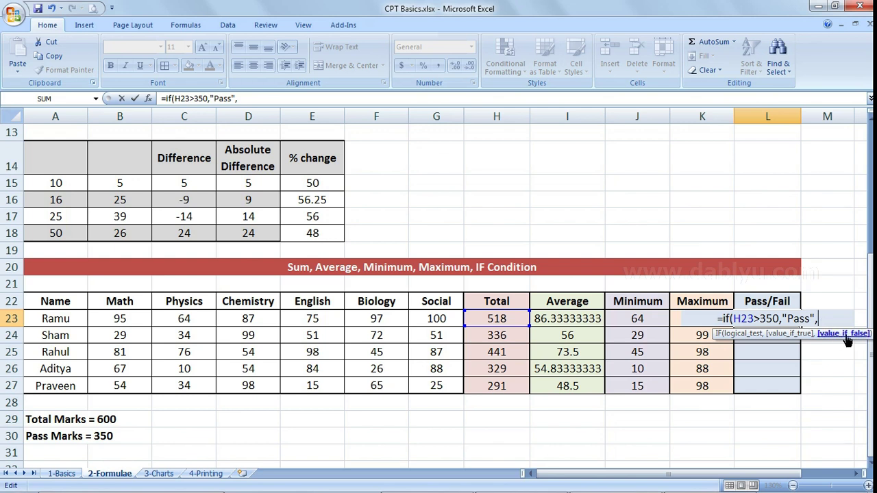
double_click(741, 319)
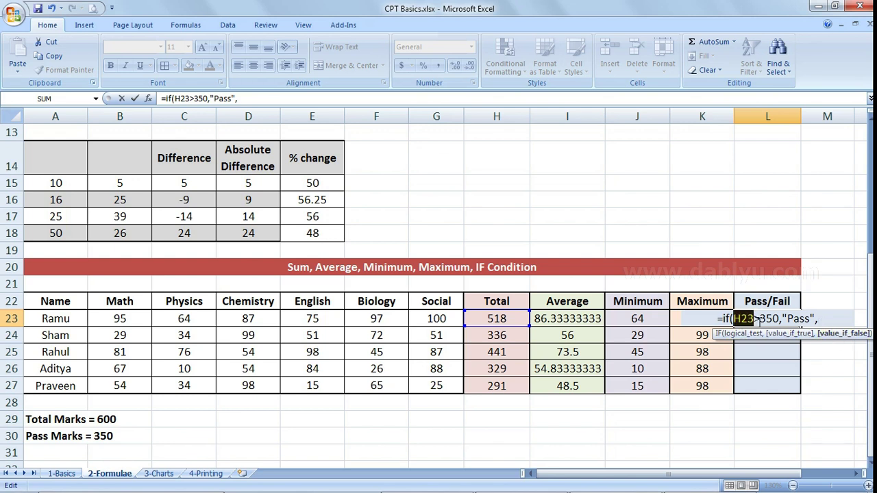
left_click(786, 320)
left_click(823, 323)
type("\"")
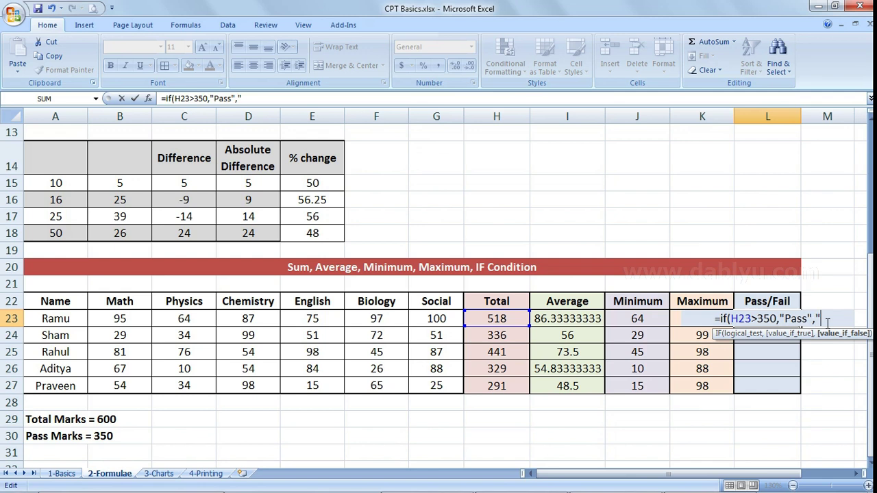
type(",\"Fail")
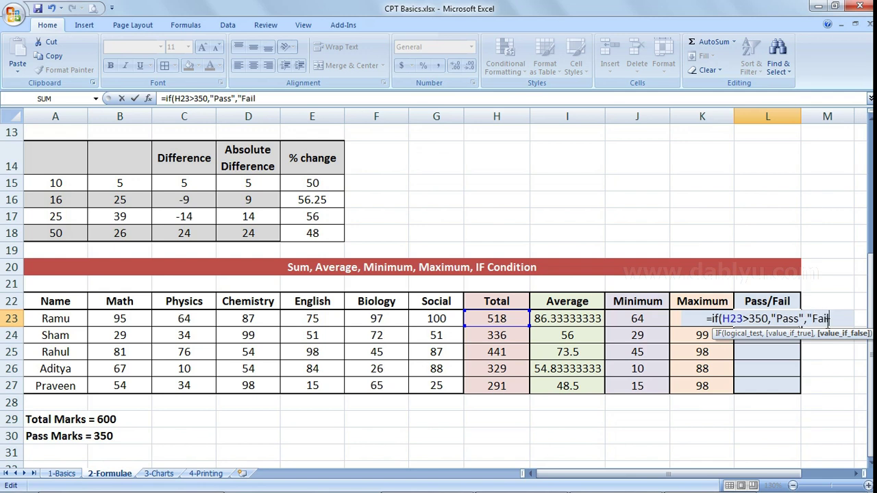
type("\"")
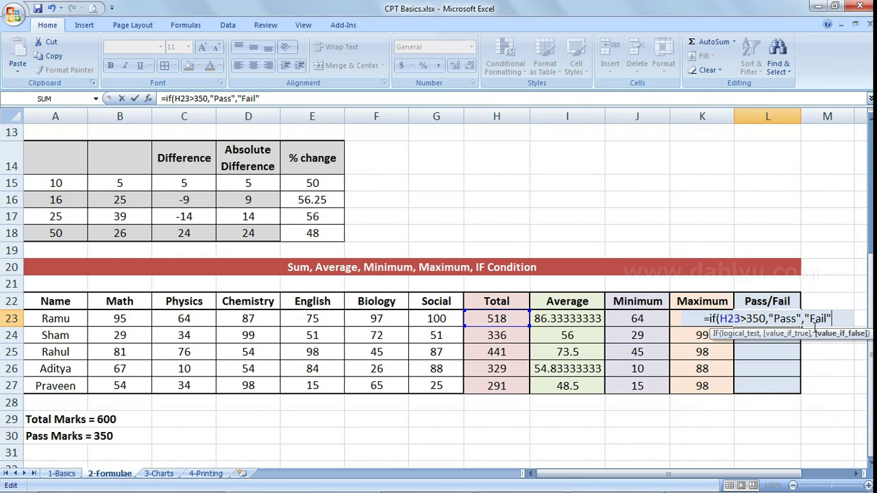
type(")")
key("Return")
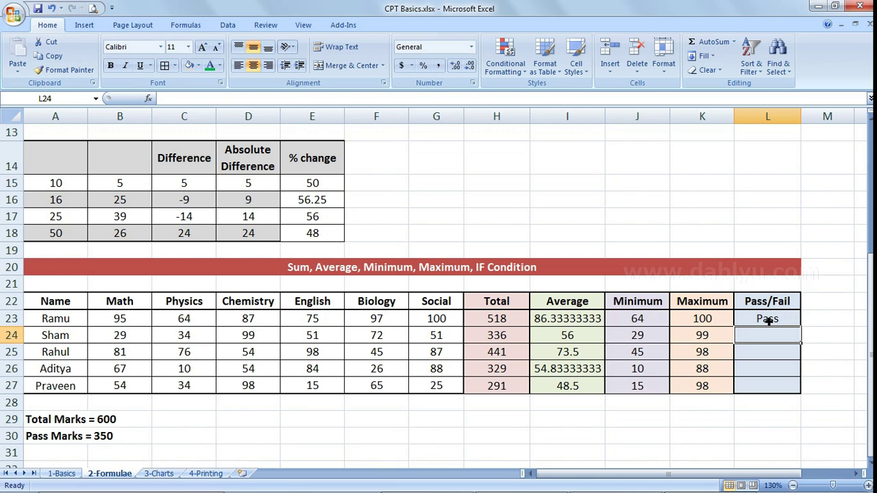
- Enter =IF(H24>350,"Pass","Fail") in L24, giving Fail for the 336 total
left_click(769, 321)
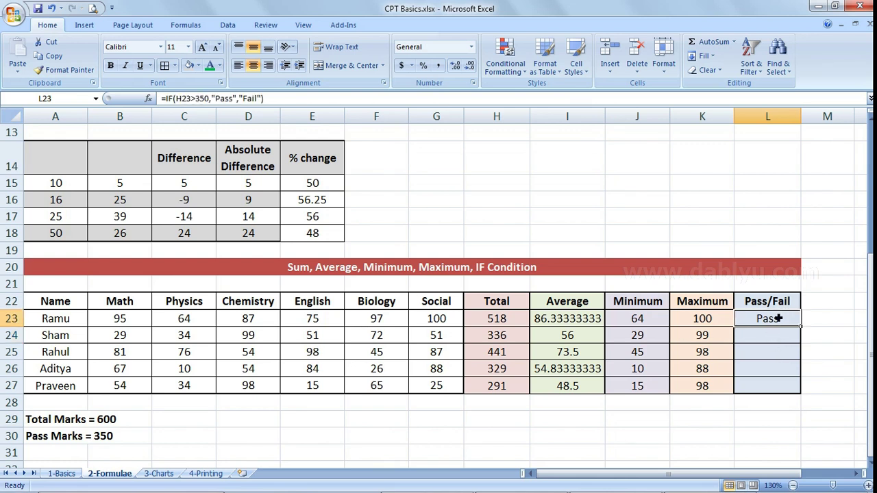
left_click(757, 341)
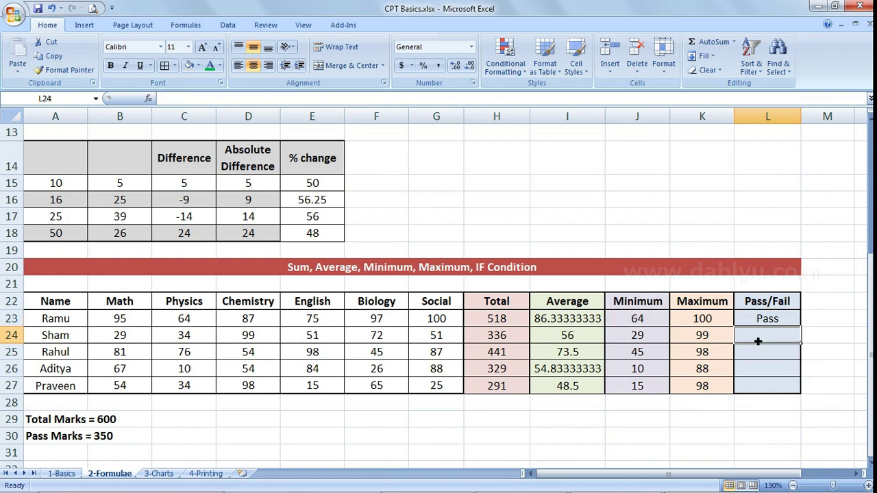
type("=if(")
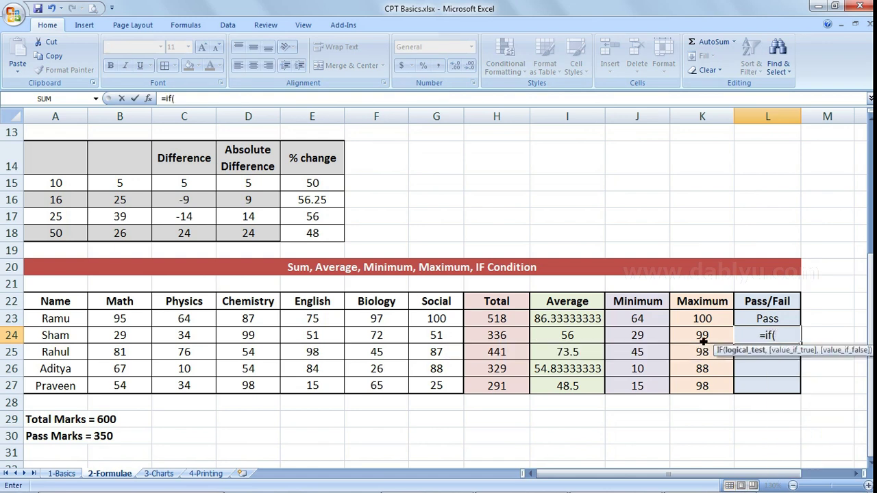
left_click(505, 341)
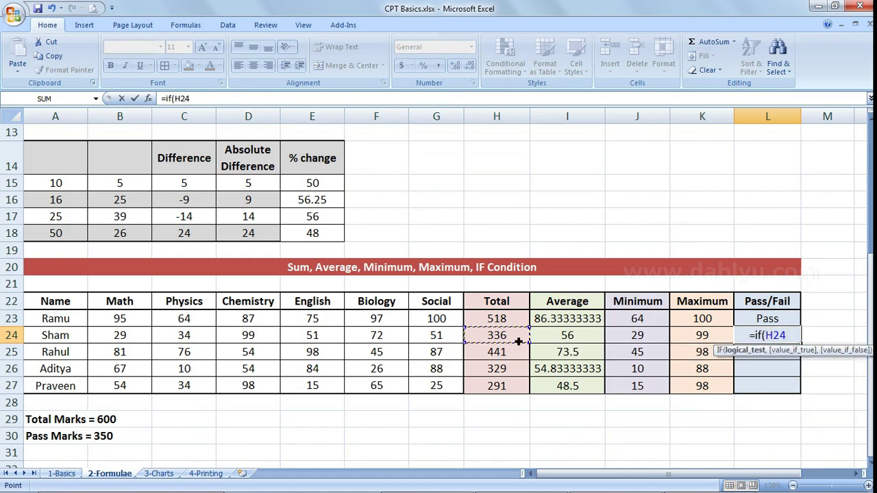
type(">350,")
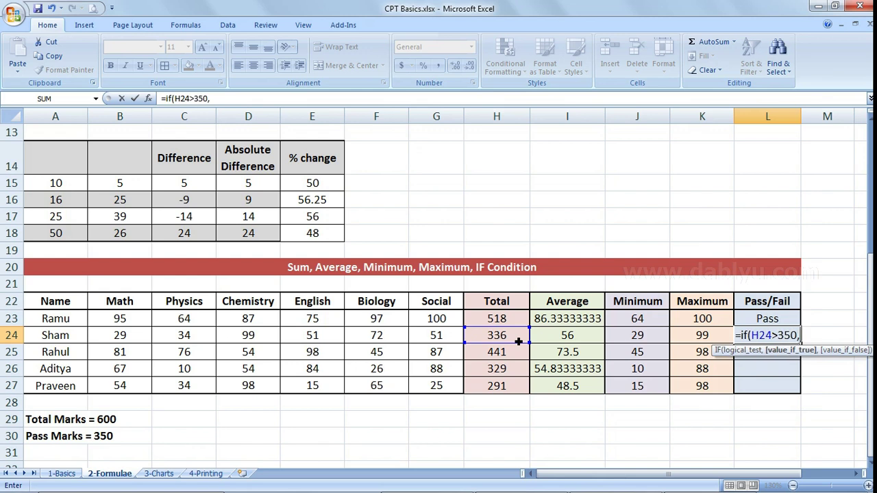
type("\"P")
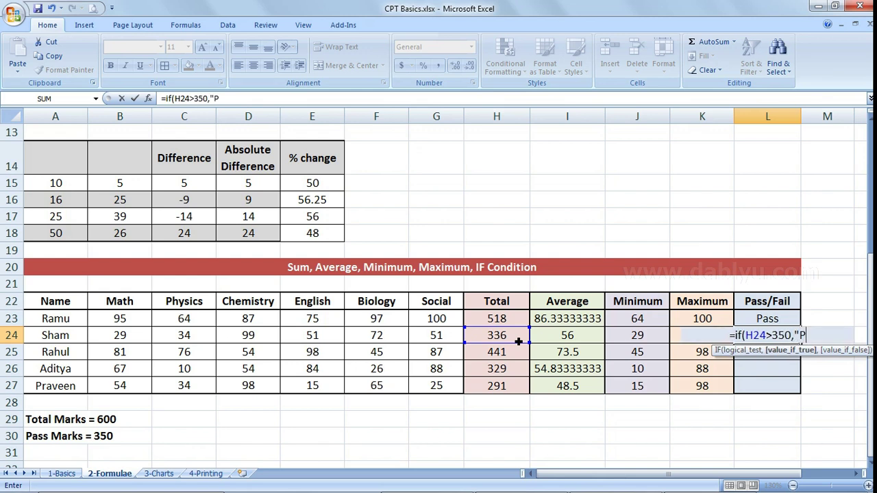
type("ass\",\"Fail")
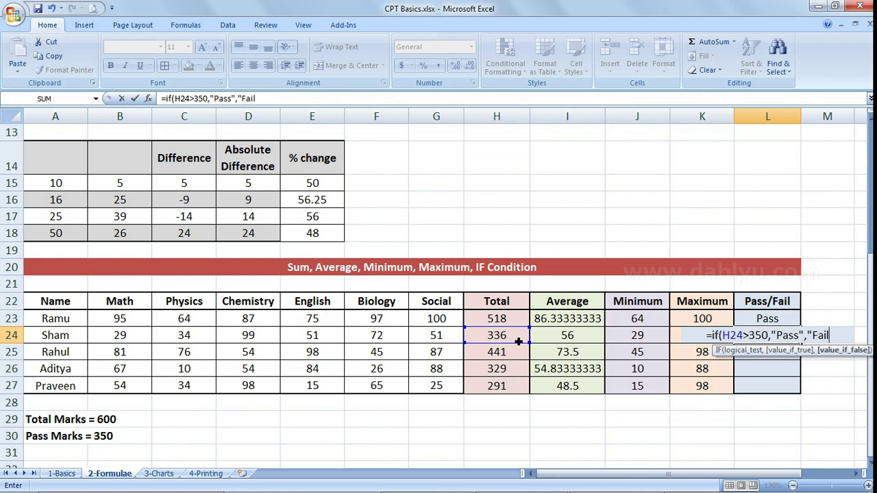
type("\")")
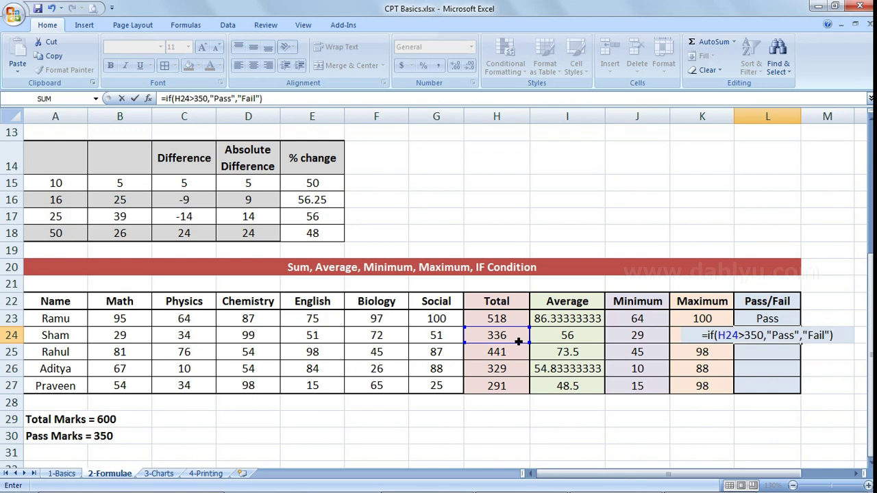
key("Return")
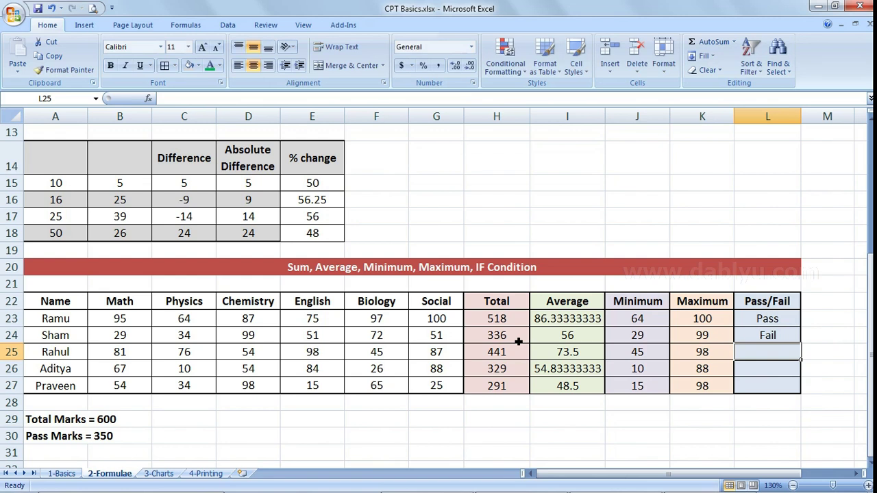
left_click(784, 342)
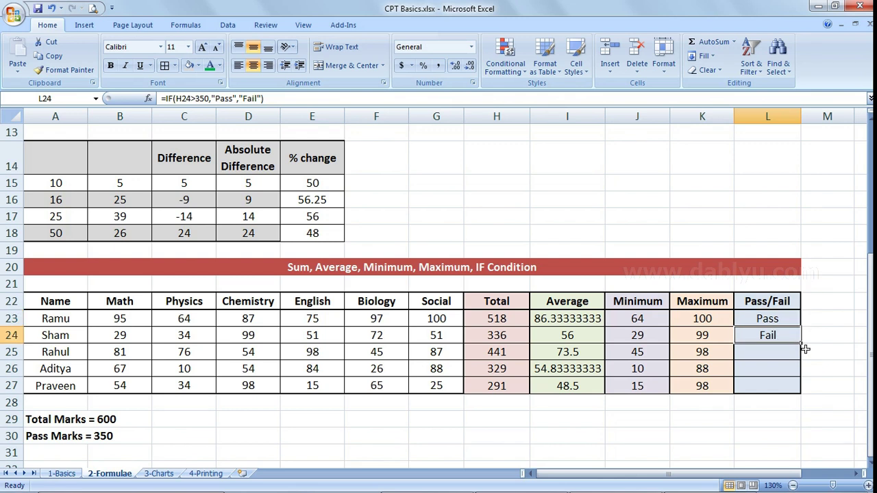
- Fill the L24 formula down to L27, giving Pass, Fail, Fail, and check L26's formula
left_click_drag(804, 350, 802, 394)
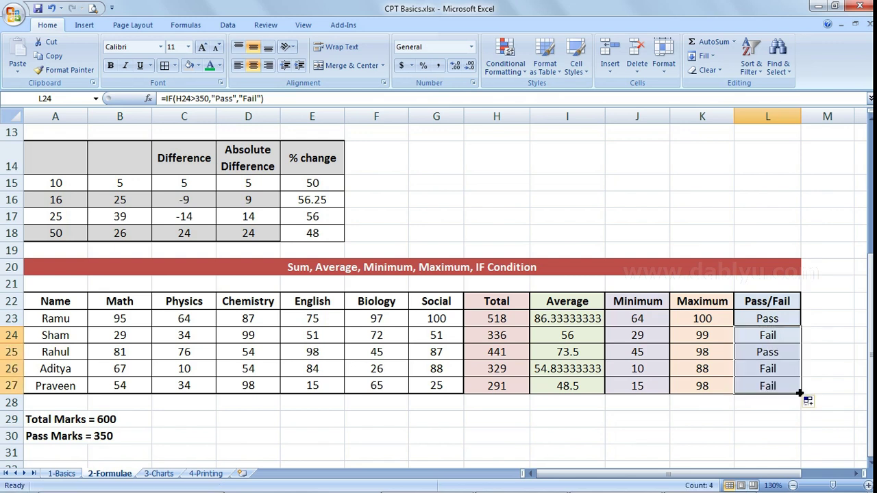
left_click(772, 355)
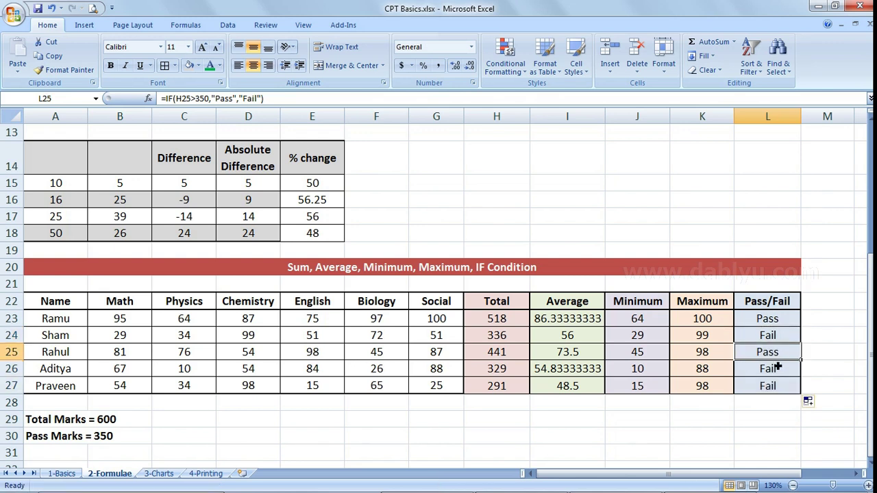
double_click(778, 370)
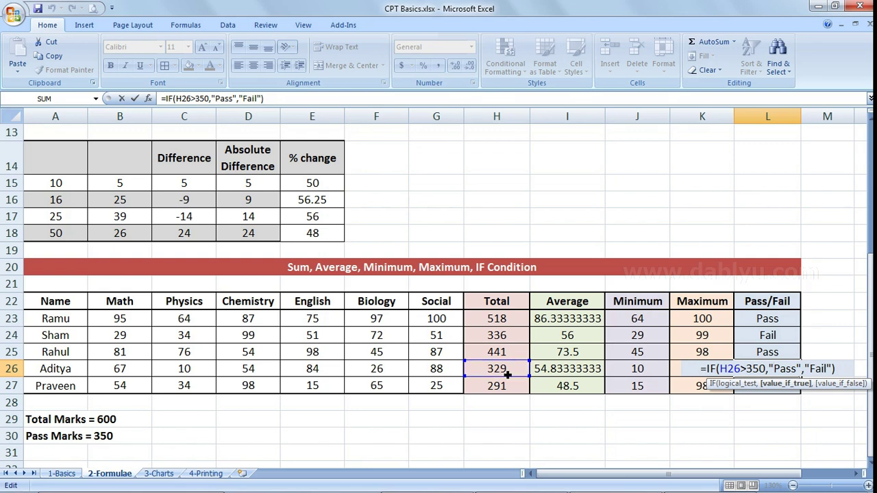
key("Return")
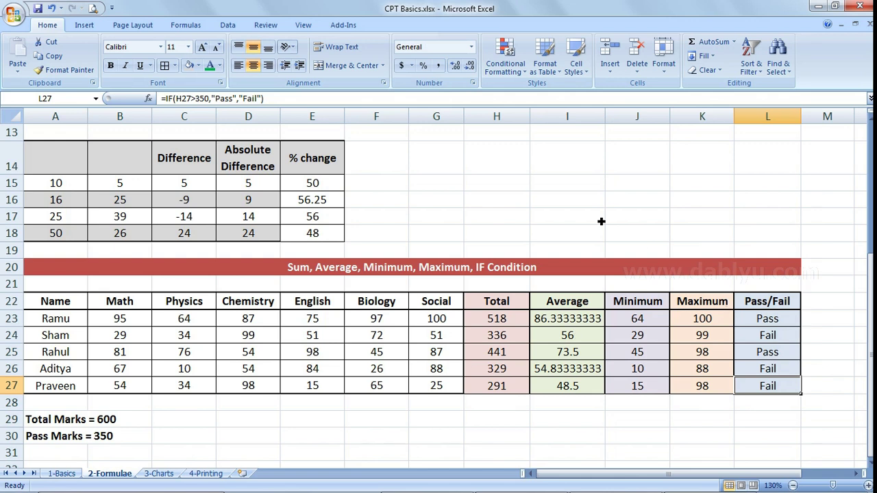
left_click(676, 240)
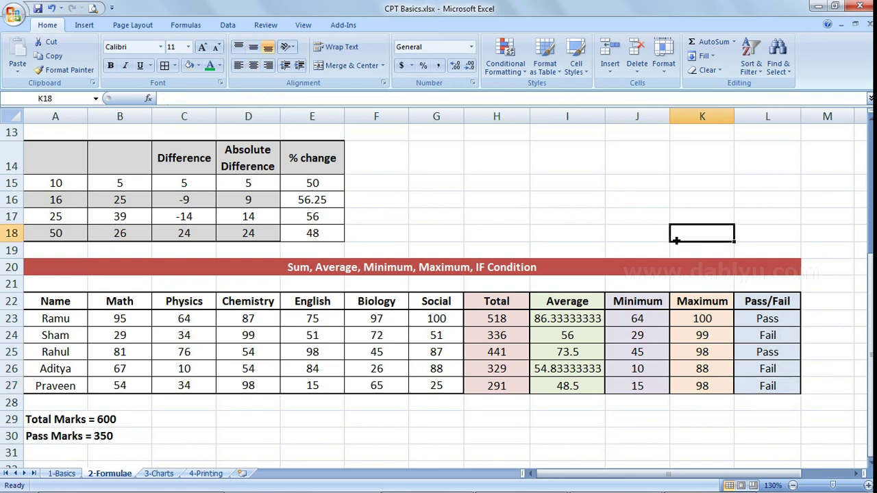
scroll(676, 241, "up", 4)
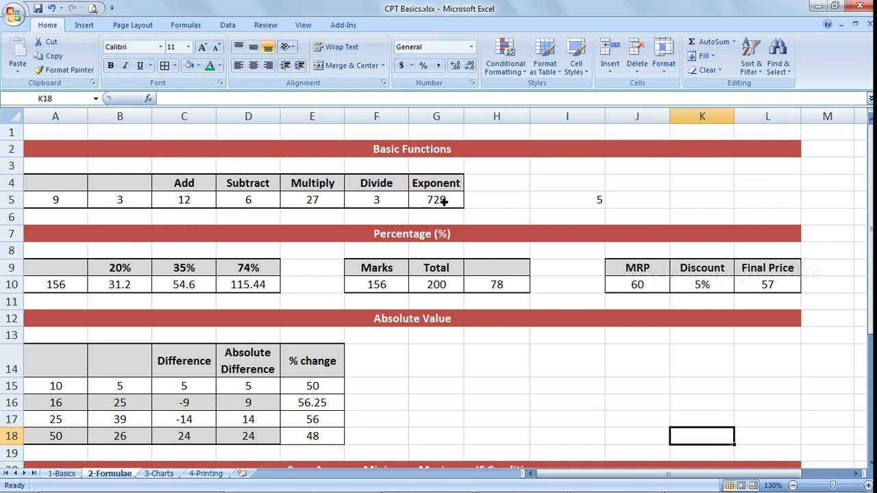
scroll(444, 201, "down", 2)
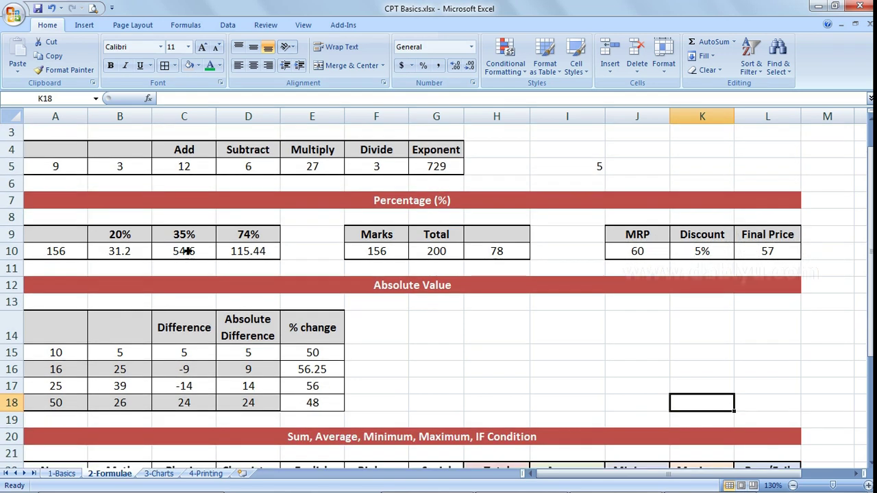
scroll(455, 252, "down", 5)
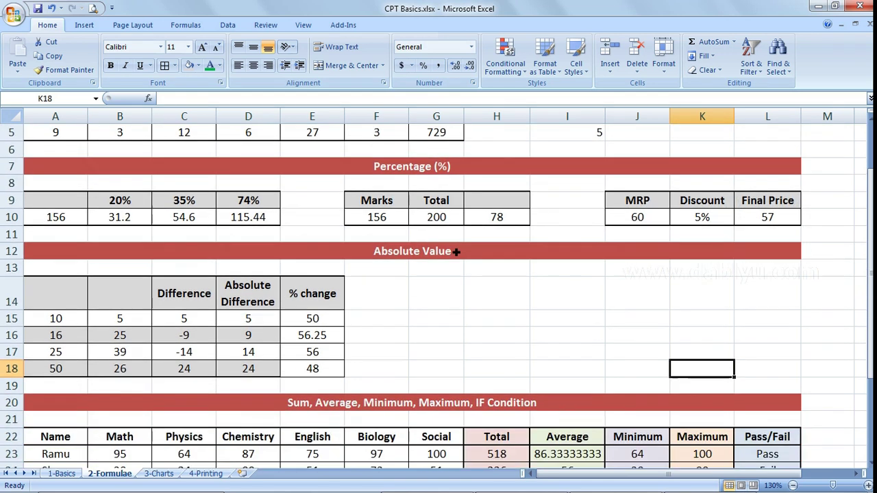
scroll(206, 296, "down", 4)
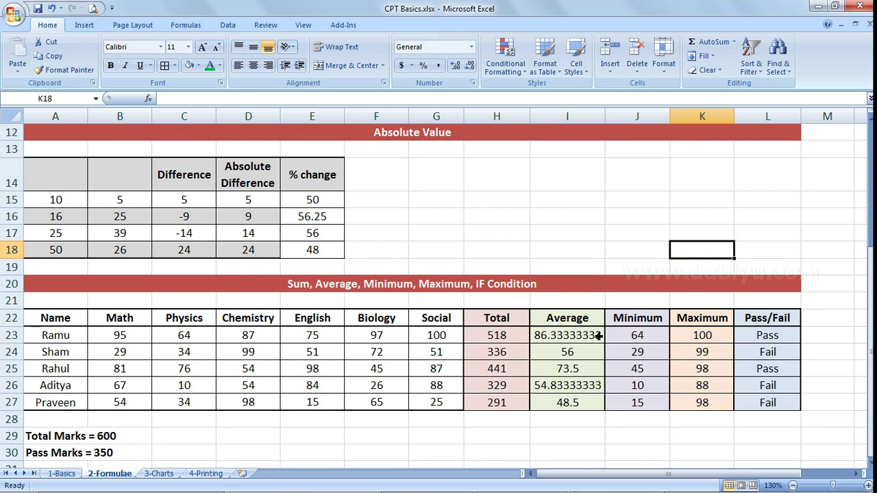
left_click(760, 354)
scroll(761, 353, "up", 2)
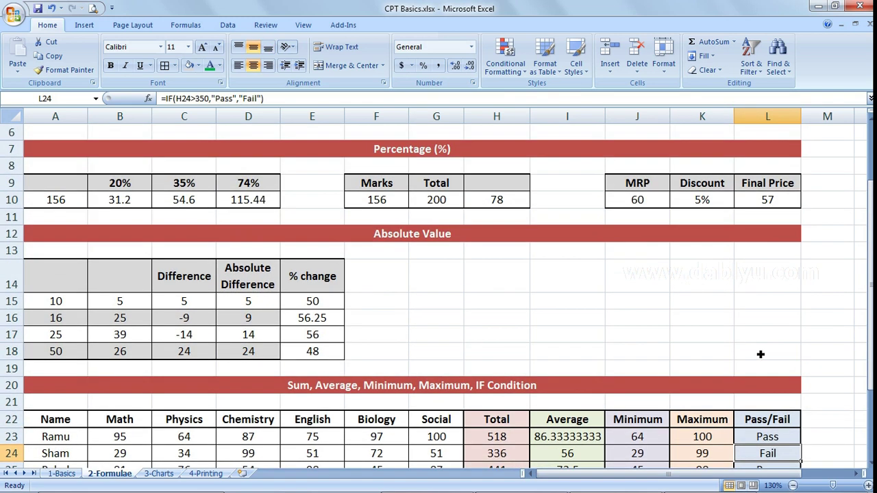
scroll(760, 354, "up", 1)
scroll(760, 354, "up", 1)
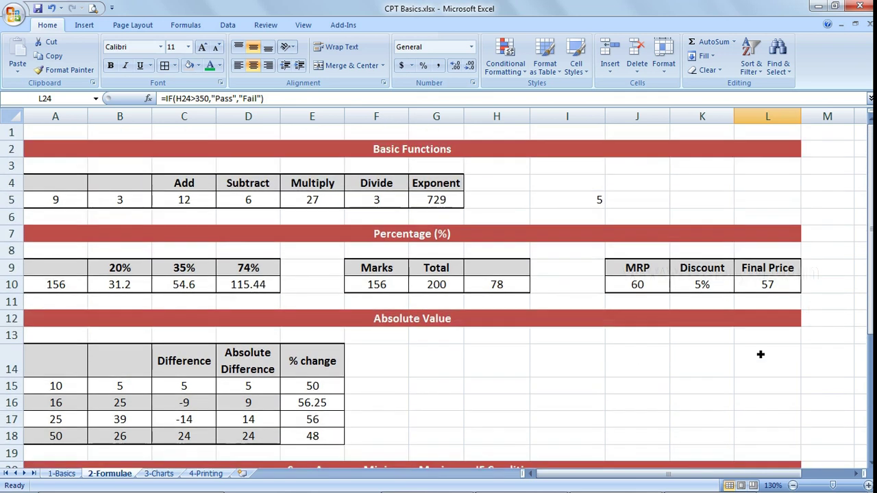
scroll(760, 354, "down", 4)
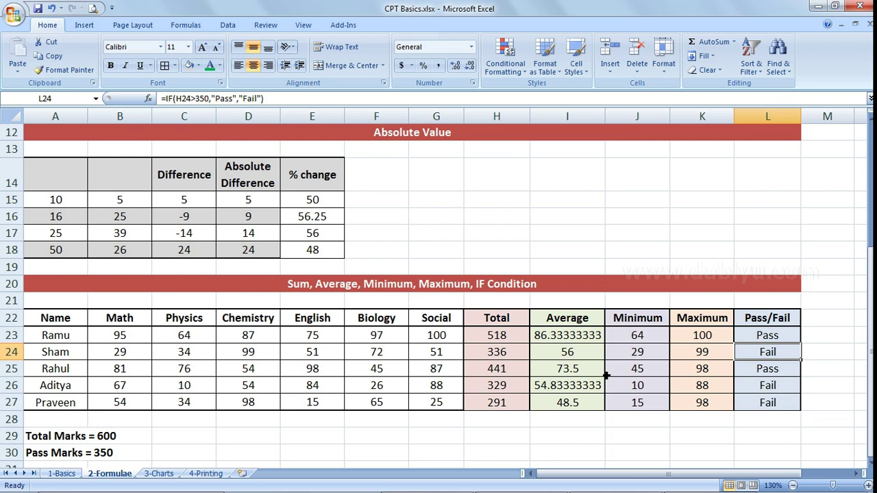
scroll(606, 375, "down", 2)
scroll(558, 375, "up", 2)
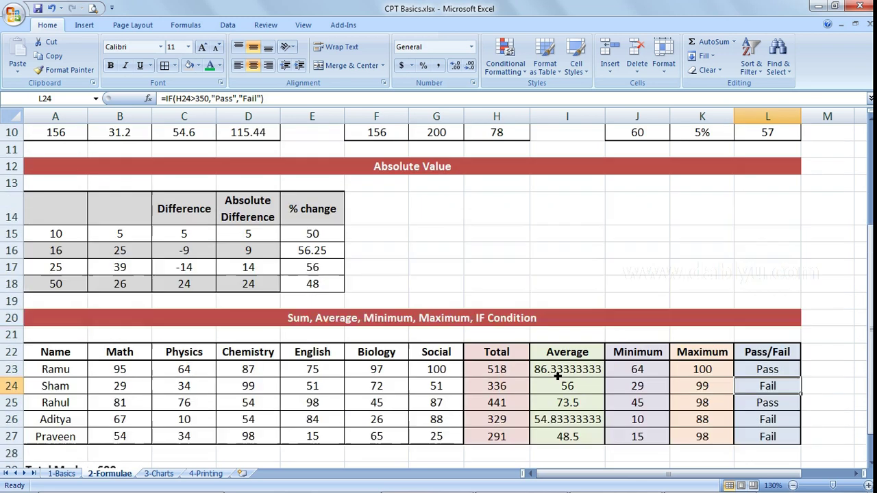
scroll(558, 375, "up", 2)
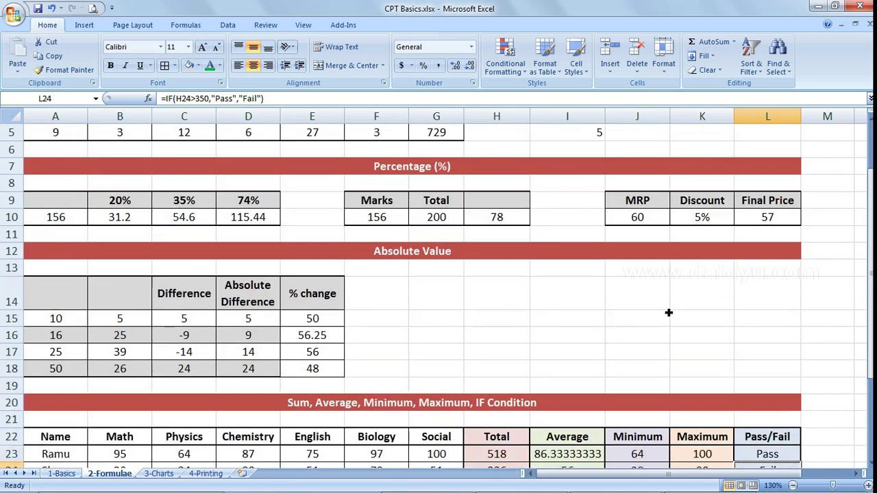
- Review the Final Price formula =(100%-K10)*J10 in L10, then go to the 3-Charts sheet
double_click(771, 217)
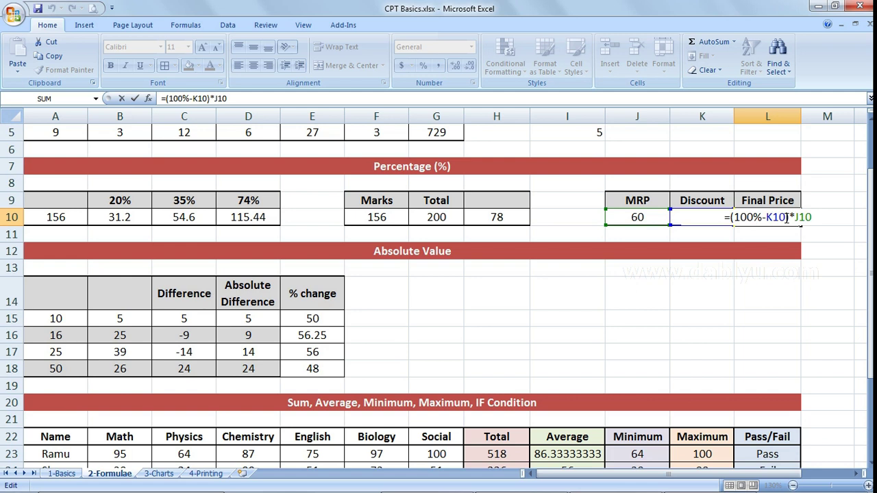
key("Return")
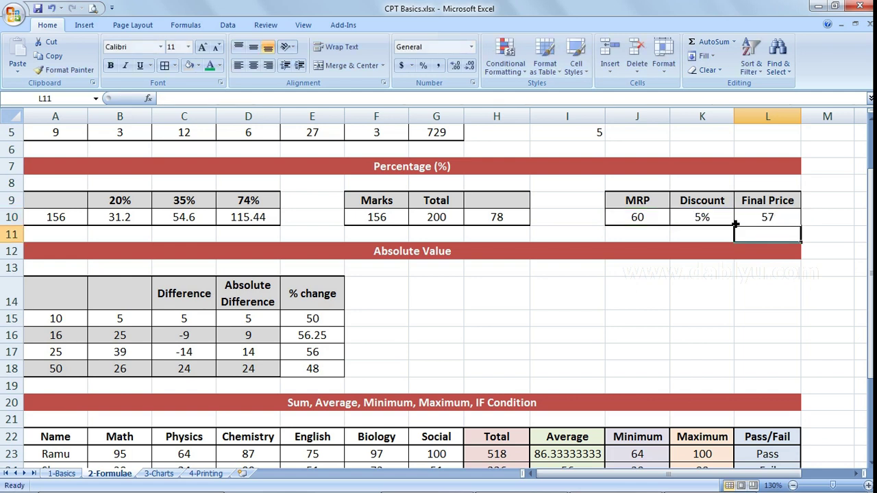
left_click(753, 222)
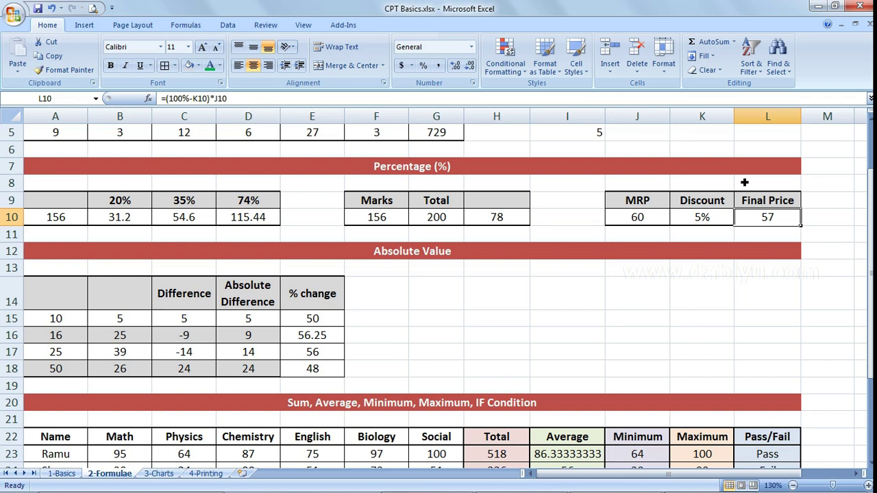
double_click(765, 217)
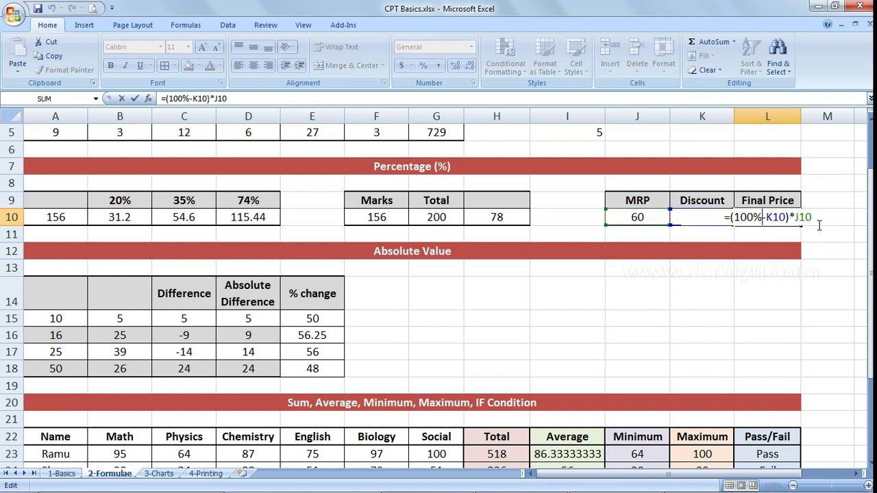
key("Return")
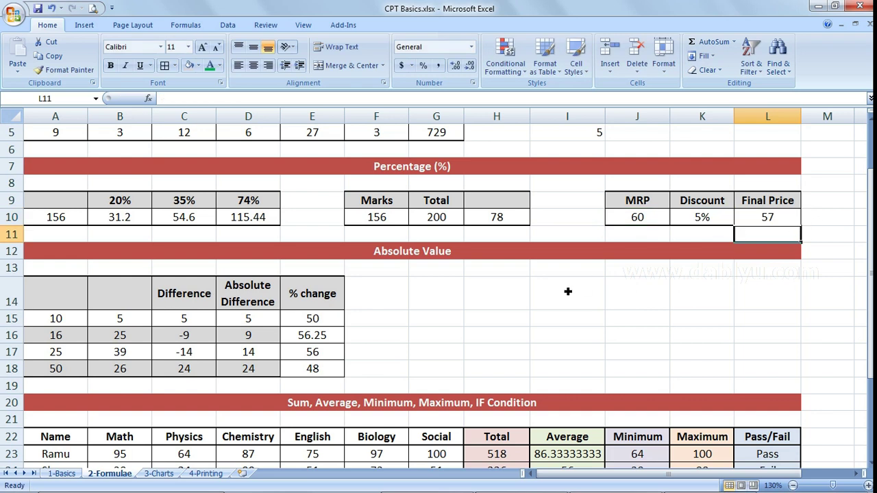
scroll(567, 291, "down", 2)
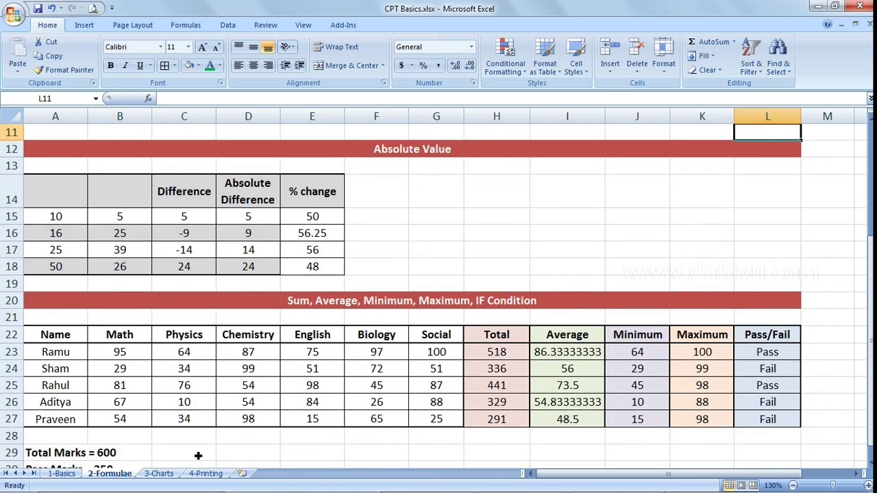
left_click(158, 473)
scroll(354, 326, "up", 4)
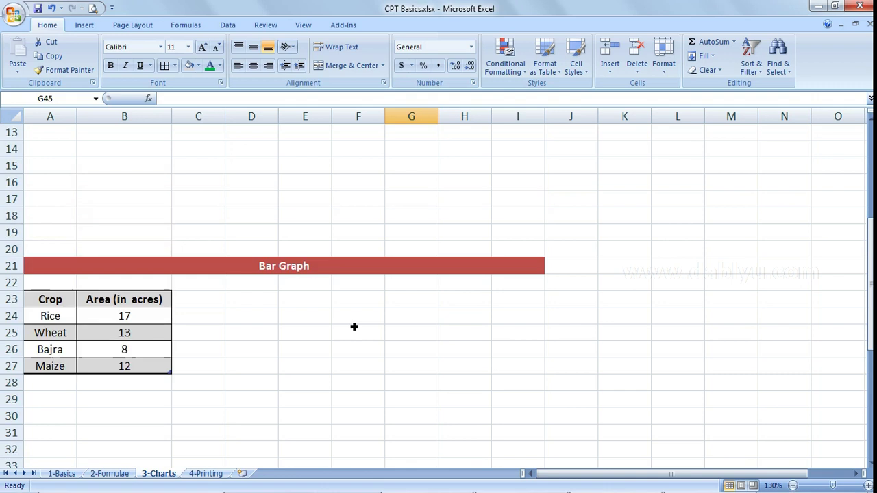
scroll(354, 327, "up", 5)
left_click(271, 168)
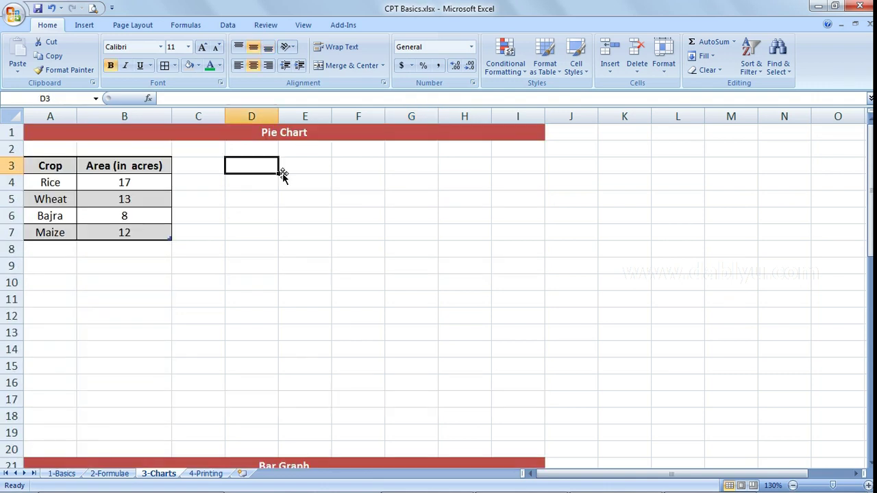
left_click(216, 185)
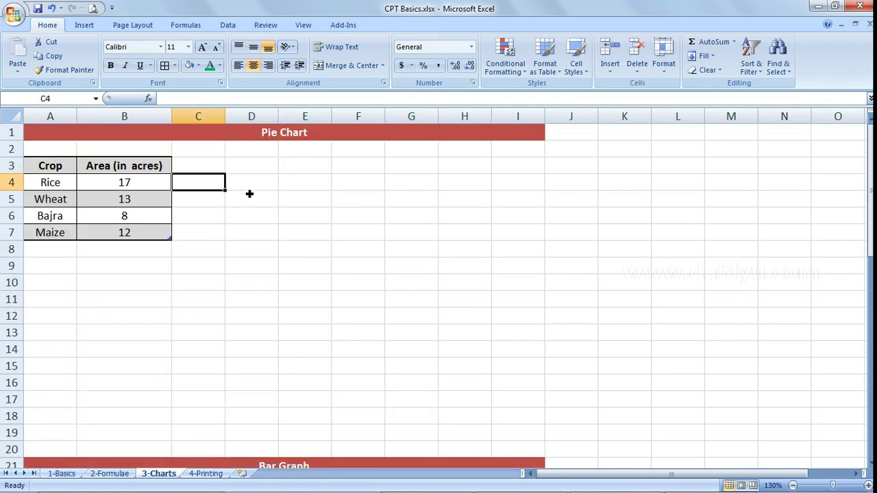
left_click(311, 187)
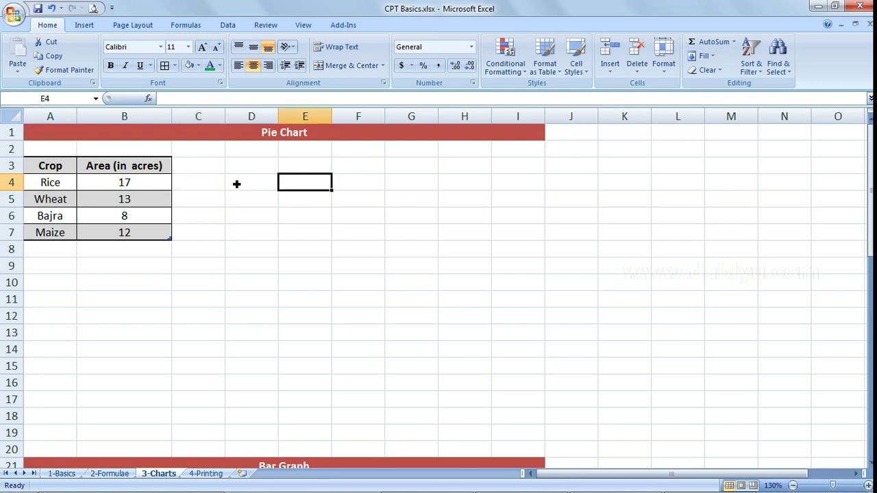
scroll(348, 234, "down", 9)
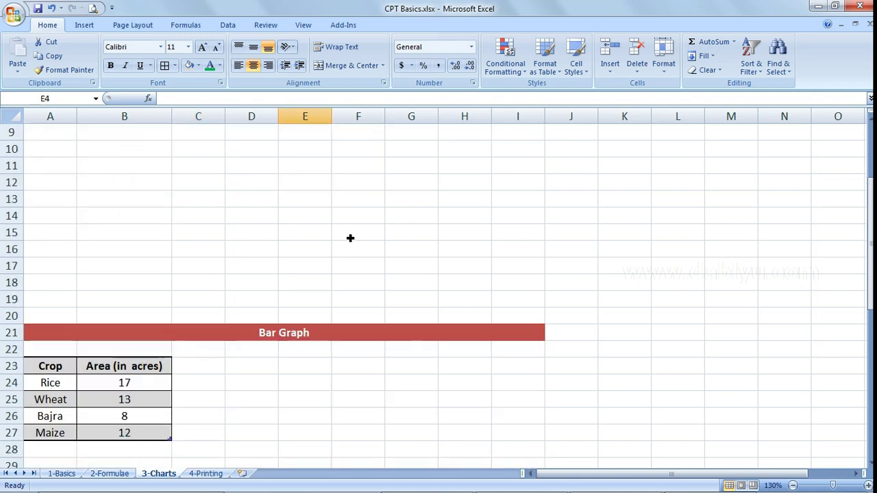
scroll(350, 237, "up", 9)
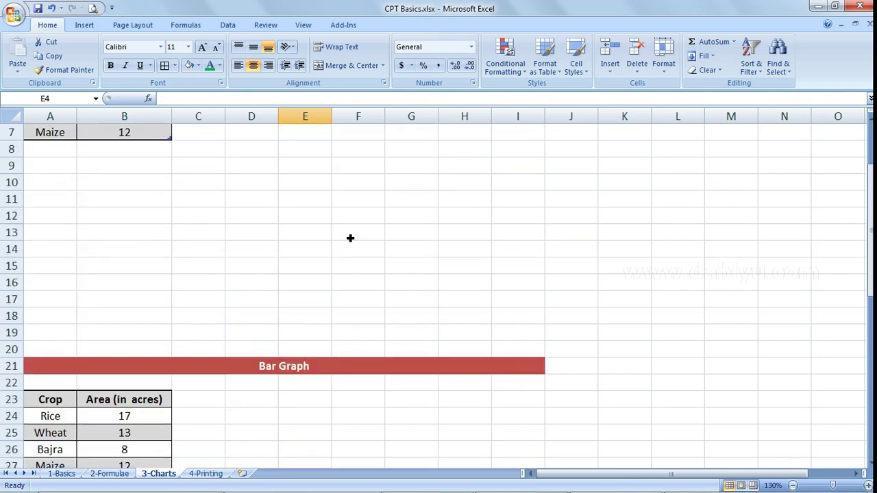
left_click(349, 170)
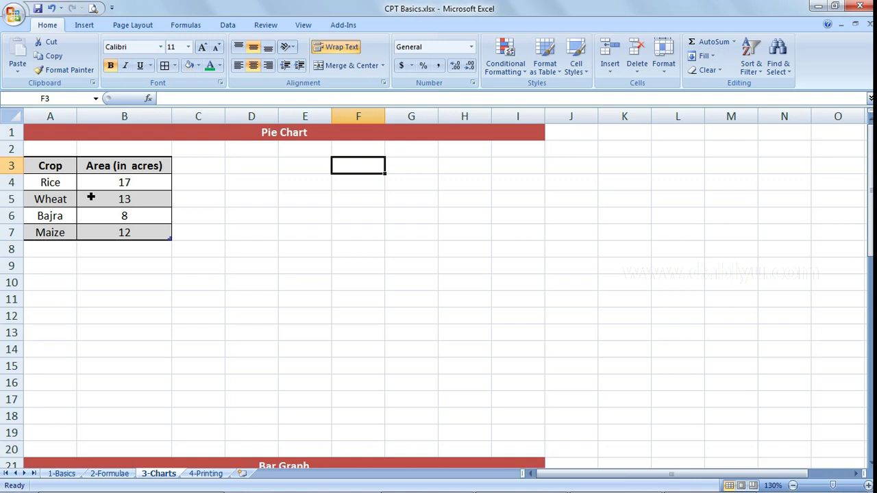
- Insert a 2-D pie chart from the crop data in A4:B7
left_click_drag(62, 186, 120, 237)
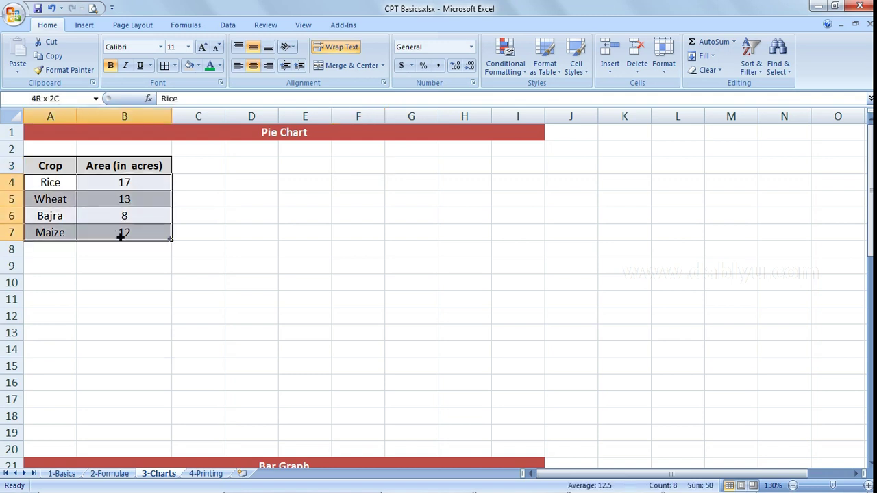
left_click(86, 25)
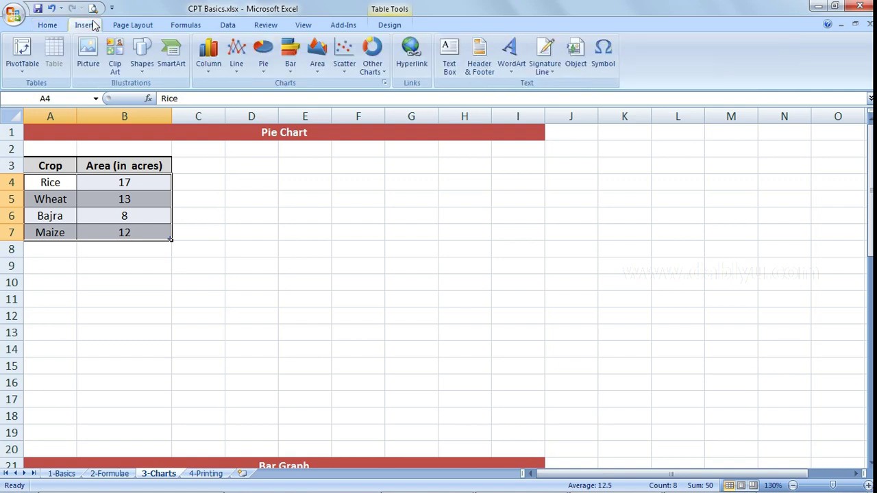
left_click(264, 66)
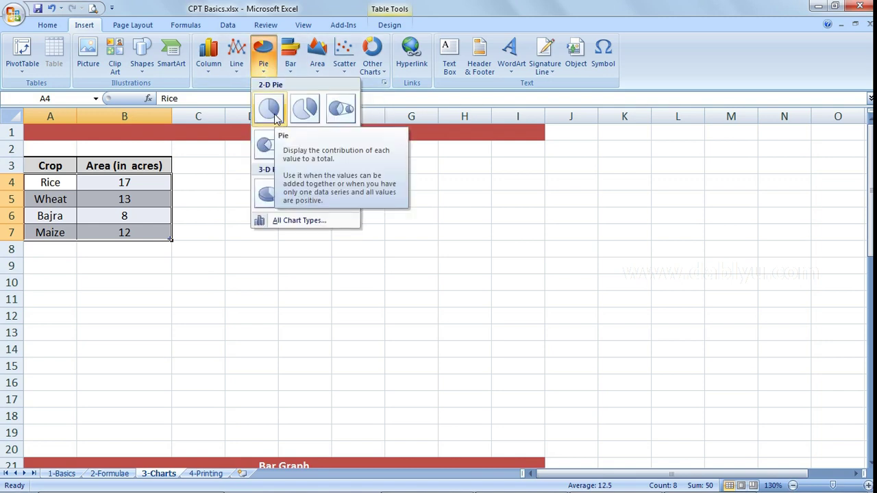
left_click(276, 118)
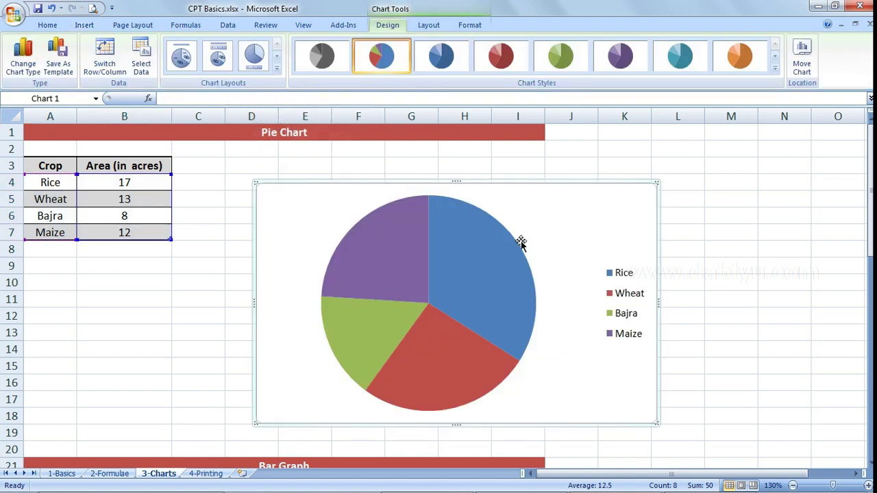
mouse_move(494, 334)
left_click(85, 25)
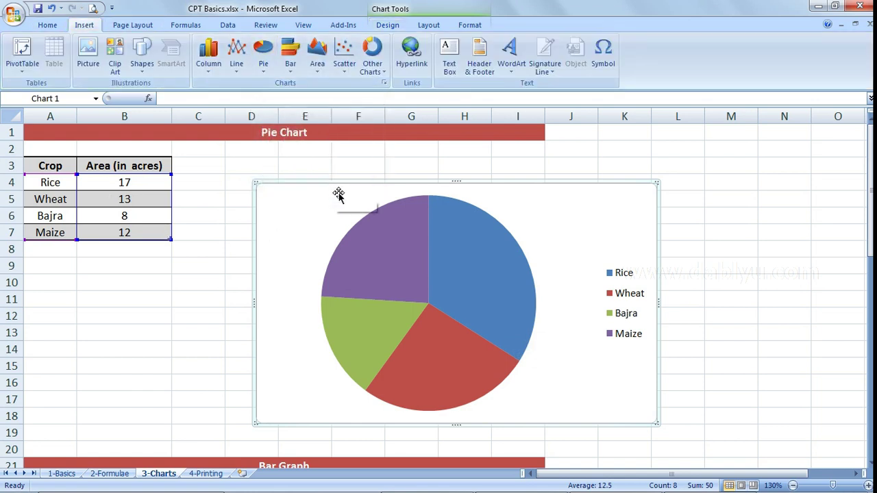
left_click(263, 49)
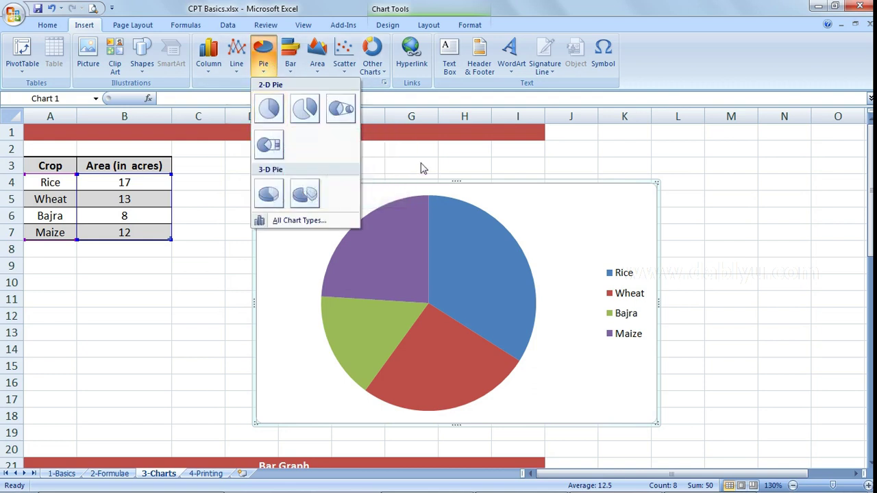
left_click(435, 182)
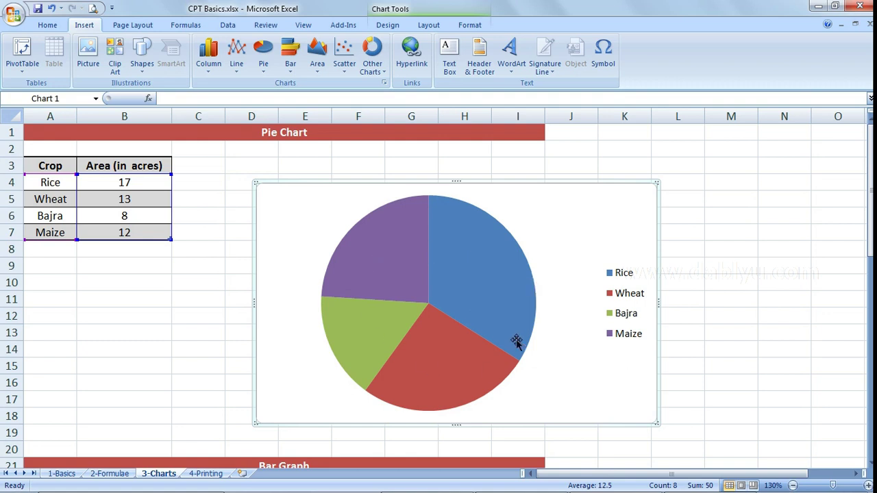
mouse_move(511, 301)
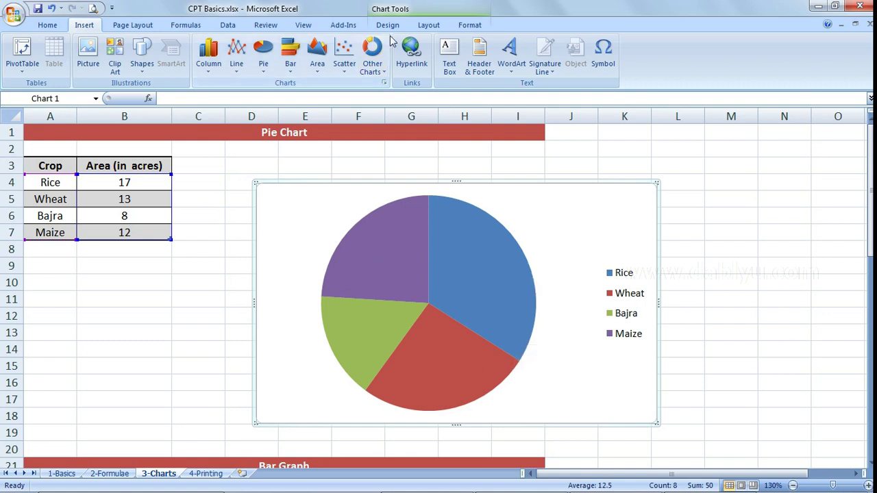
left_click(472, 25)
left_click(392, 26)
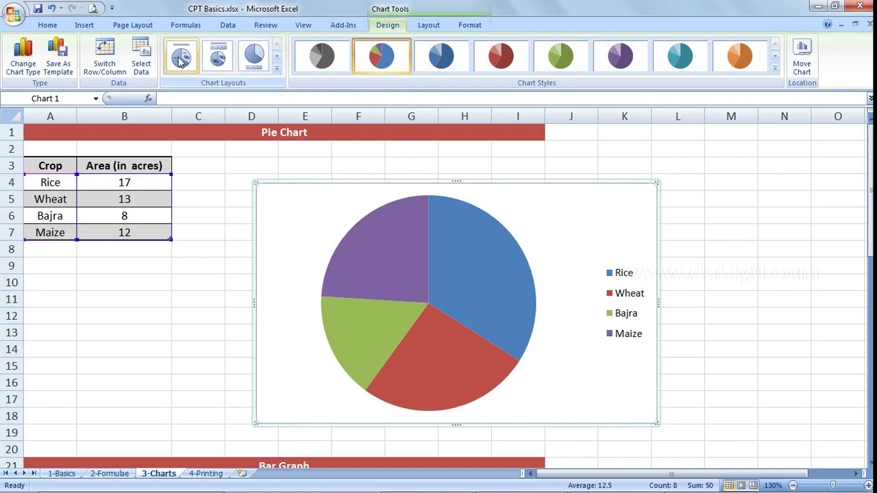
- Try several pie chart layouts with titles, percentage labels and side or bottom legends
left_click(277, 69)
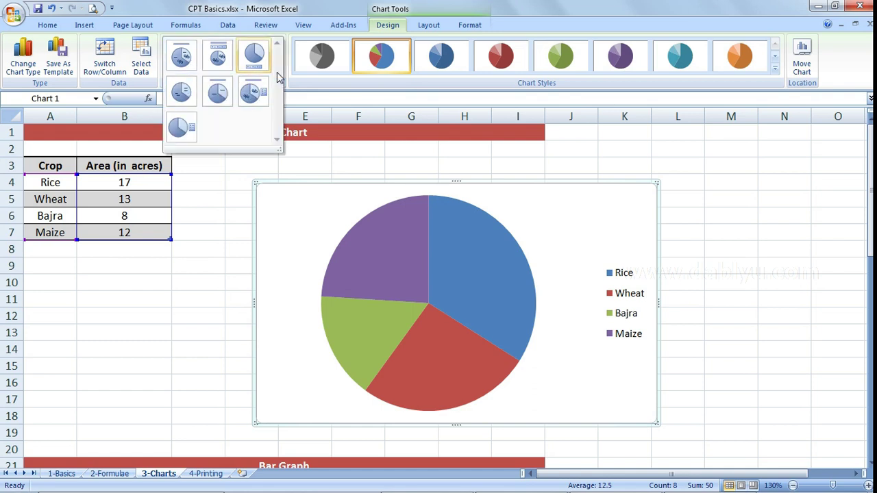
left_click(188, 59)
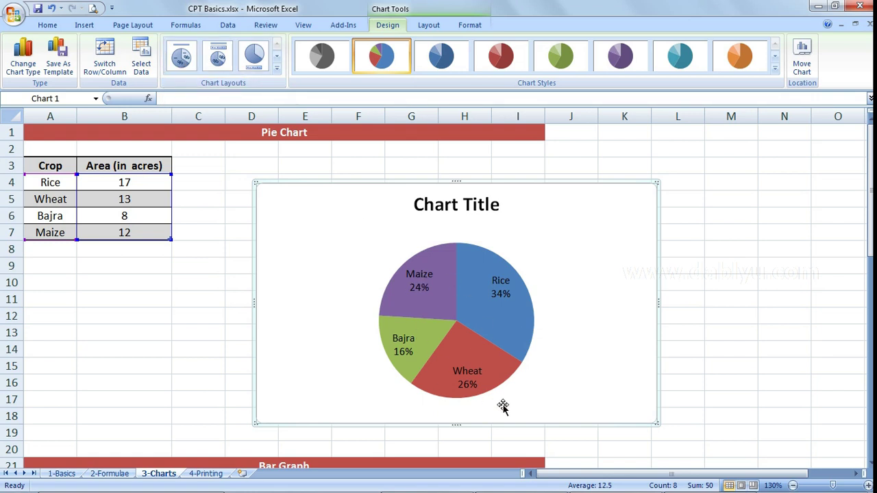
left_click(218, 59)
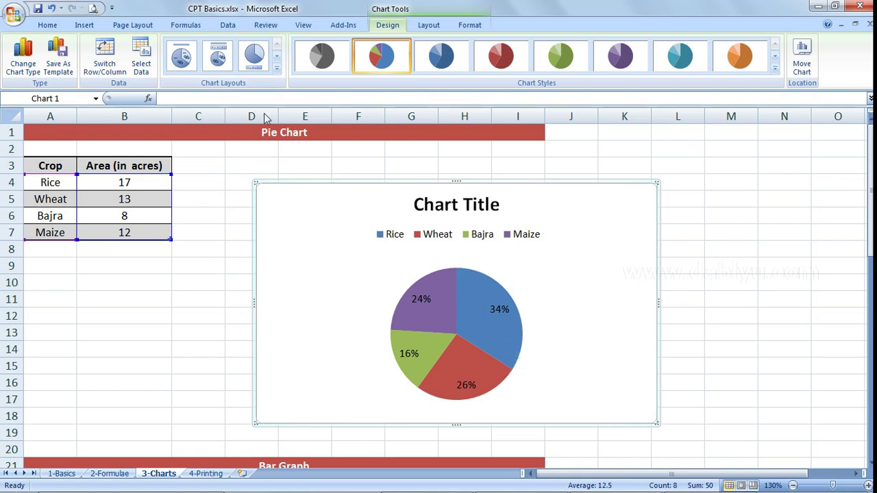
left_click(252, 57)
left_click(276, 69)
left_click(254, 91)
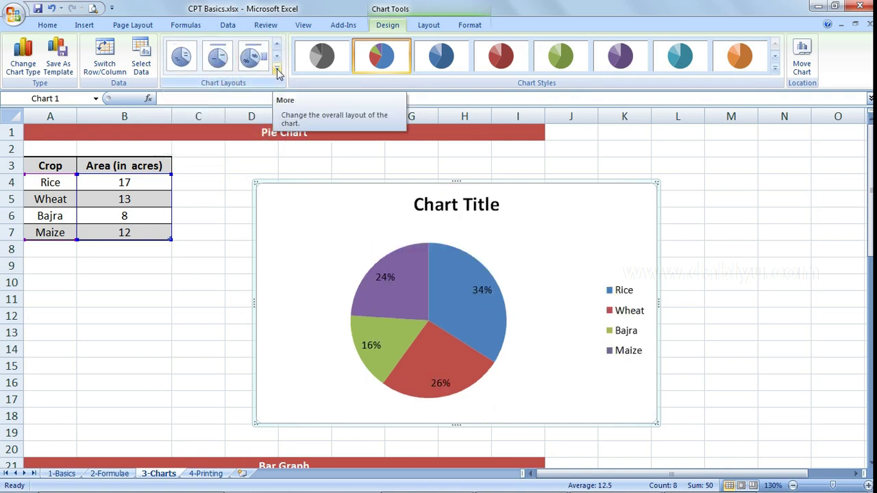
left_click(276, 69)
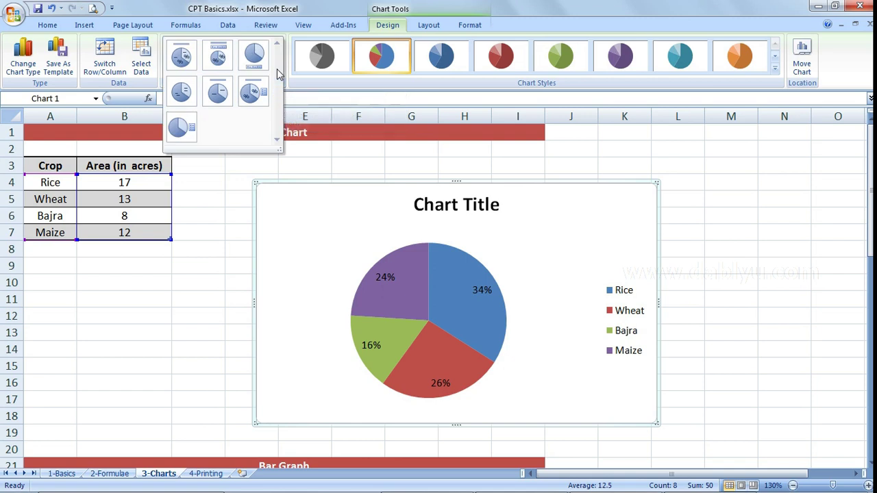
left_click(178, 56)
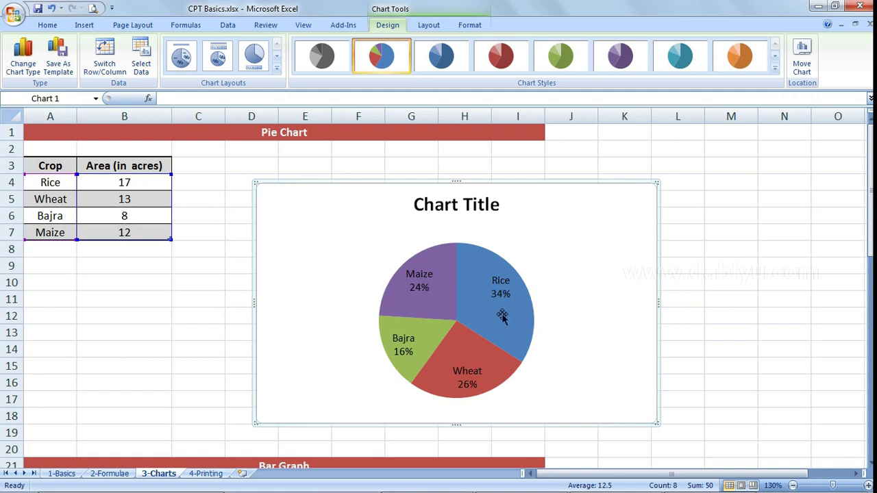
- Apply the layout labelling slices with crop and value: Rice 17, Wheat 13, Bajra 8, Maize 12
left_click(276, 68)
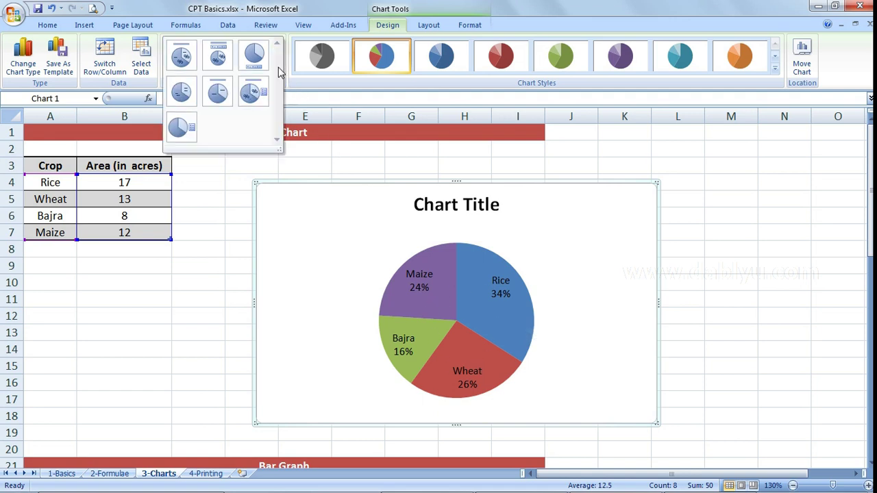
left_click(183, 93)
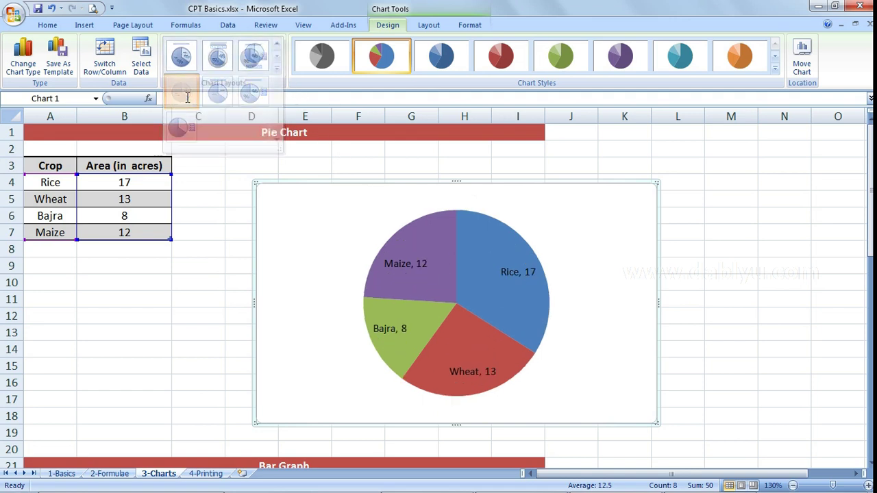
left_click(277, 69)
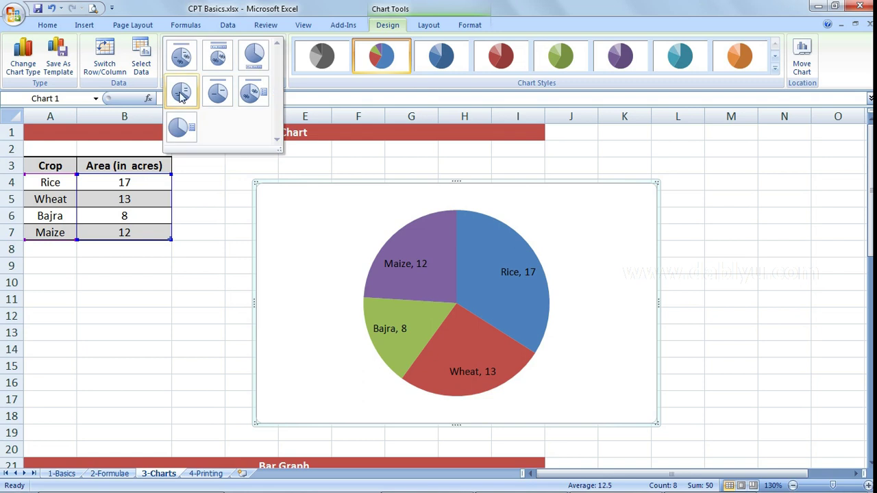
left_click(191, 100)
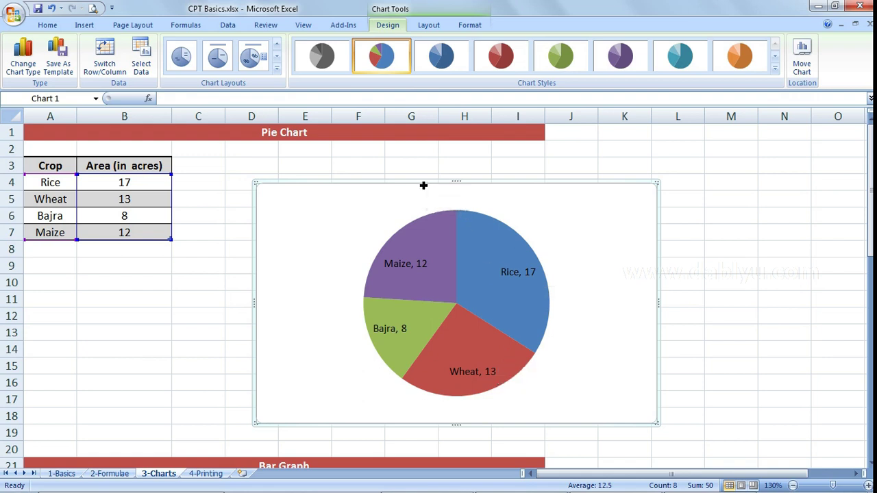
left_click(277, 68)
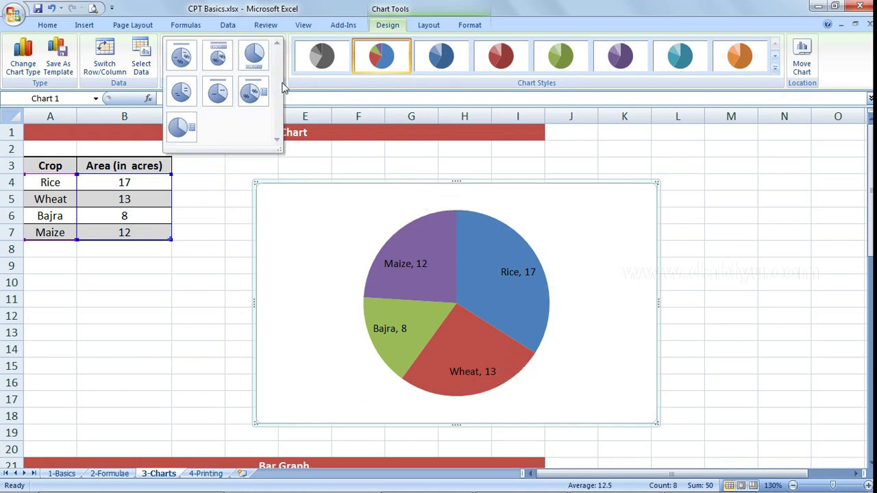
left_click(372, 191)
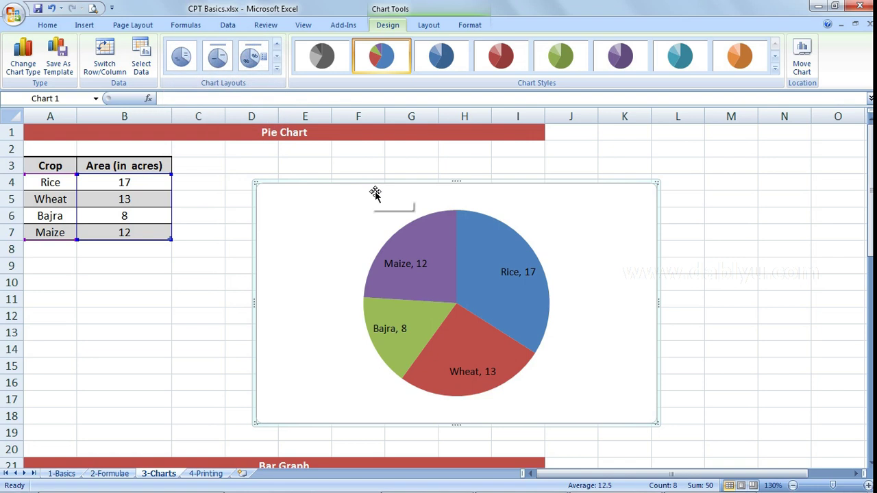
- Nudge the pie chart up-left and scroll down to the Bar Graph crop table
left_click_drag(374, 187, 353, 165)
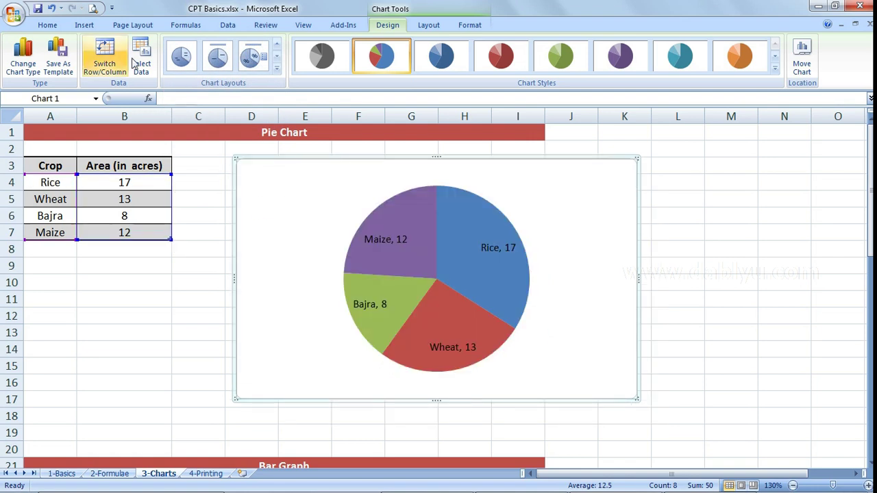
left_click(84, 25)
left_click(263, 57)
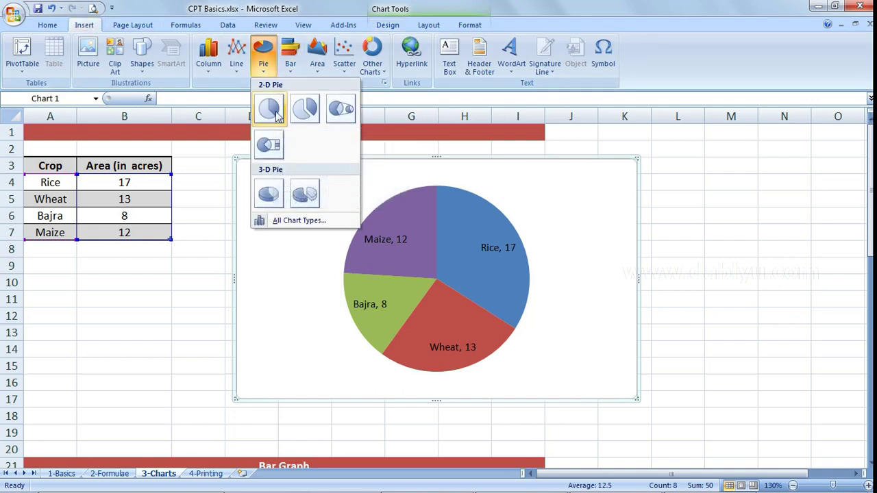
left_click(408, 163)
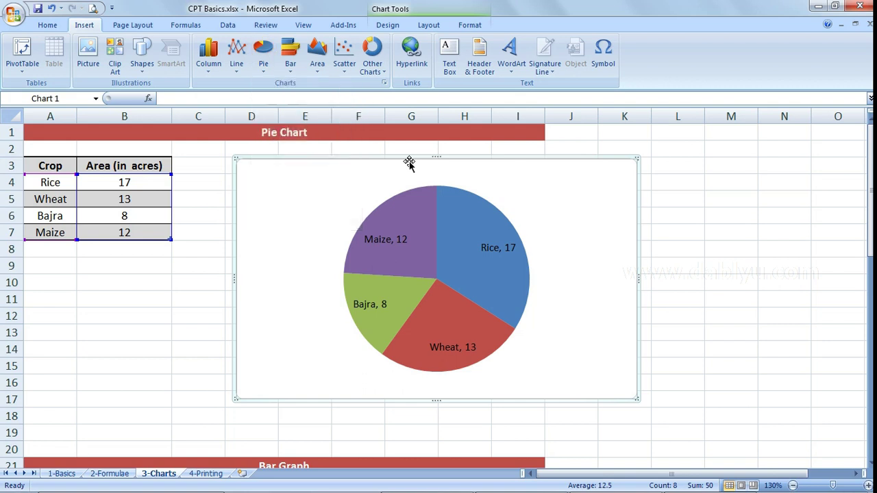
scroll(408, 162, "down", 2)
scroll(408, 162, "down", 5)
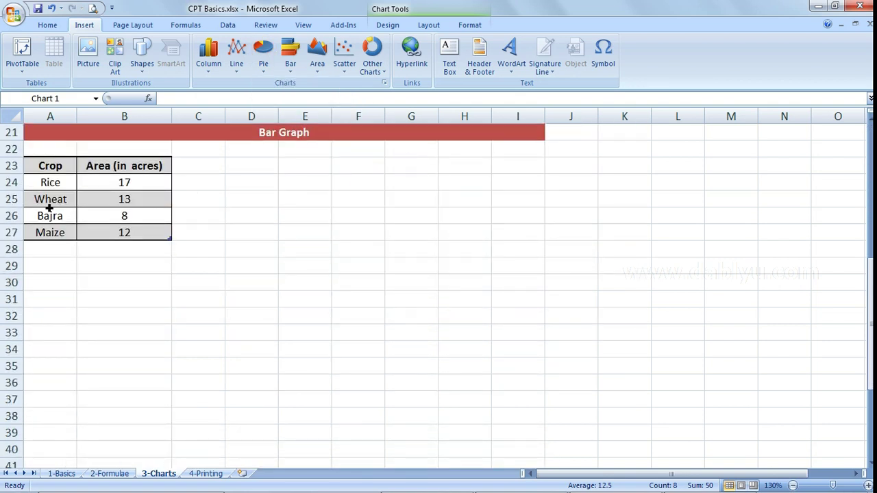
- Select the Bar Graph crop data in A24:B27
scroll(263, 193, "down", 1)
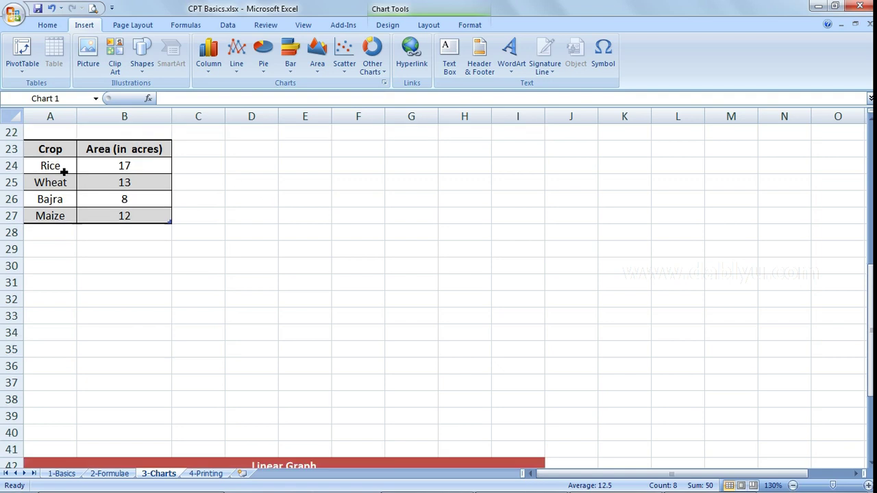
left_click_drag(55, 169, 102, 221)
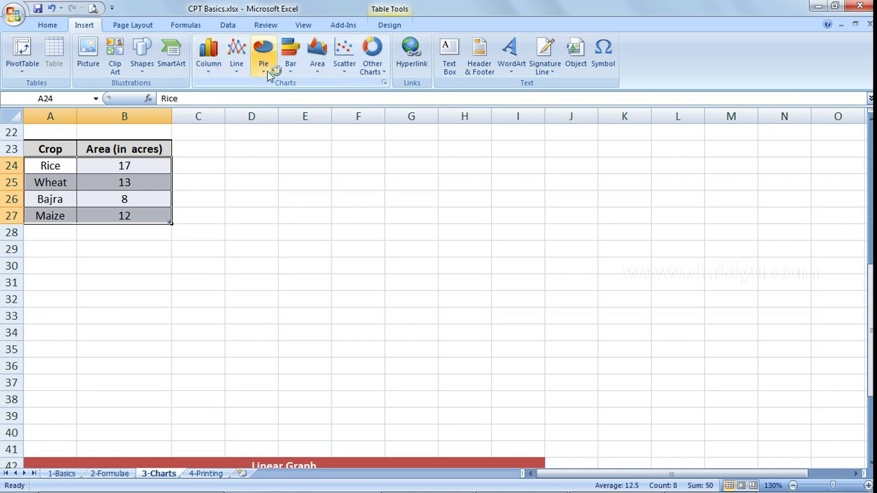
- Insert a 2-D clustered column chart of the Rice, Wheat, Bajra and Maize areas
left_click(218, 73)
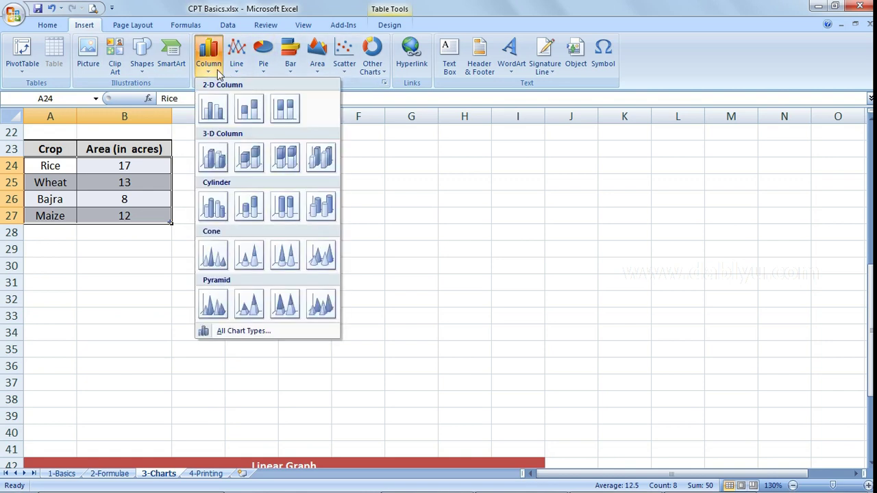
left_click(296, 67)
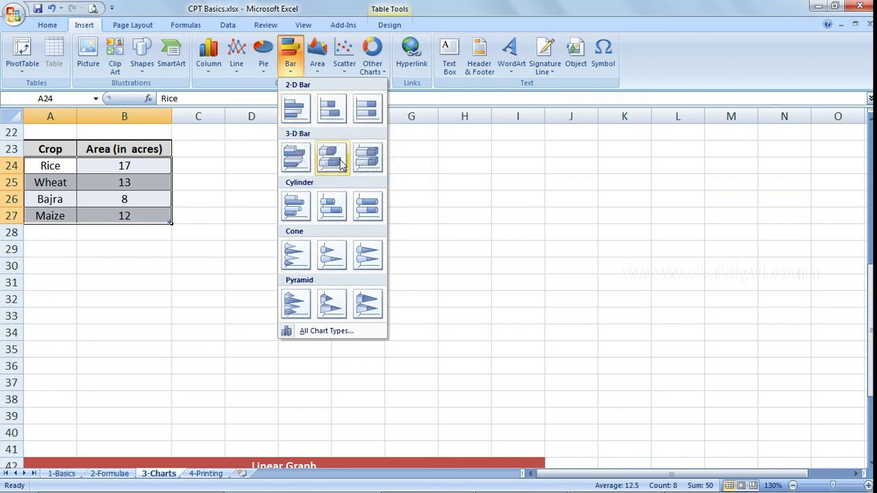
left_click(213, 69)
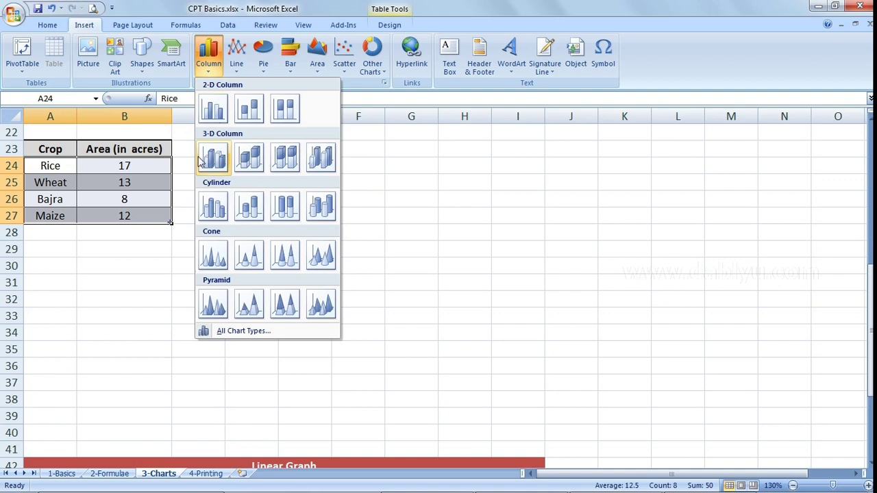
left_click(212, 113)
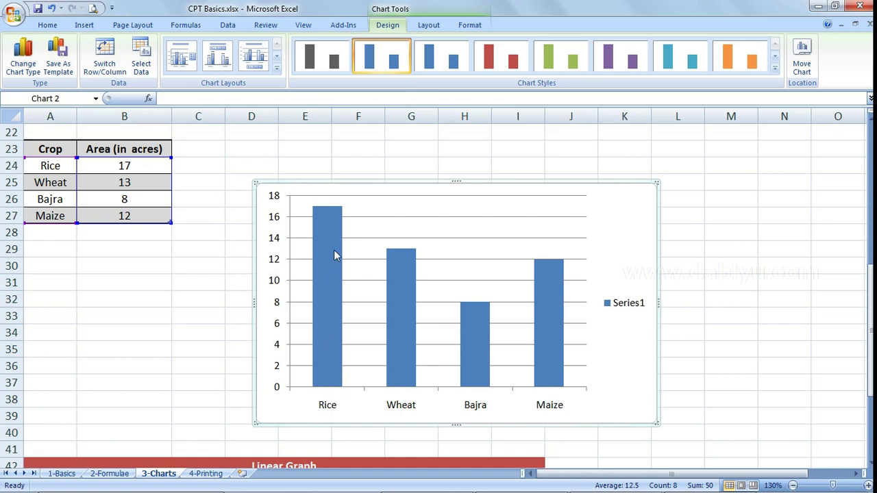
- Try several column chart layouts, settling on Layout 1 with title, gridlines and right legend
mouse_move(331, 216)
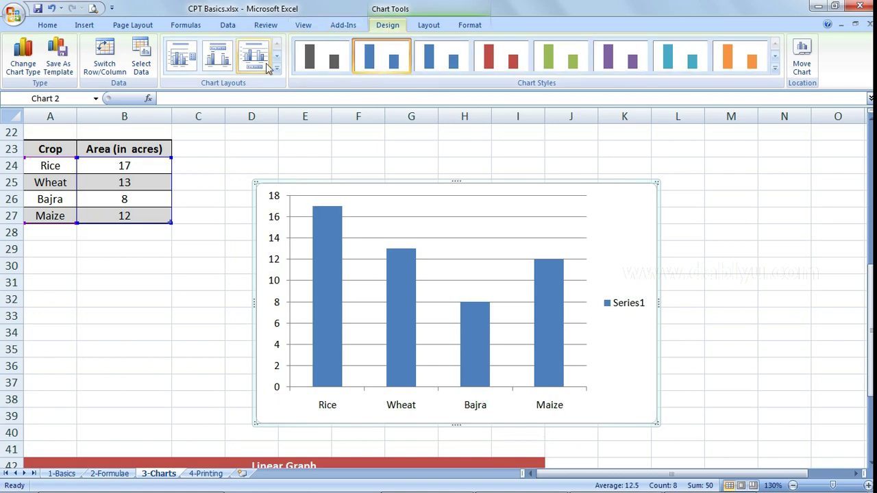
left_click(182, 54)
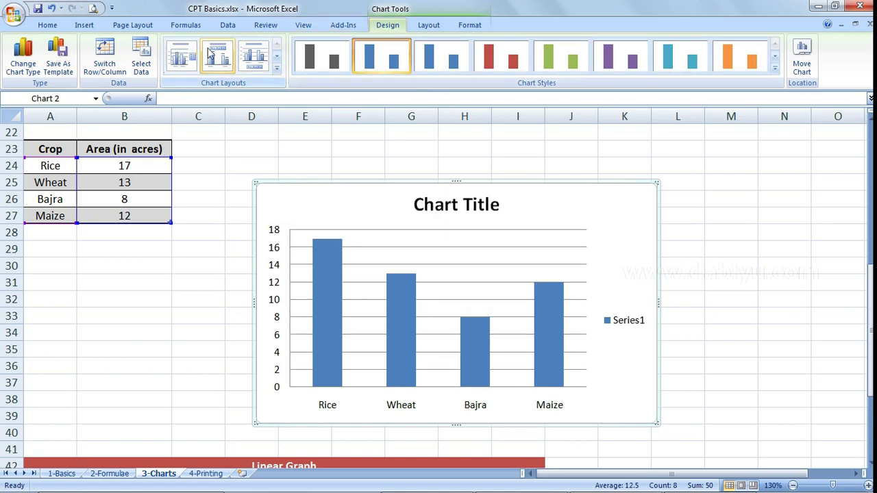
left_click(214, 55)
left_click(252, 55)
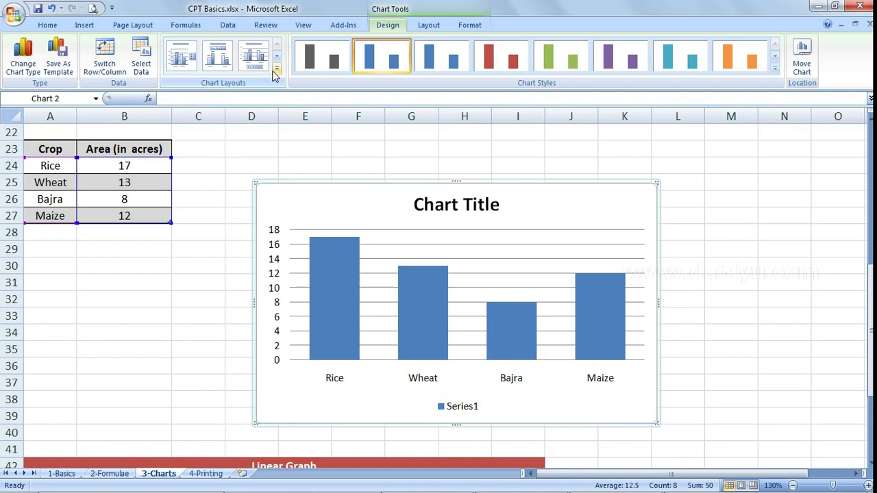
left_click(276, 71)
left_click(254, 90)
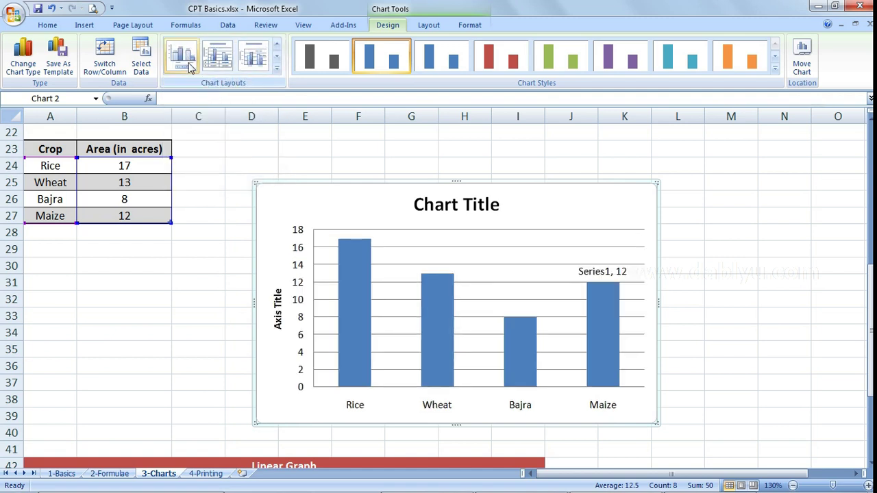
left_click(252, 56)
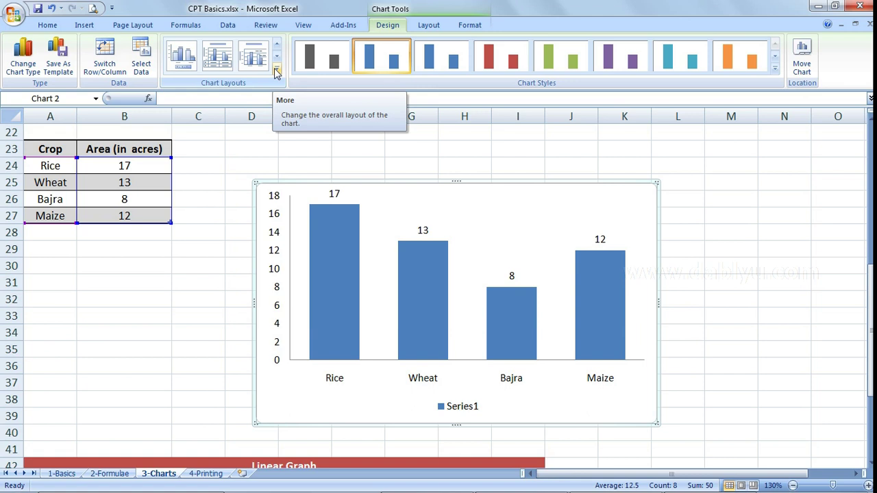
left_click(276, 71)
left_click(182, 55)
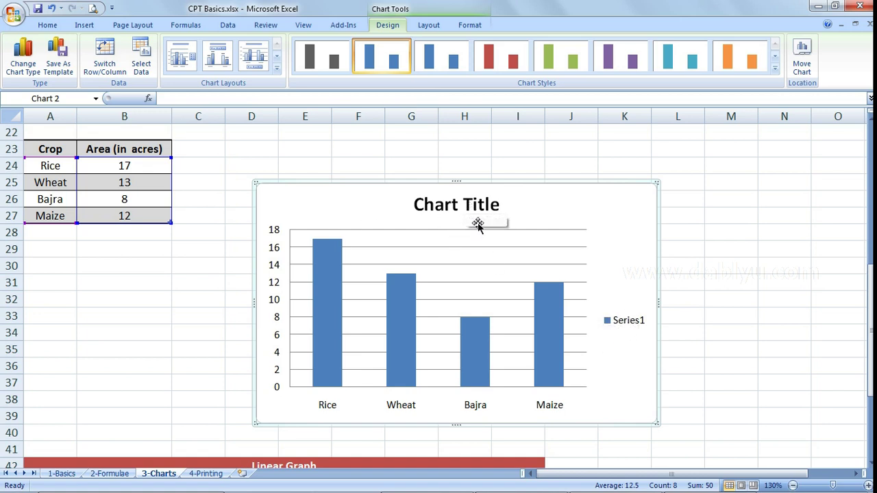
- Delete the Series1 legend and the Chart Title from the crop column chart
left_click(622, 319)
left_click(490, 217)
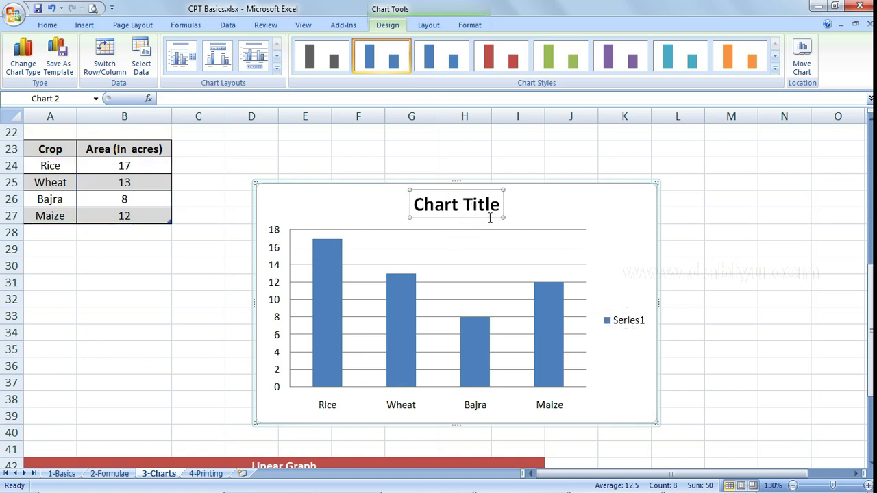
left_click(628, 327)
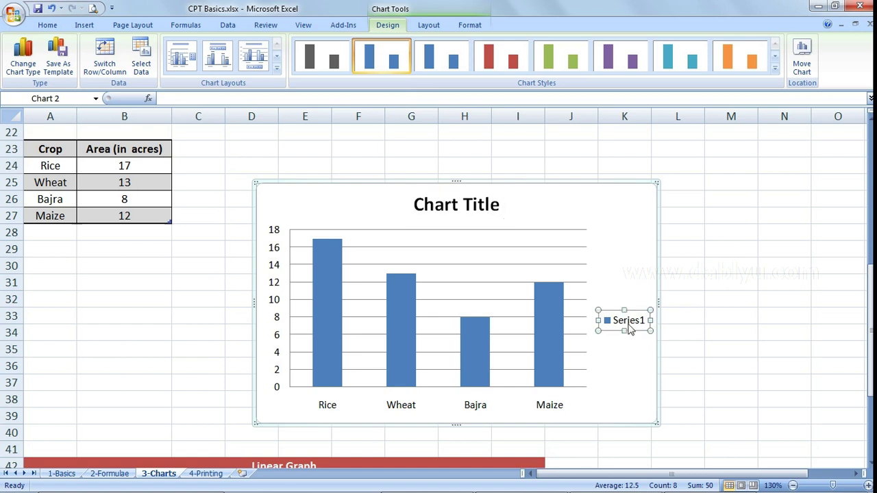
key("Delete")
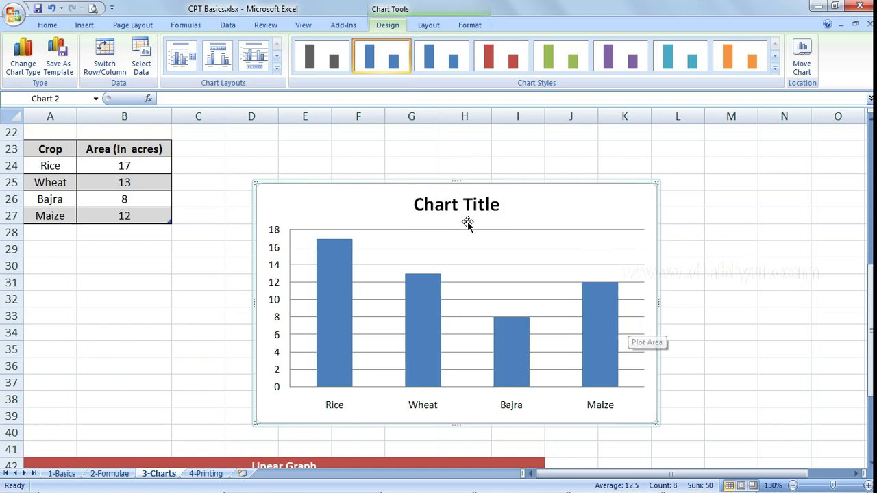
left_click(473, 209)
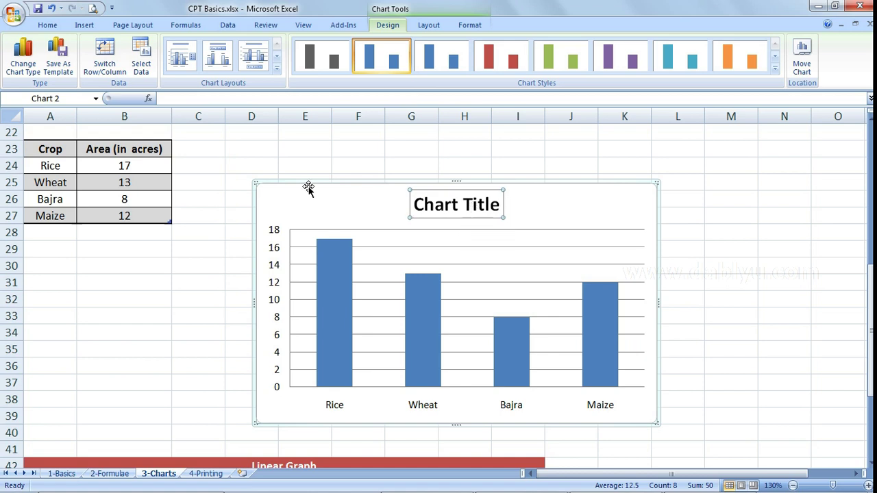
key("Delete")
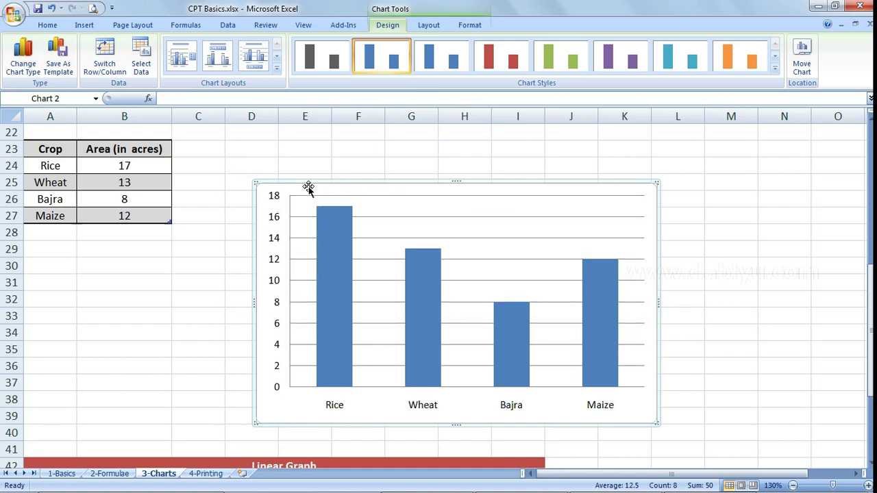
- Scroll to the Linear Graph table and select the Year and Assets values A45:B50 (1990–2015)
scroll(305, 187, "up", 1)
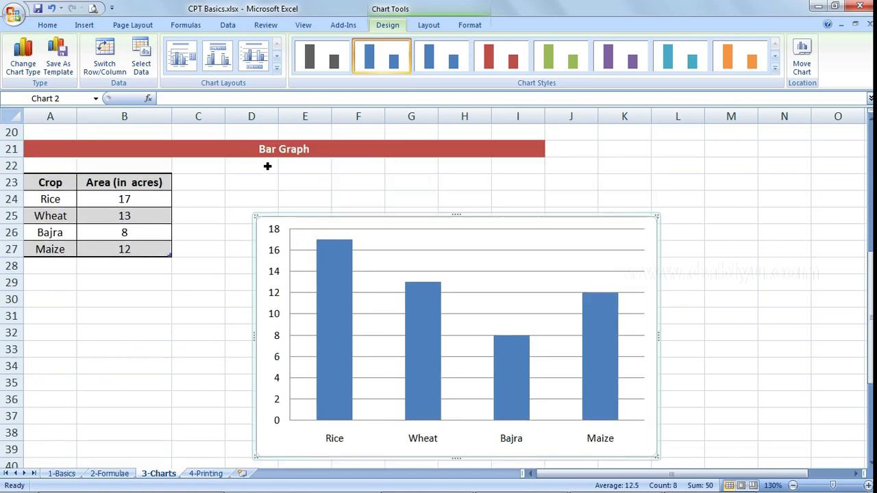
scroll(323, 175, "down", 6)
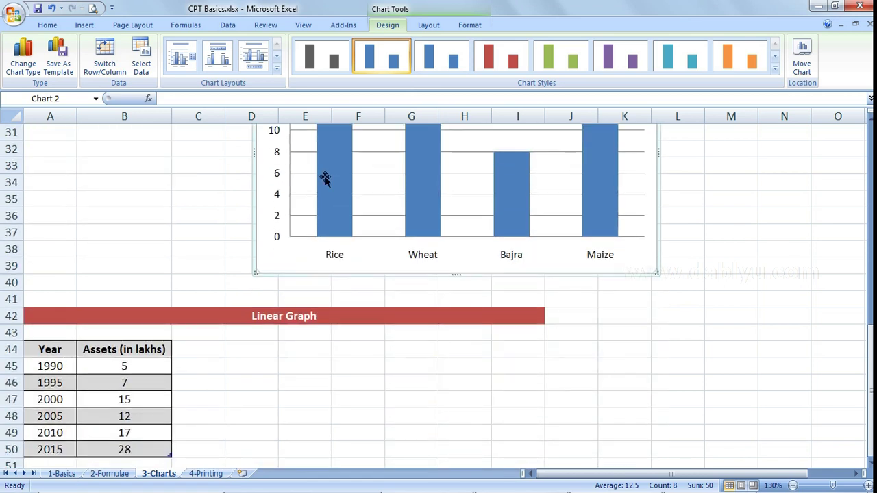
scroll(323, 199, "down", 1)
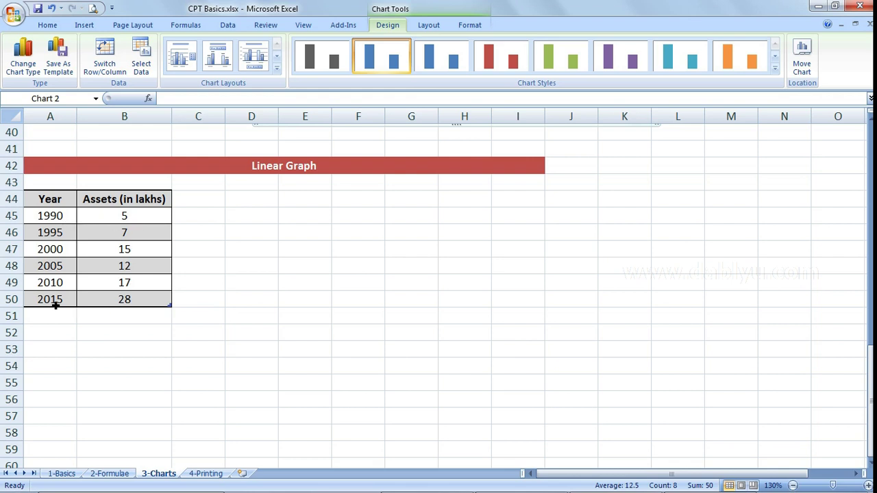
left_click(157, 302)
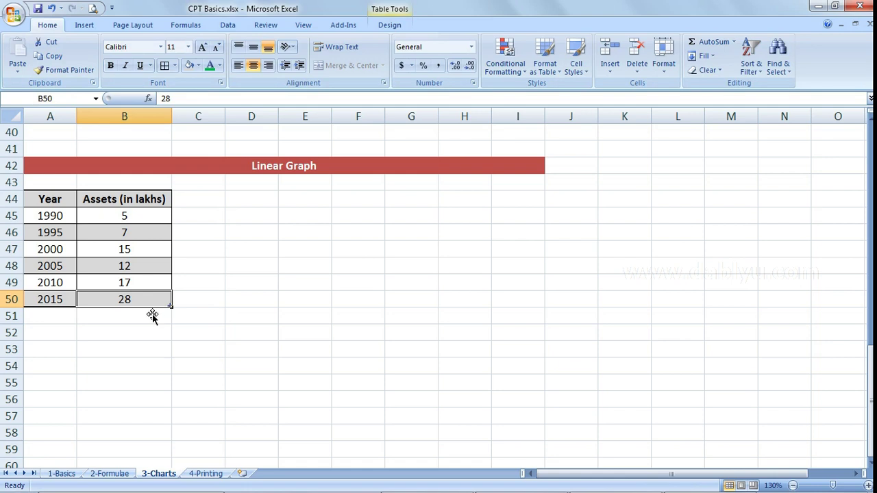
left_click(144, 222)
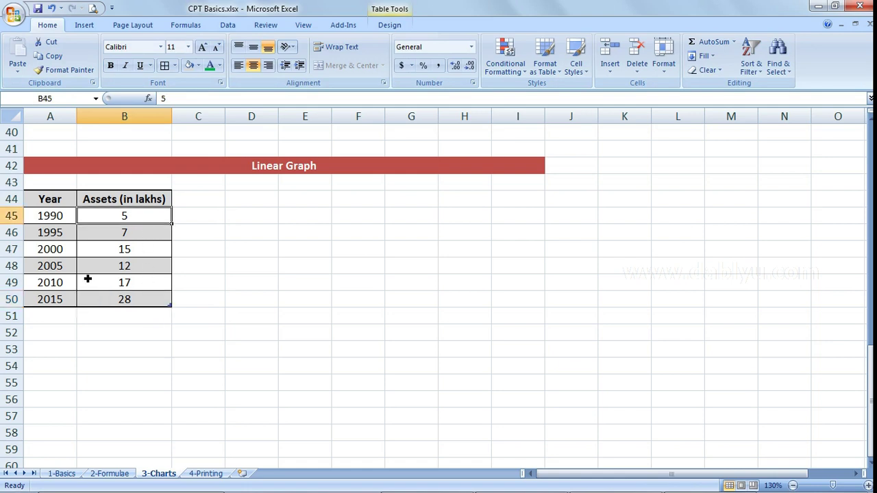
left_click(124, 251)
left_click_drag(50, 219, 117, 299)
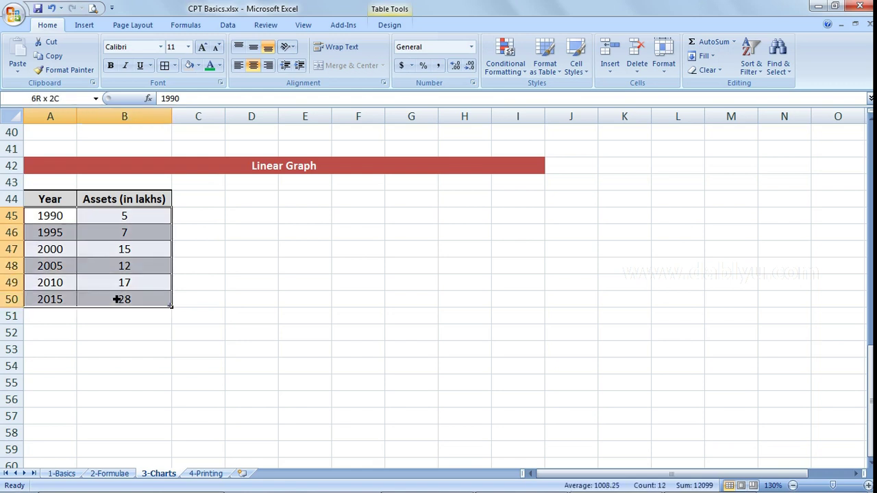
- Insert a Scatter with Smooth Lines and Markers chart from the Year and Assets data
left_click(85, 25)
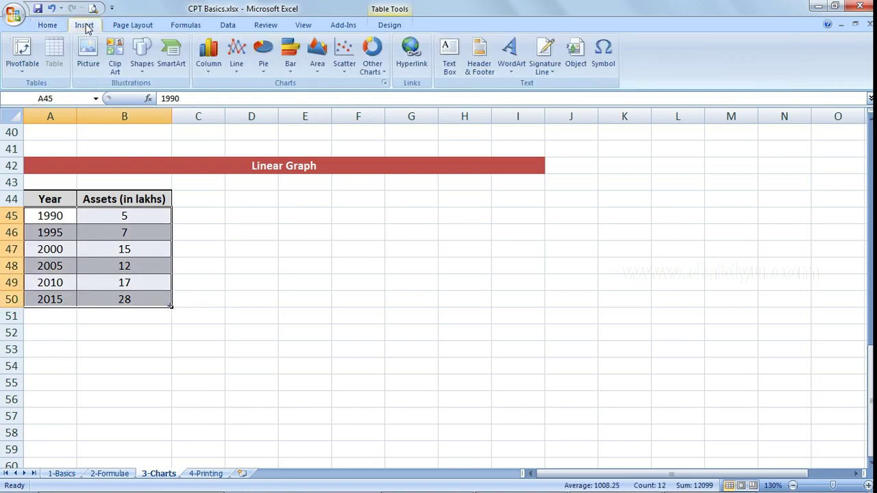
left_click(237, 72)
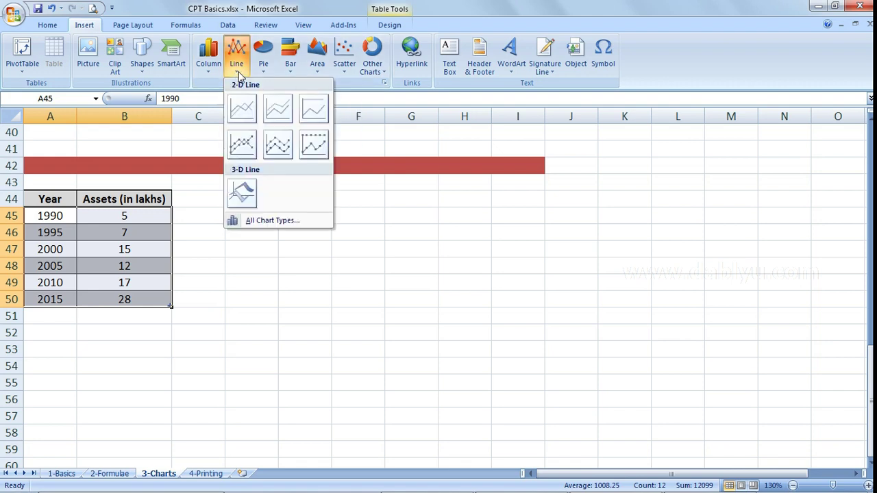
left_click(239, 74)
left_click(349, 77)
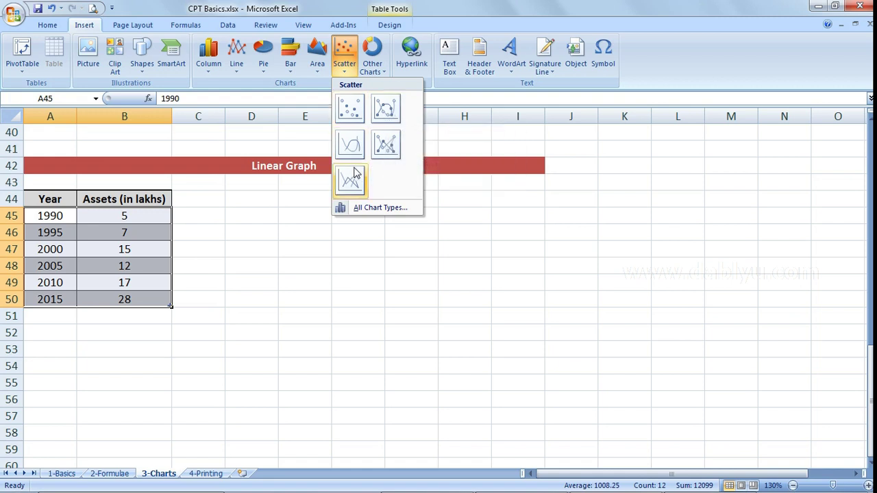
left_click(387, 120)
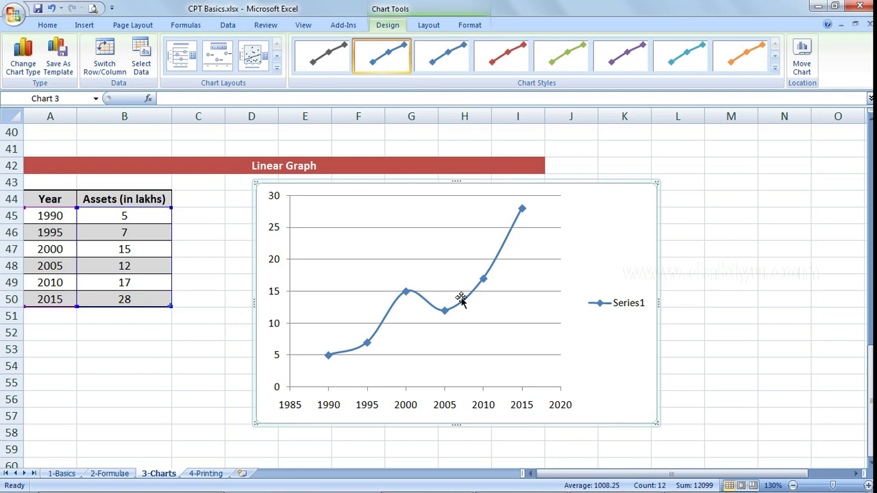
- Add a horizontal axis title below the axis reading 'Year'
left_click(430, 30)
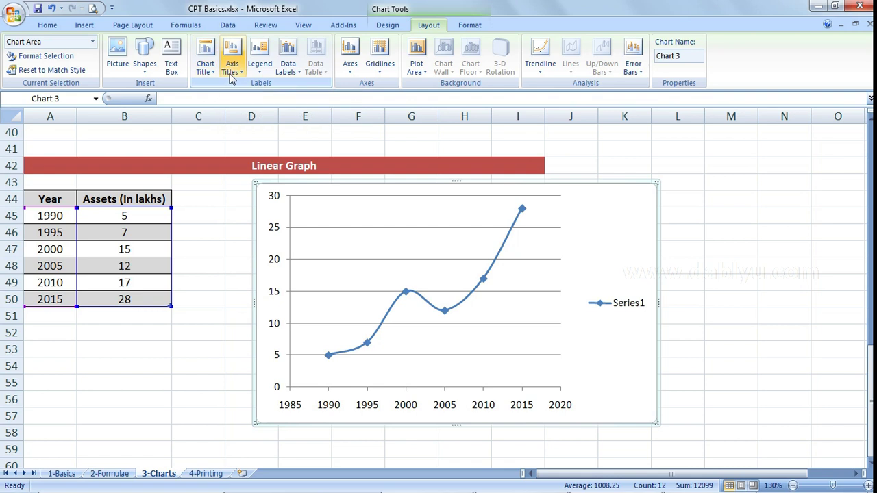
left_click(232, 73)
mouse_move(250, 86)
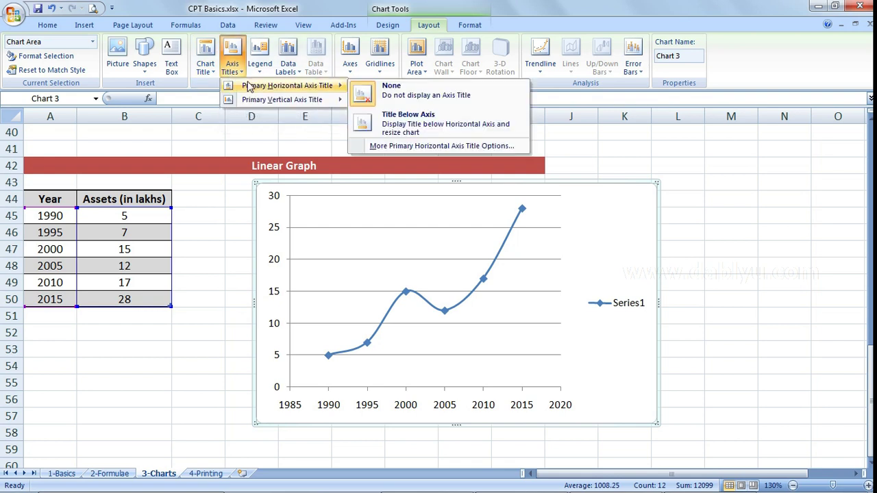
left_click(413, 130)
triple_click(435, 406)
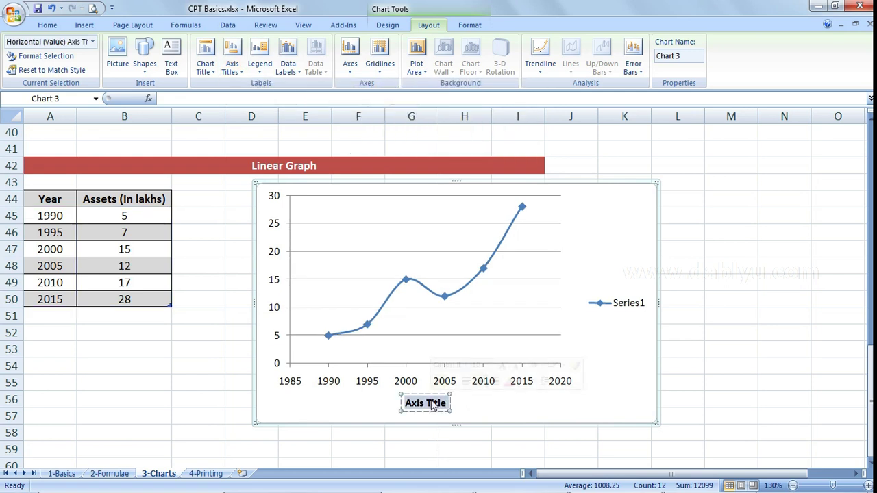
type("Year")
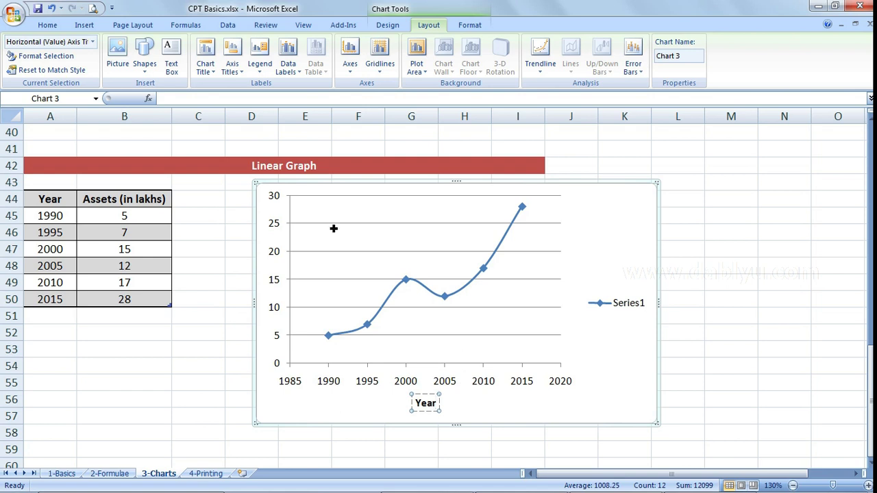
- Add a rotated vertical axis title reading 'Assets (in Lakhs)'
left_click(231, 65)
mouse_move(295, 100)
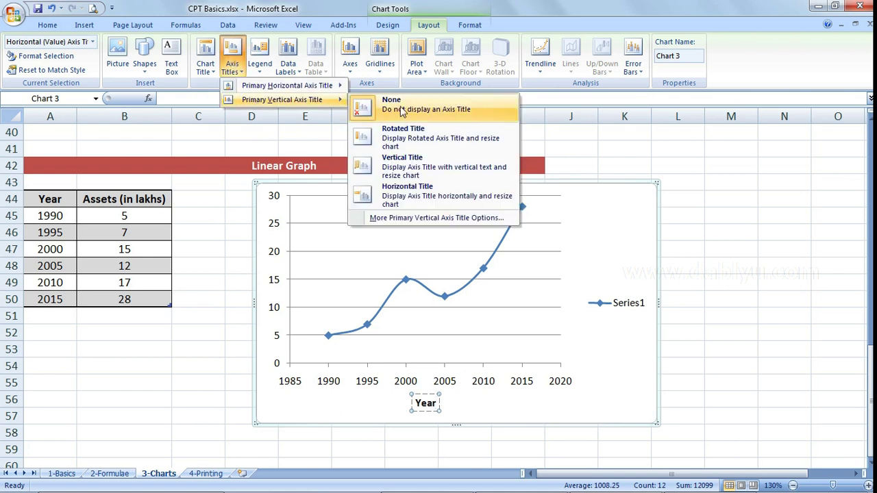
left_click(426, 136)
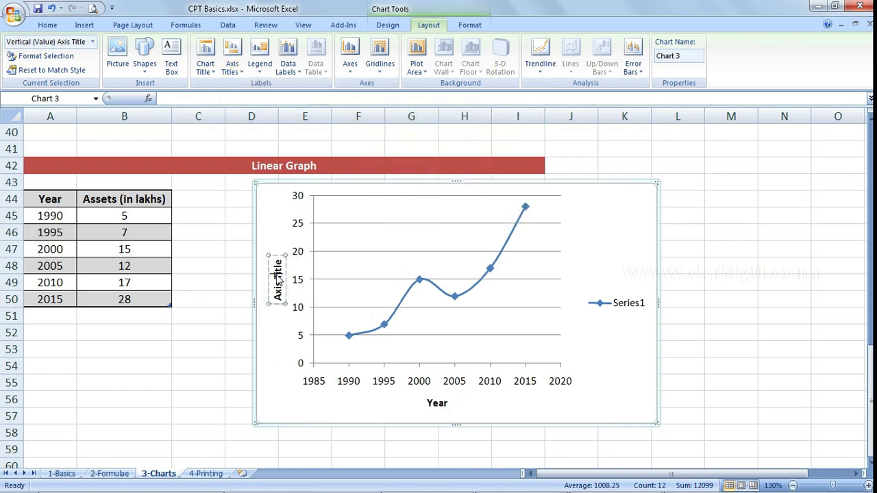
triple_click(278, 277)
type("Assets (in Lakhs)")
left_click(287, 382)
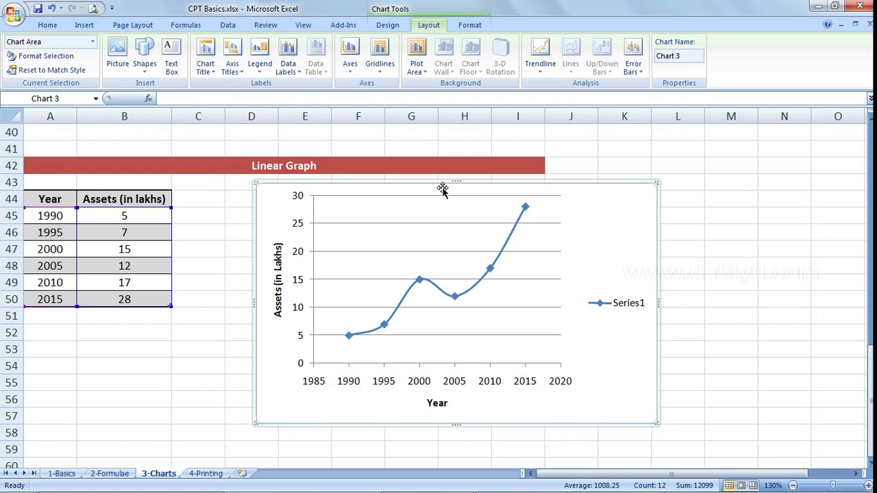
scroll(436, 267, "up", 5)
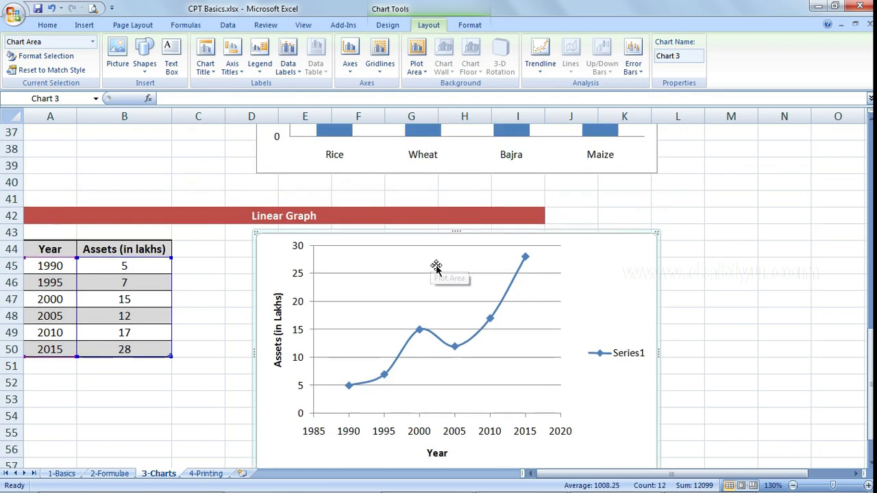
scroll(437, 267, "down", 3)
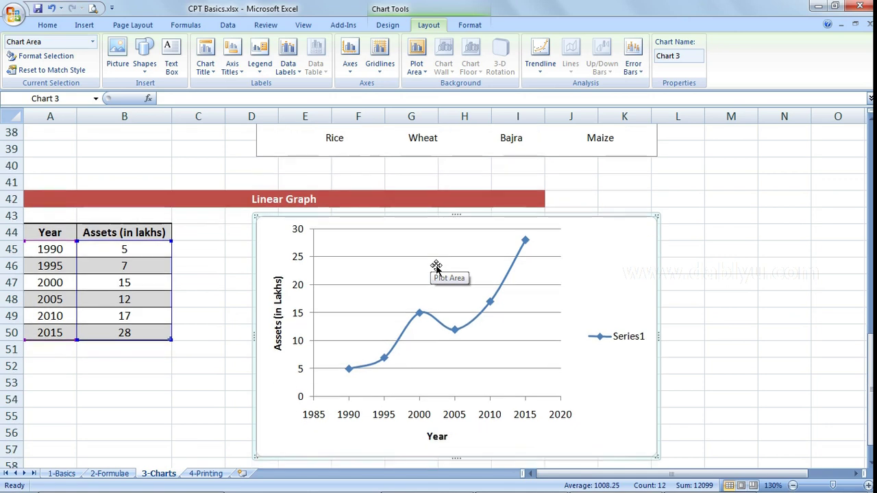
scroll(422, 347, "up", 1)
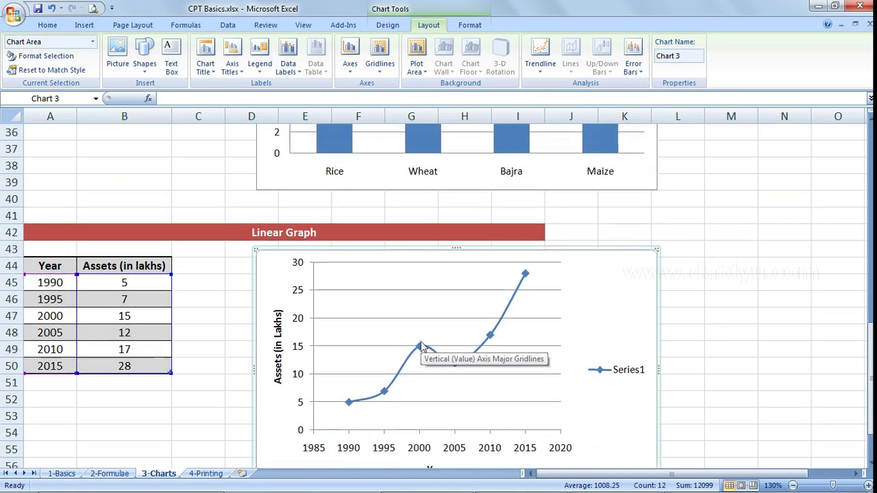
scroll(424, 348, "down", 1)
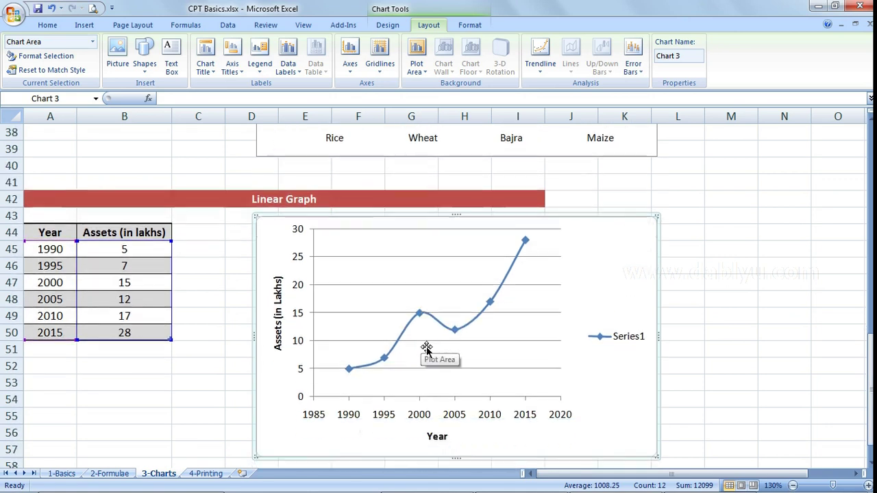
scroll(400, 278, "up", 9)
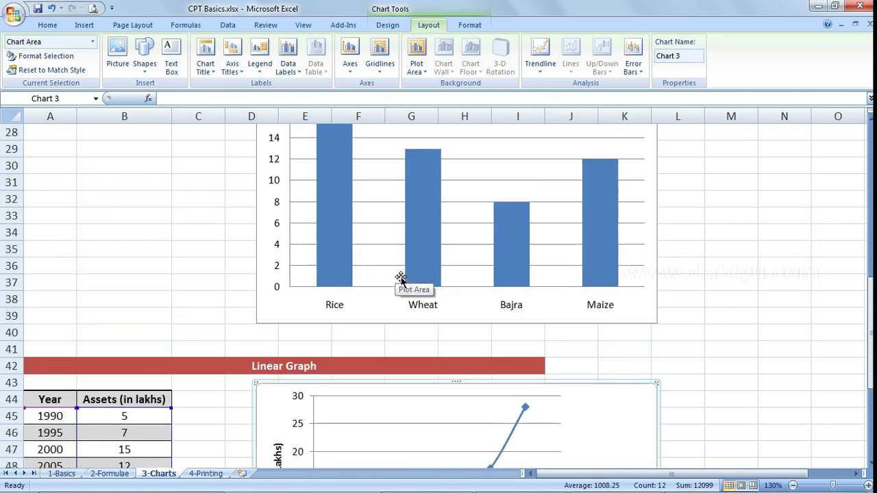
scroll(397, 277, "up", 4)
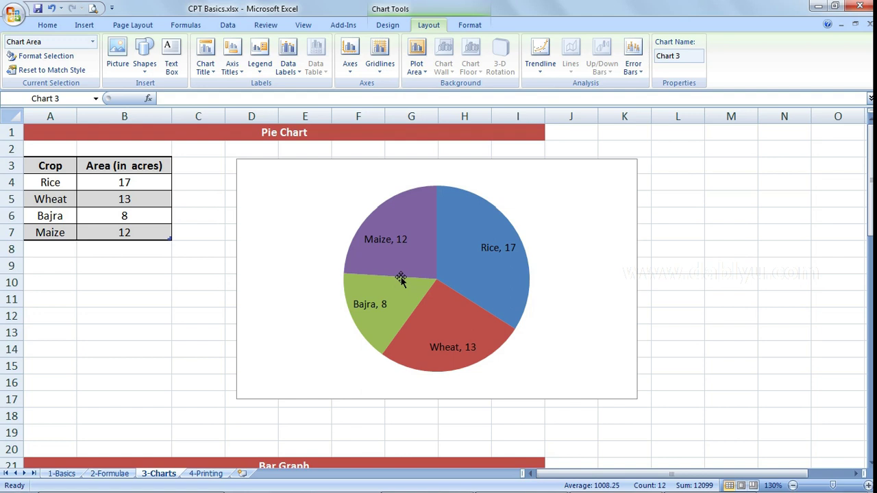
scroll(400, 277, "down", 9)
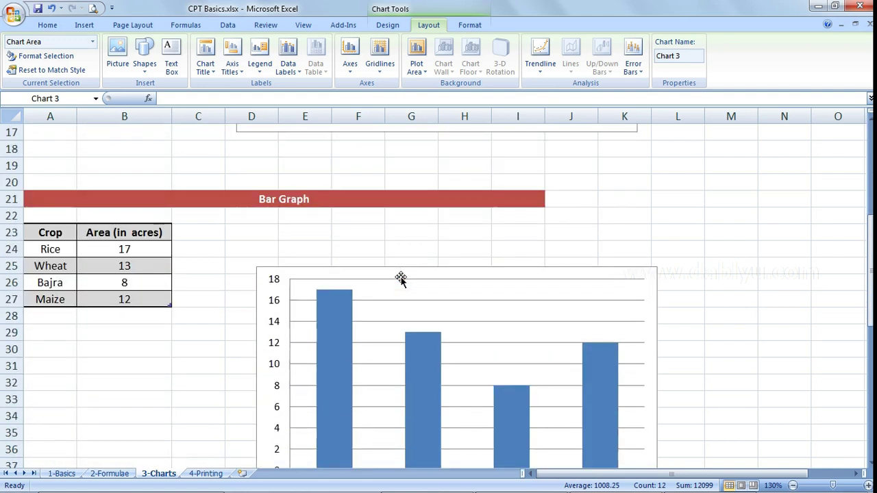
scroll(400, 277, "down", 4)
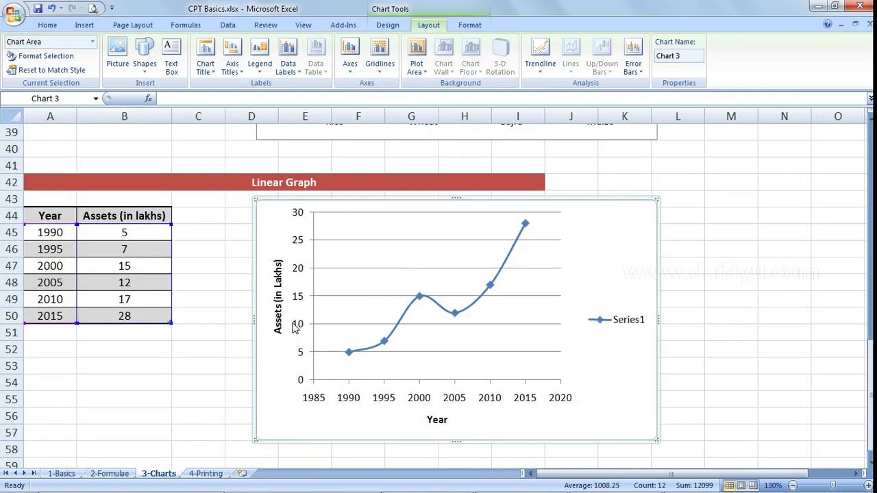
left_click(187, 352)
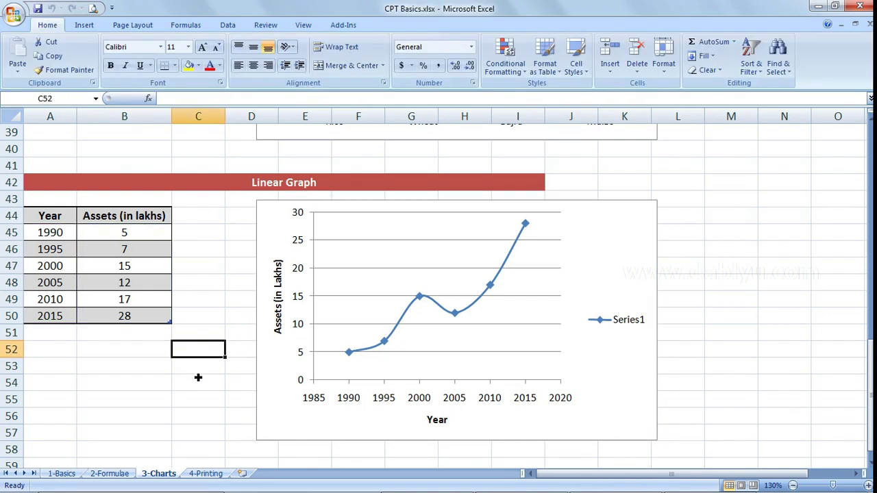
- On the 4-Printing sheet, review the DELHI PUBLIC SCHOOL table A2:F7 and the page settings note in A10
left_click(205, 474)
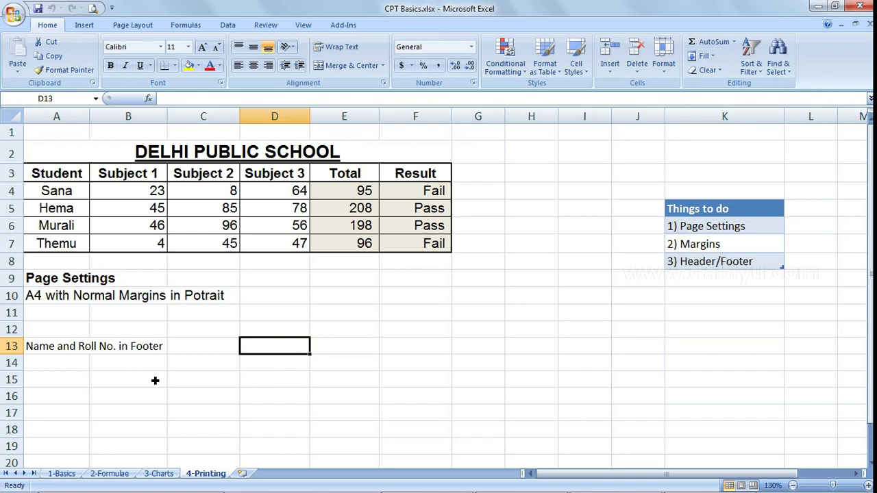
left_click_drag(90, 159, 119, 248)
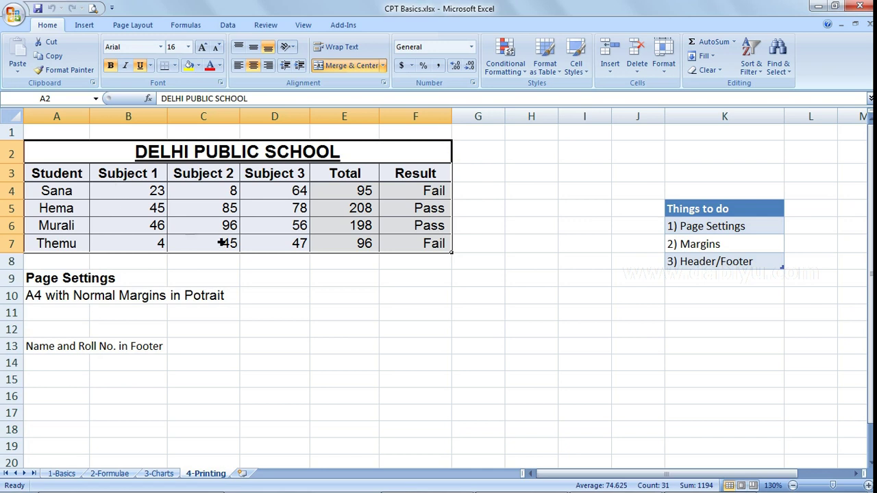
left_click(279, 281)
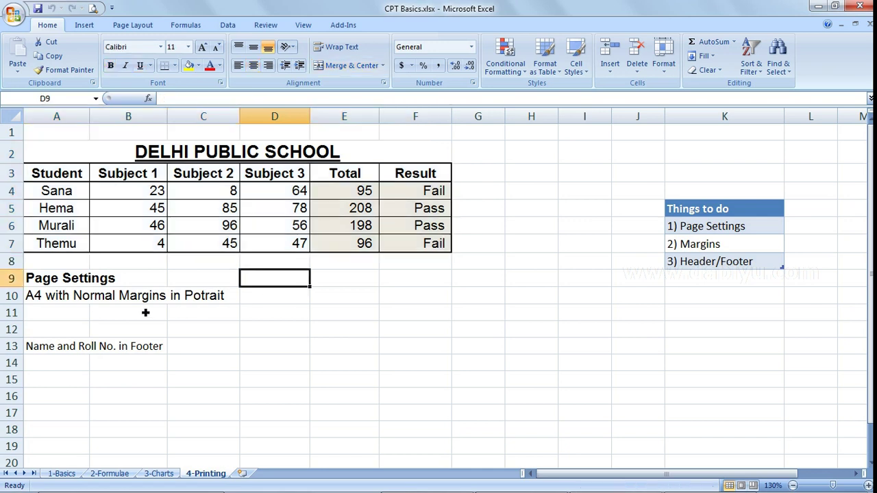
left_click(45, 313)
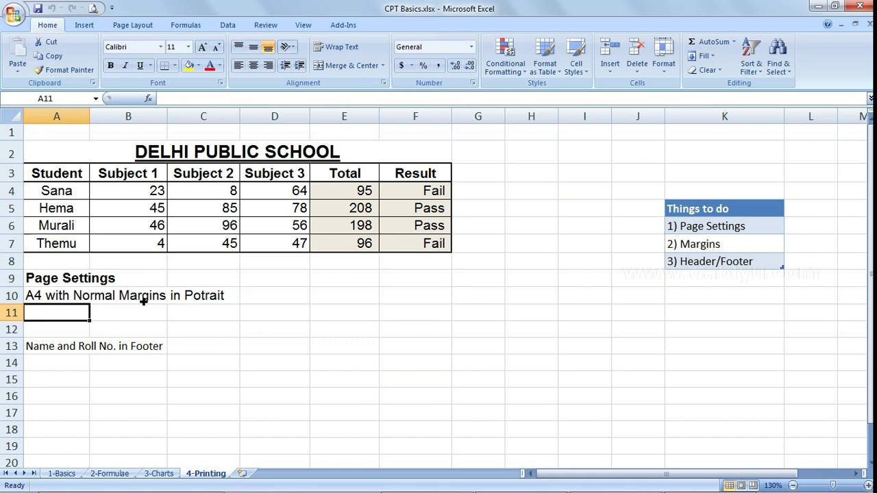
left_click(79, 296)
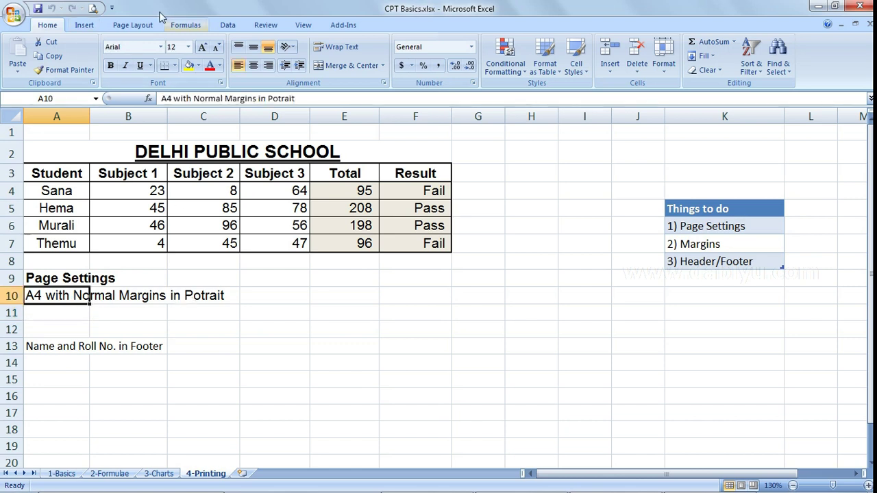
- Apply Normal margins, Portrait orientation and A4 paper size from Page Layout
left_click(134, 26)
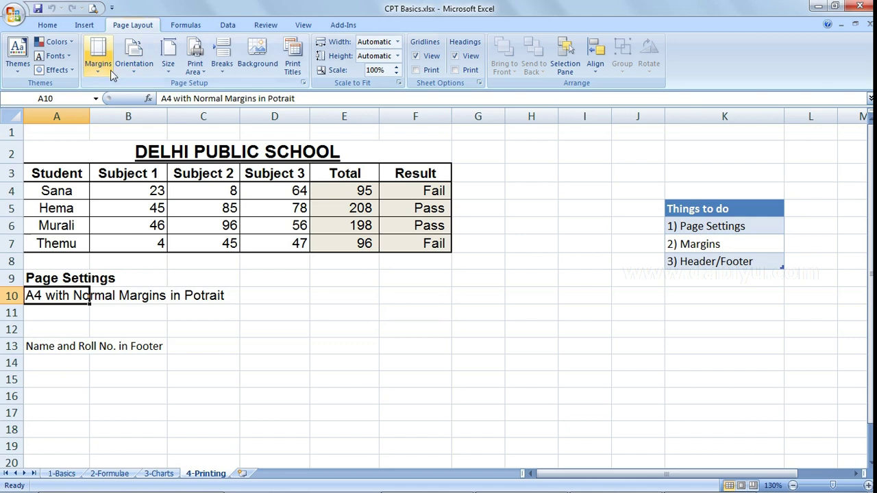
left_click(100, 68)
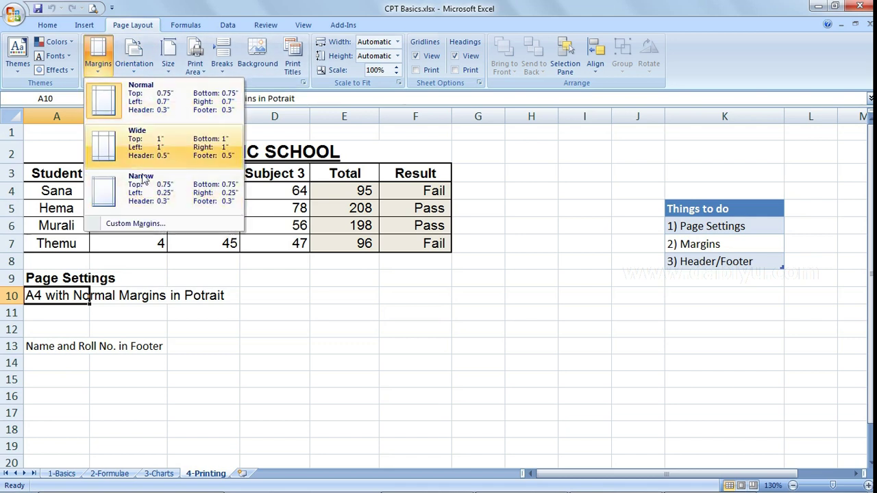
left_click(169, 113)
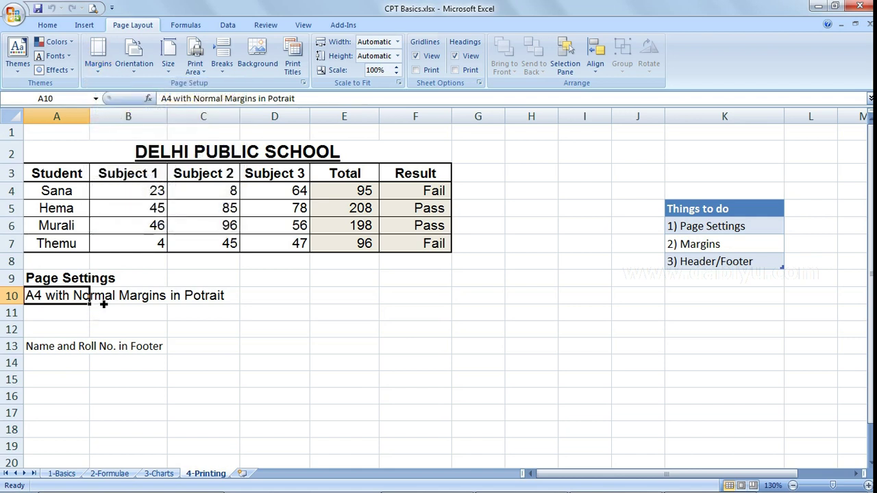
left_click(139, 71)
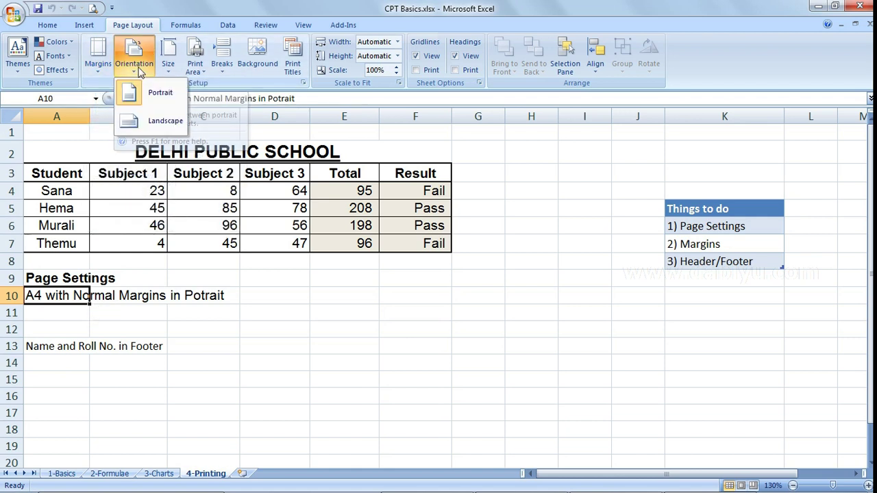
left_click(156, 103)
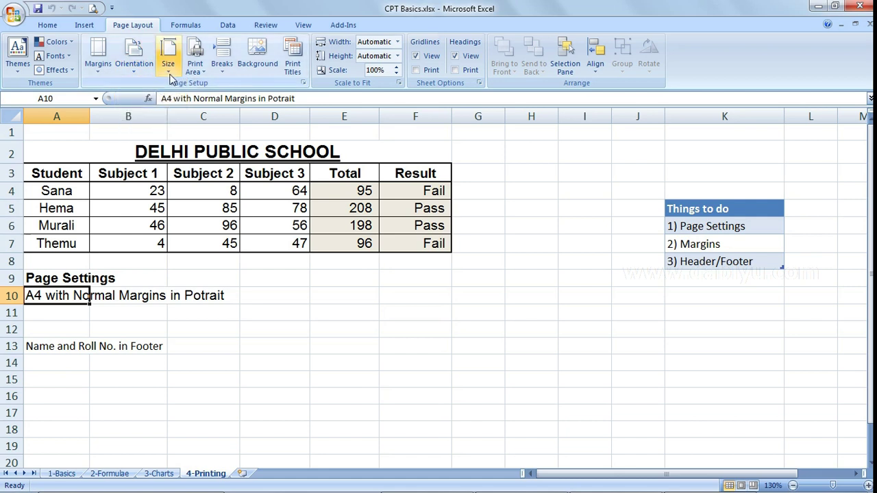
left_click(170, 76)
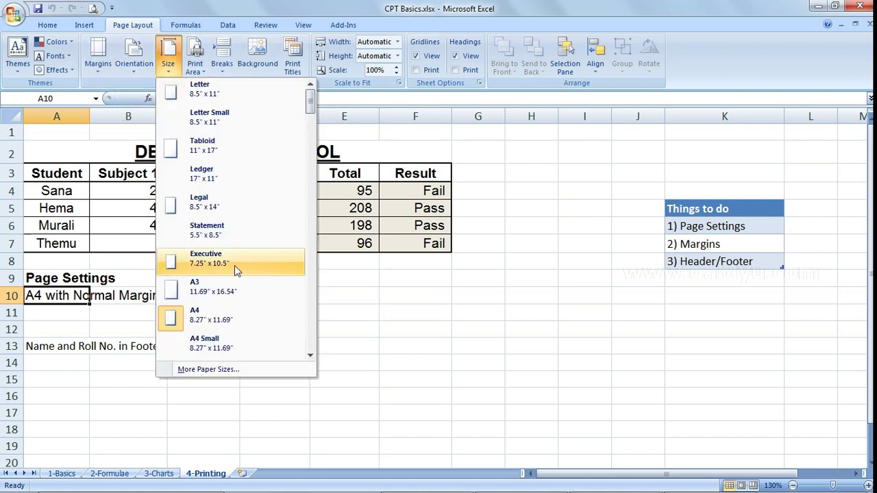
left_click(223, 320)
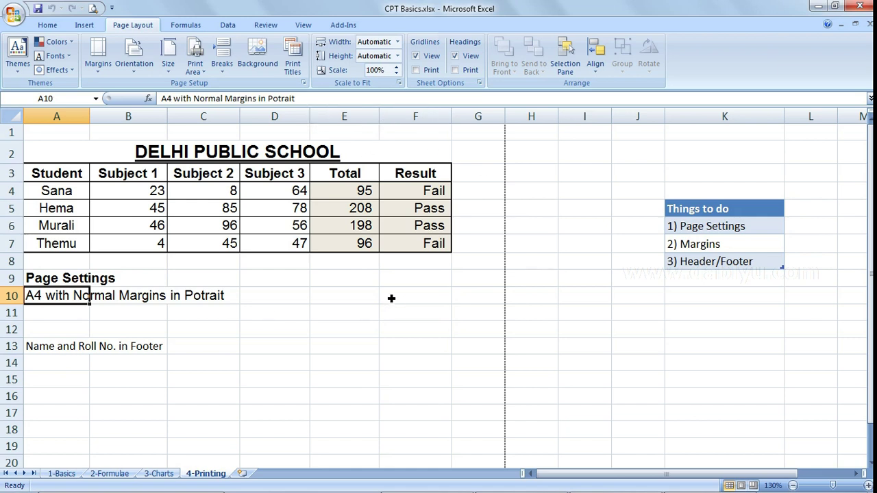
- Select cells C10, F10, B13 and A12 to check the notes against the page break
left_click(200, 299)
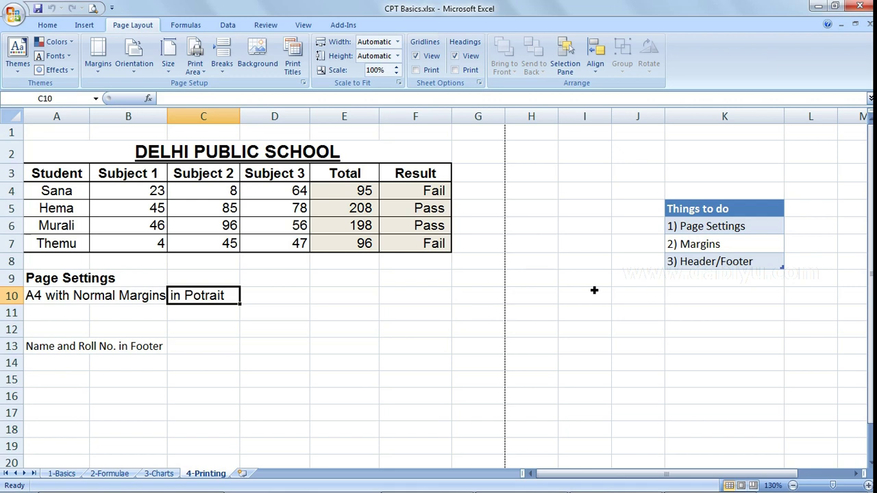
left_click(391, 306)
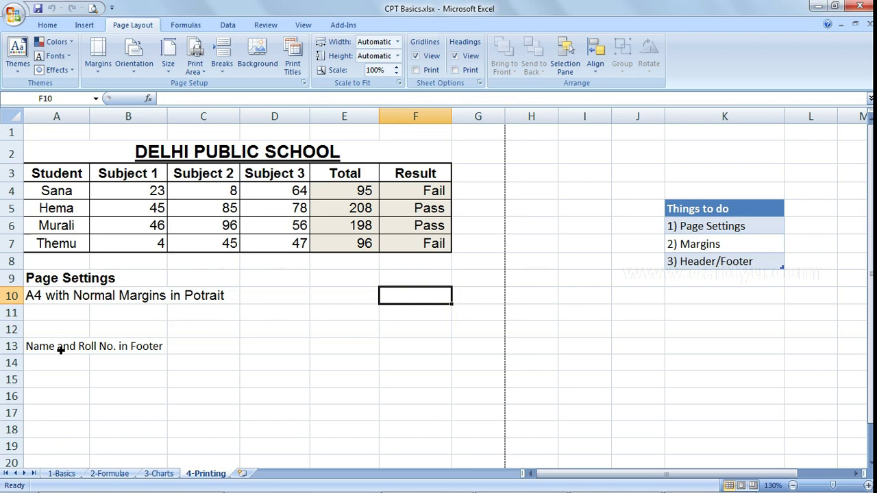
left_click(152, 348)
left_click(61, 334)
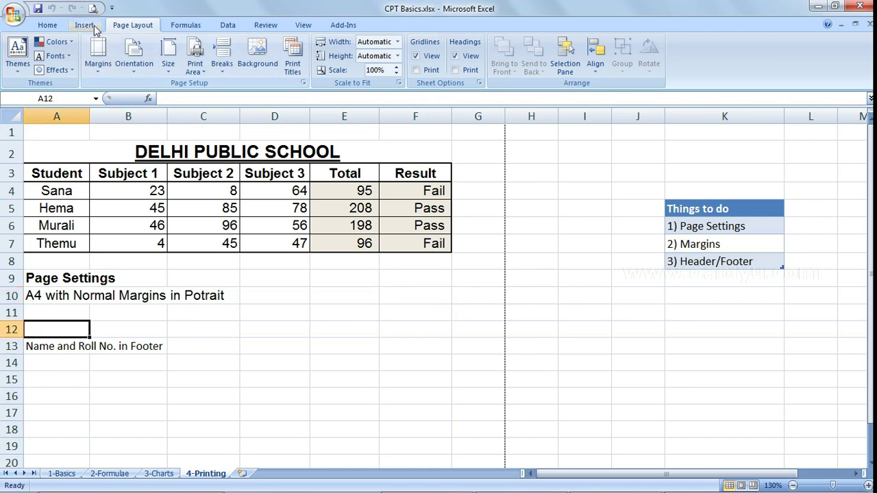
- Add the current date and time to the header's left section, then delete them
left_click(90, 25)
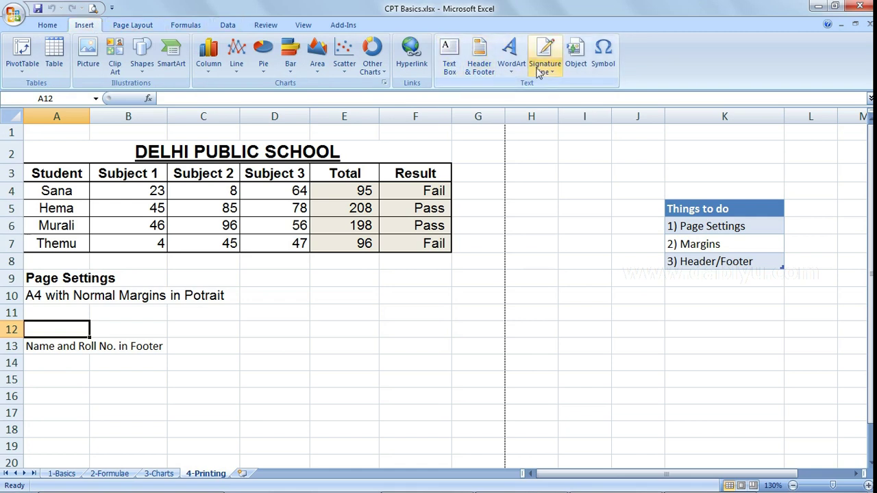
left_click(480, 58)
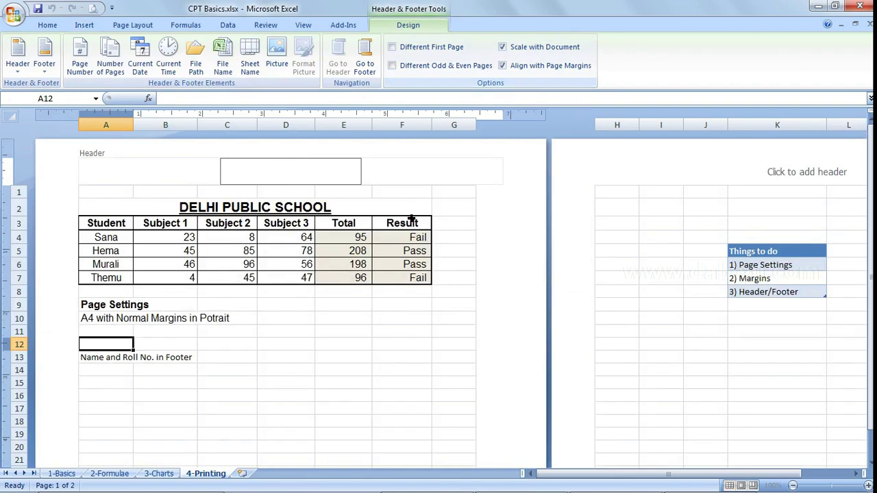
left_click(156, 177)
left_click(260, 176)
left_click(182, 177)
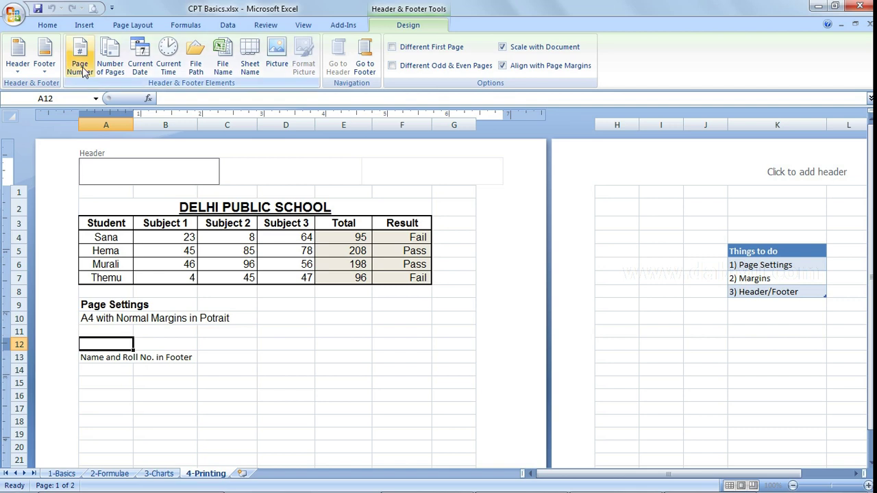
left_click(150, 71)
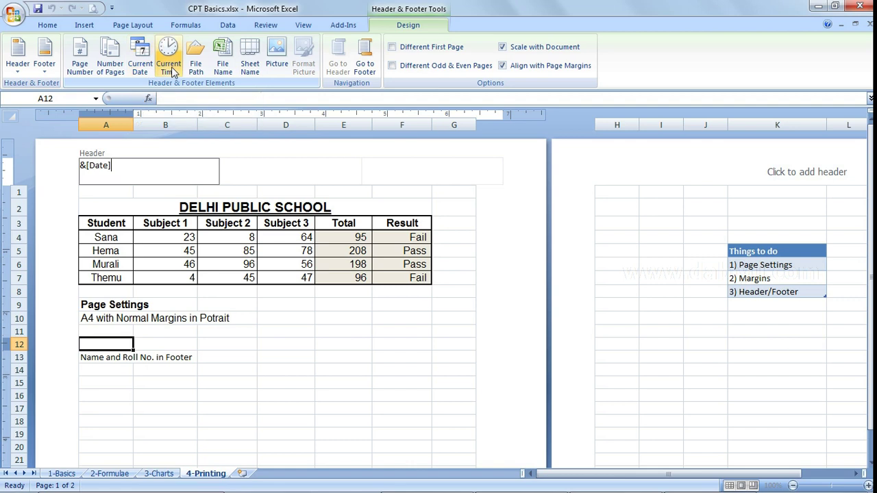
left_click(170, 69)
left_click_drag(144, 166, 72, 168)
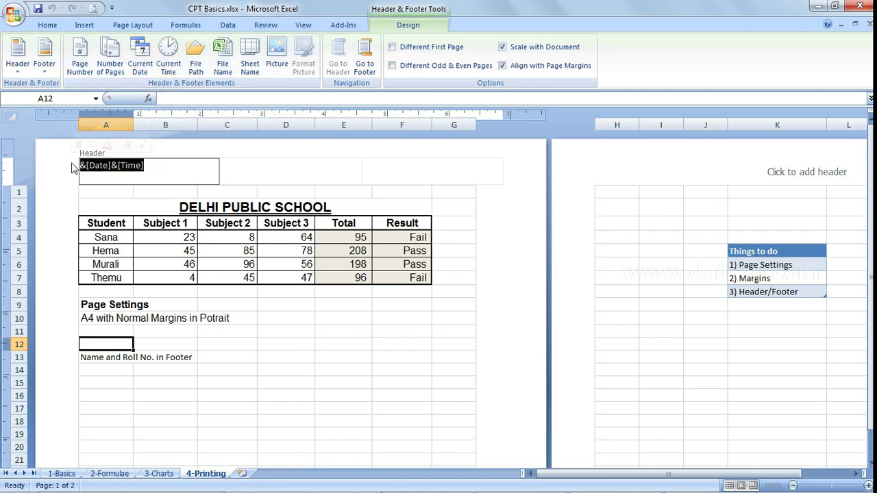
key("Delete")
- Put the student's name in the footer centre and 'Roll No.' plus the roll number at right
left_click(294, 348)
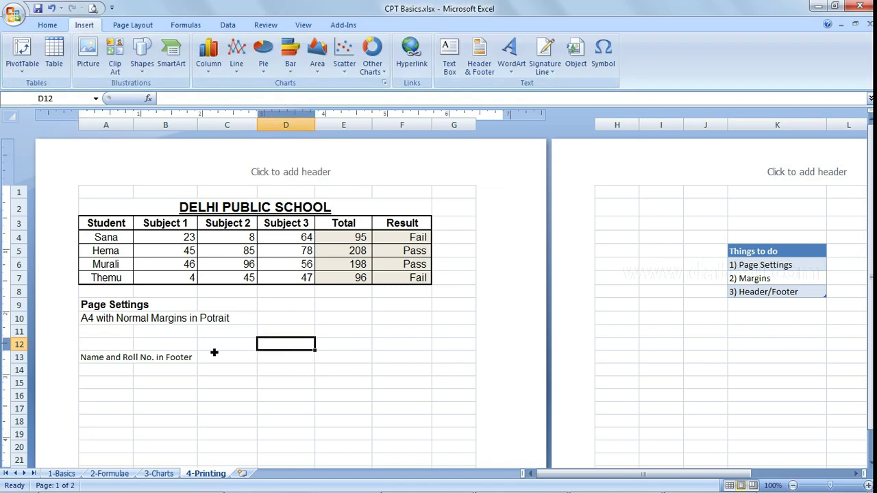
scroll(214, 352, "down", 7)
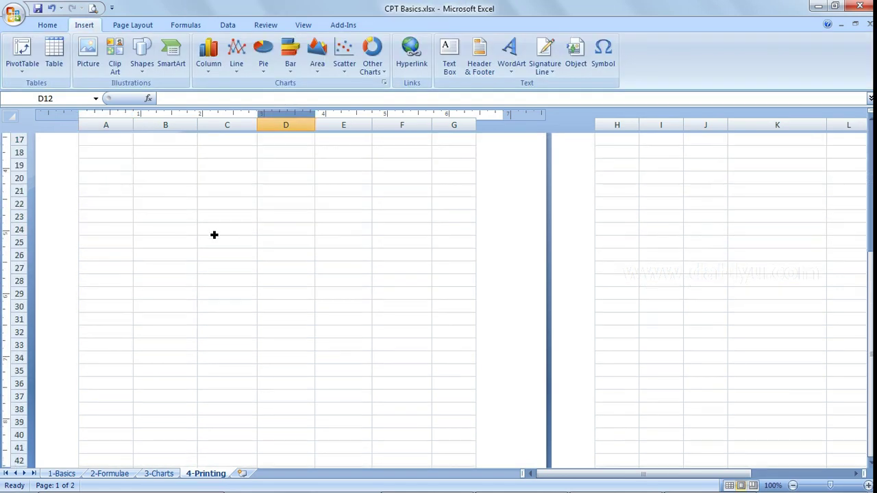
scroll(214, 235, "down", 3)
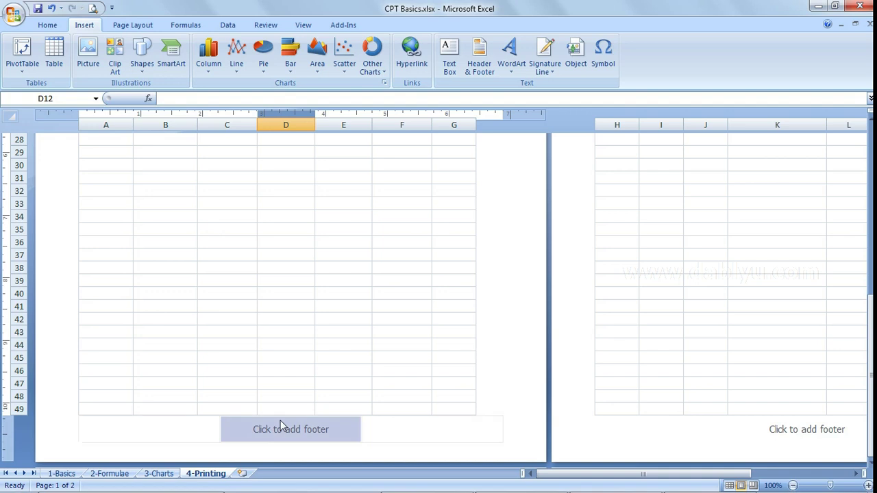
left_click(287, 430)
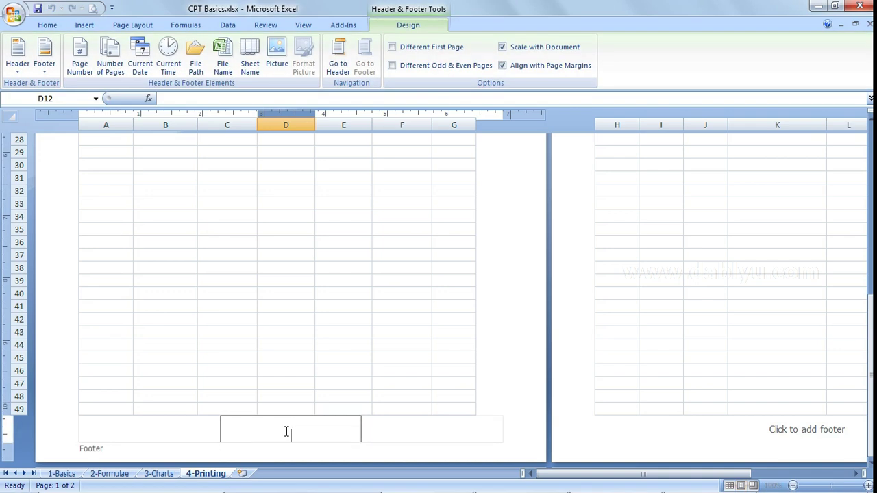
type("Dablyu")
left_click(428, 437)
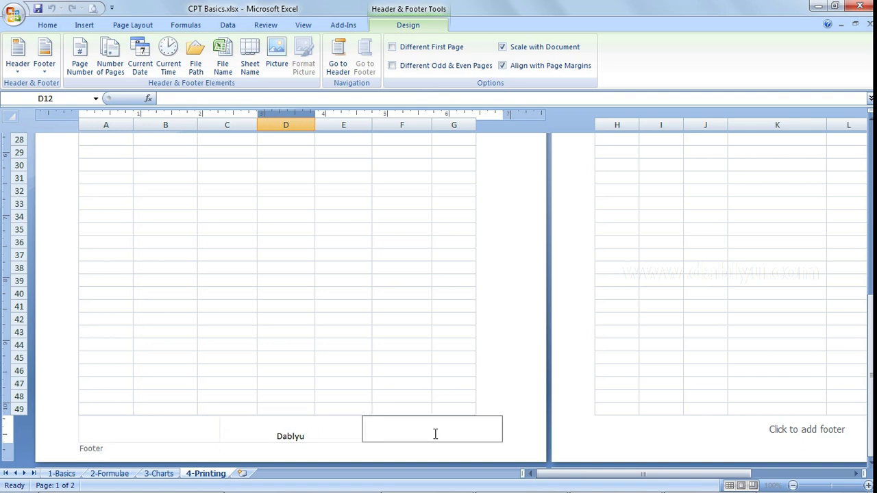
left_click_drag(432, 404, 381, 350)
left_click_drag(285, 371, 287, 409)
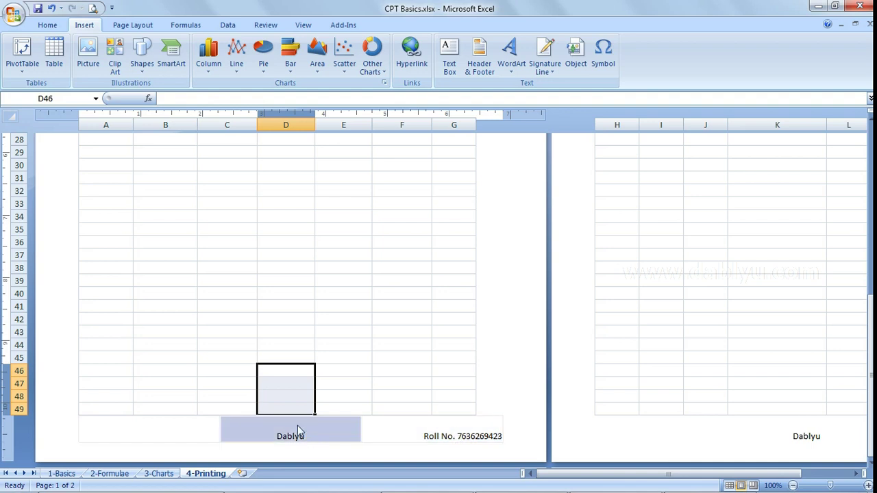
left_click(729, 486)
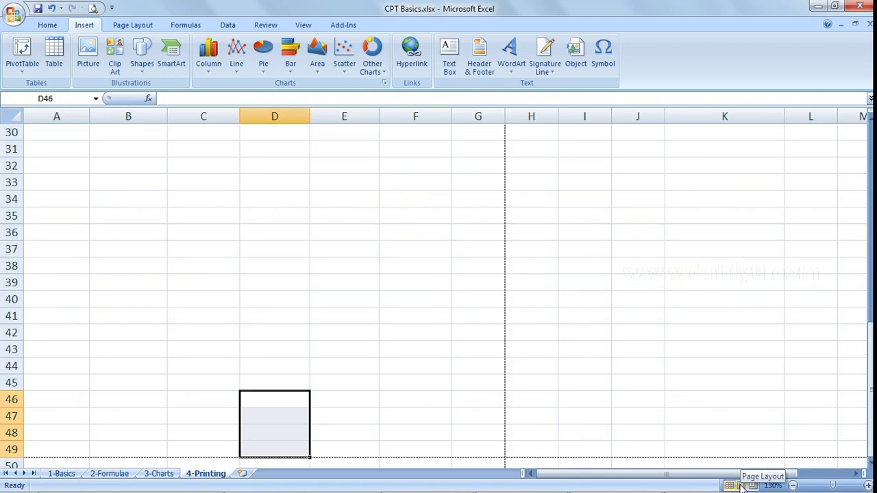
- Scroll back to the top and open Print Preview for the 4-Printing sheet from the Office Button
left_click(307, 199)
scroll(313, 198, "up", 7)
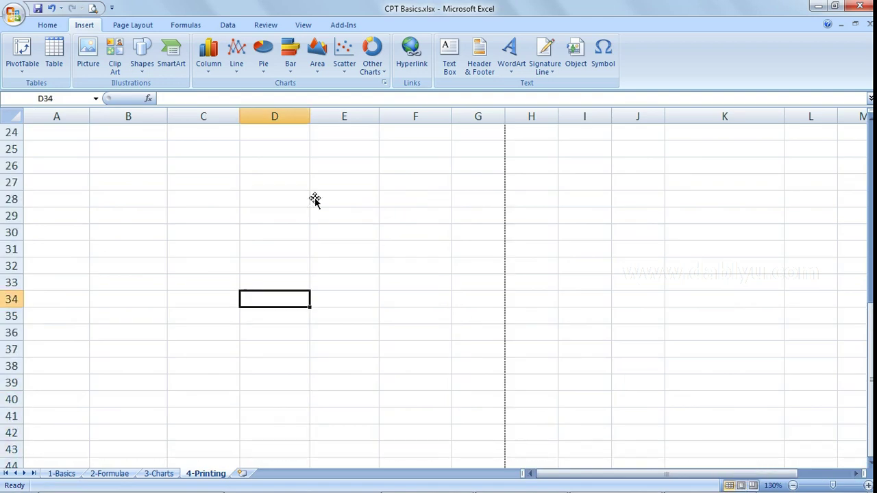
scroll(314, 199, "up", 3)
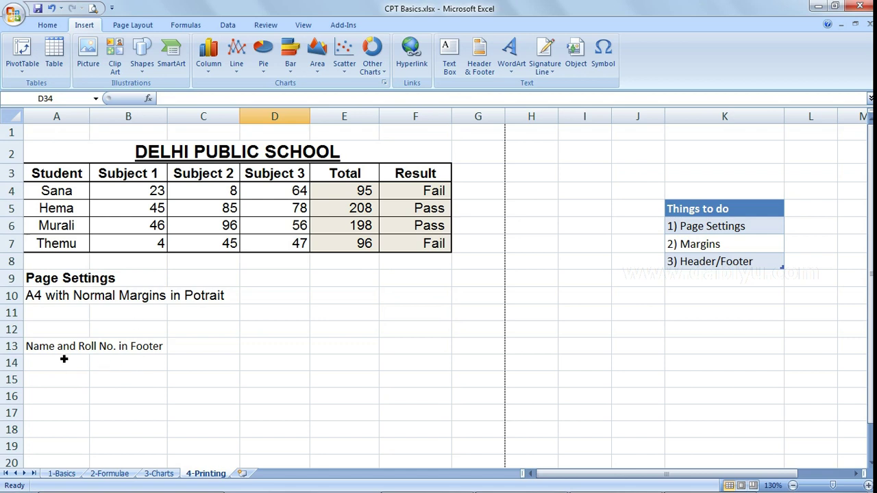
left_click(290, 315)
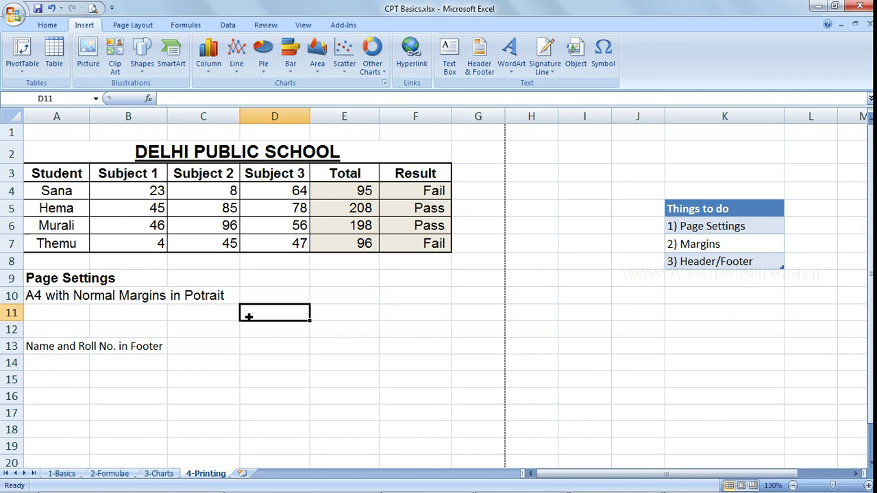
left_click(15, 13)
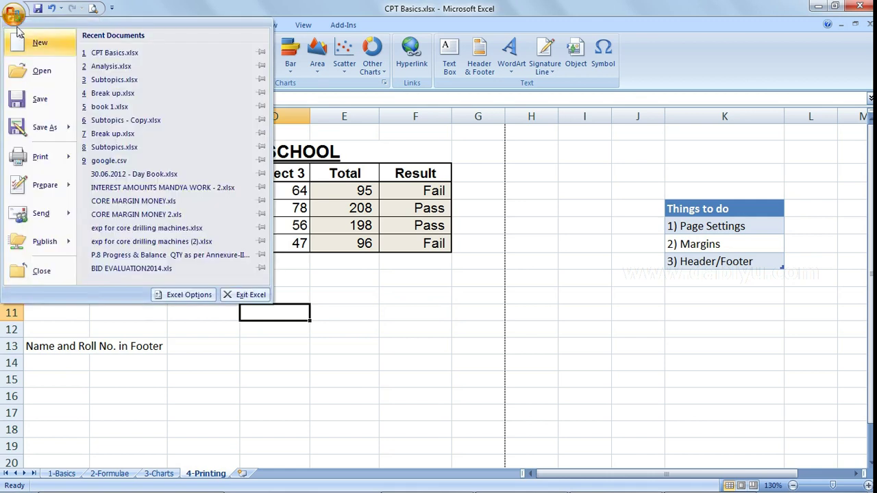
mouse_move(58, 164)
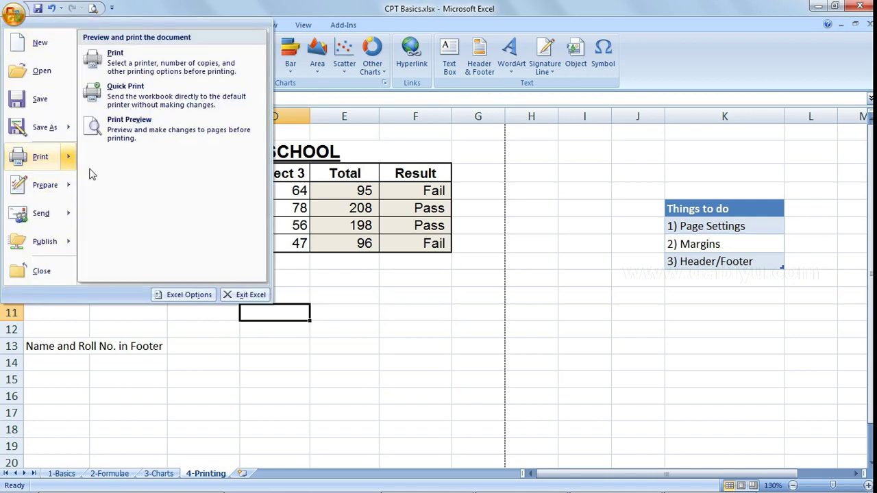
left_click(163, 147)
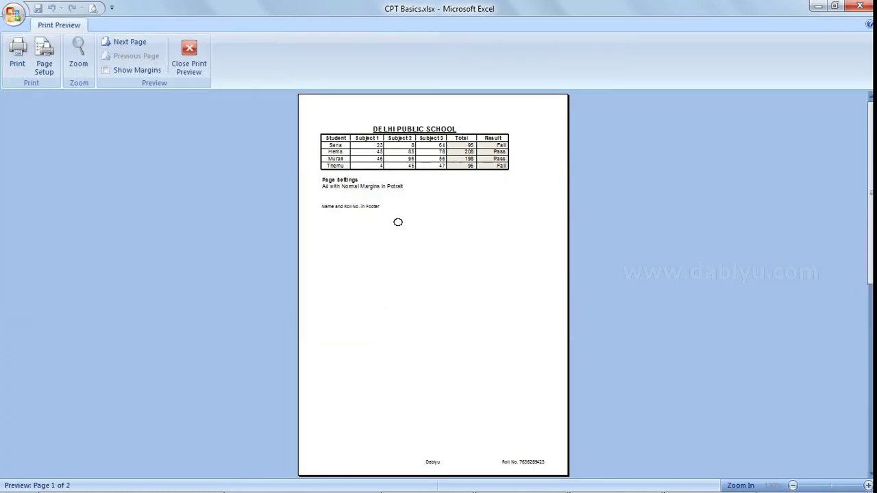
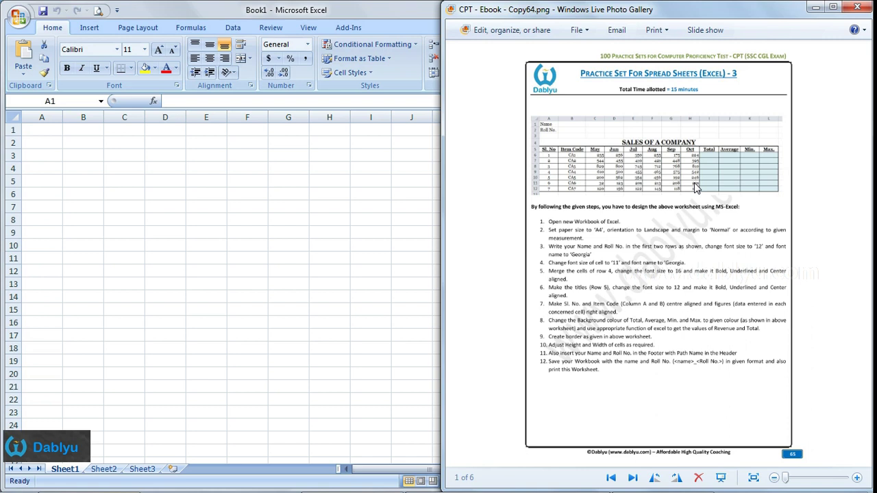
- Scroll up in the practice-sheet image beside the blank Book1 workbook
scroll(695, 188, "up", 3)
- Pan and zoom the practice-sheet image until the sales table and its twelve steps are readable
left_click_drag(701, 286, 702, 224)
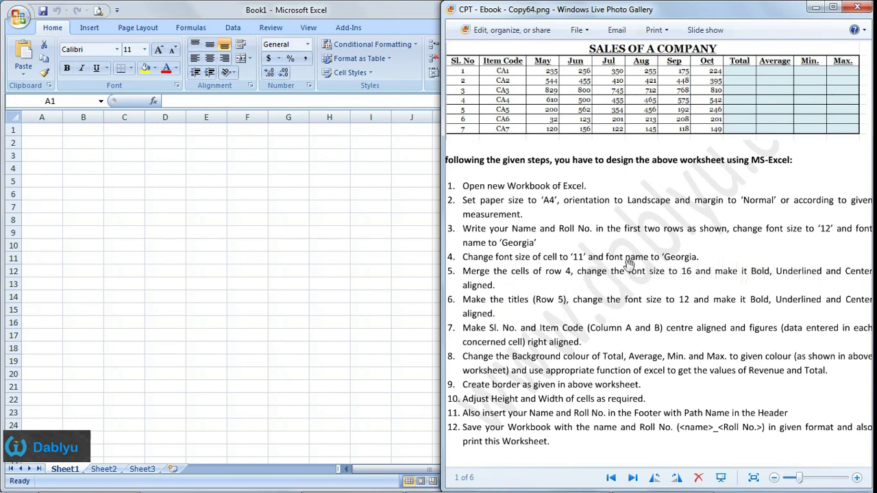
left_click_drag(587, 275, 602, 251)
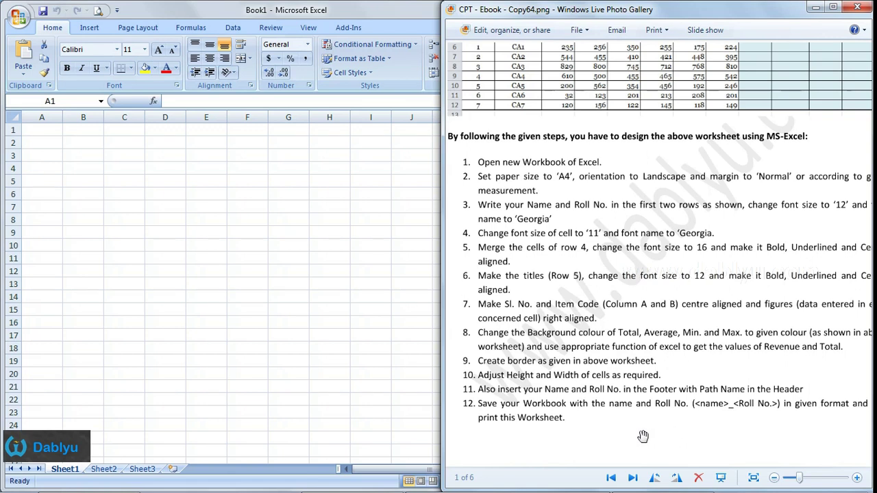
left_click_drag(665, 436, 652, 439)
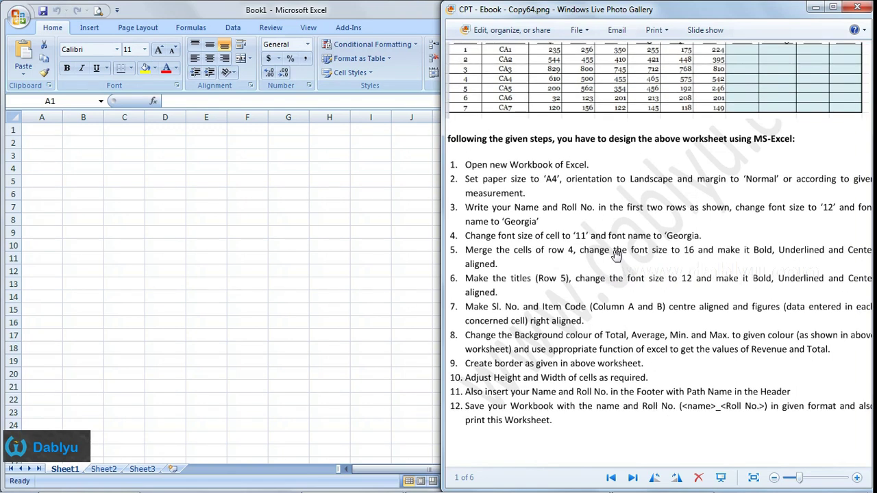
scroll(616, 254, "down", 1)
left_click_drag(659, 180, 652, 216)
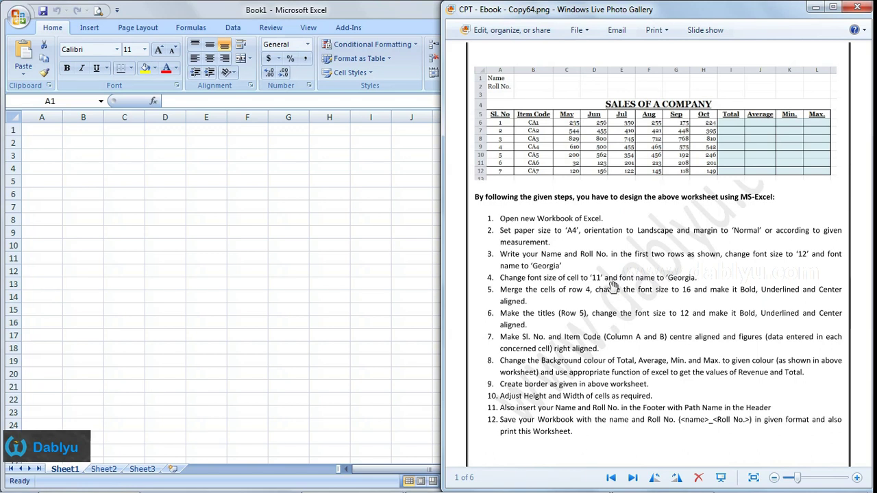
- Save the blank workbook with Ctrl+S under the student's name_rollnumber file name
left_click(218, 184)
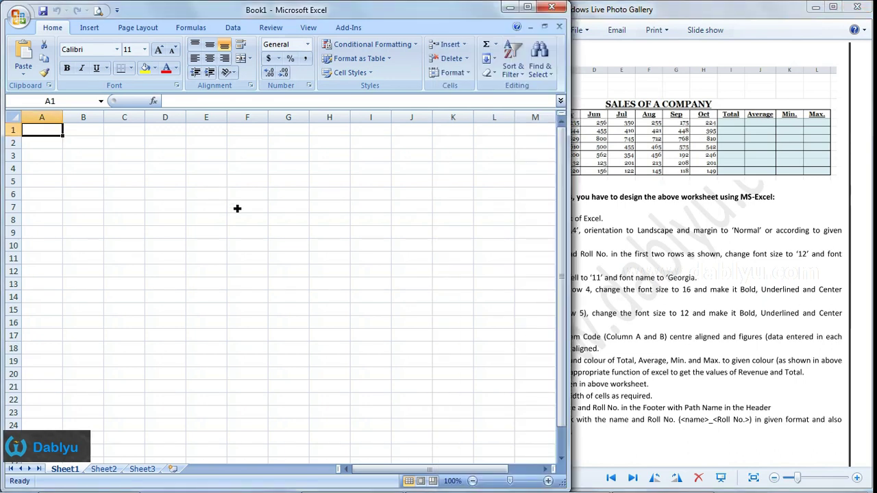
key("ctrl+s")
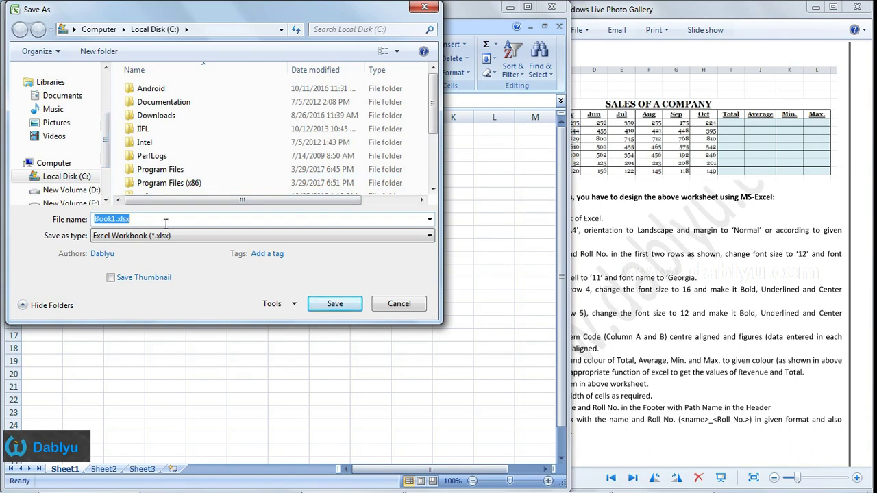
type("Dablyu_")
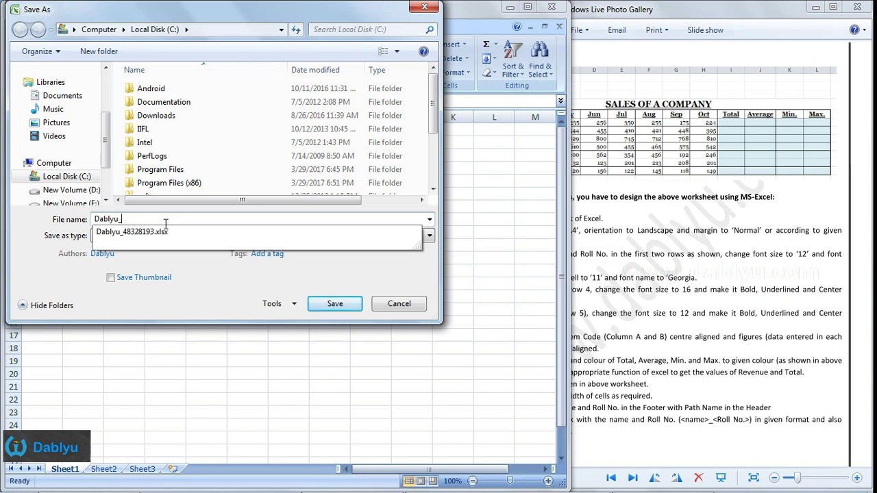
type("123456")
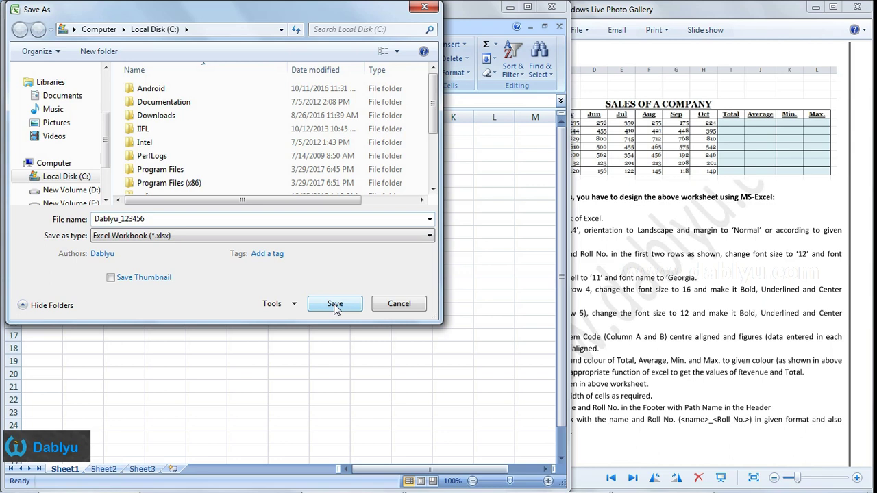
left_click(335, 308)
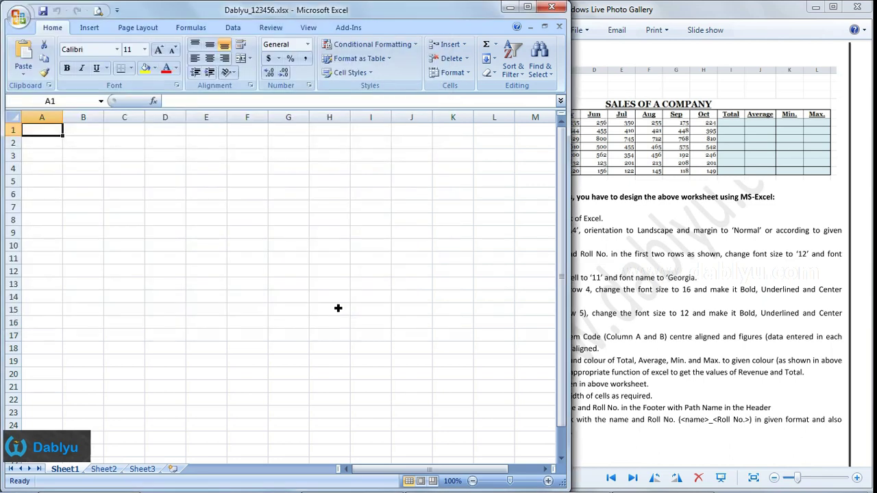
left_click(700, 291)
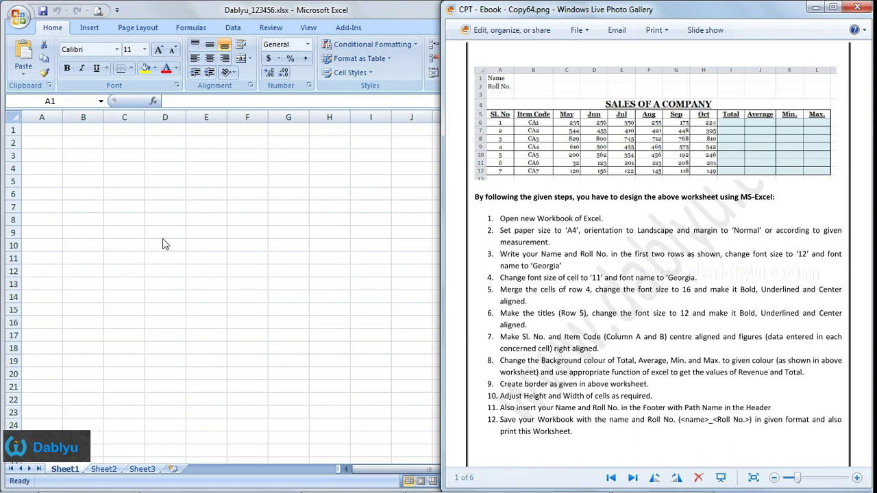
- Apply the Georgia font at size 11 to every cell of the worksheet
key("alt+Tab")
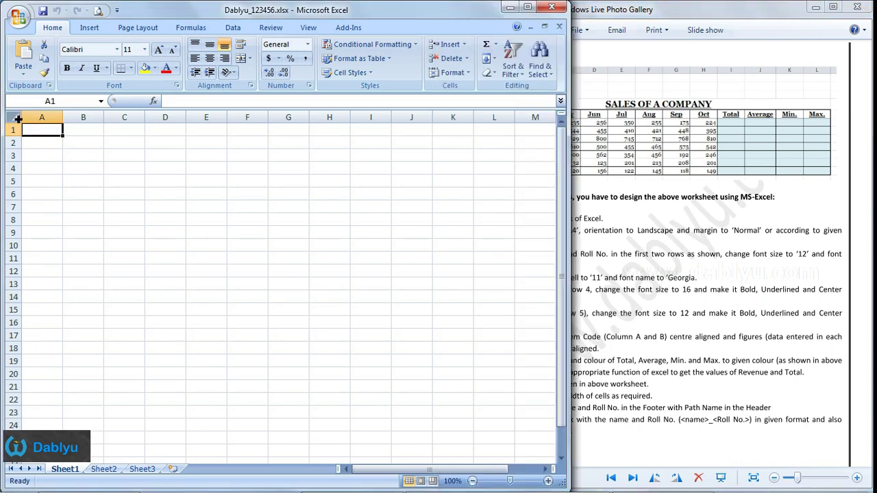
left_click(19, 119)
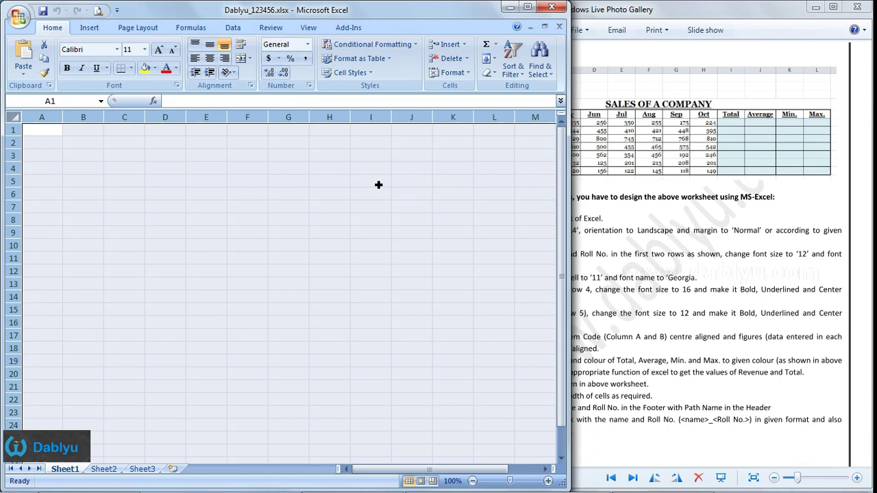
left_click(88, 50)
type("G")
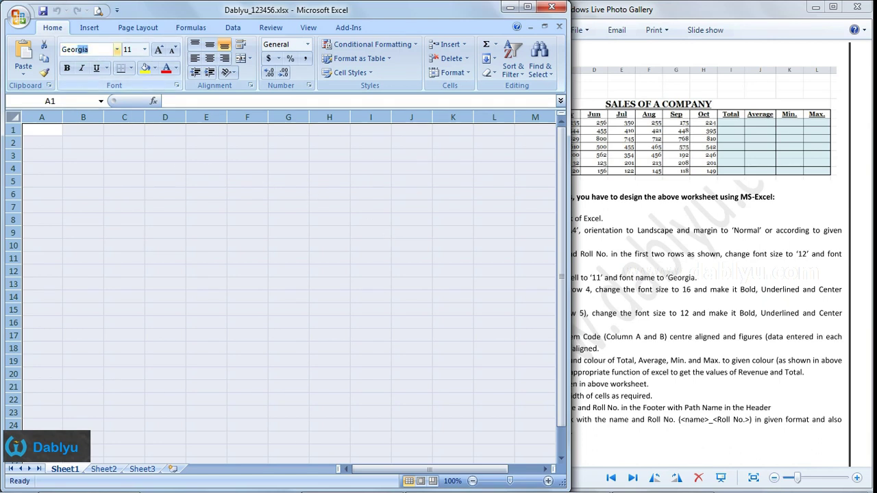
type("eo")
key("Return")
left_click(145, 50)
left_click(134, 100)
left_click(111, 143)
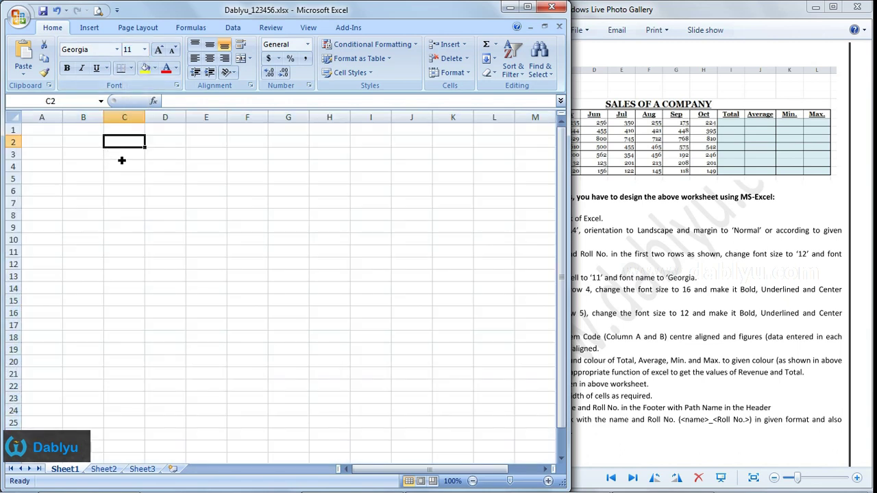
left_click(721, 325)
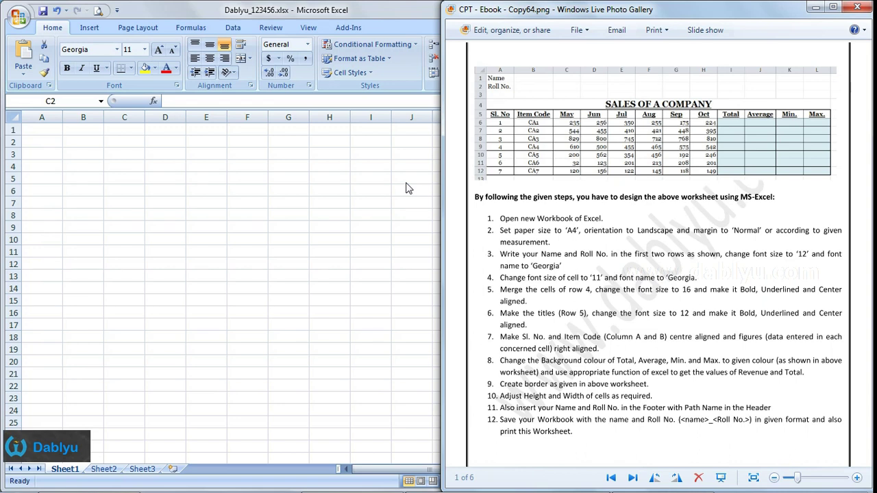
key("alt+Tab")
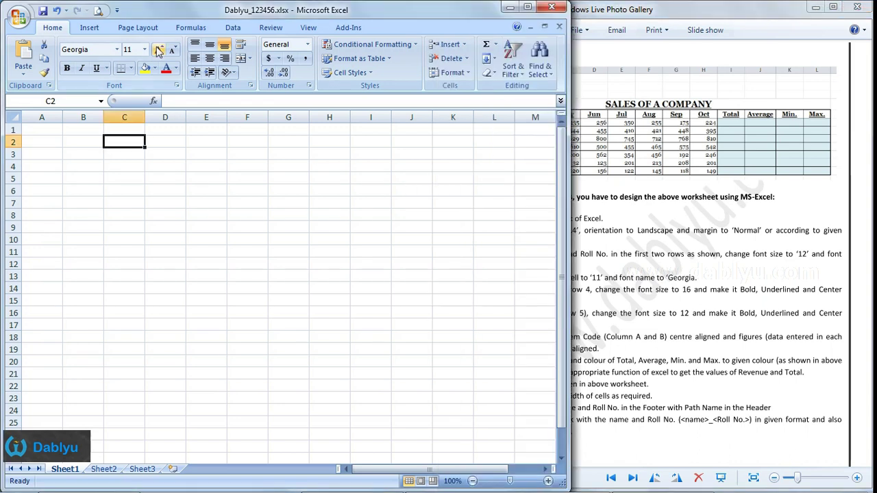
- Set Normal margins, Landscape orientation and A4 paper size from Page Layout
left_click(152, 28)
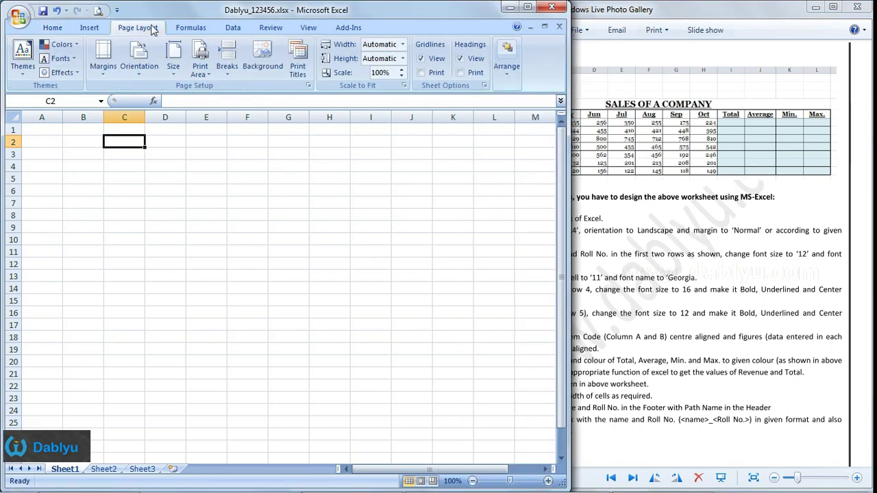
left_click(103, 56)
left_click(145, 101)
left_click(140, 68)
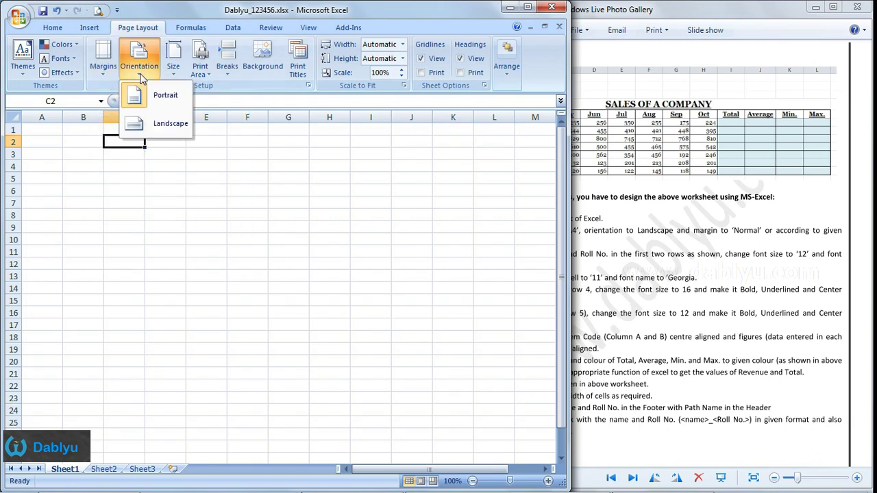
left_click(170, 123)
left_click(175, 71)
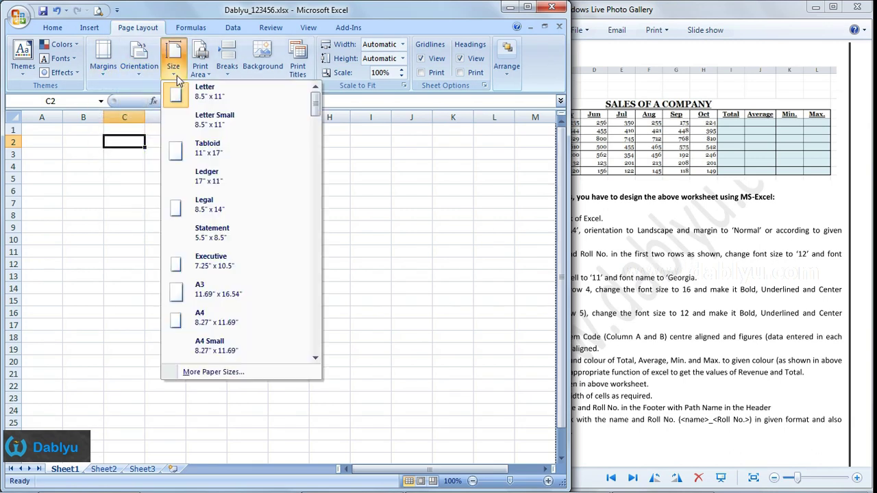
left_click(235, 319)
left_click(583, 263)
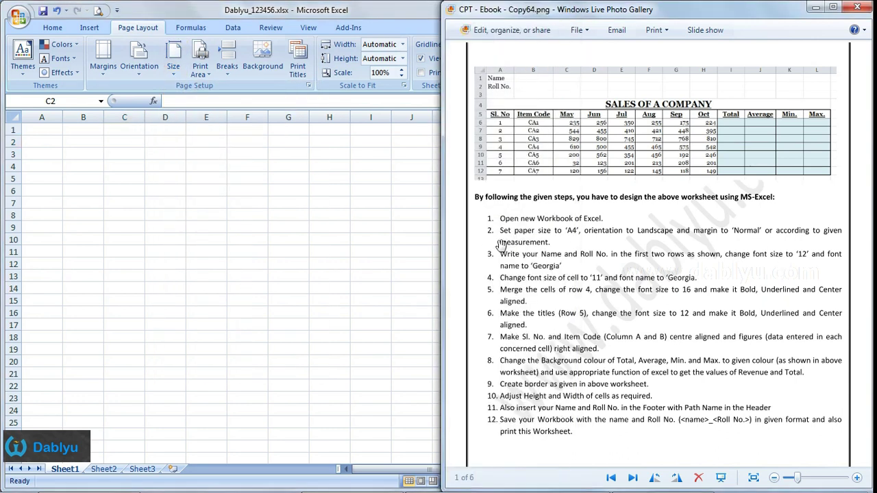
left_click(319, 265)
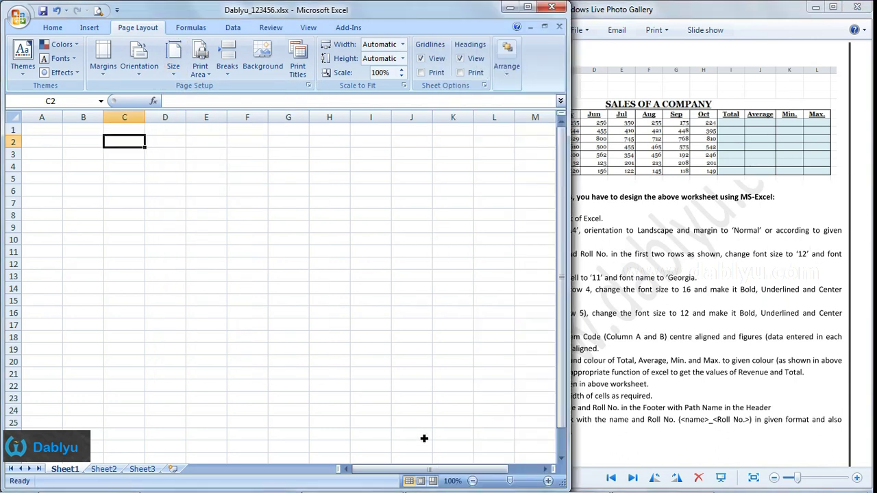
left_click_drag(444, 472, 483, 472)
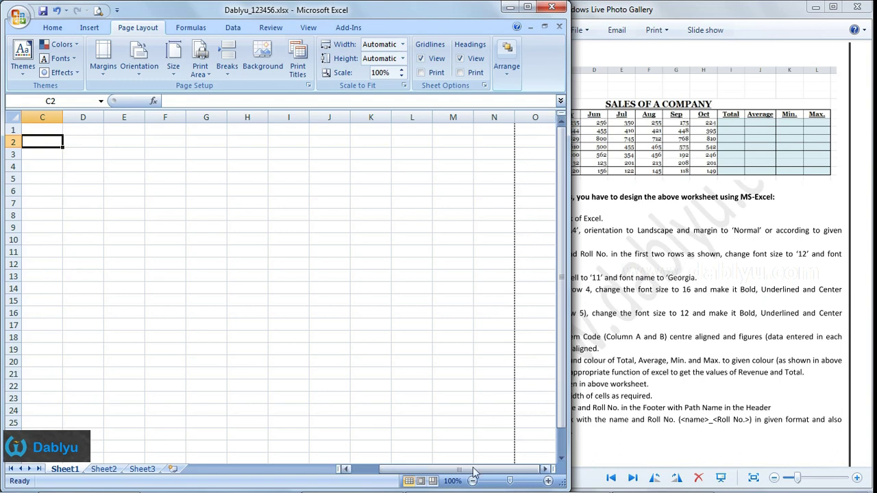
left_click_drag(480, 468, 447, 468)
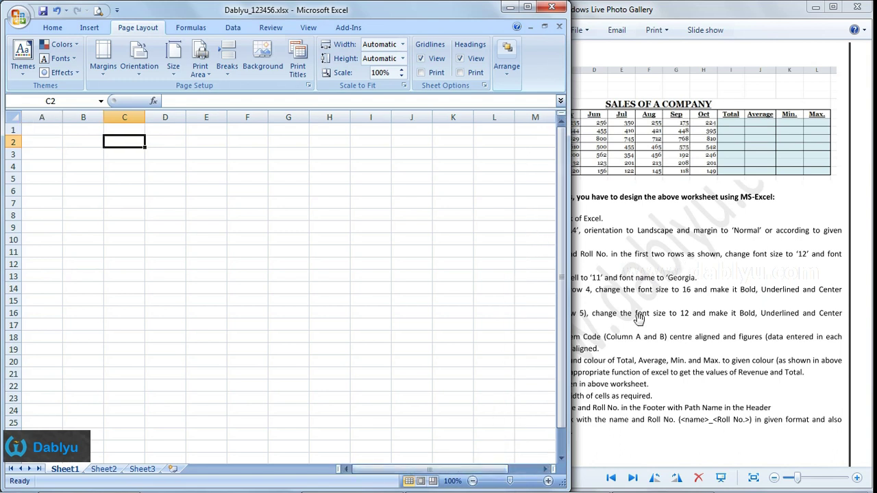
left_click(639, 319)
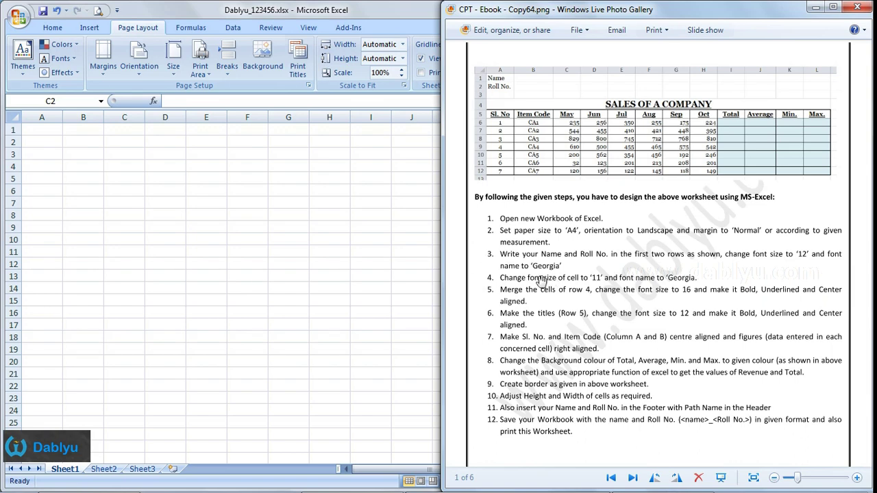
- Enter the student's name in A1 and the roll number in A2
left_click(40, 130)
type("N")
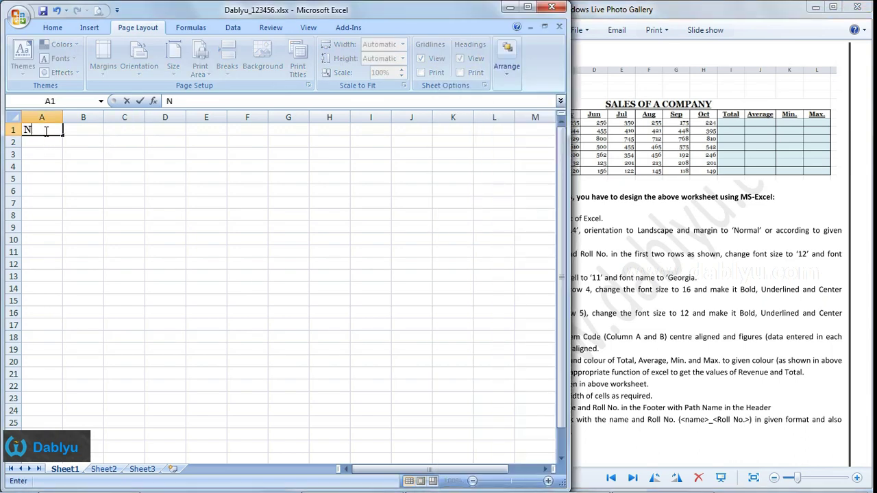
type("ame: Dablyu")
key("Return")
type("Roll No. 123456")
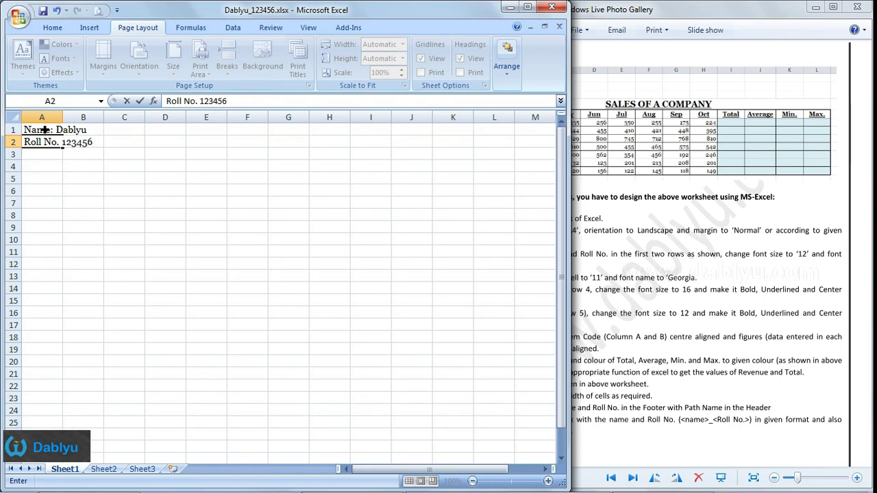
left_click(60, 180)
- Raise the font size of A1:A2 to 12
left_click_drag(43, 131, 47, 144)
left_click(58, 30)
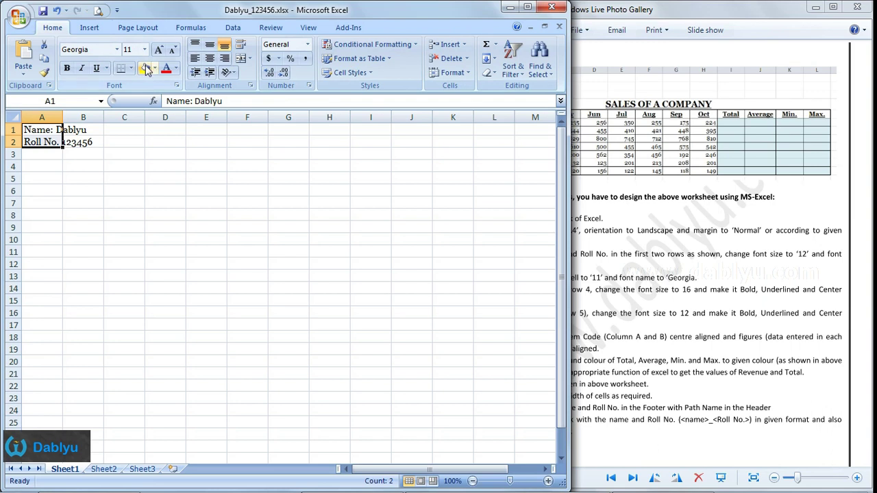
left_click(159, 52)
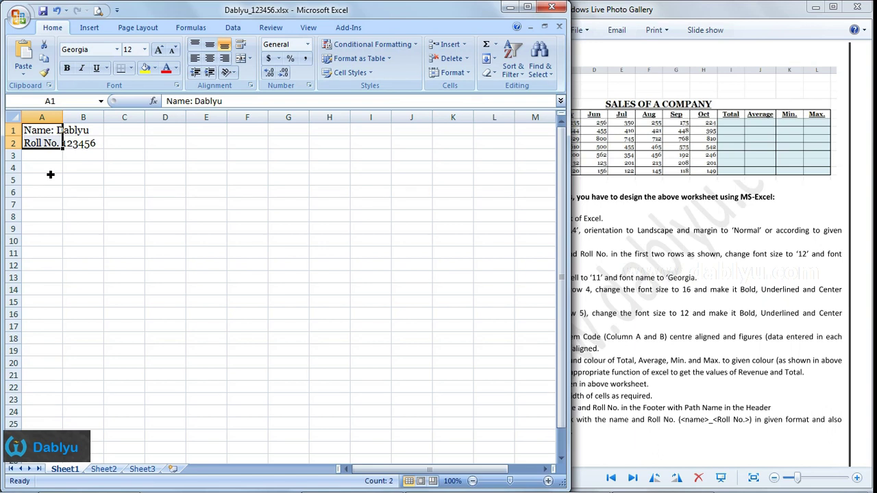
left_click(50, 172)
left_click_drag(45, 130, 49, 144)
left_click(596, 267)
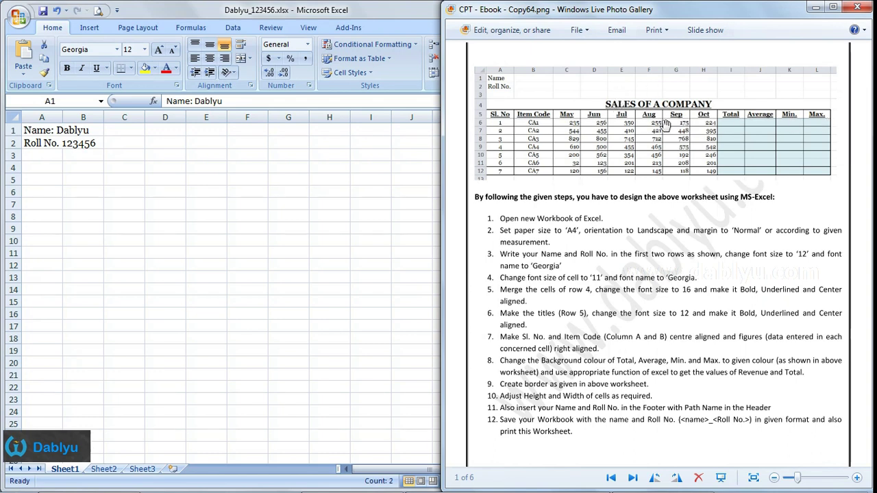
- Merge and centre A4:L4 and enter the title 'SALES OF A COMPANY'
left_click(57, 173)
left_click_drag(48, 169, 507, 168)
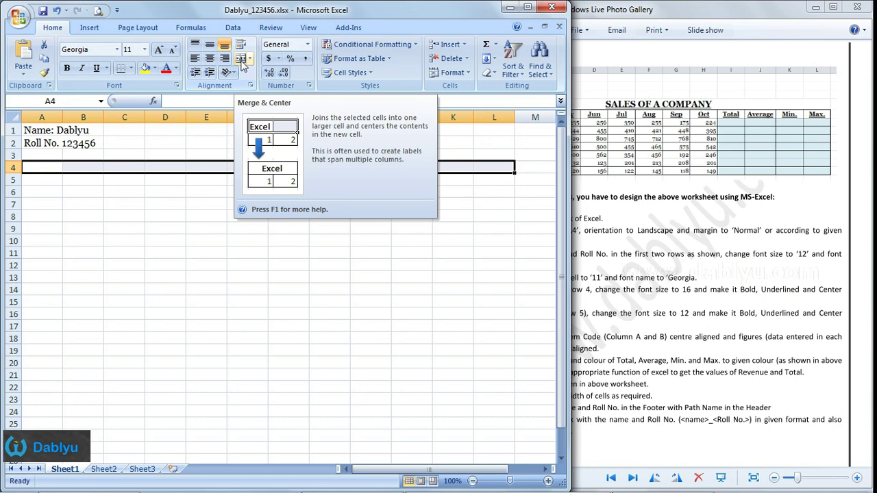
left_click(241, 61)
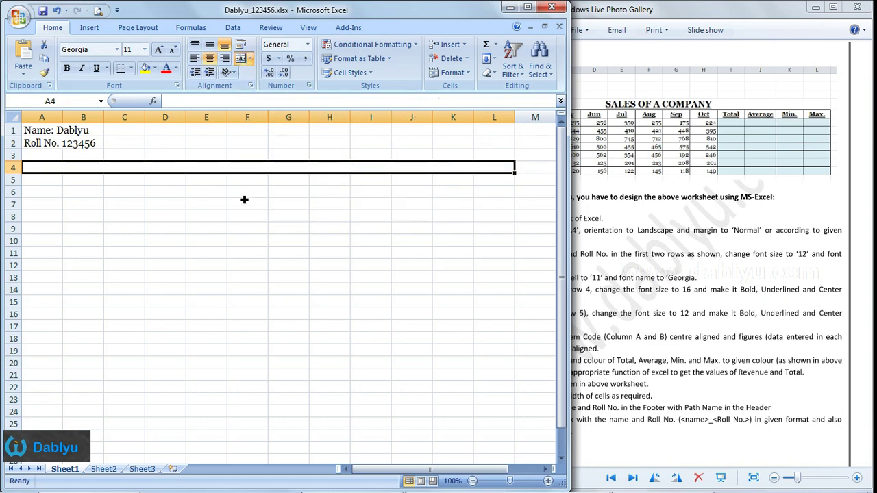
type("SALES OF A C")
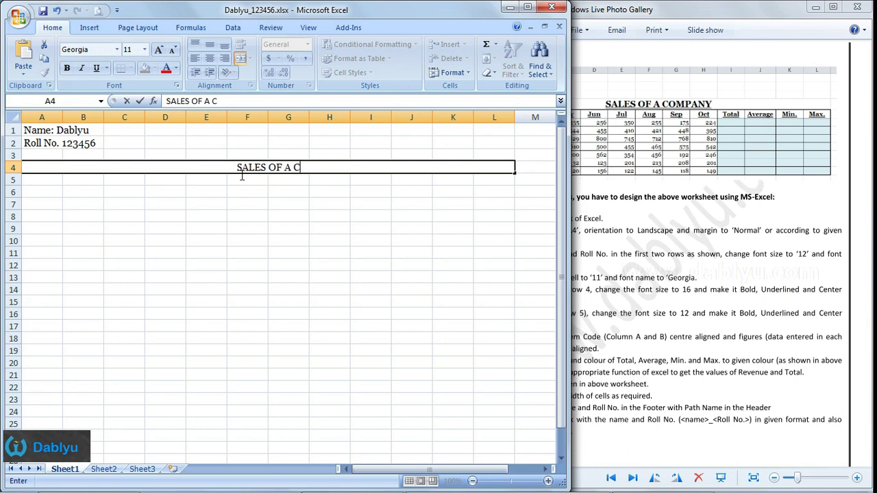
type("OMPANY")
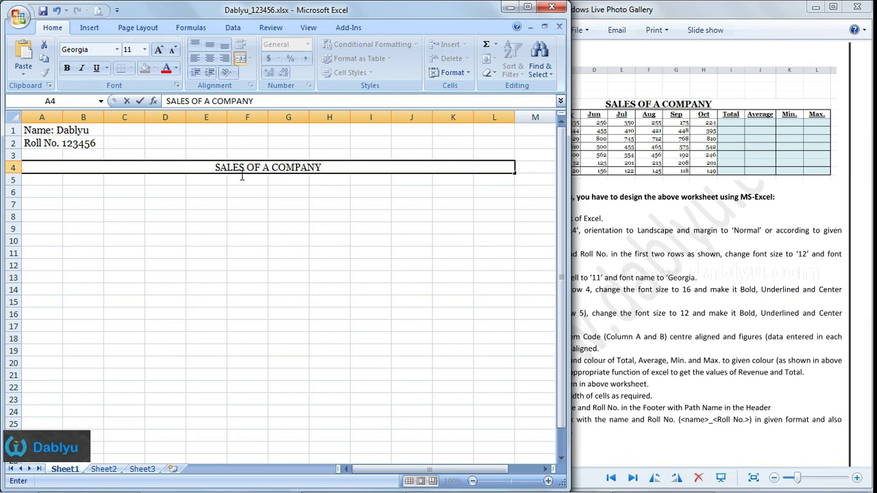
left_click(358, 170)
- Make the title bold, underlined and 16 pt
left_click(682, 344)
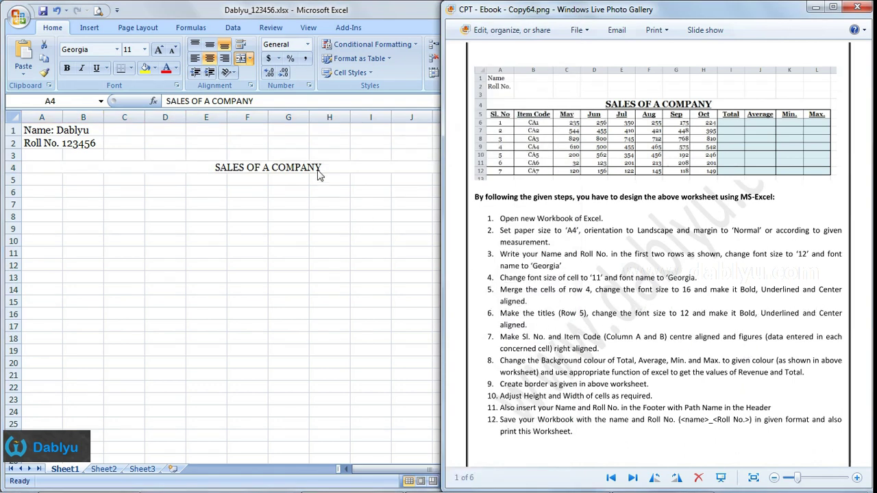
left_click(318, 175)
left_click(66, 70)
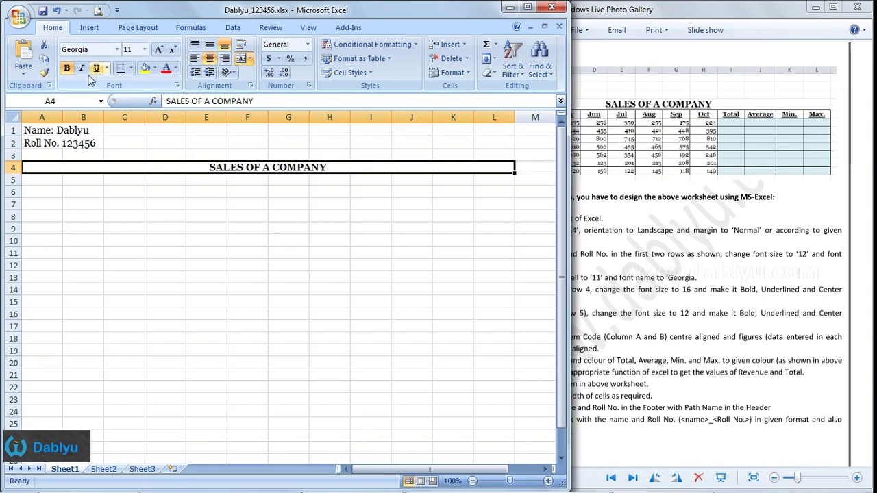
left_click(96, 68)
left_click(144, 49)
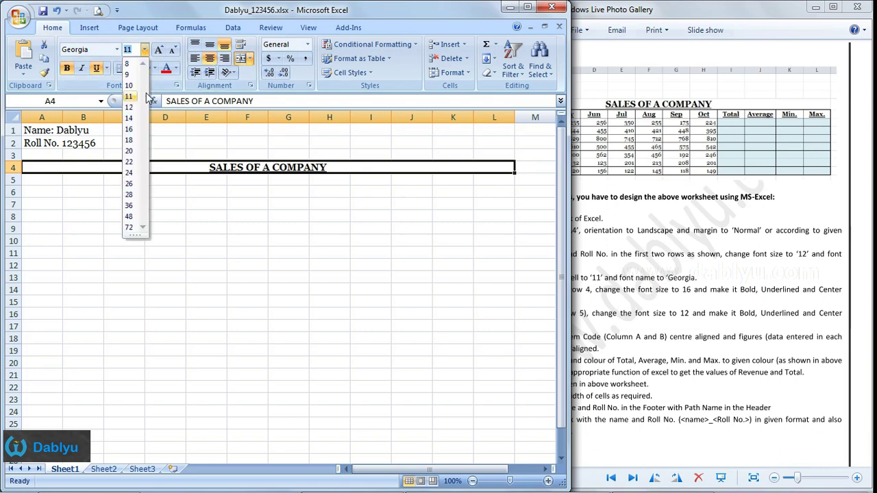
left_click(128, 129)
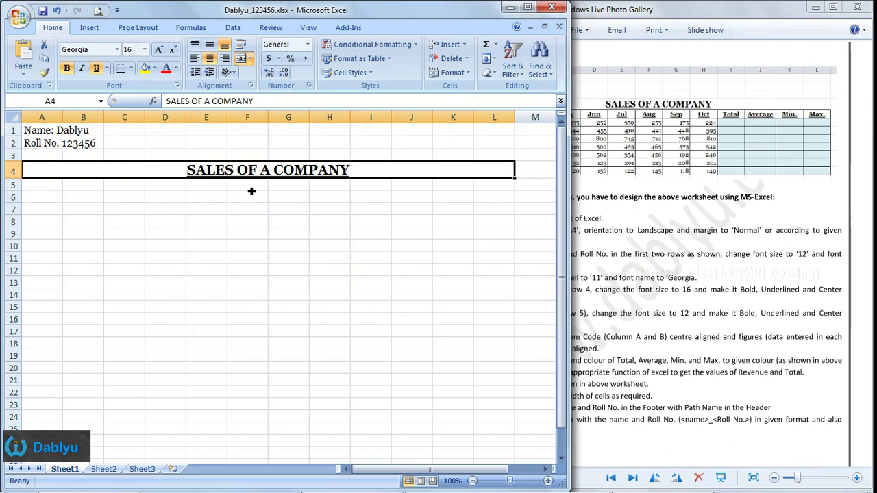
left_click(251, 191)
left_click(713, 251)
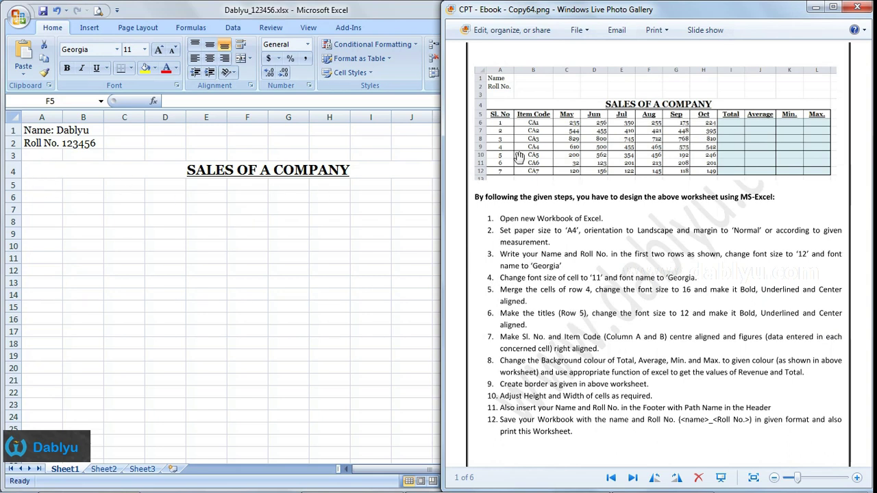
- Type the headings Sl.No., Item Code, May, Jun and Jul across A5:E5
left_click(47, 190)
left_click(47, 190)
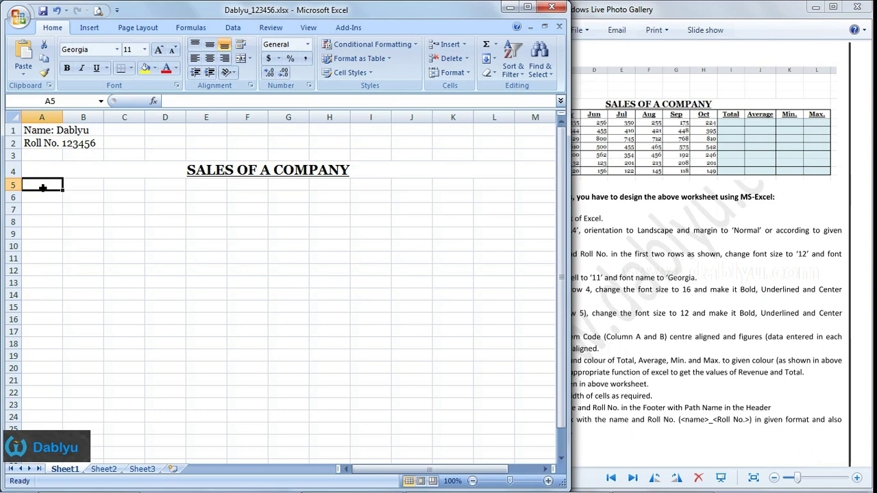
type("Sl.No.")
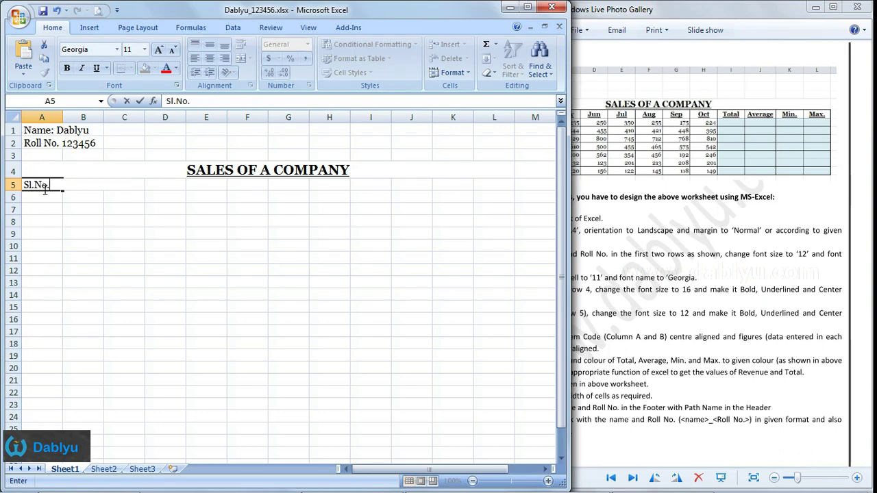
key("Tab")
left_click(617, 206)
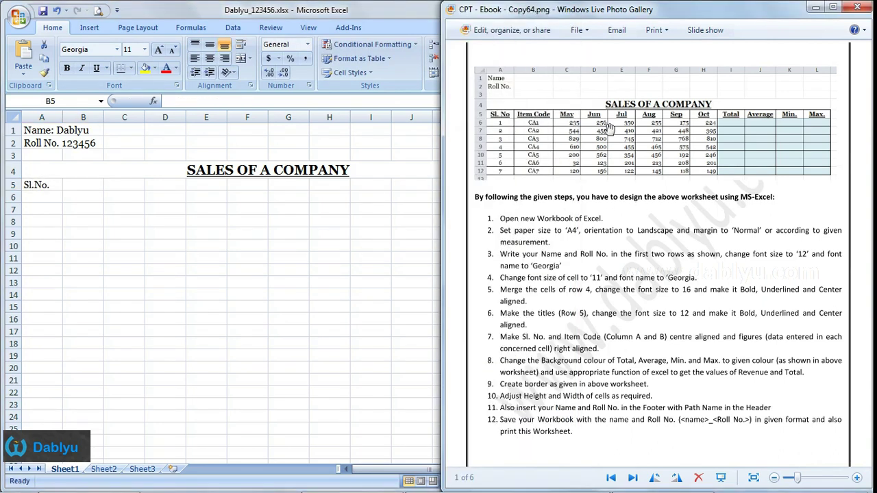
left_click(66, 186)
type("Item Code")
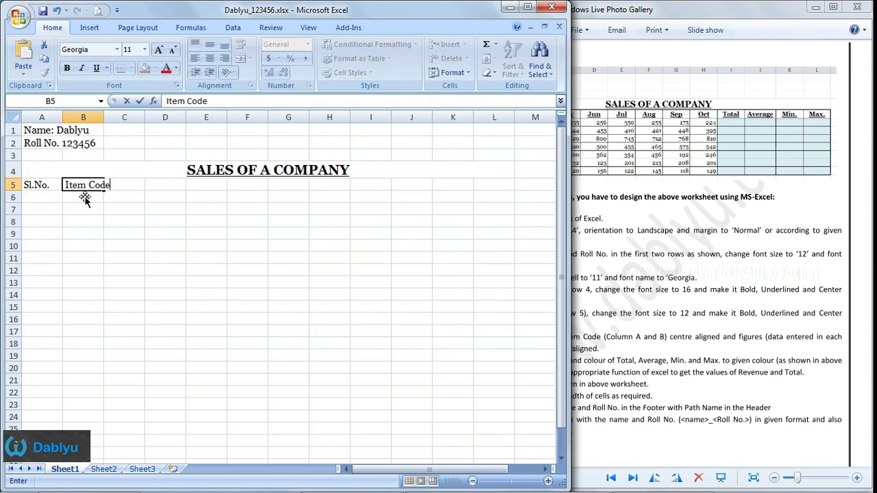
key("Tab")
type("May")
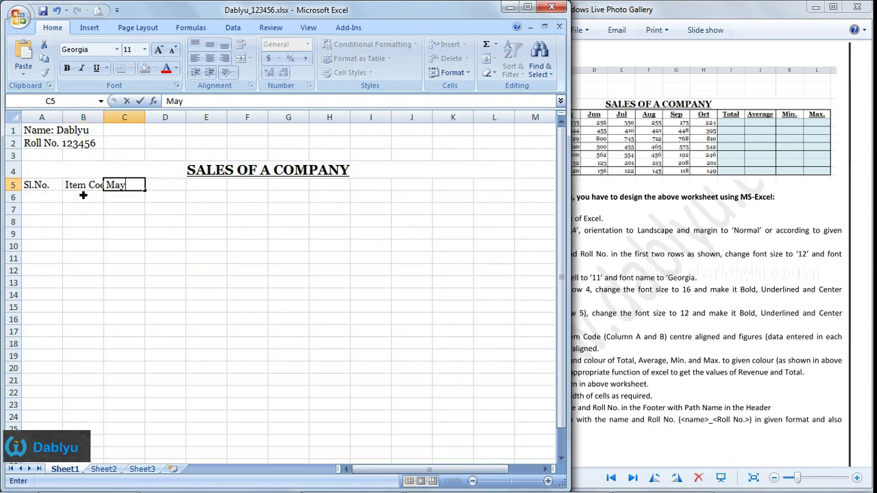
key("Tab")
type("Jun")
key("Tab")
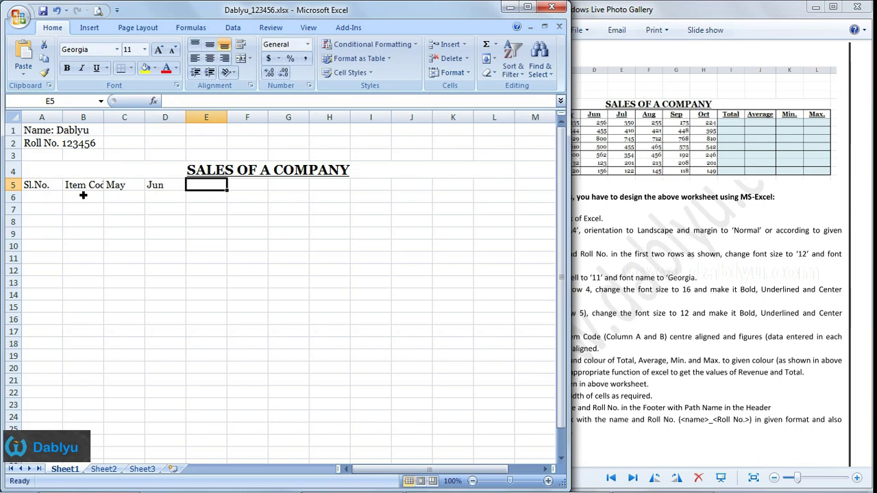
type("Jul")
key("Tab")
- Continue row 5 with Aug, Sep, Oct, Total, Average, Min. and Max. in F5:L5
type("Aug")
key("Tab")
type("Sep")
key("Tab")
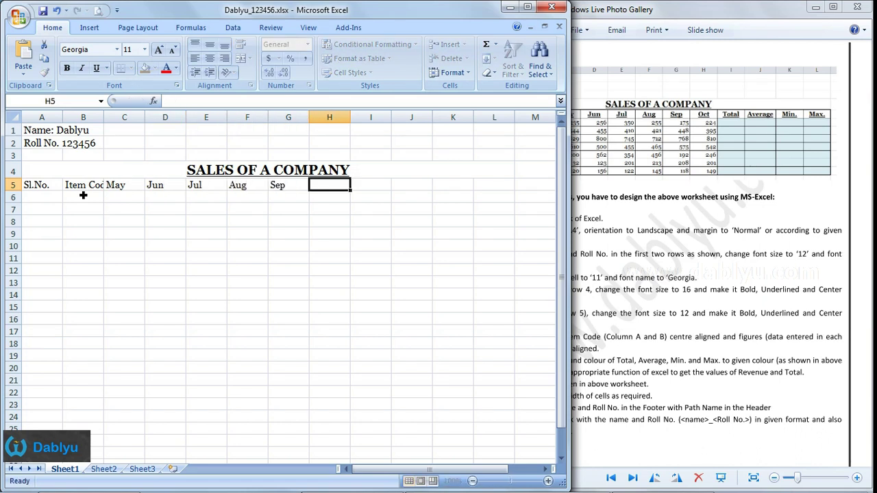
type("Oct")
key("Tab")
type("To")
key("Tab")
type("Average")
key("Tab")
type("Mi")
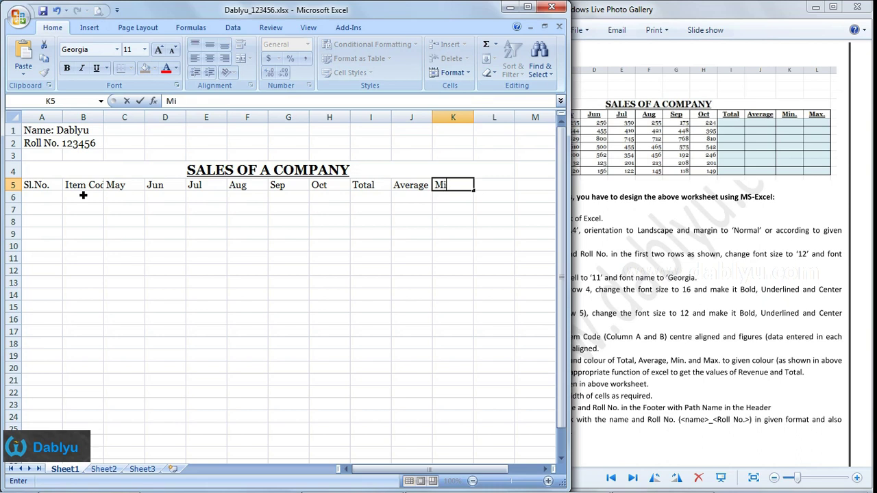
type("n.")
key("Tab")
type("Max.")
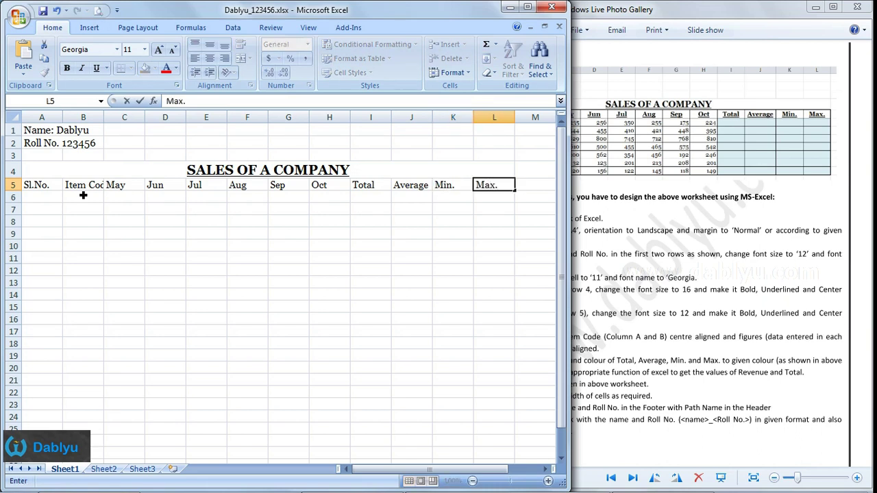
key("Left")
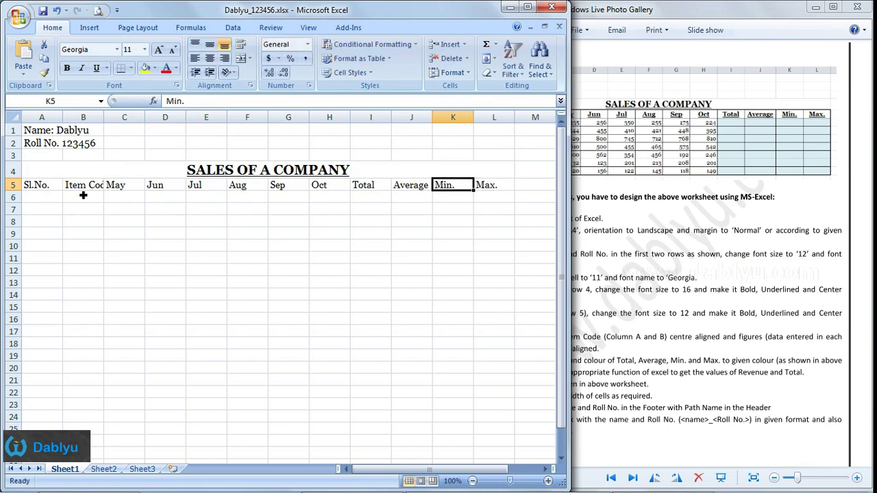
left_click(579, 232)
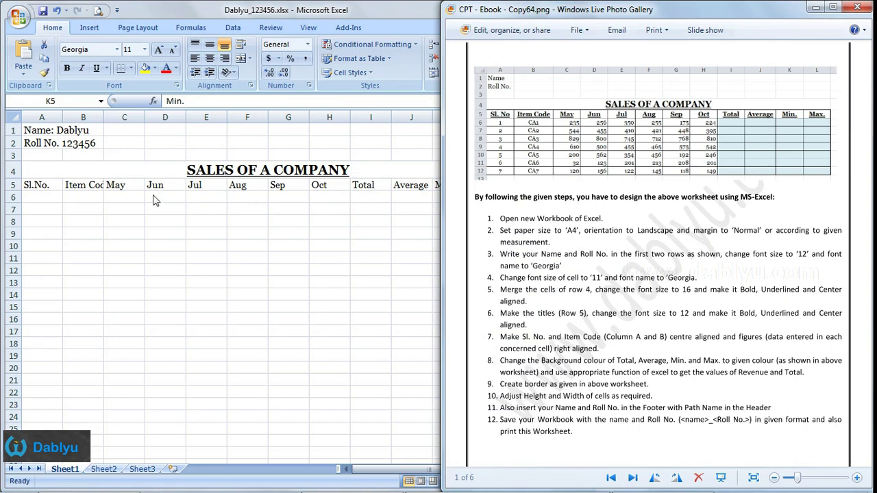
- Make the title and heading rows A4:L5 bold, underlined and centred
left_click(43, 186)
left_click_drag(45, 186, 489, 189)
left_click(66, 69)
left_click(96, 68)
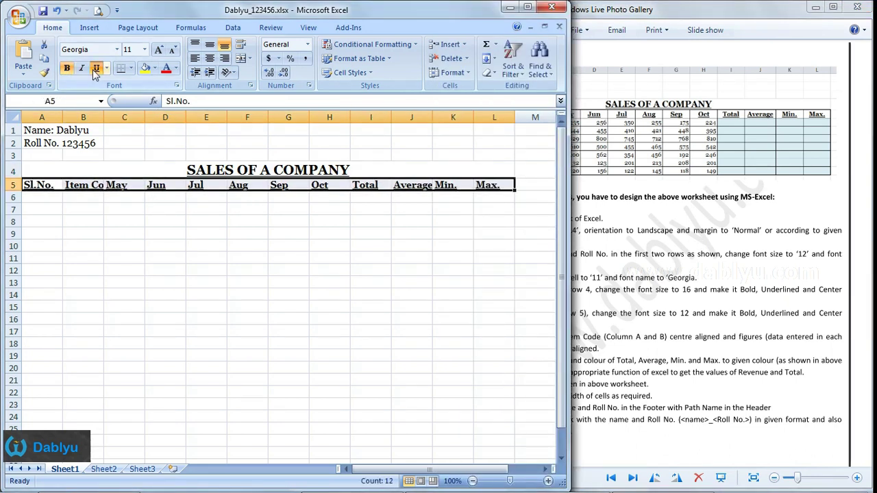
left_click(210, 59)
left_click(329, 221)
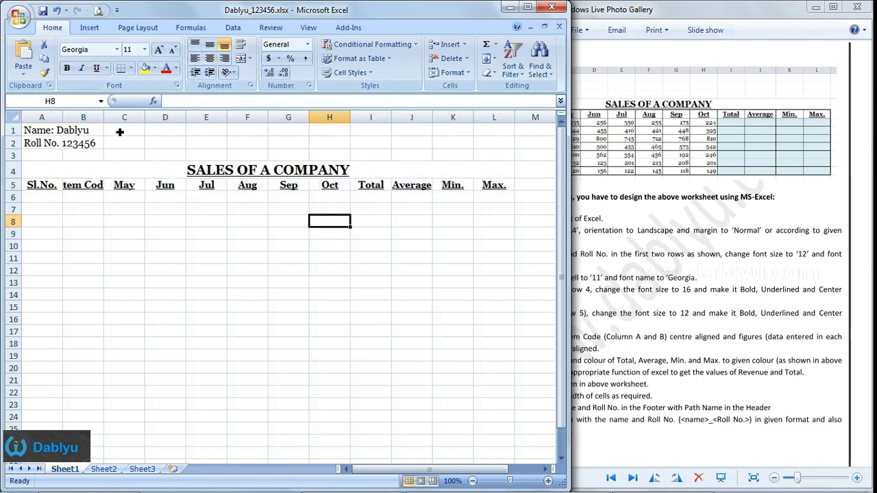
- Widen columns B and J to fit the Item Code and Average headings
left_click_drag(105, 118, 128, 120)
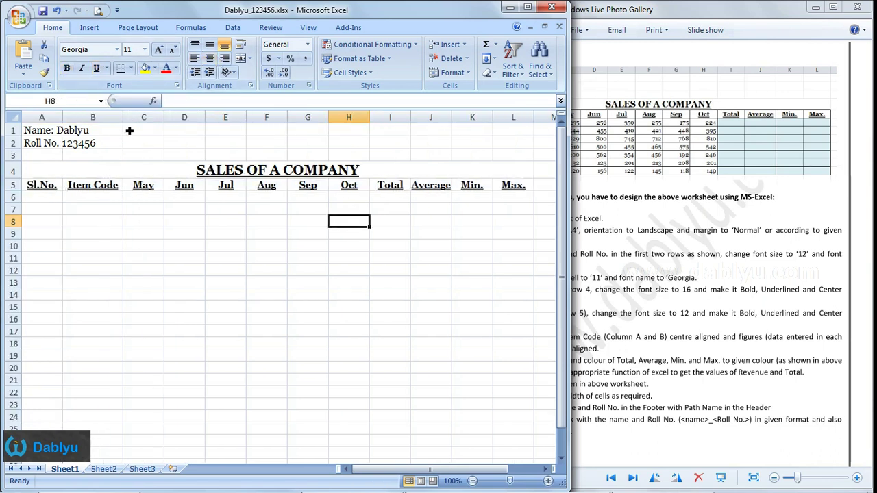
left_click_drag(452, 121, 463, 123)
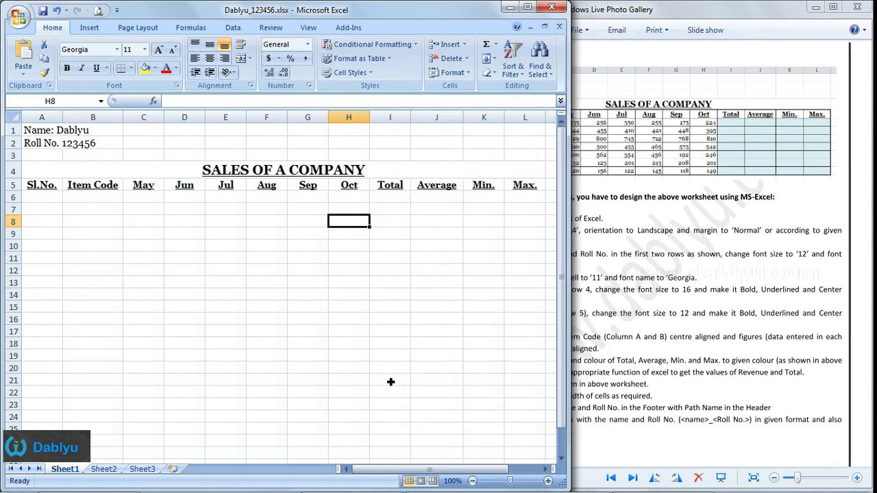
left_click_drag(434, 469, 460, 469)
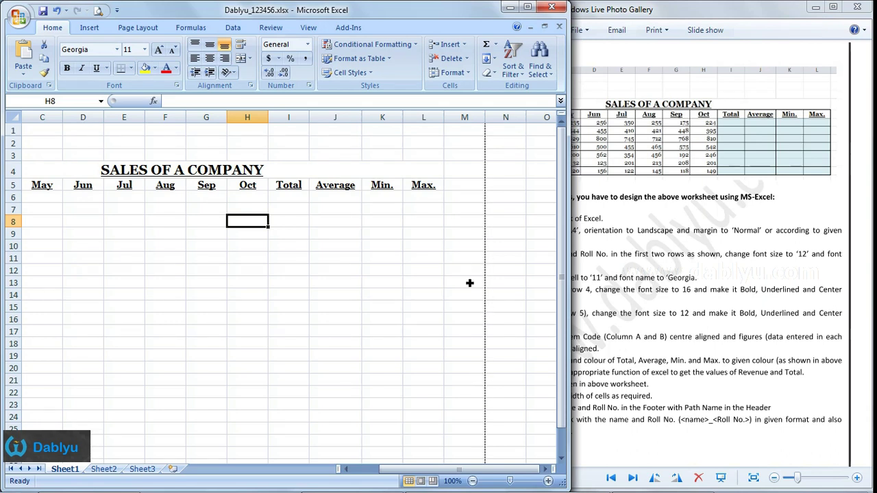
left_click_drag(436, 471, 290, 382)
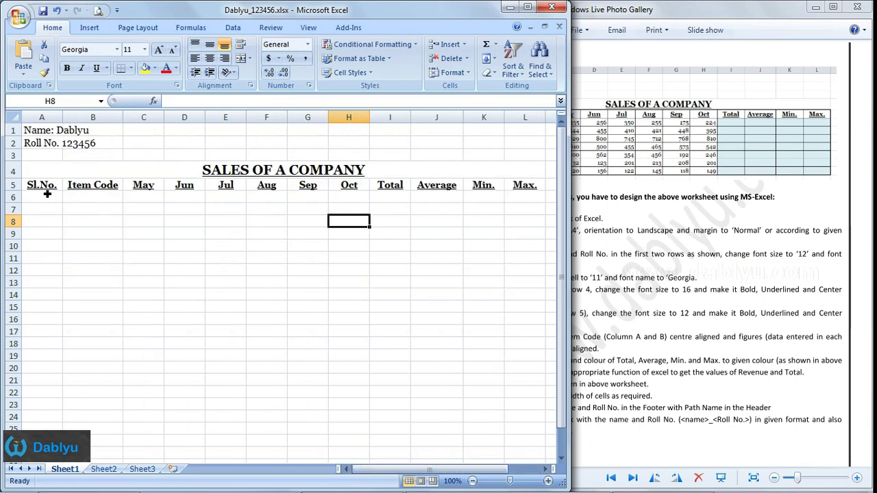
left_click(668, 212)
- Enter serial numbers 1 to 7 in A6:A12
left_click(51, 203)
type("1 2 3 4 5 6")
key("Return")
type("7")
key("Tab")
key("Up")
key("Up")
key("Up")
key("Up")
key("Up")
key("Up")
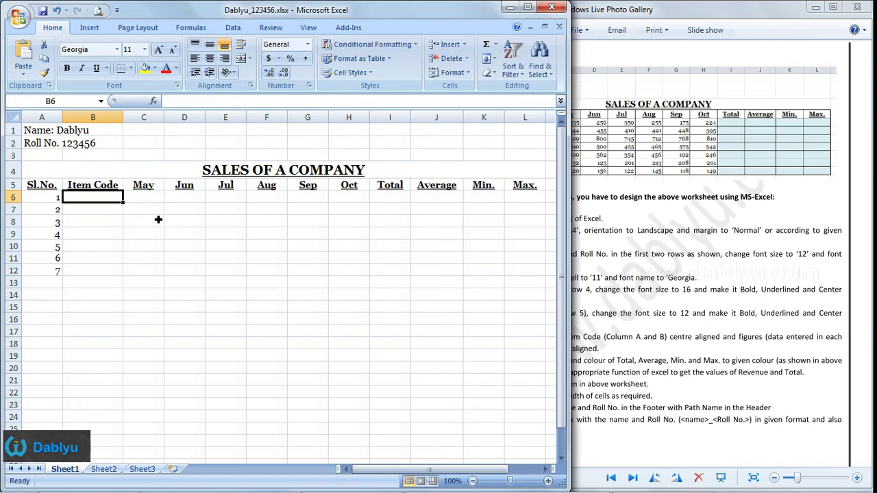
- Enter item codes CA1 to CA4 in B6:B9
type("CA1")
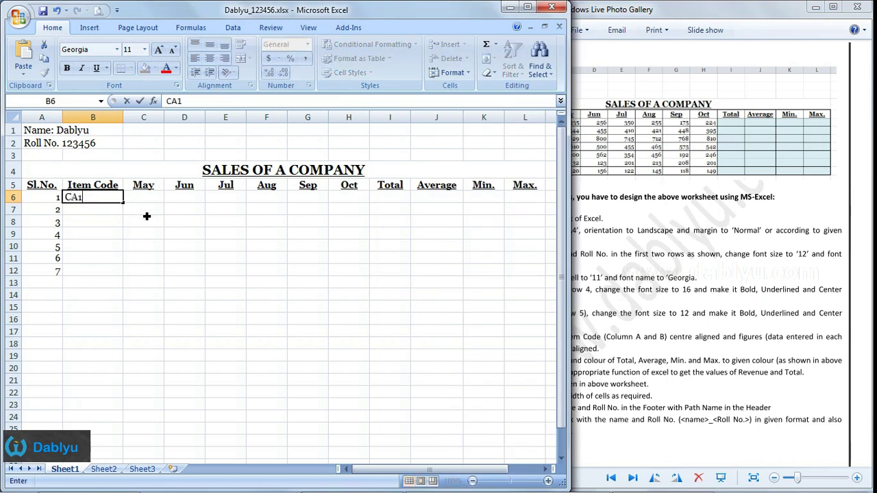
key("Return")
type("CA2")
key("Return")
type("CA")
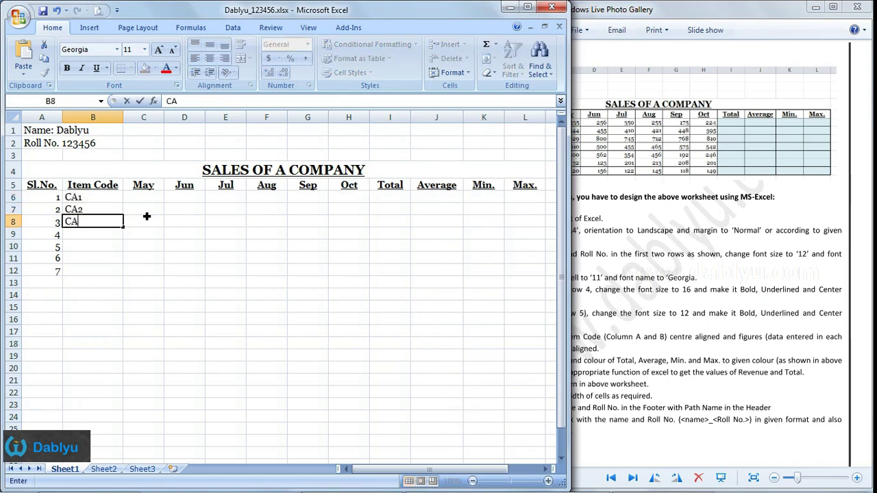
type("3")
key("Return")
type("CA4")
key("Return")
type("CA")
- Fix B10 to read CA5 and complete CA6 and CA7 in B11:B12
key("Return")
type("5")
key("Up")
key("F2")
type("5")
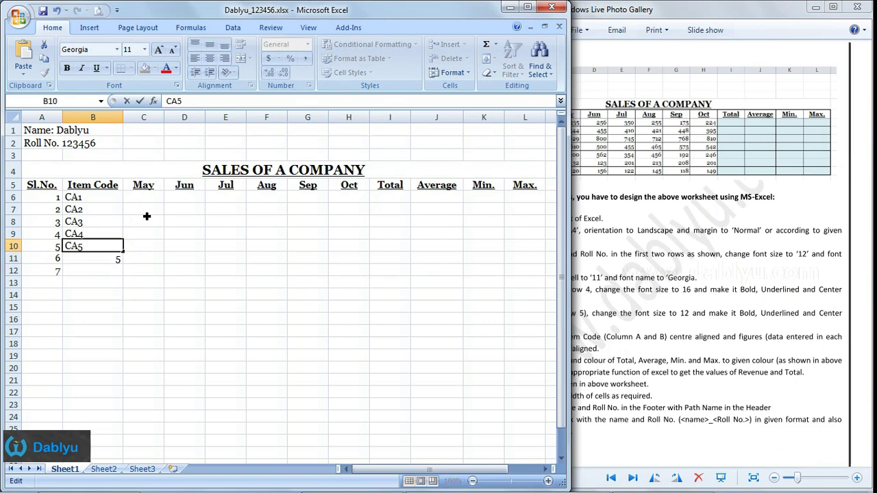
key("Return")
type("CA")
key("Return")
type("CA7")
key("Tab")
key("Up")
key("Up")
key("Up")
key("Up")
key("Up")
key("Up")
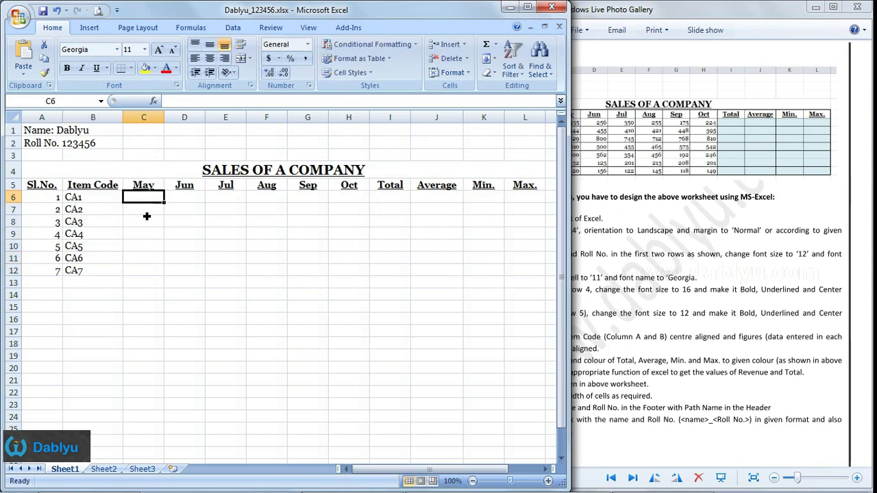
left_click(573, 218)
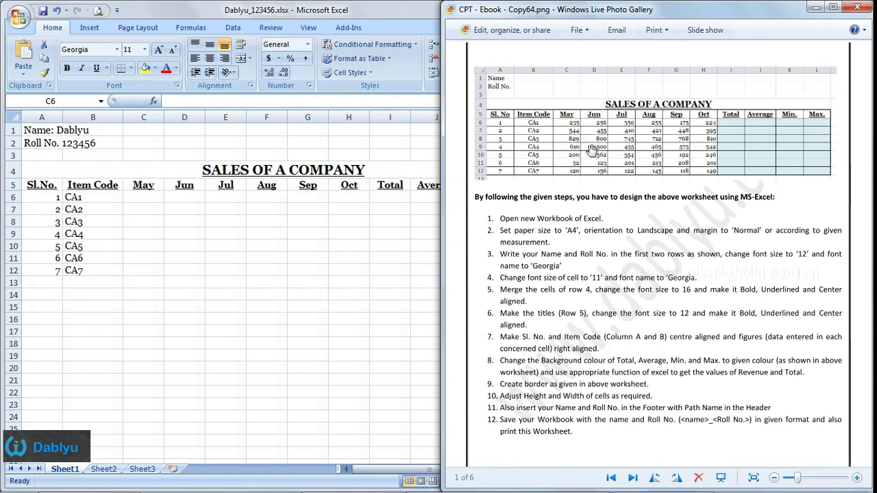
- Start the monthly sales entries with 235 for CA1's May figure in C6
left_click(148, 199)
type("235")
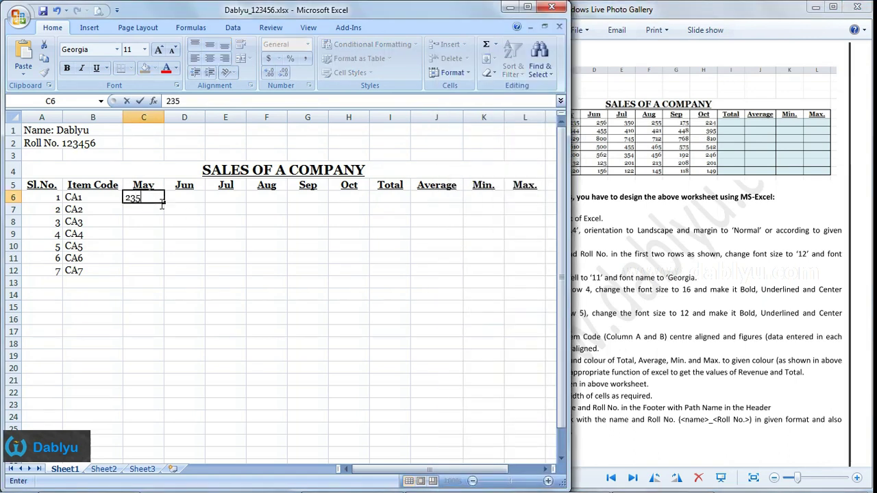
key("Return")
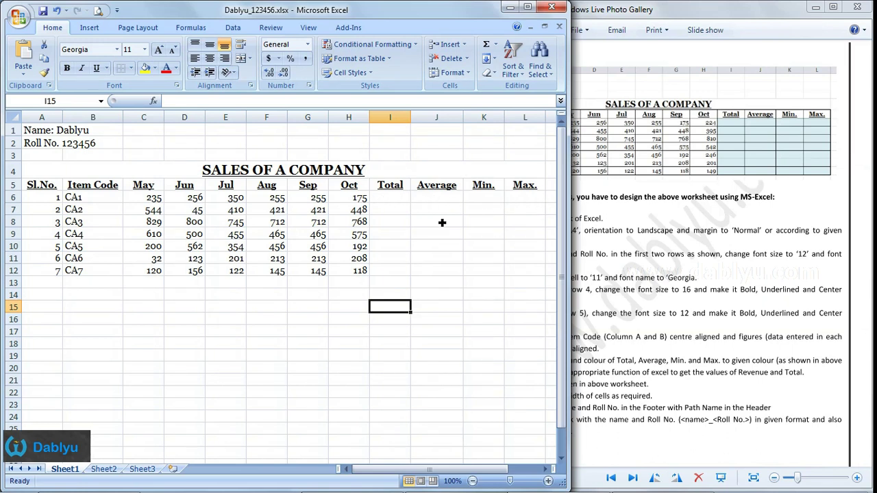
left_click(400, 199)
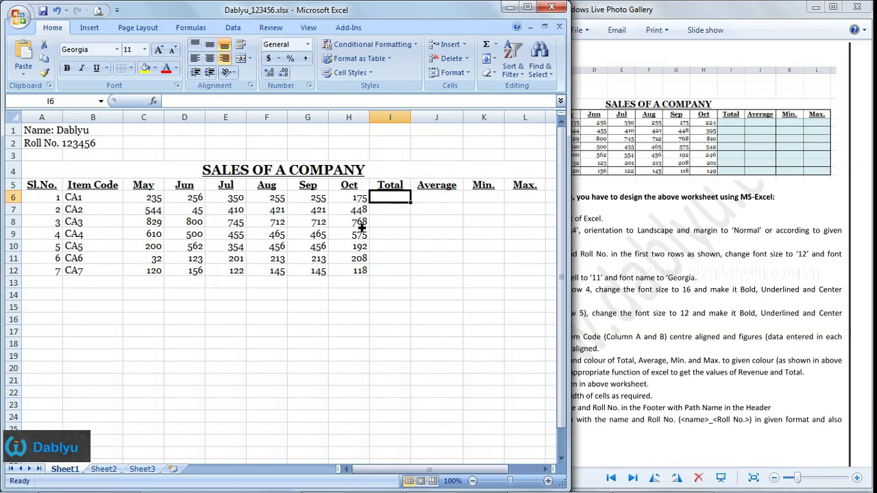
- Enter =SUM(C6:H6) in I6 and fill it down to I12, giving totals 1526 through 806
type("=su")
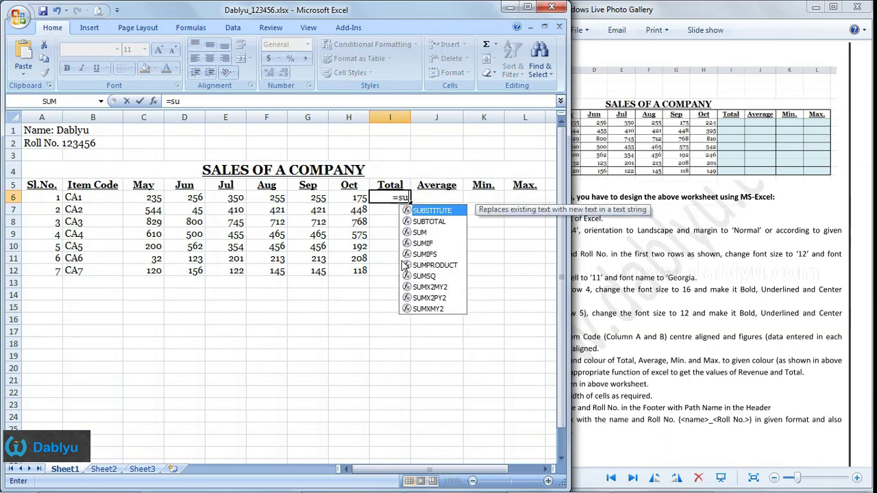
type("m(")
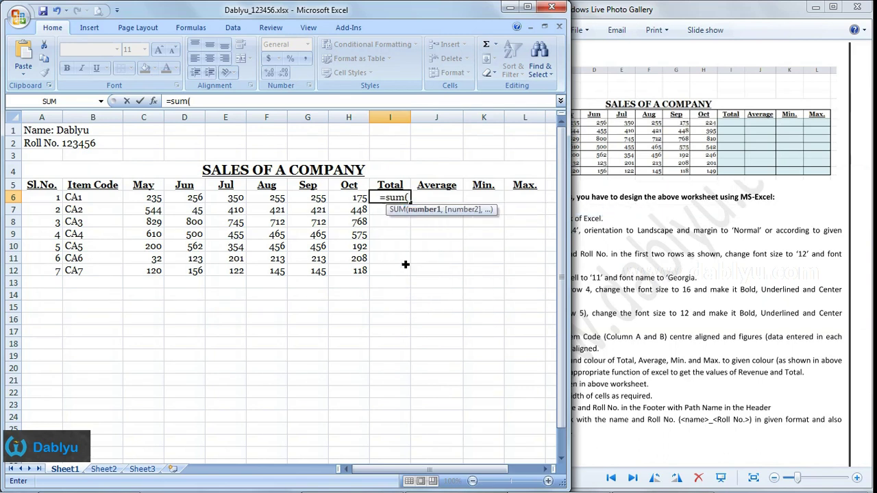
left_click_drag(154, 198, 345, 200)
type(")")
key("Return")
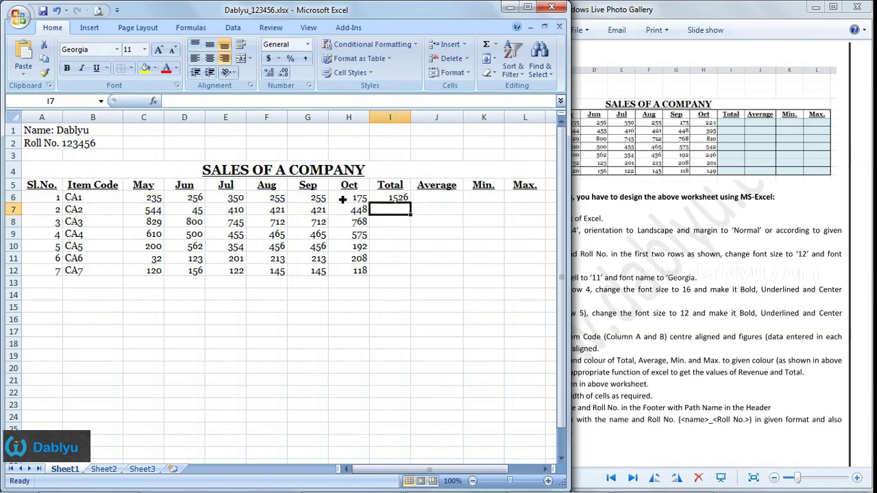
left_click(408, 245)
left_click(405, 197)
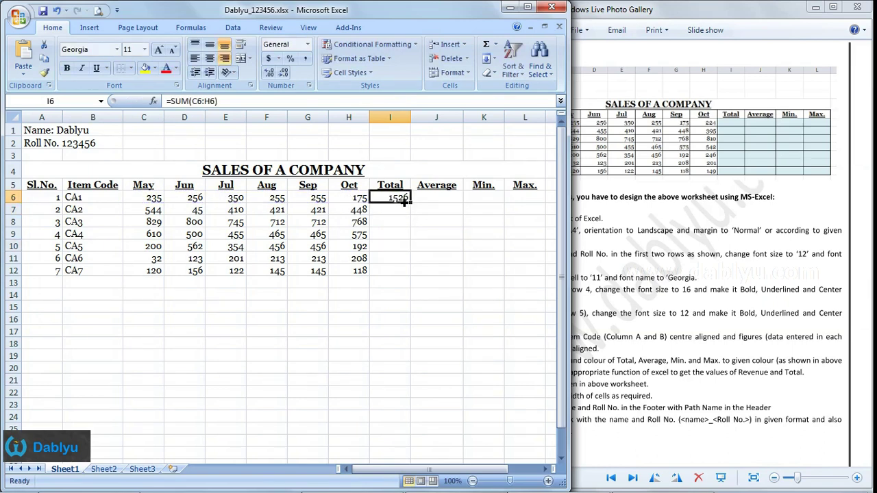
left_click_drag(410, 202, 407, 276)
left_click(401, 309)
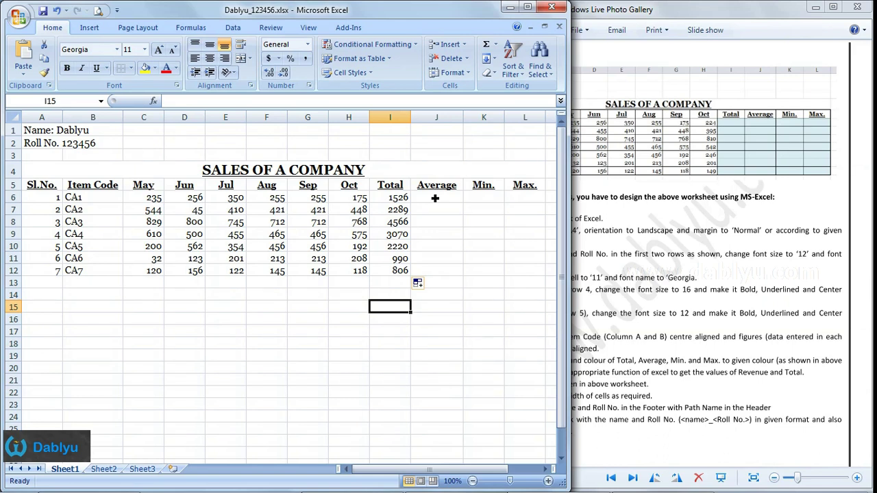
left_click(434, 198)
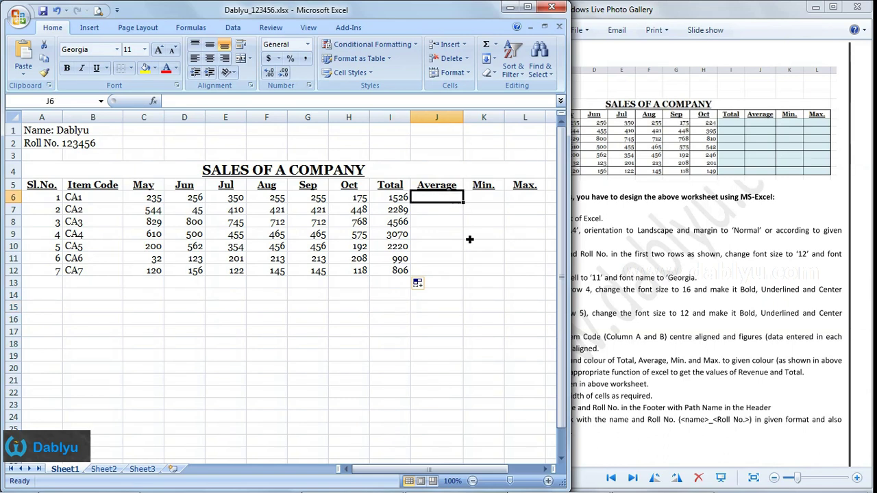
- Enter =AVERAGE(C6:H6) in J6 and fill it down to J12
type("=ave")
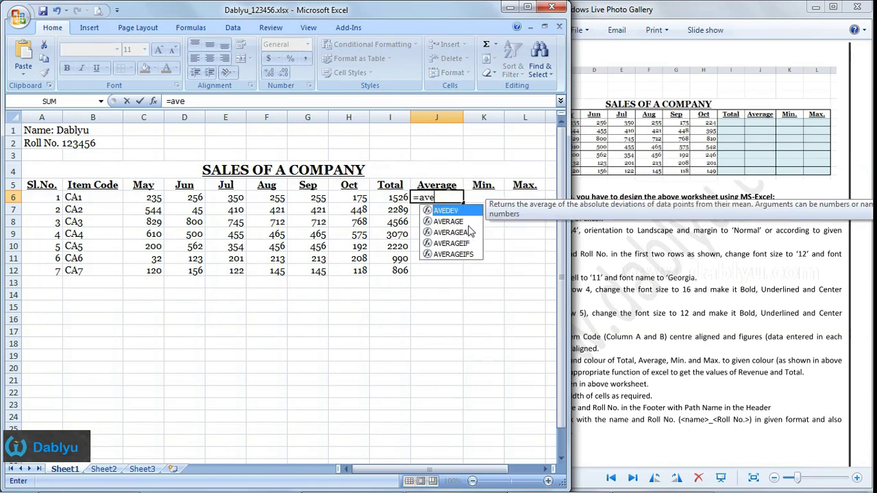
type("rage(")
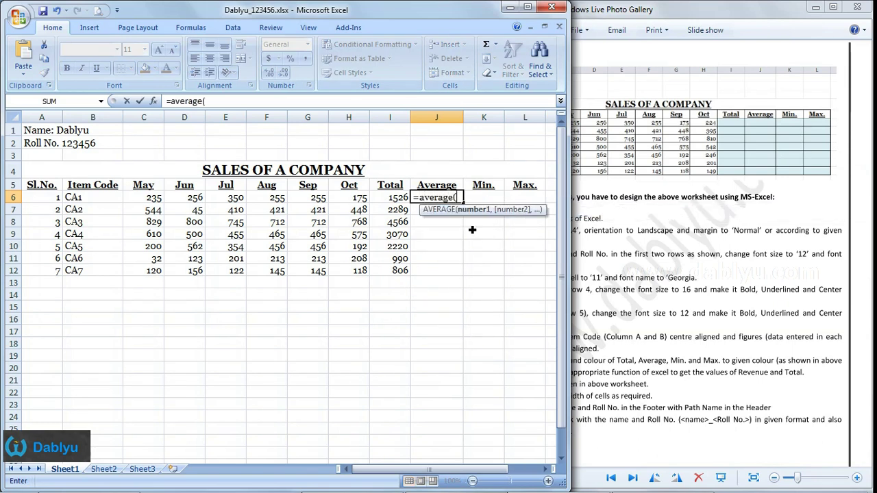
left_click_drag(152, 200, 345, 201)
type(")")
key("Return")
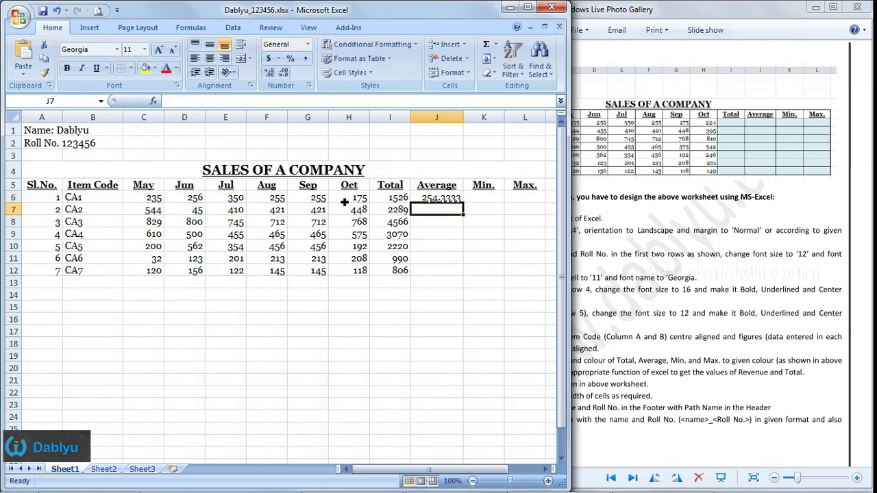
left_click(452, 200)
left_click_drag(469, 206, 466, 284)
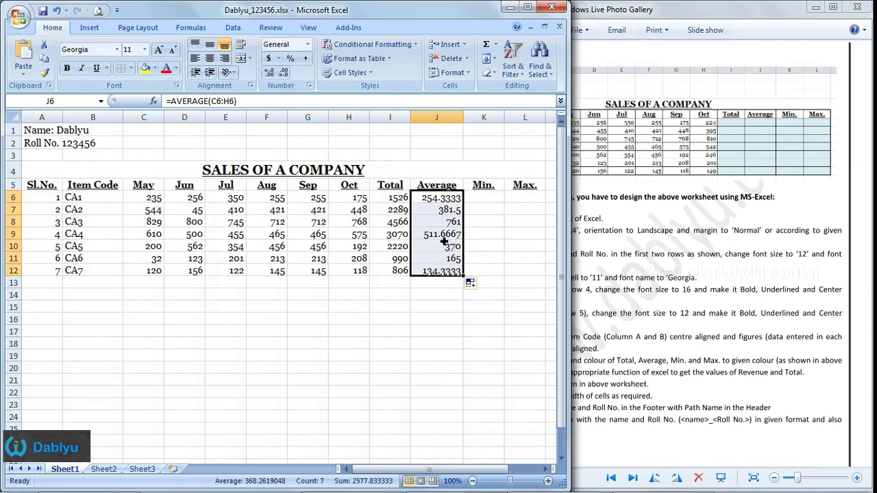
left_click(479, 233)
left_click(485, 200)
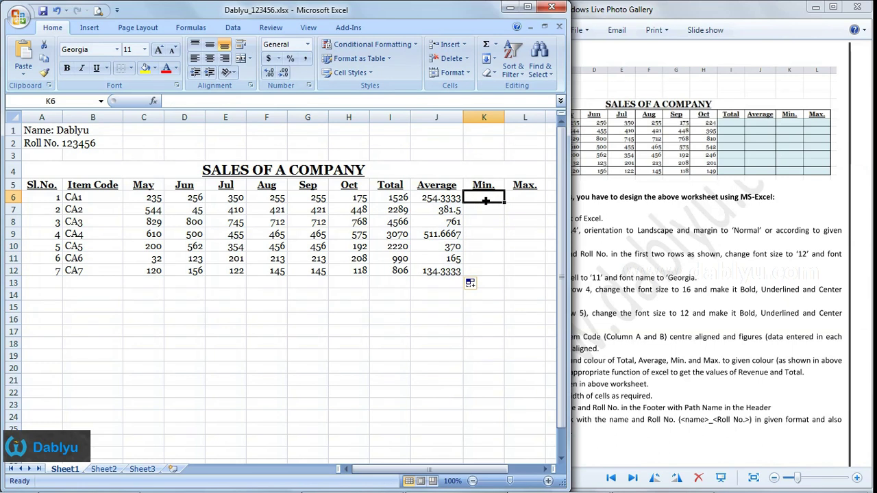
- Enter =MIN(C6:H6) in K6 and fill it down to K12, showing minimums 175 through 118
type("=")
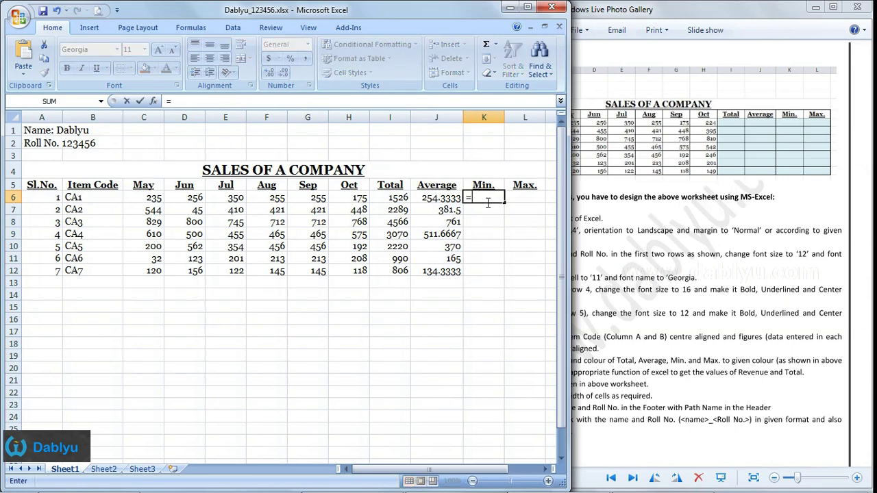
type("min(")
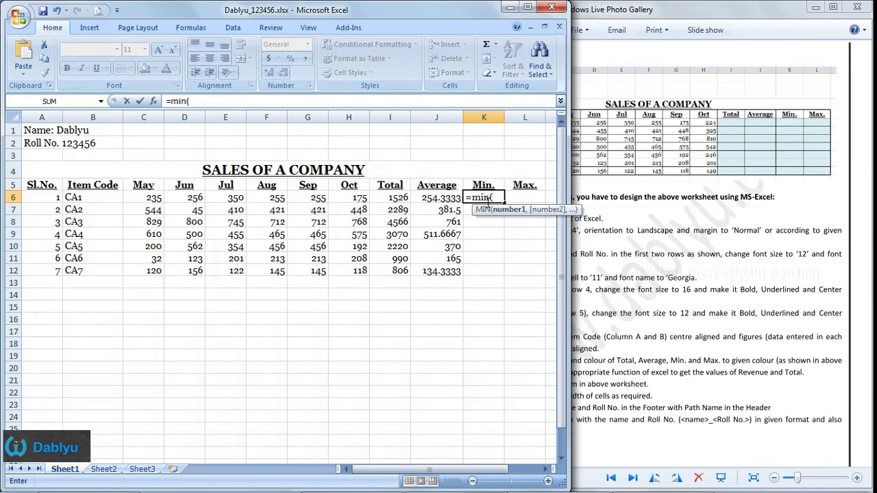
left_click_drag(153, 199, 357, 207)
type(")")
key("Return")
left_click(483, 201)
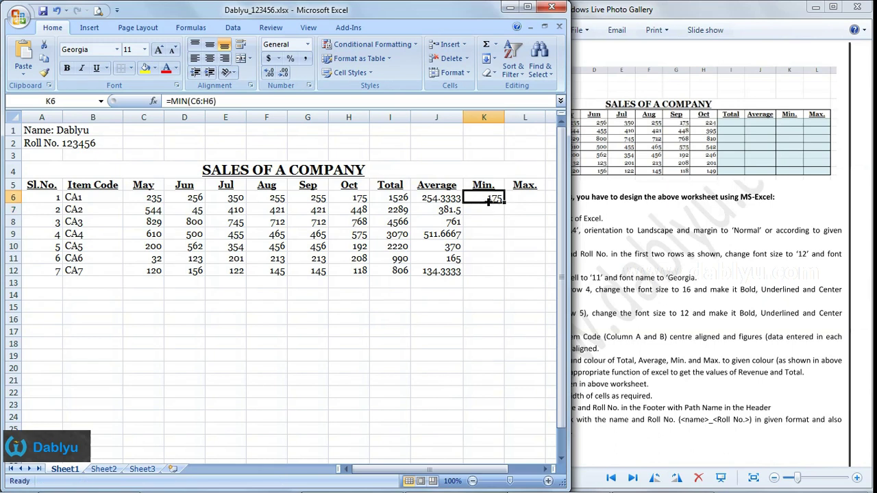
left_click_drag(509, 207, 502, 276)
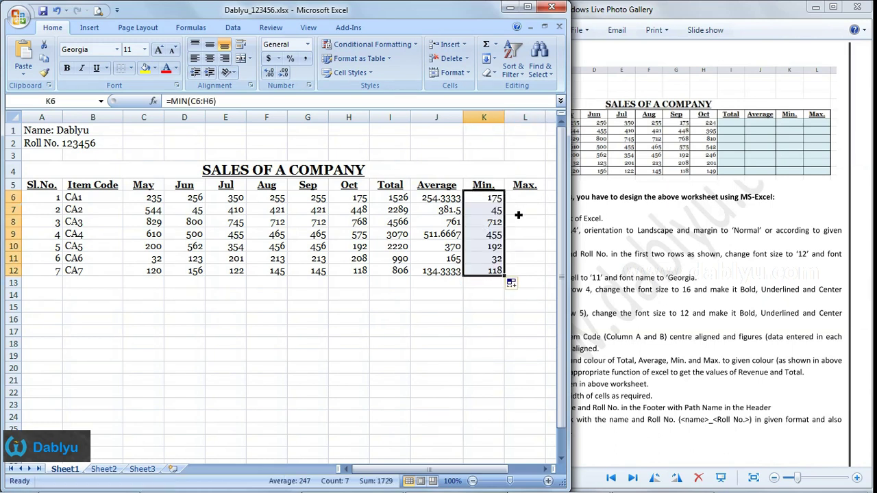
left_click(495, 200)
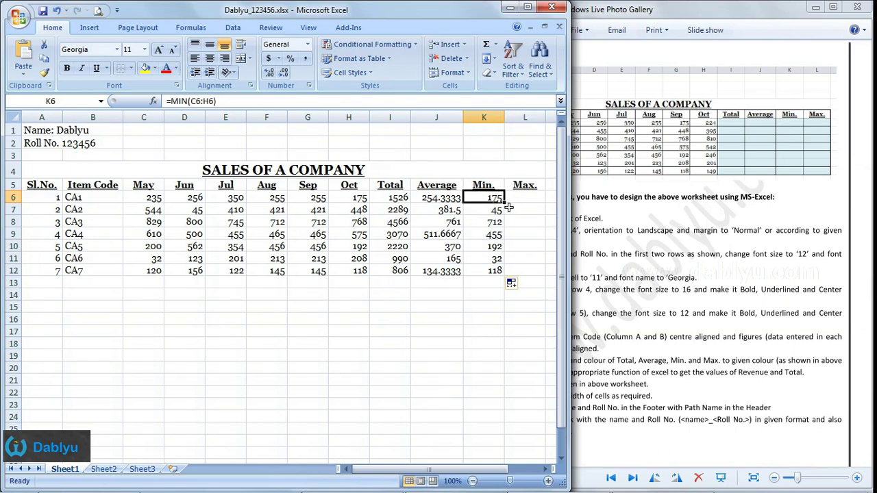
left_click(528, 199)
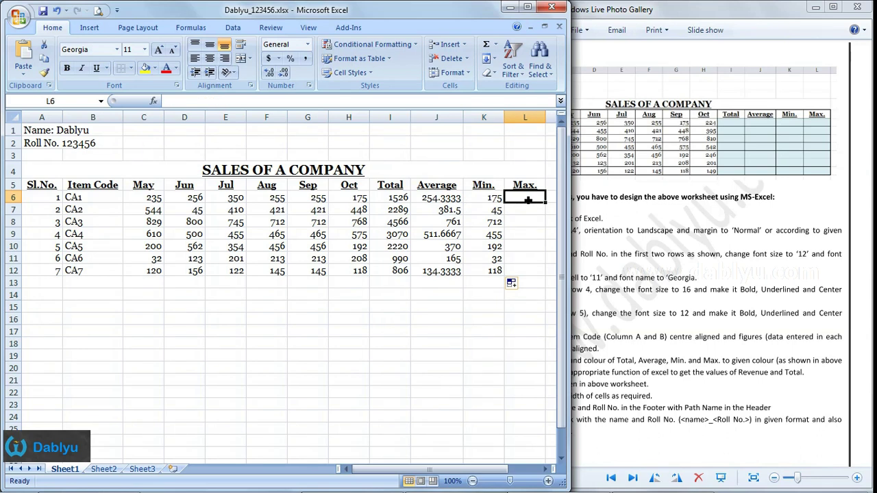
- Enter =MAX(C6:H6) in L6 and fill it down to L12, showing 350 through 156
type("=max")
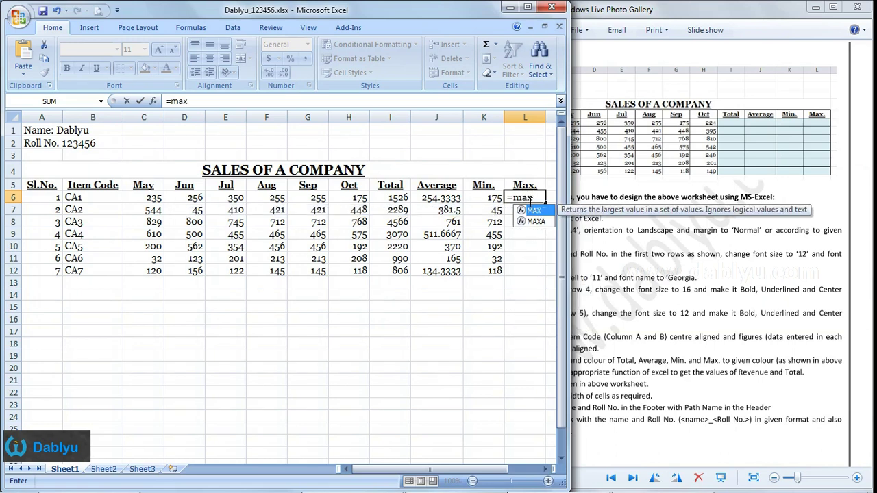
type("(")
left_click_drag(157, 201, 366, 203)
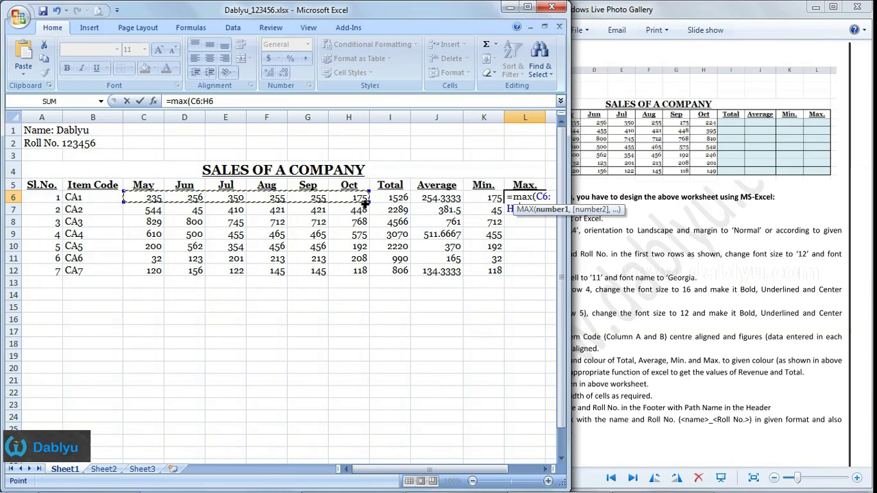
type(")")
key("Return")
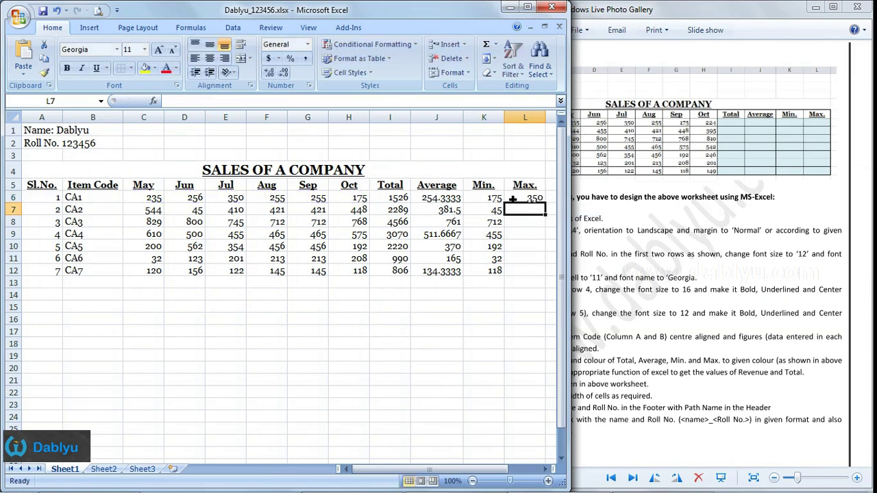
left_click(512, 198)
left_click_drag(549, 209, 542, 275)
left_click(391, 320)
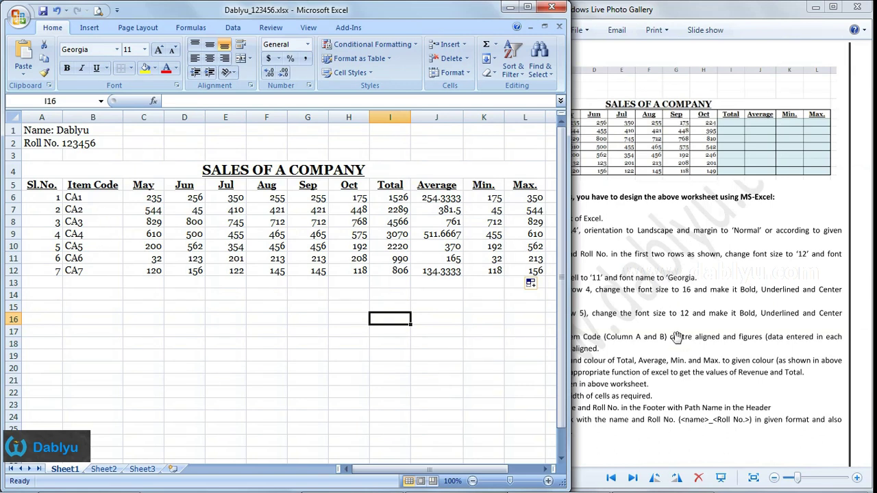
- Center the Sl.No. and Item Code entries in A6:B12
left_click(753, 280)
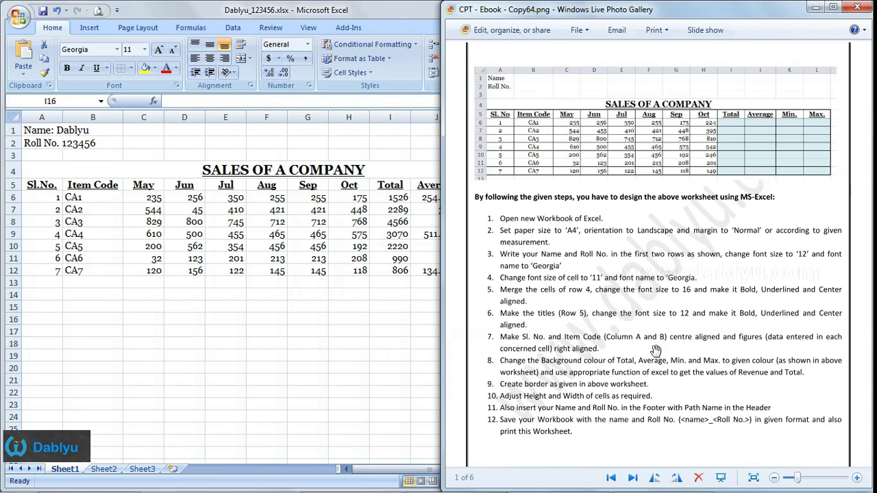
left_click(65, 200)
left_click_drag(52, 197, 88, 275)
left_click(210, 58)
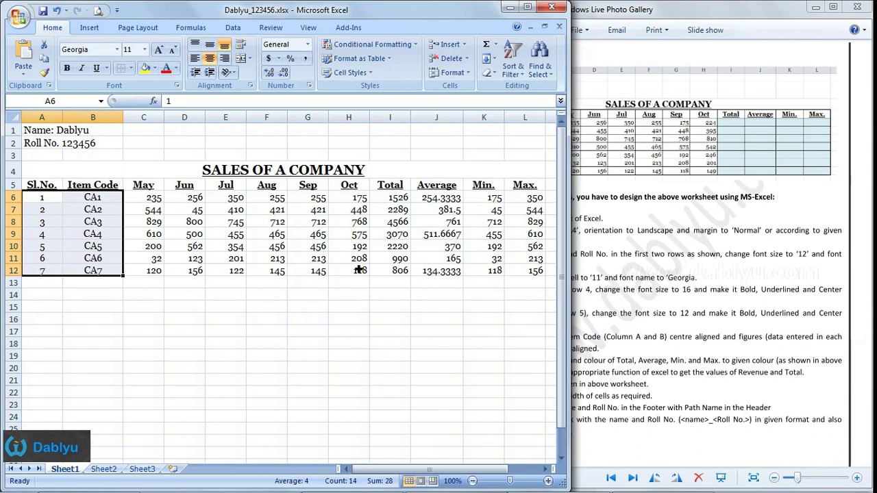
- Compare the C6:L12 figures against the reference table in the instructions image
left_click_drag(152, 199, 532, 273)
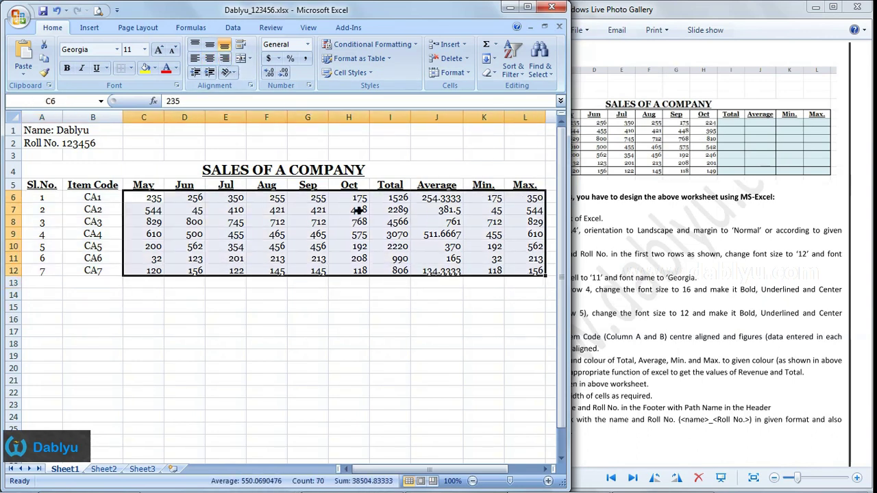
left_click(675, 273)
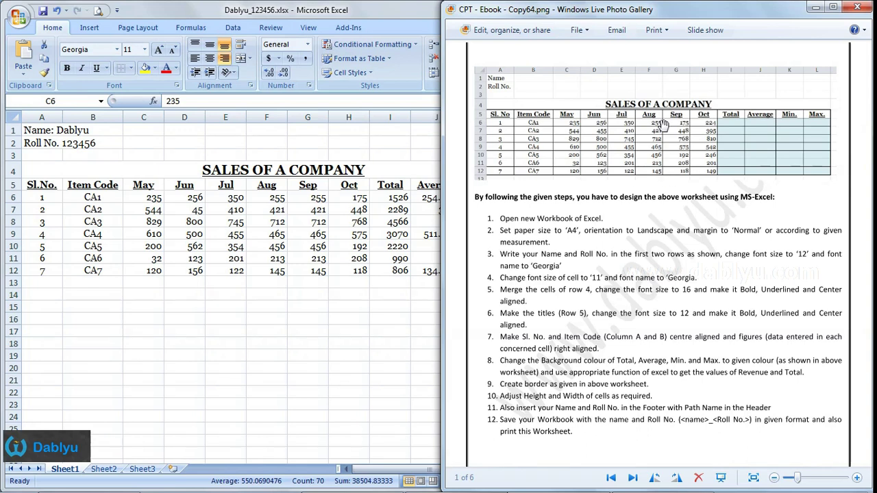
scroll(661, 124, "up", 3)
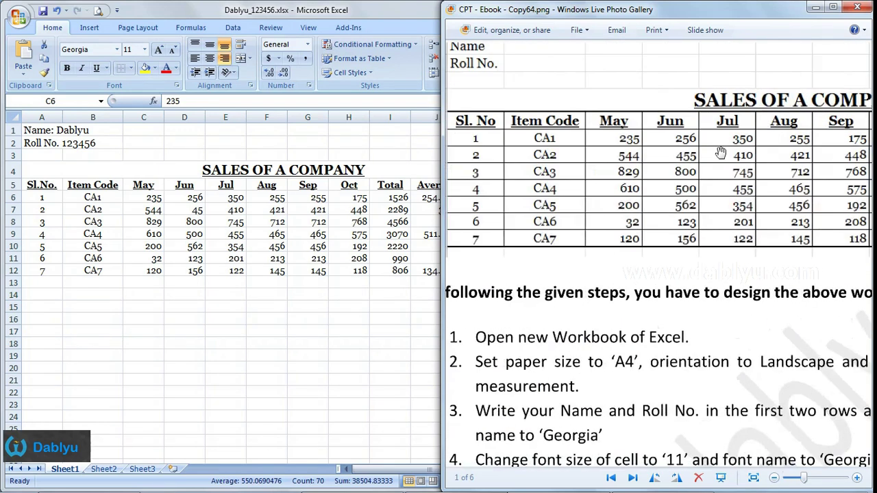
left_click_drag(582, 157, 670, 159)
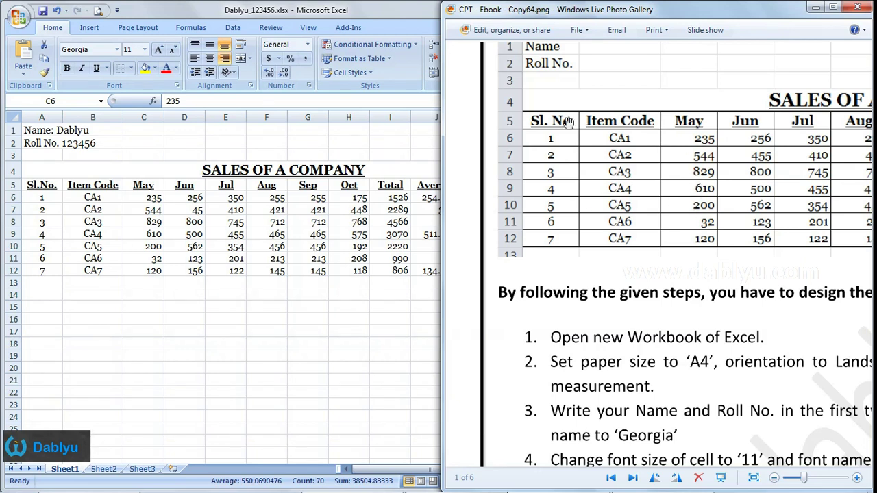
left_click_drag(744, 165, 689, 159)
scroll(688, 160, "down", 4)
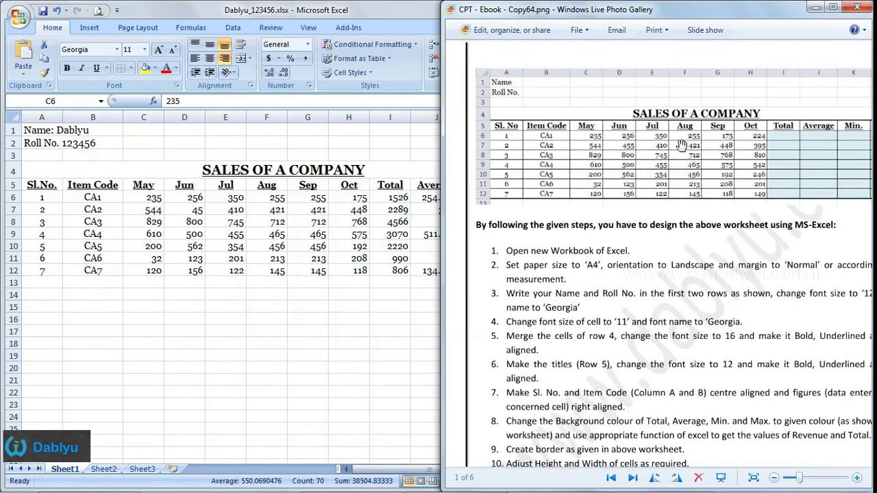
- Apply All Borders to the table A5:L12
scroll(681, 145, "down", 1)
left_click(147, 213)
left_click_drag(45, 188, 538, 274)
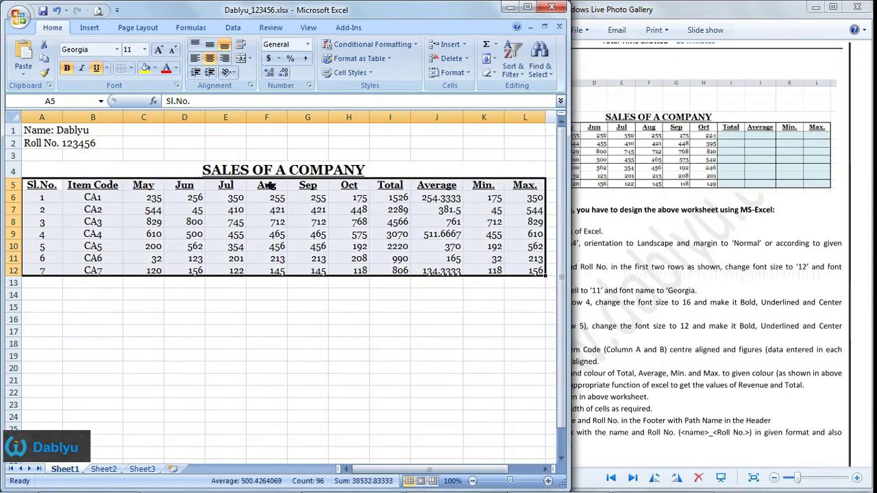
left_click(132, 70)
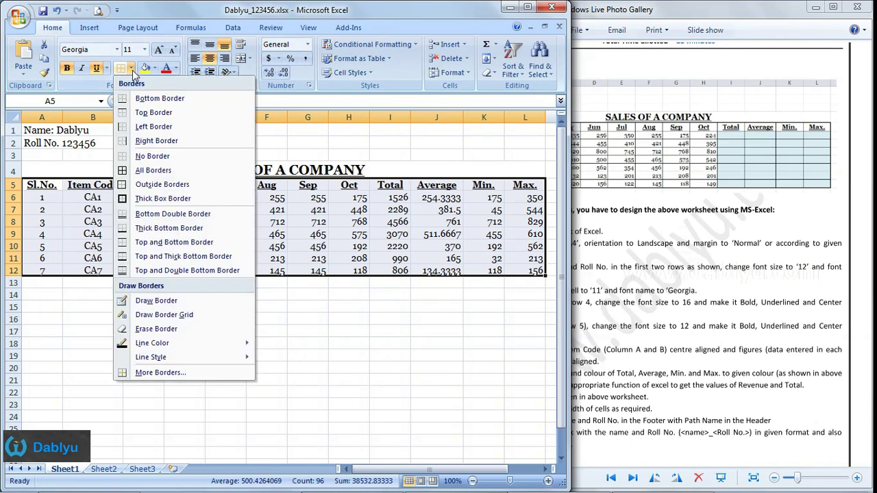
left_click(151, 171)
left_click(232, 335)
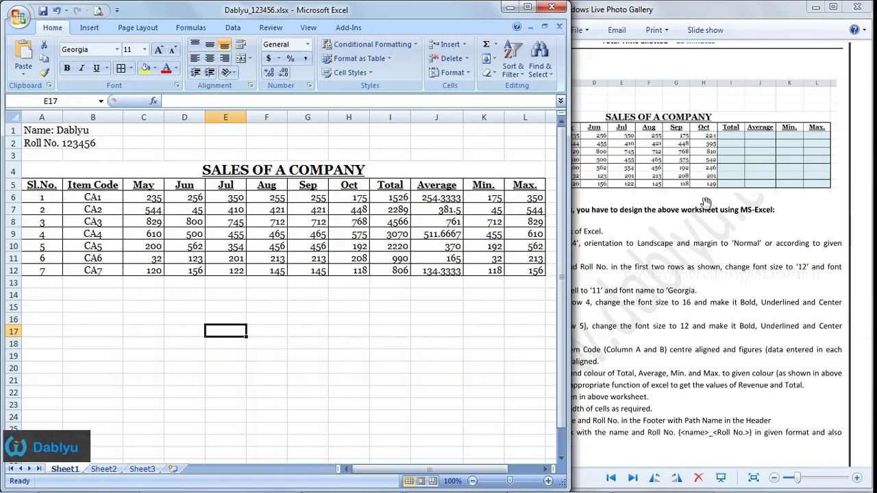
- Add a Thick Box Border around A5:L12
left_click_drag(40, 187, 524, 270)
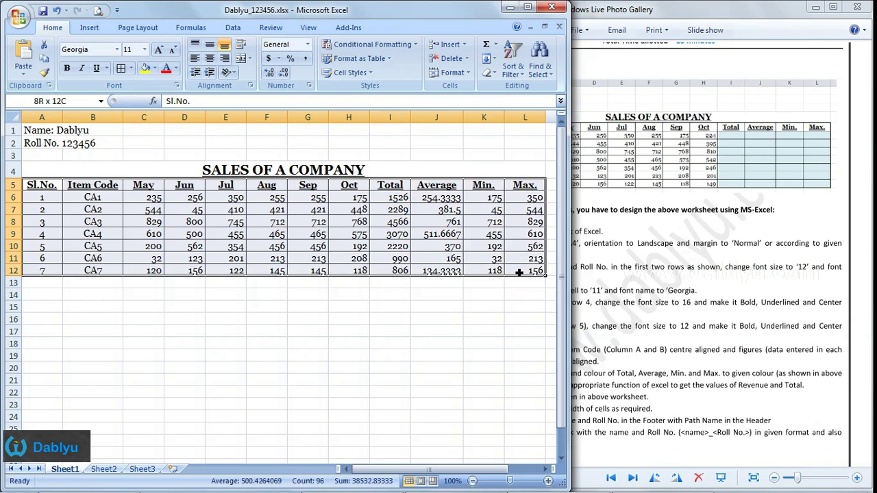
left_click(131, 69)
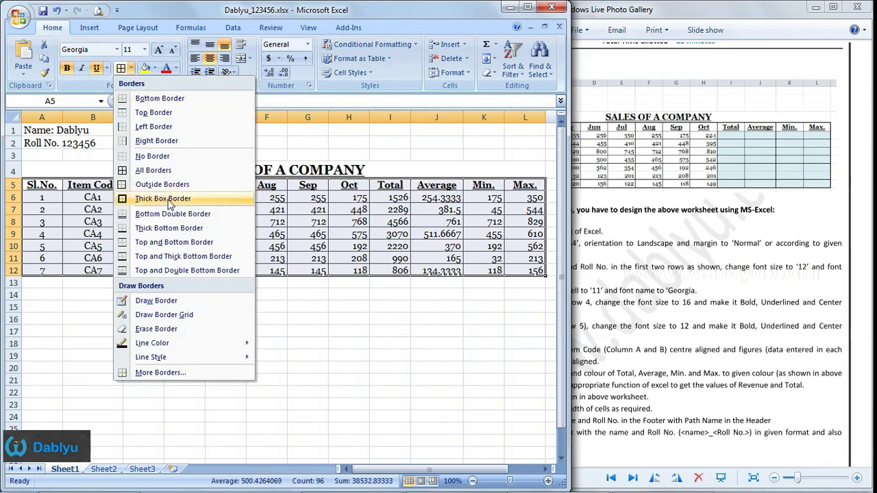
left_click(170, 200)
left_click(259, 301)
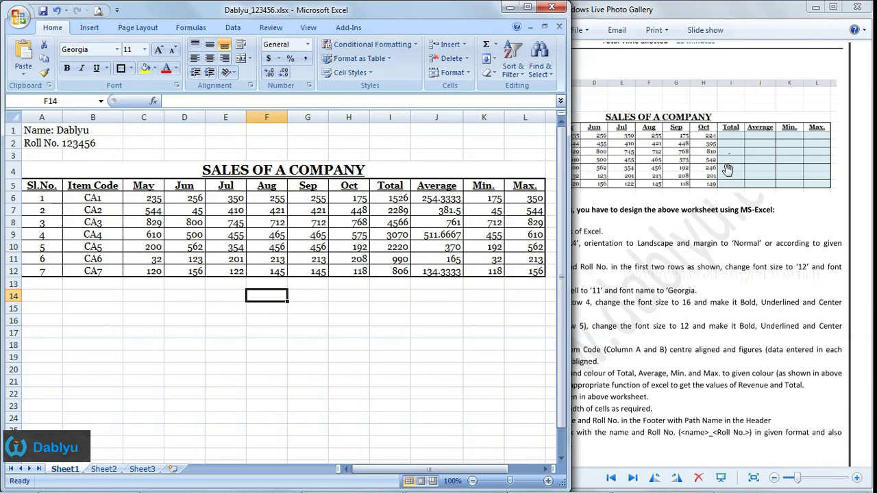
left_click(453, 222)
- Fill I6:L12 with Aqua, Accent 5, Lighter 80%
left_click_drag(396, 198, 533, 270)
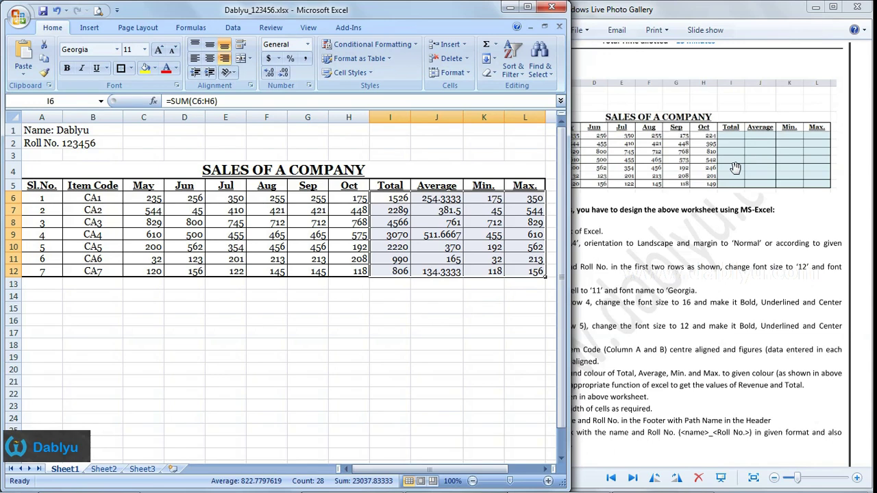
left_click(155, 68)
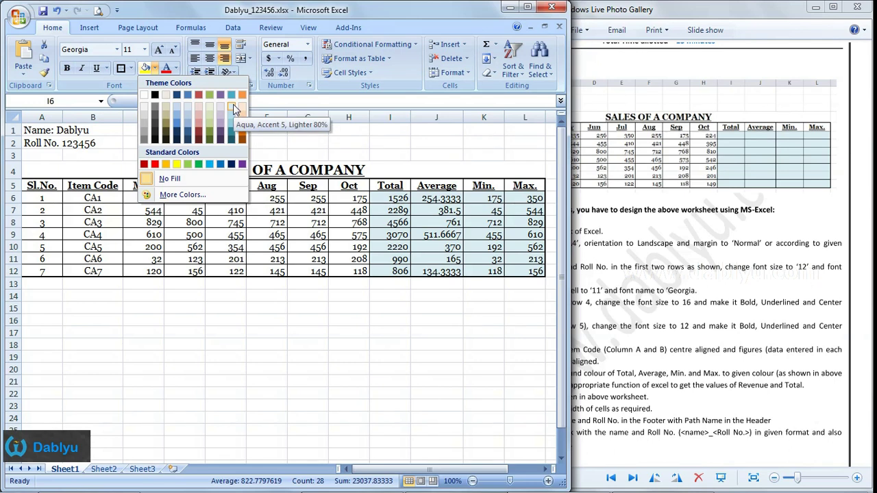
left_click(233, 104)
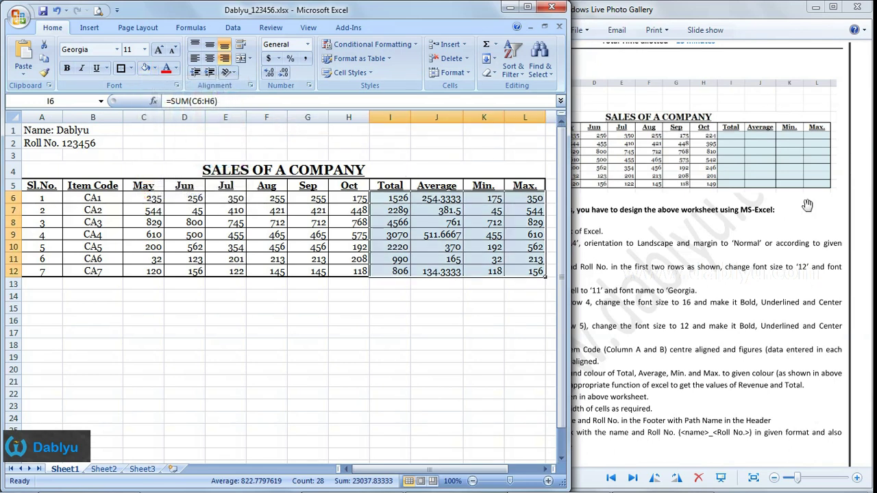
left_click(418, 296)
- Review the shaded Total to Max. cells, leaving the fill colour unchanged
left_click_drag(400, 198, 527, 272)
left_click(523, 301)
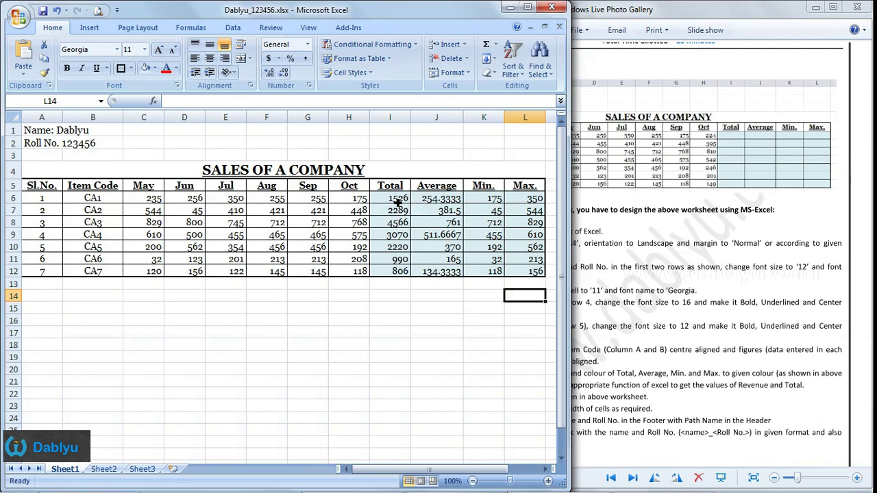
left_click_drag(398, 200, 512, 276)
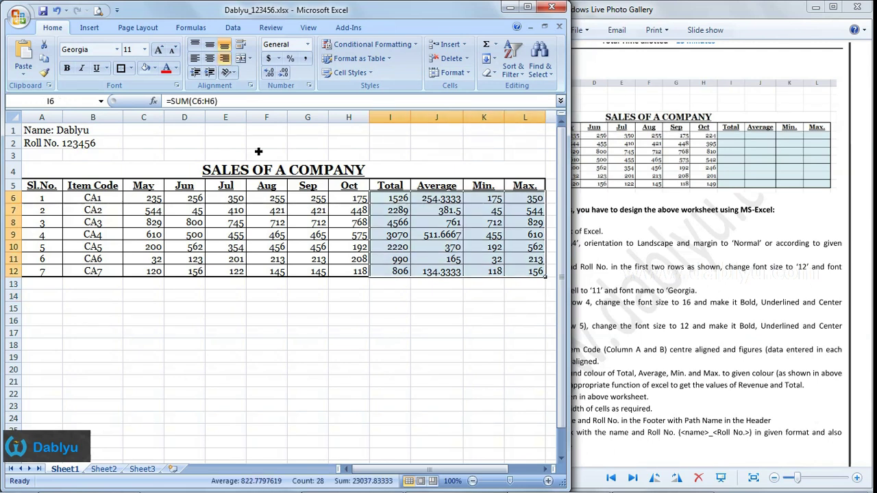
left_click(155, 69)
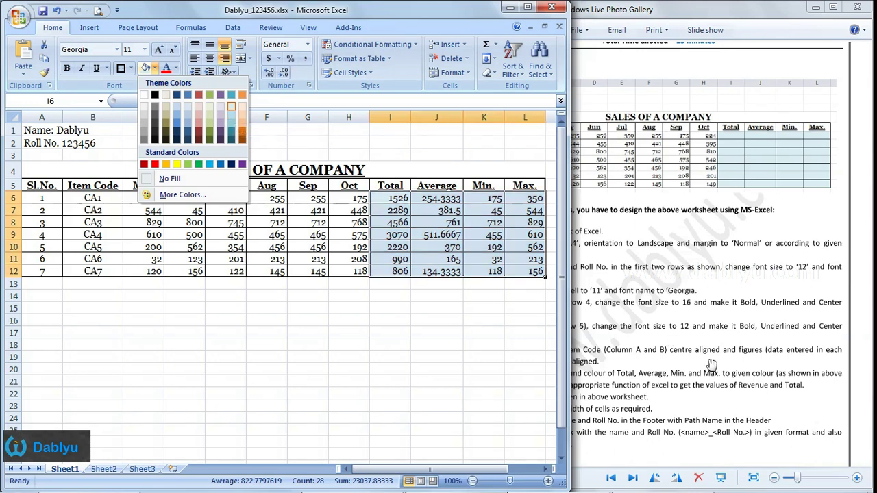
left_click(425, 214)
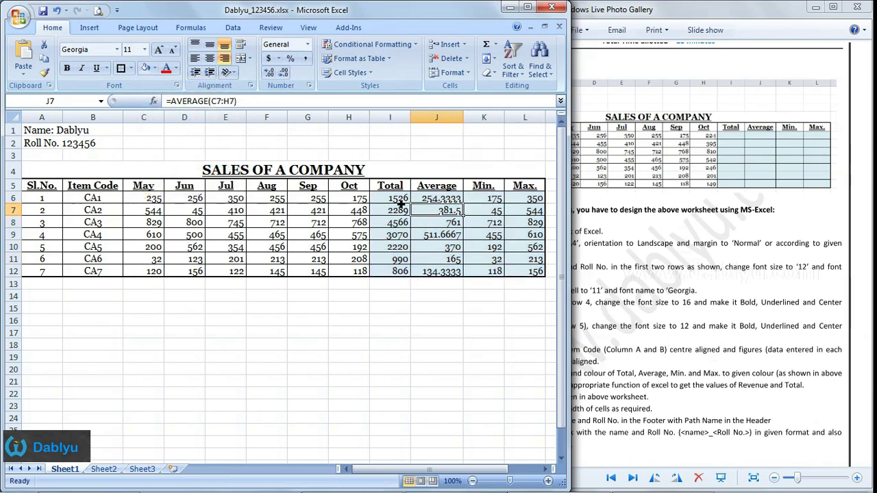
left_click_drag(390, 202, 520, 276)
left_click(497, 299)
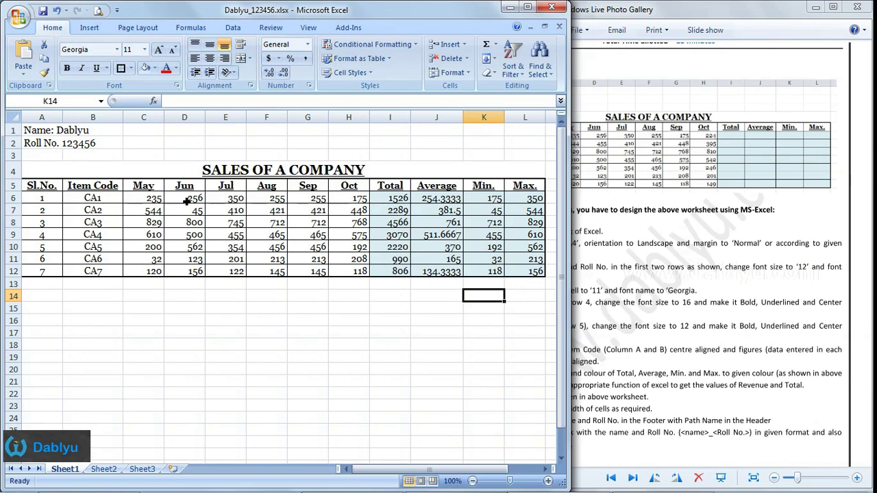
left_click(445, 200)
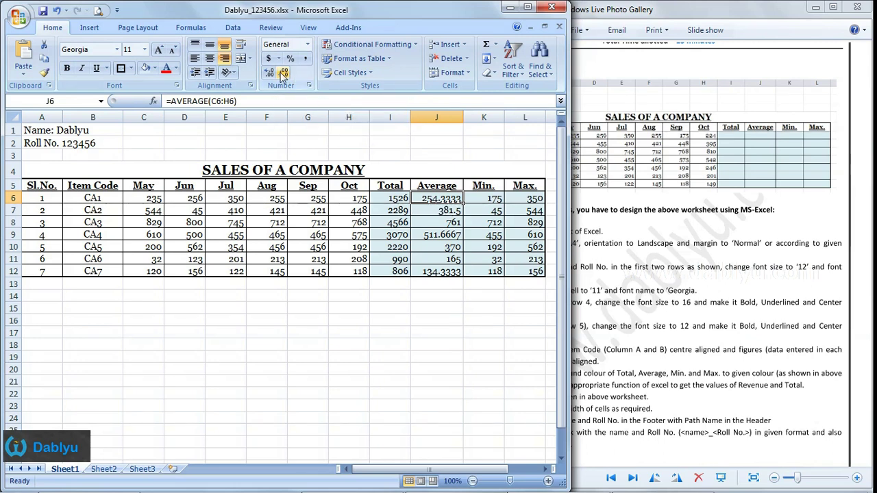
- Reduce the averages in J6, J9 and J12 to two decimals: 254.33, 511.67, 134.33
left_click(285, 73)
left_click(285, 73)
left_click(452, 236)
left_click(285, 73)
left_click(285, 73)
left_click(452, 271)
left_click(285, 73)
left_click(285, 73)
left_click(485, 271)
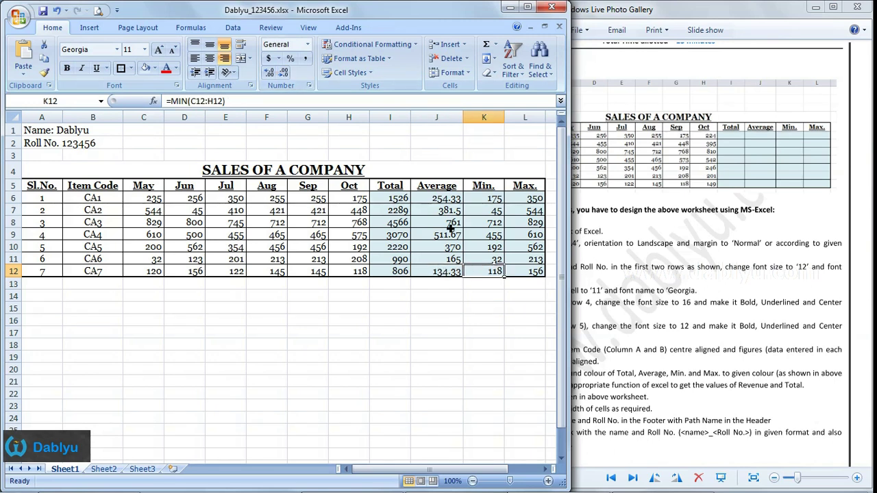
- Check the rounded averages and the CA6 minimum, then view the instructions image
left_click(454, 198)
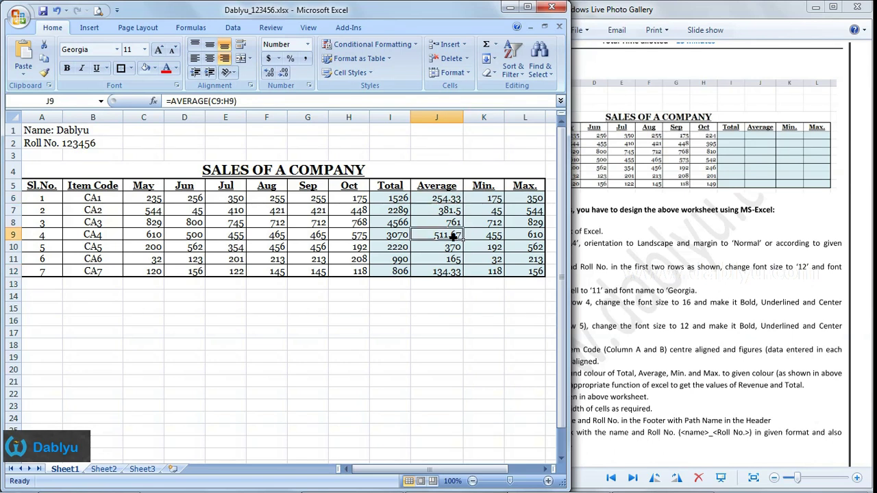
left_click(454, 272)
left_click(496, 259)
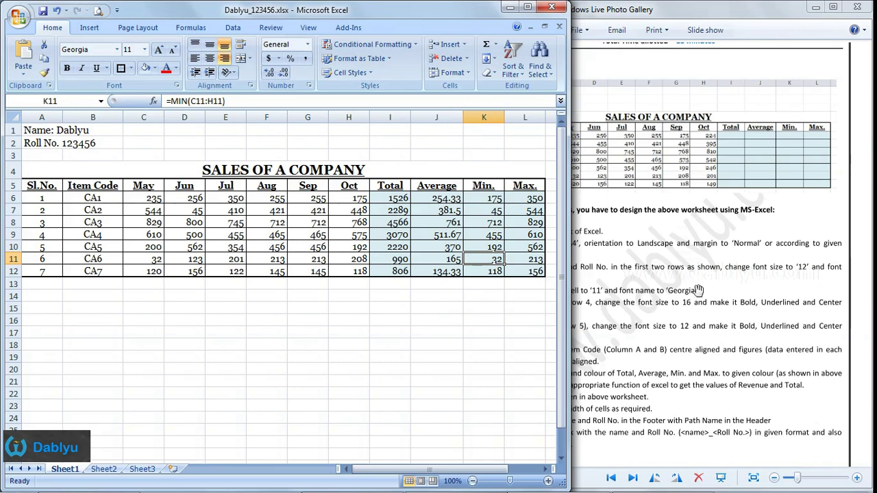
left_click(698, 291)
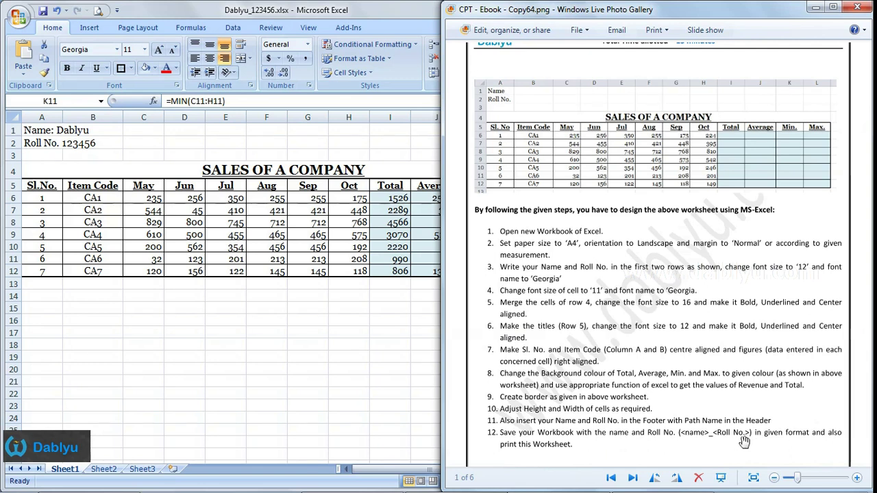
- Insert the File Path, C:\Dablyu_123456.xlsx, into the centre section of the page header
left_click(330, 302)
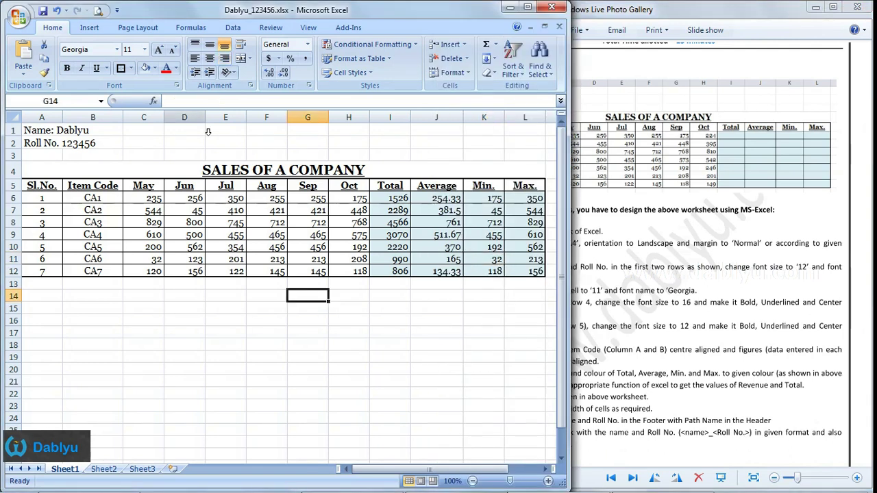
left_click(89, 28)
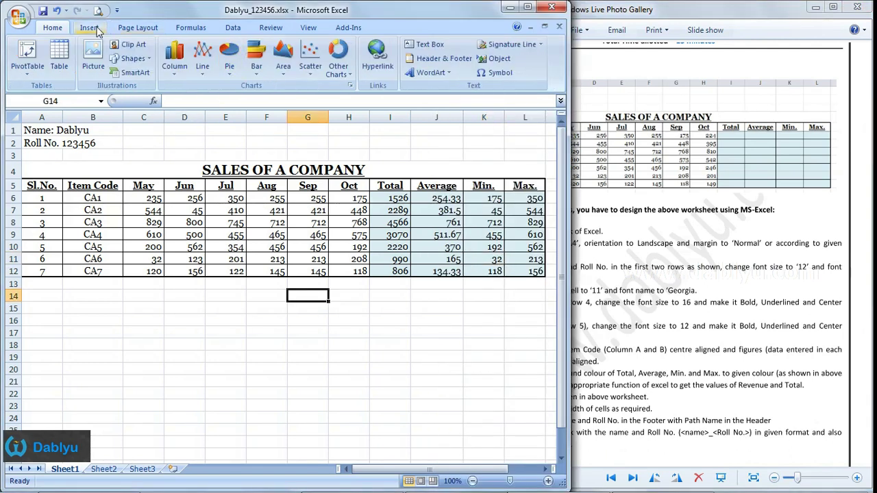
left_click(438, 59)
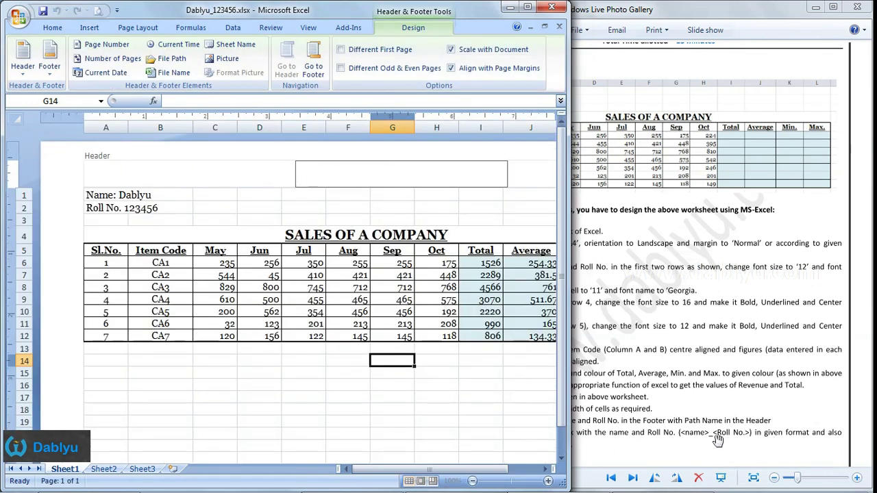
left_click(216, 182)
left_click(425, 182)
left_click(519, 180)
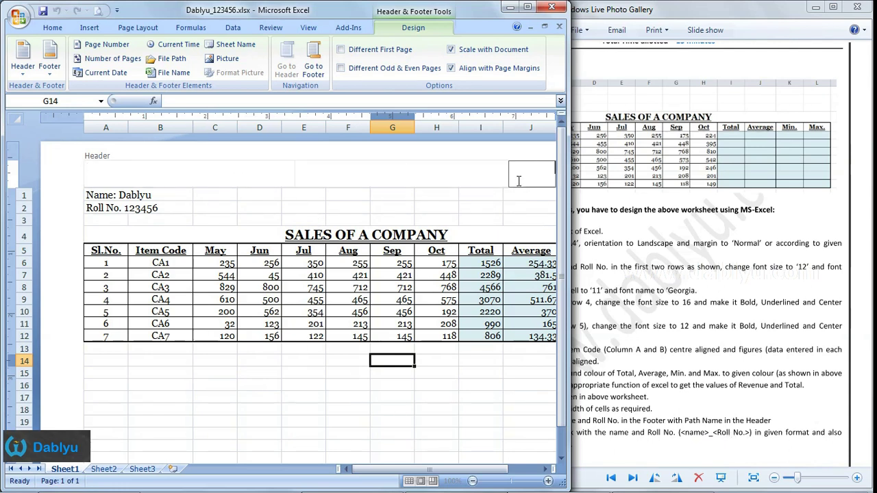
left_click(360, 175)
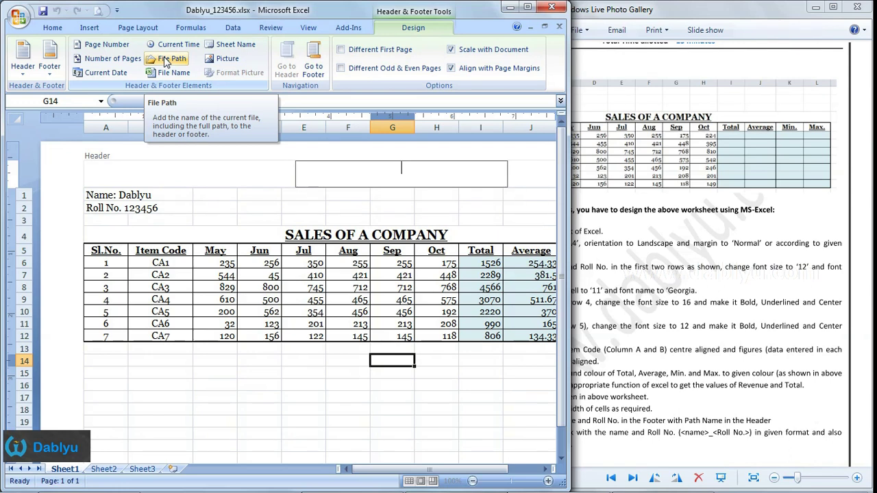
left_click(166, 62)
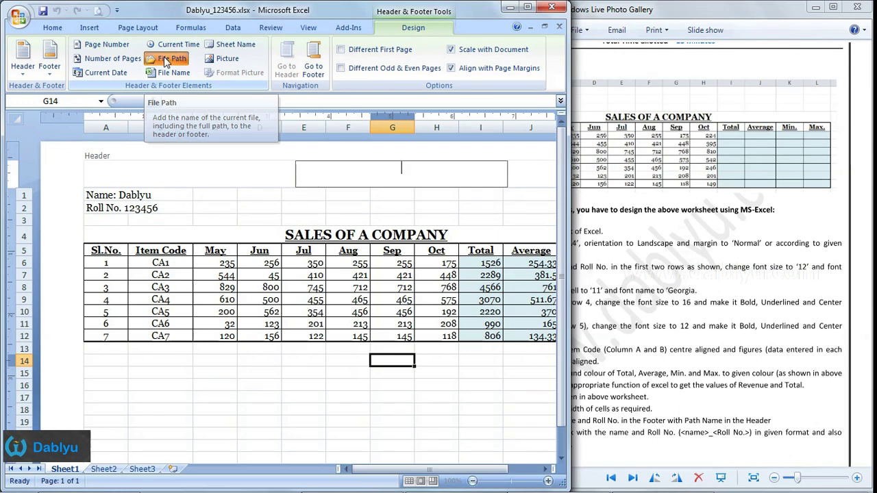
left_click(431, 199)
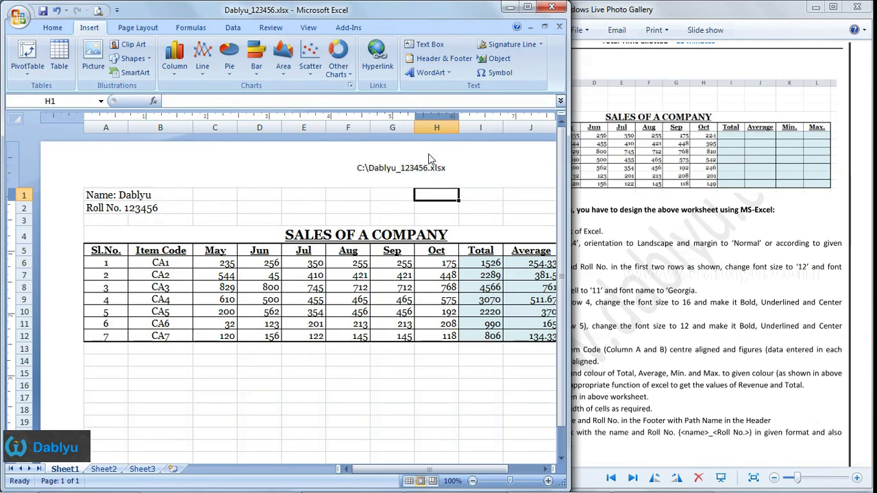
- Return to the worksheet and check it against the instruction sheet
left_click(392, 208)
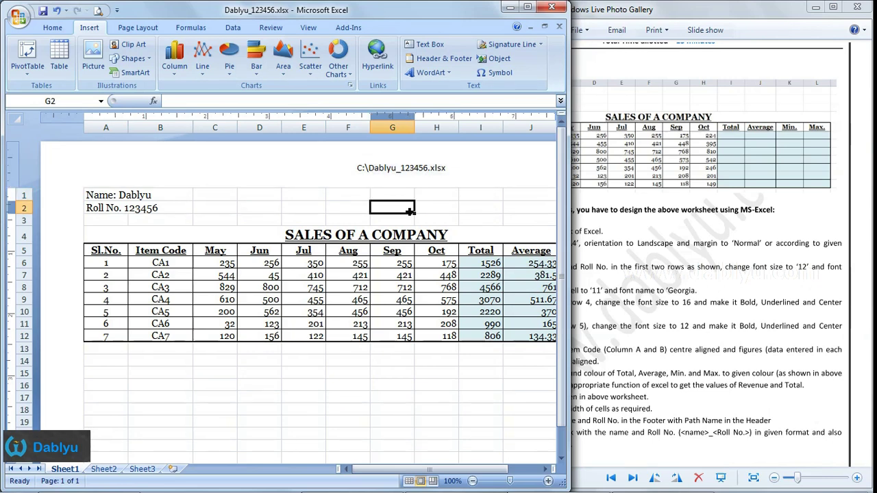
left_click(579, 329)
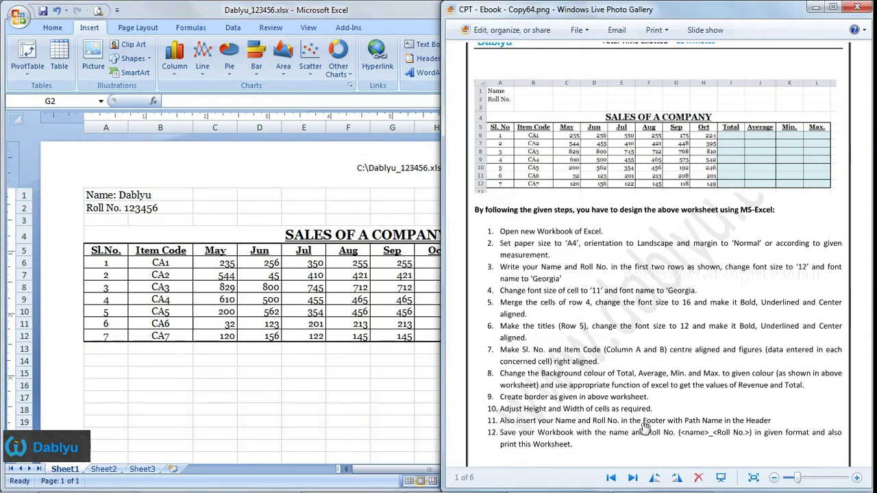
key("alt+Tab")
- Enter the student's name in the left footer section and the roll number in the centre section
scroll(283, 329, "down", 5)
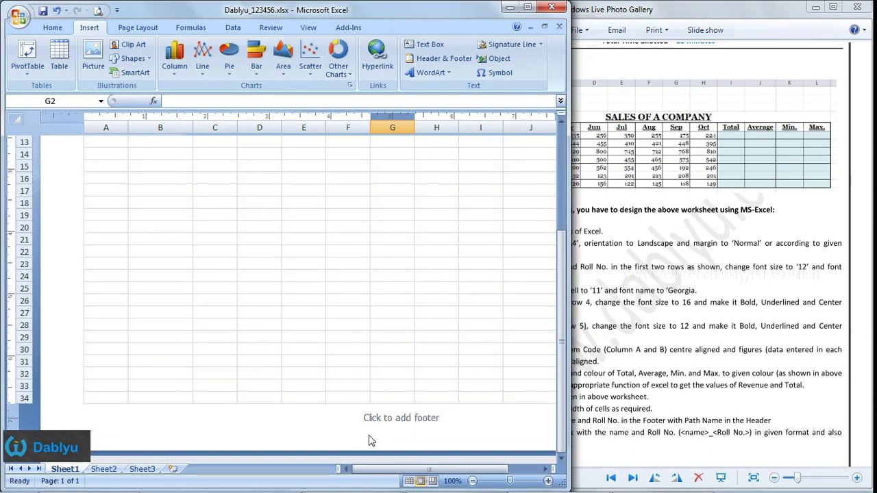
left_click(242, 420)
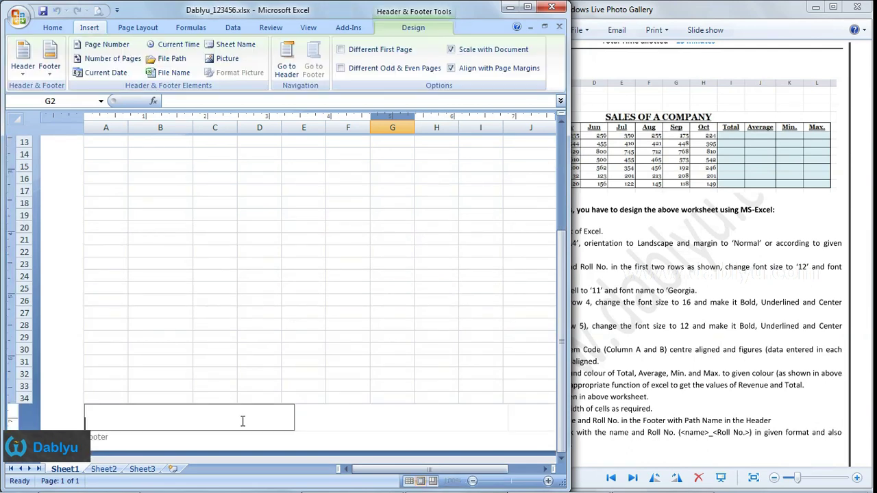
type("Name: Dablyu")
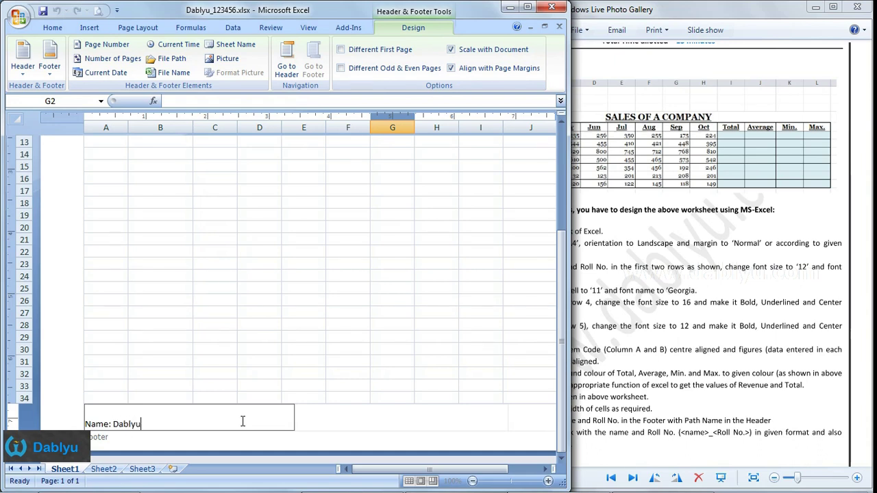
left_click(390, 422)
type("Roll N")
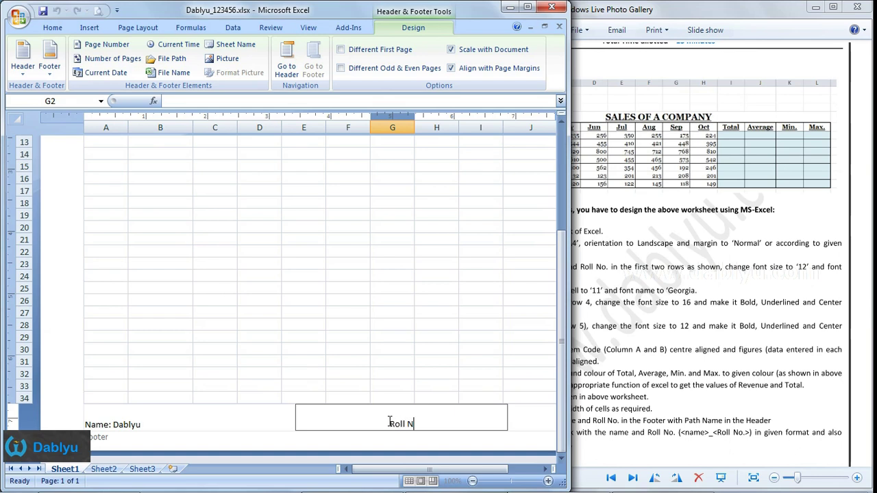
type("o.")
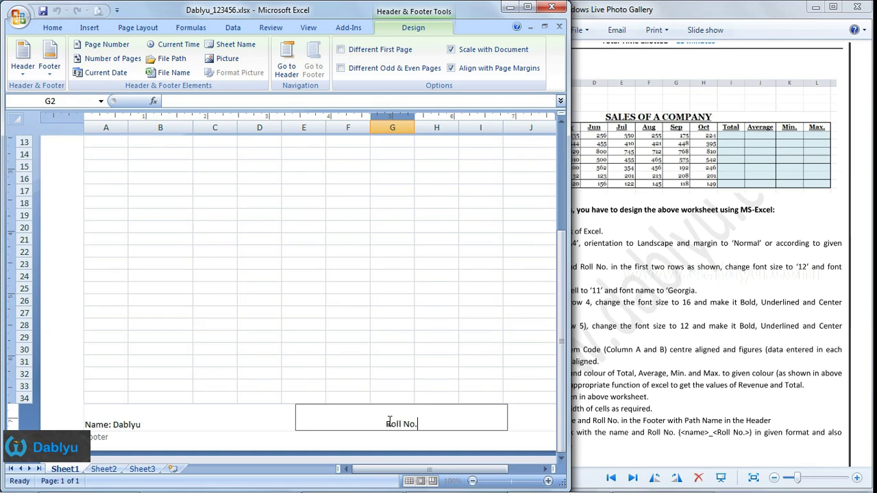
type("123456")
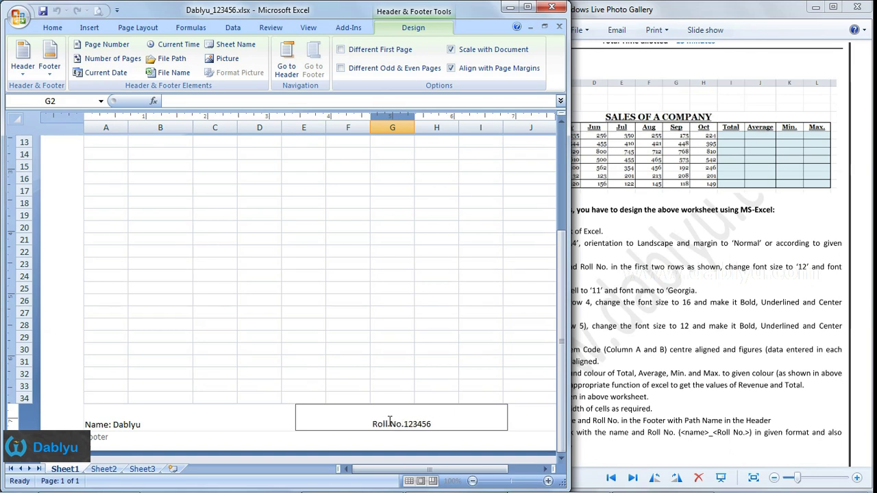
left_click_drag(428, 288, 430, 327)
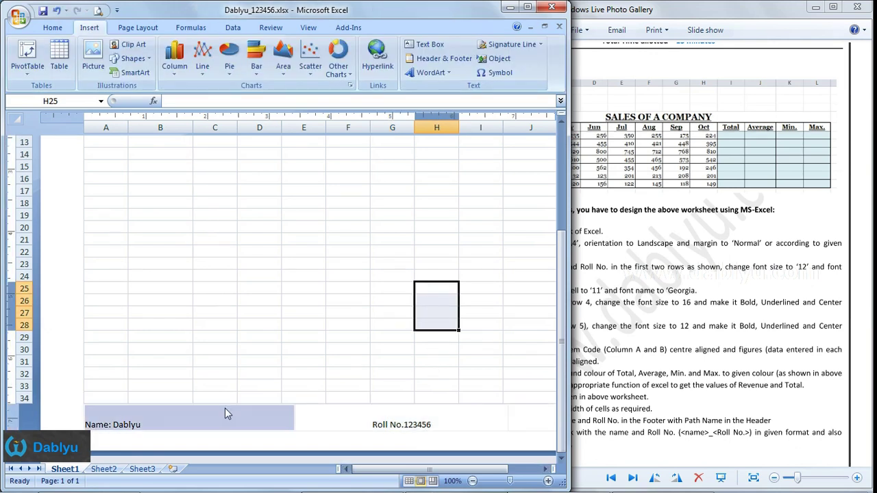
- Select the shaded Total to Min figures and check the total formula in I8
scroll(330, 324, "up", 2)
scroll(330, 323, "up", 3)
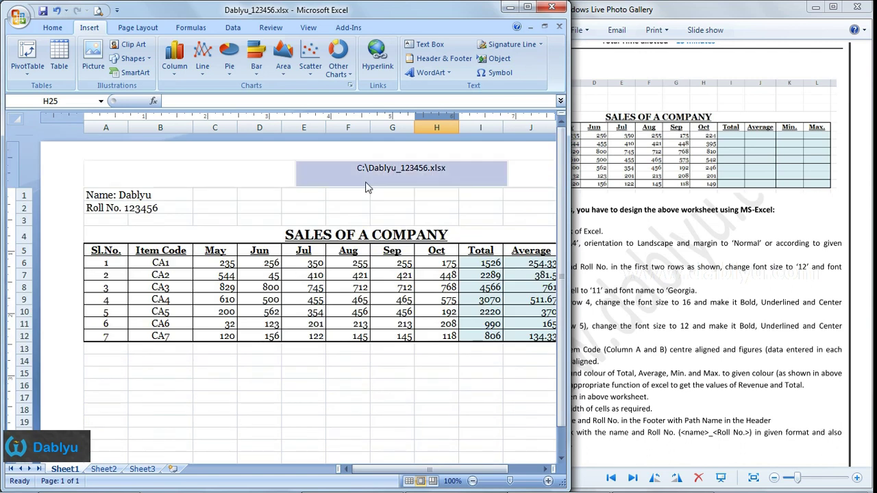
scroll(370, 178, "down", 2)
scroll(370, 178, "up", 2)
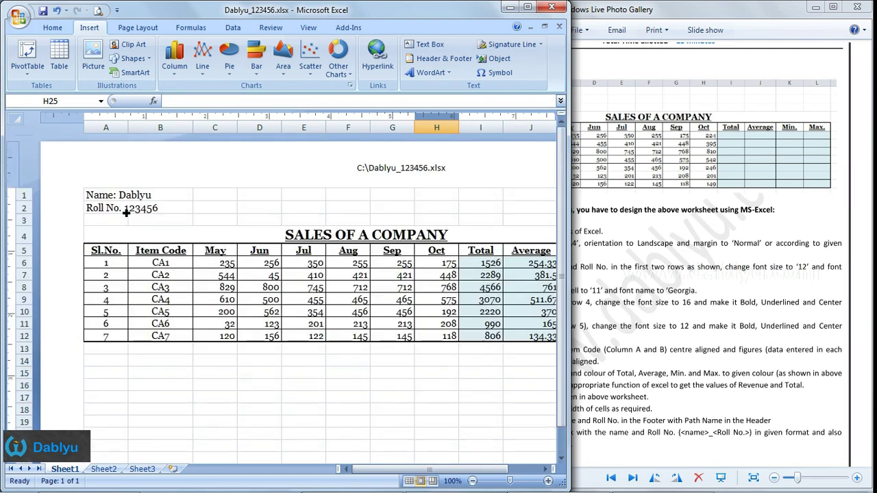
left_click_drag(463, 263, 548, 338)
left_click(407, 287)
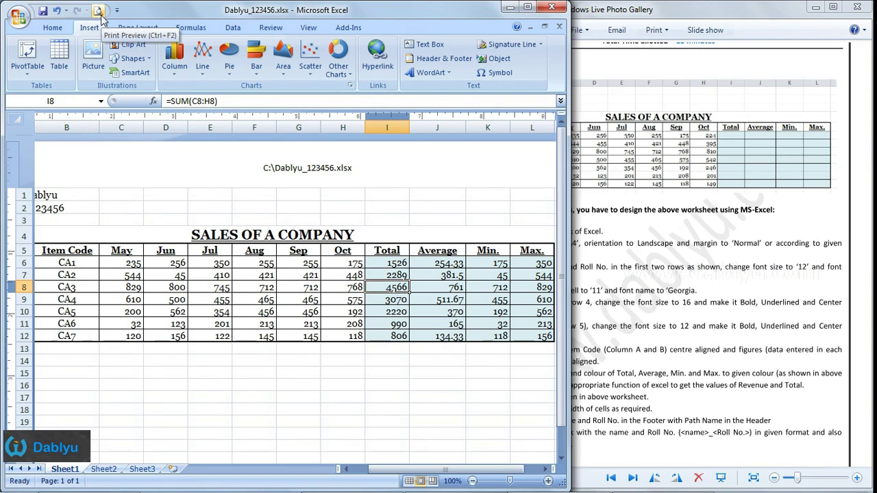
- Show the sheet in Print Preview
left_click(18, 18)
mouse_move(59, 167)
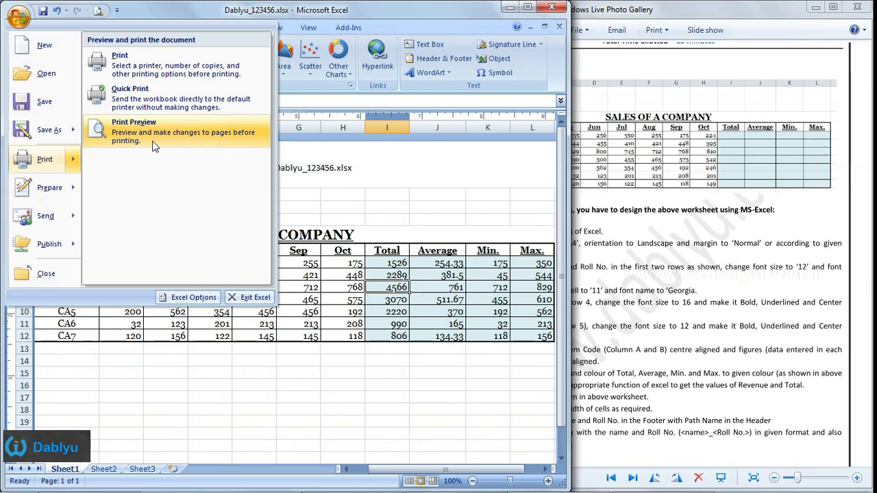
left_click(154, 146)
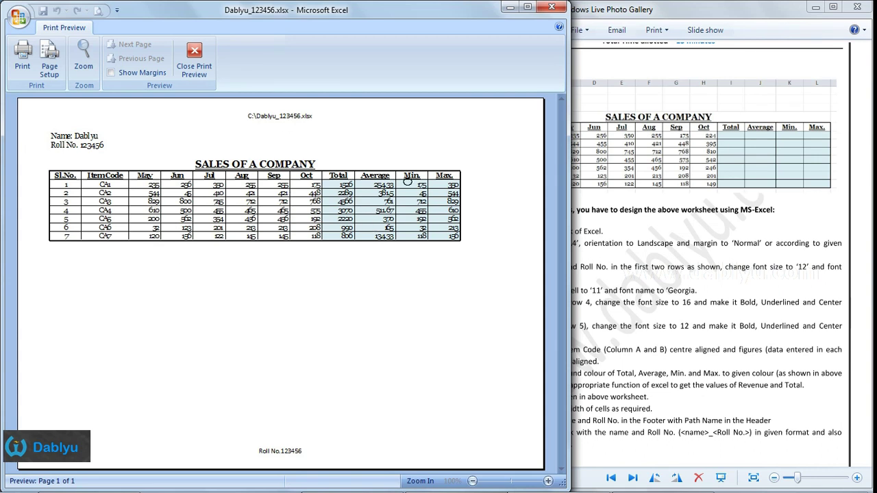
- Zoom in and out to inspect the previewed page, then close it and return to the instruction sheet
left_click(472, 194)
left_click(352, 214)
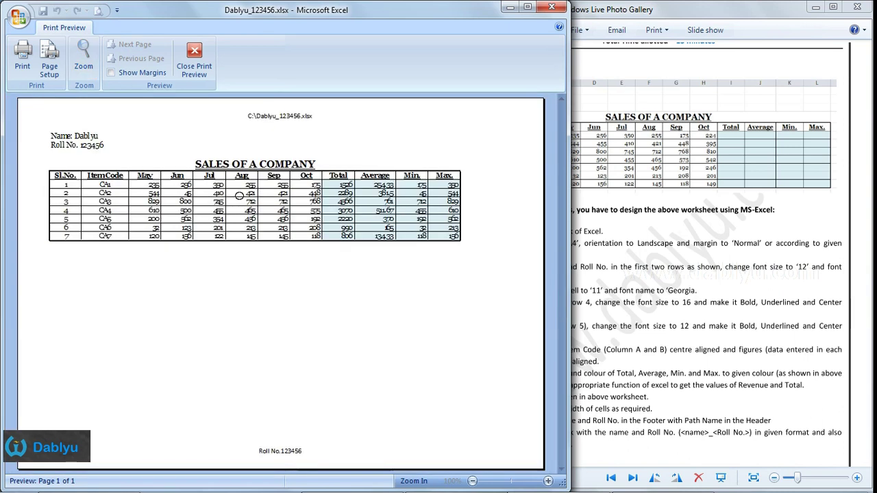
left_click(187, 175)
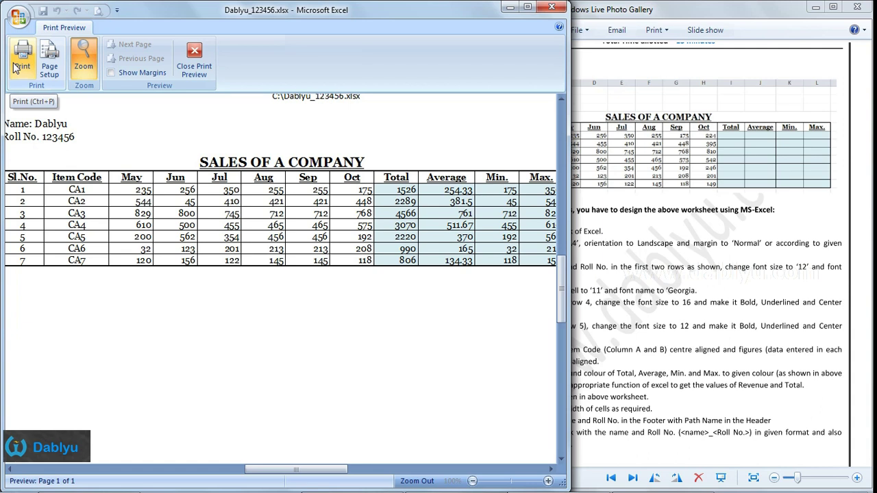
left_click(146, 167)
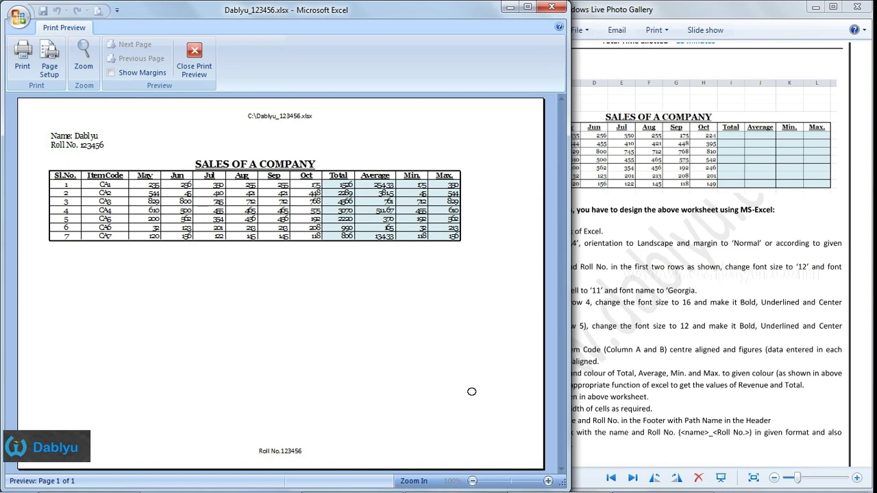
left_click(330, 219)
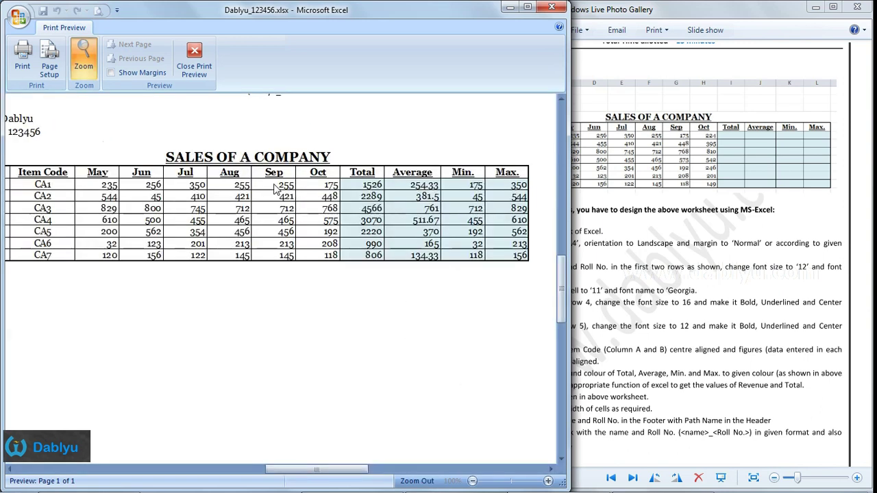
left_click(195, 65)
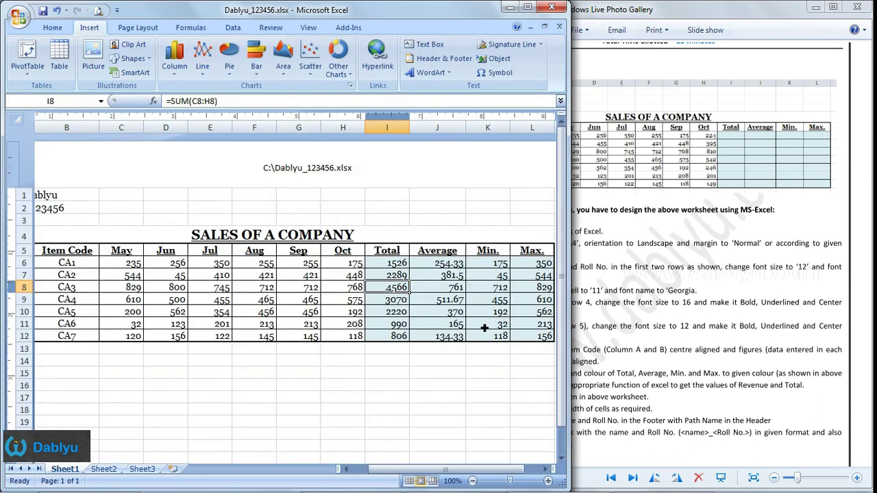
left_click(651, 267)
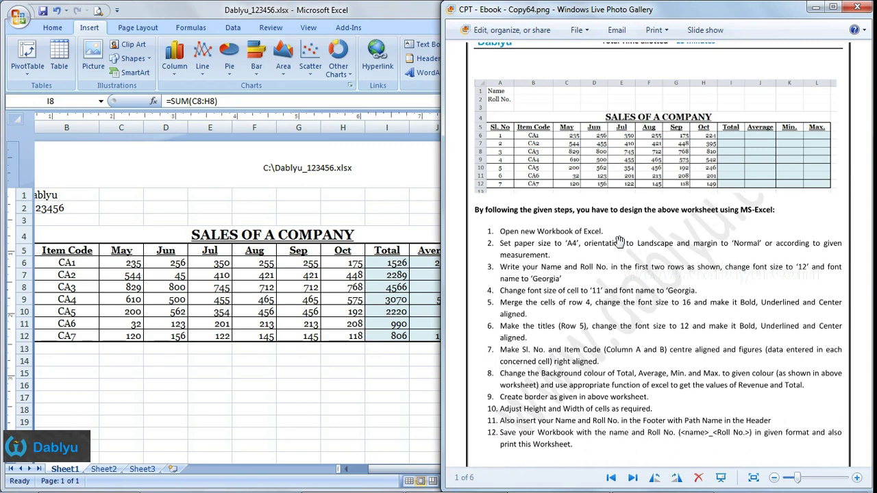